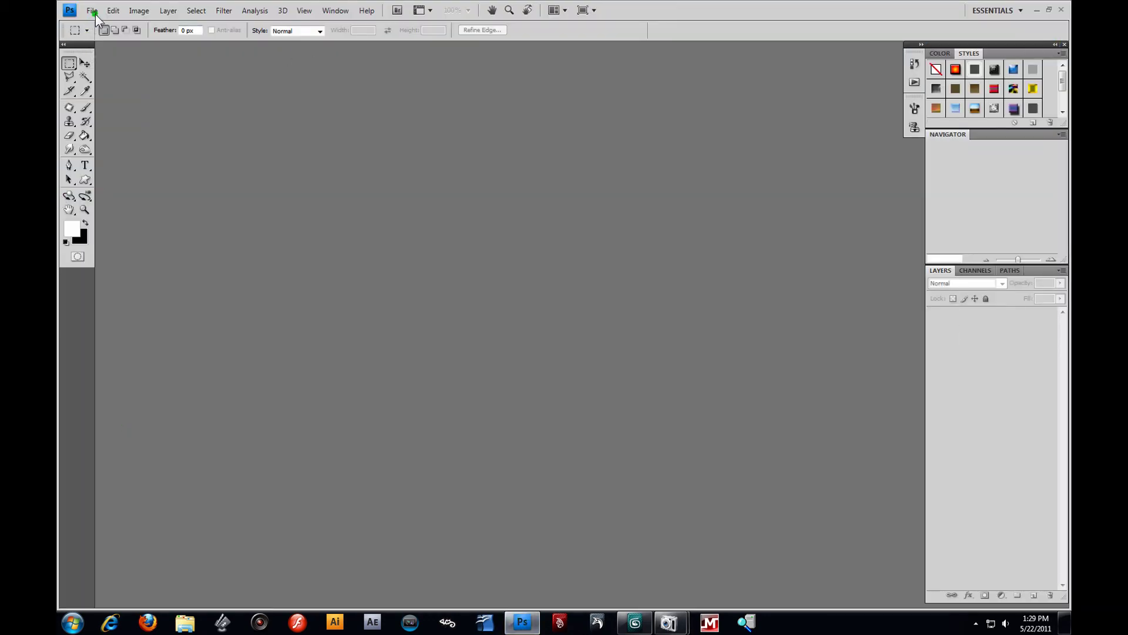
# Step: Open Barrel.jpg, Green Apple.jpg, SolsticeBottle.jpg and wineglass.jpg together from the Refs folder inside the desktop folder 3D Max Still Life
pyautogui.click(95, 14)
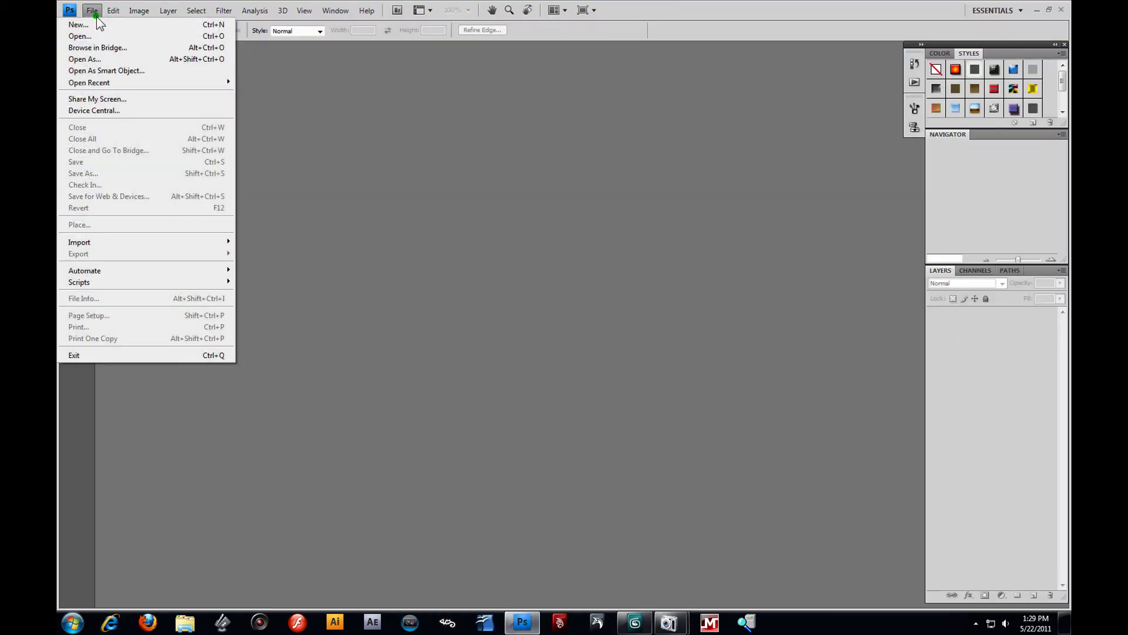
pyautogui.click(93, 37)
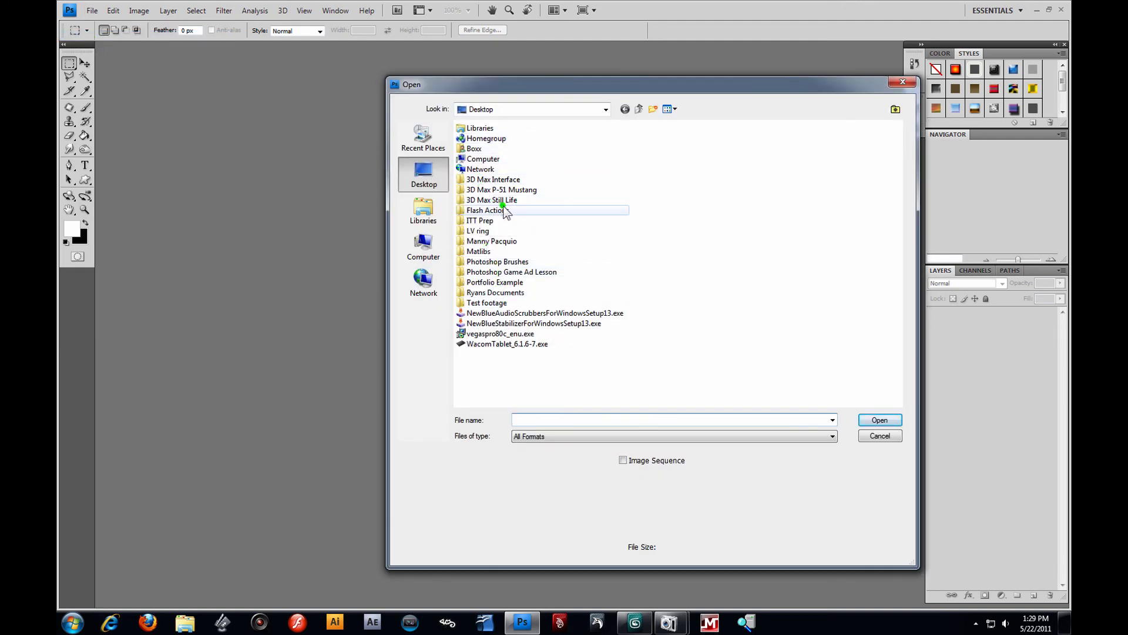
pyautogui.doubleClick(500, 200)
pyautogui.click(471, 139)
pyautogui.doubleClick(472, 138)
pyautogui.click(485, 154)
pyautogui.keyDown('ctrl'); pyautogui.click(552, 160); pyautogui.keyUp('ctrl')
pyautogui.keyDown('ctrl'); pyautogui.click(614, 158); pyautogui.keyUp('ctrl')
pyautogui.keyDown('ctrl'); pyautogui.click(666, 170); pyautogui.keyUp('ctrl')
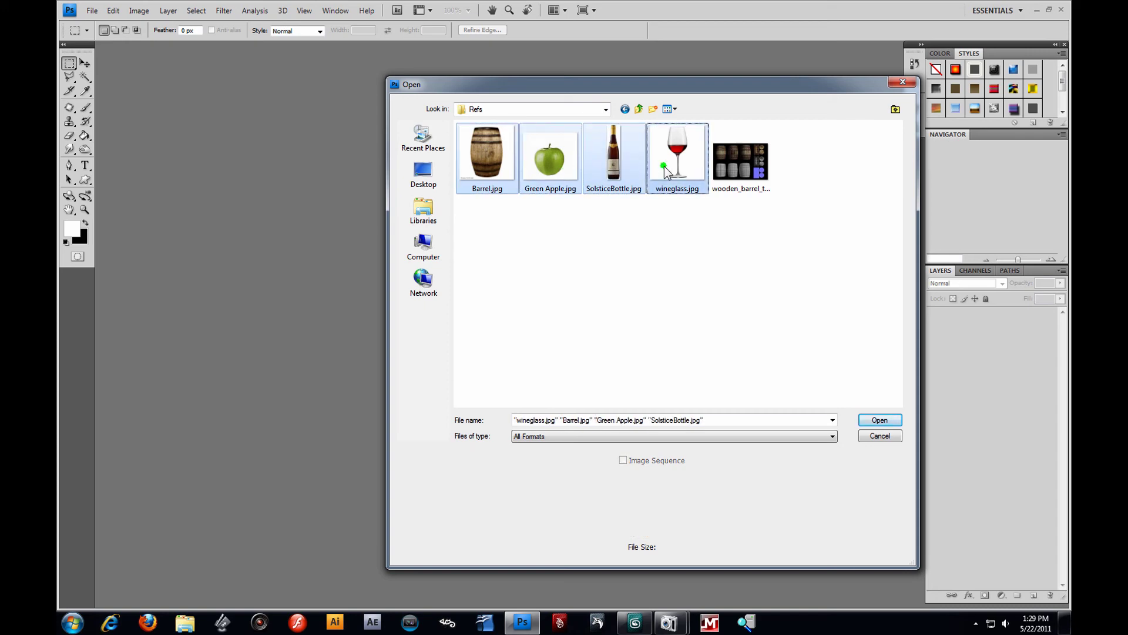
pyautogui.click(889, 422)
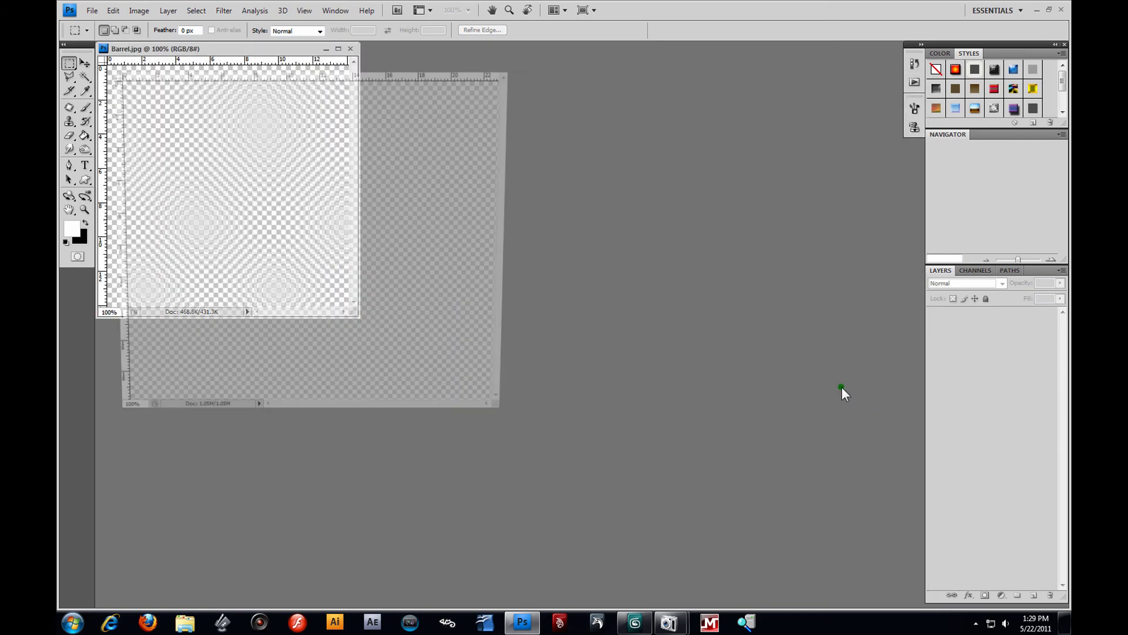
# Step: Spread out the wine glass, bottle and green apple image windows so they sit side by side, with the glass in front
pyautogui.moveTo(272, 86); pyautogui.dragTo(703, 212)
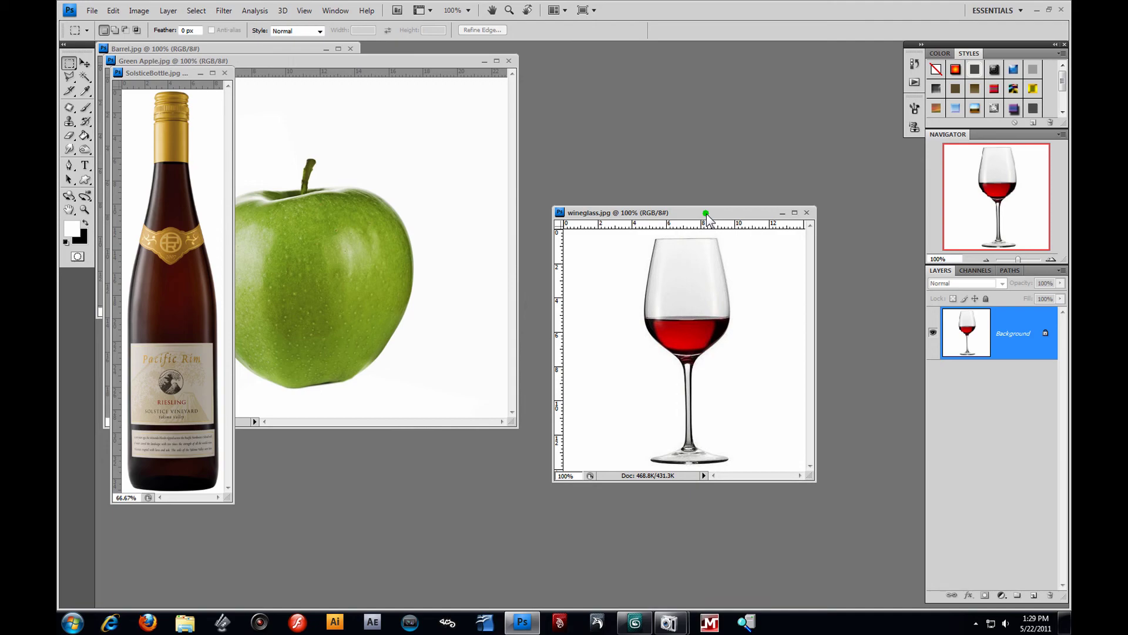
pyautogui.moveTo(172, 74); pyautogui.dragTo(452, 146)
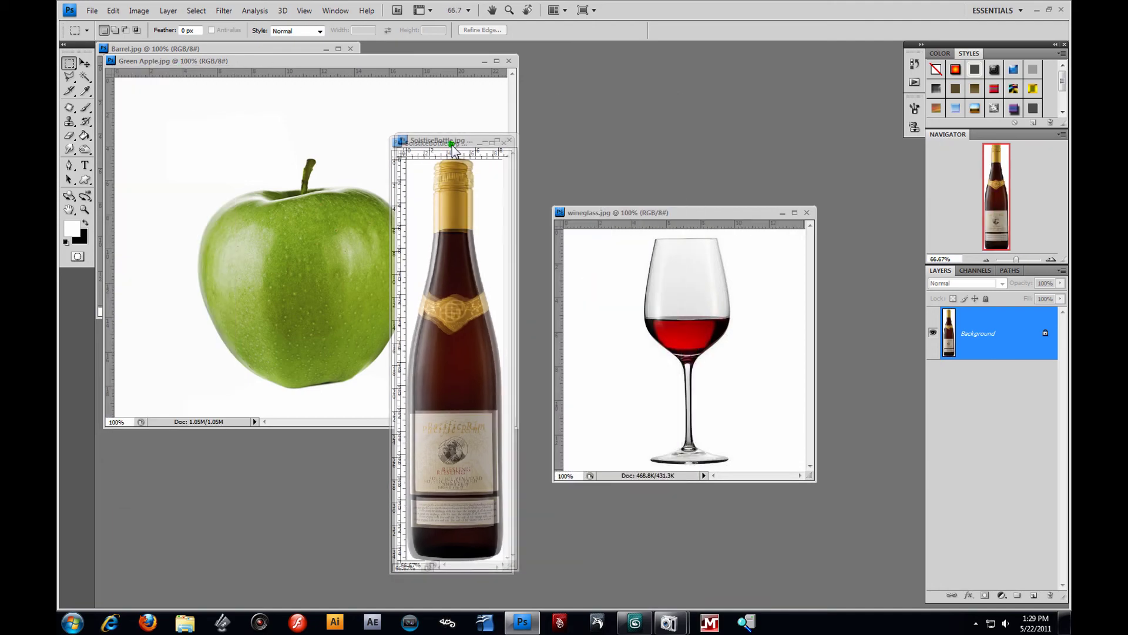
pyautogui.moveTo(408, 58); pyautogui.dragTo(507, 106)
pyautogui.click(453, 145)
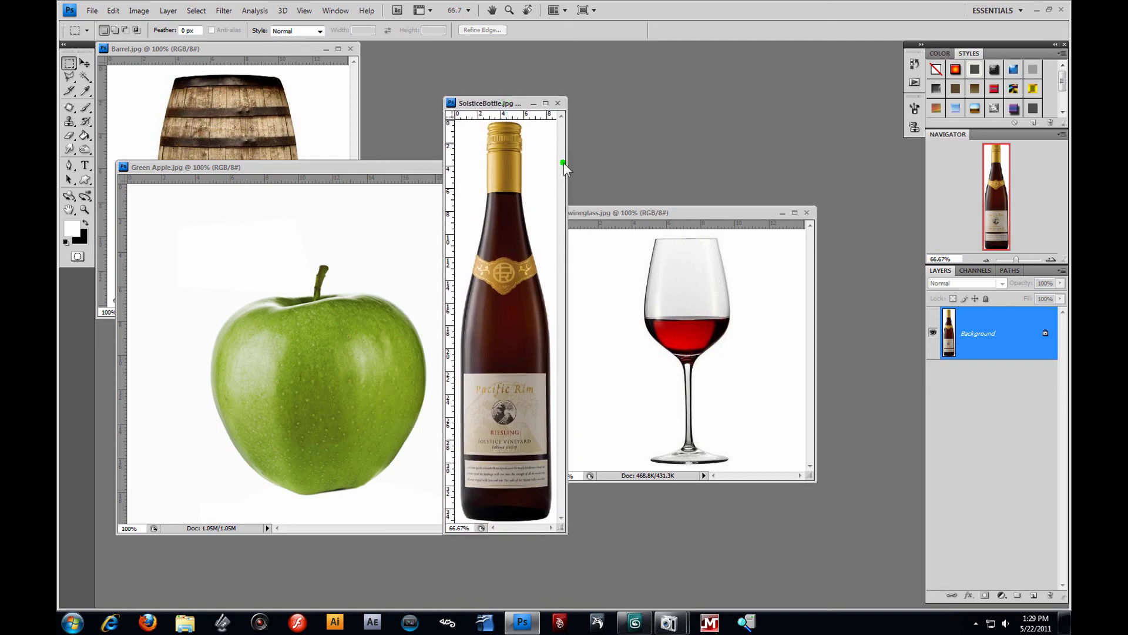
pyautogui.moveTo(583, 212); pyautogui.dragTo(633, 159)
pyautogui.moveTo(508, 103); pyautogui.dragTo(579, 160)
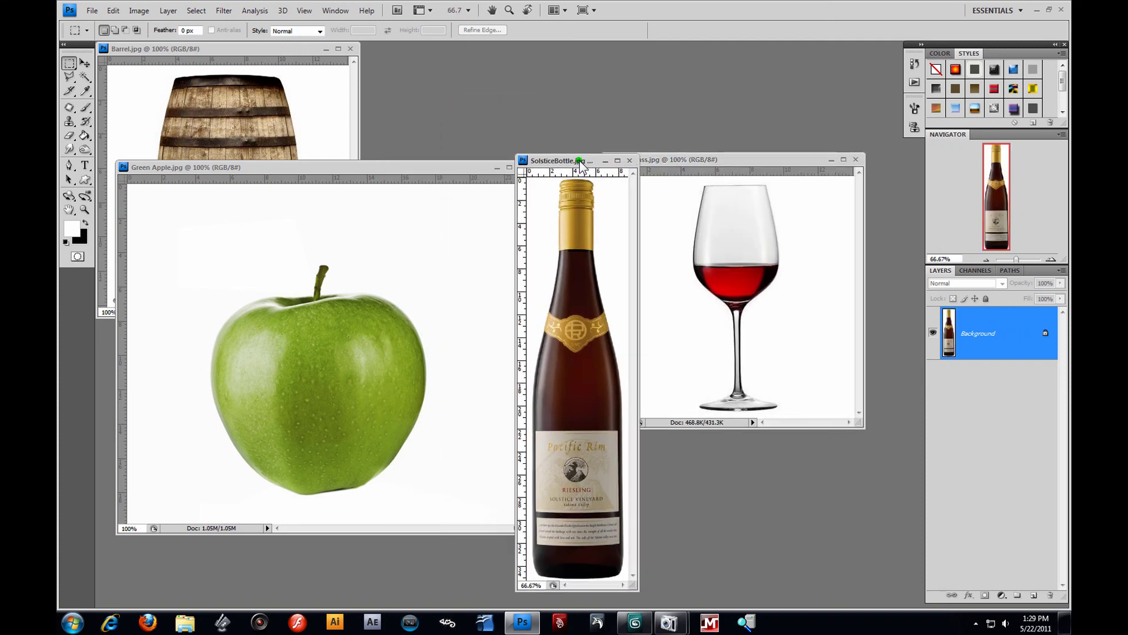
pyautogui.click(717, 222)
# Step: Reposition the barrel and green apple windows, leaving the barrel image in front of the apple
pyautogui.moveTo(255, 47); pyautogui.dragTo(348, 64)
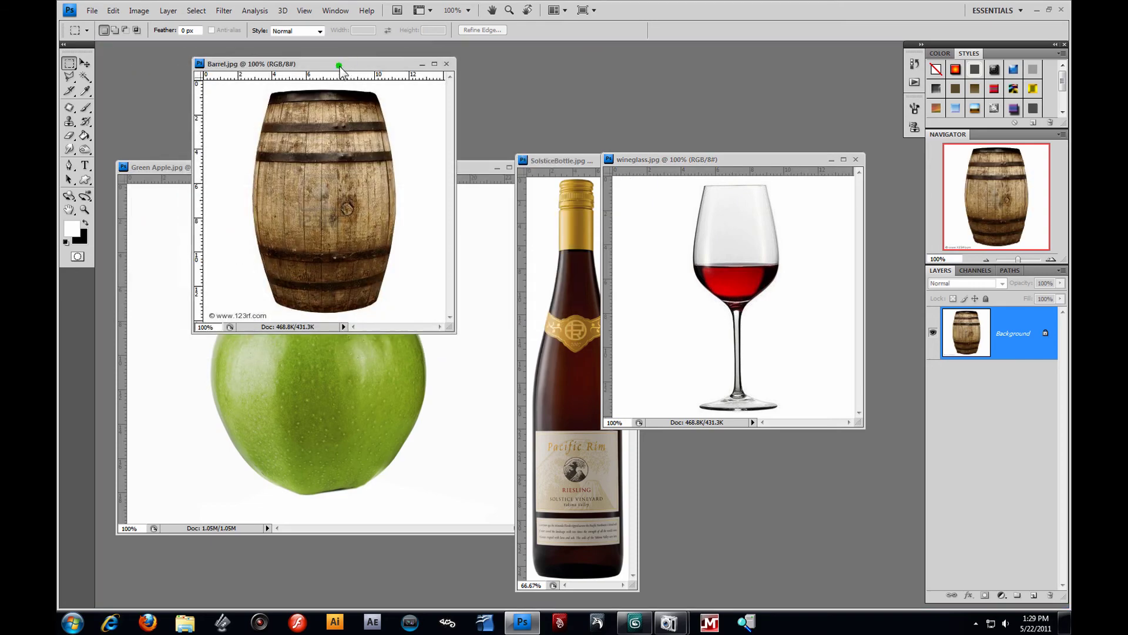
pyautogui.click(147, 169)
pyautogui.moveTo(254, 174); pyautogui.dragTo(360, 189)
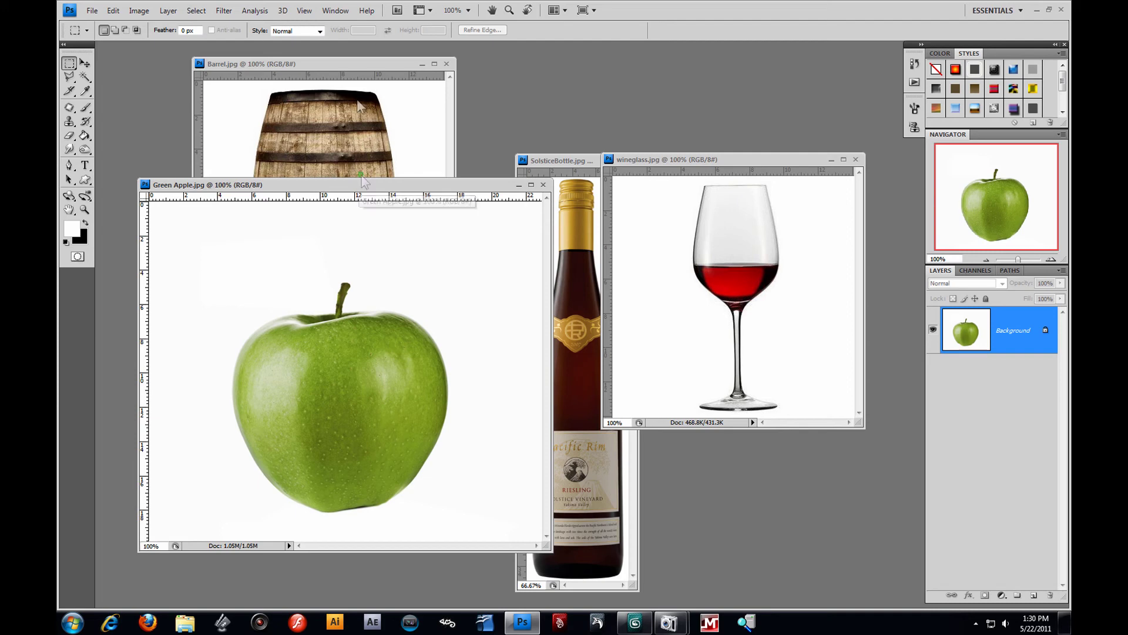
pyautogui.click(336, 87)
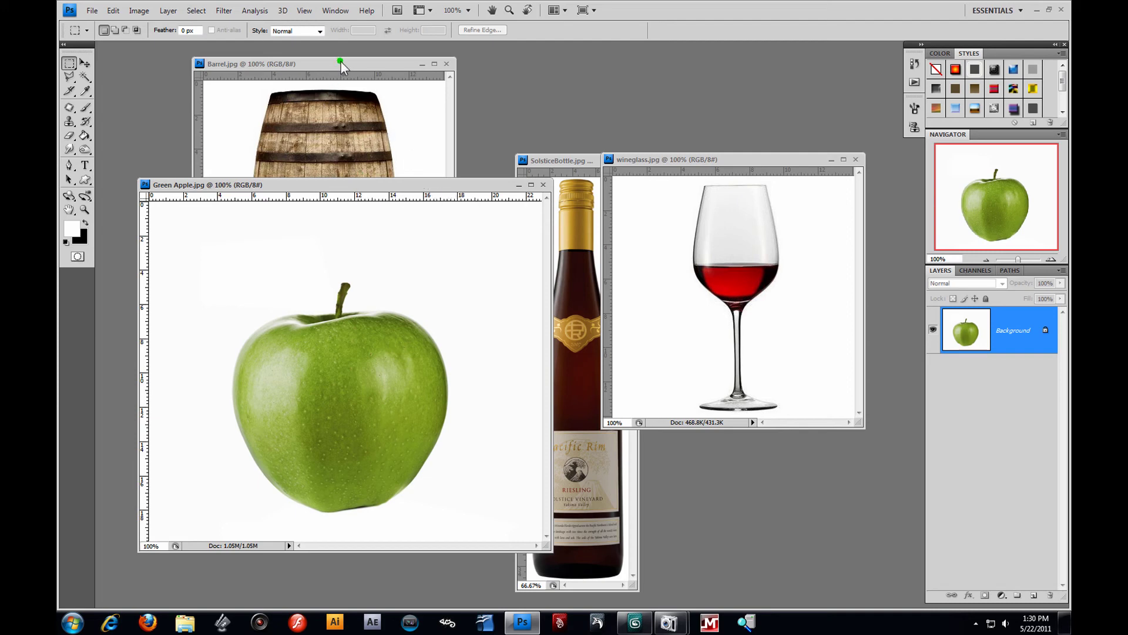
pyautogui.moveTo(342, 65); pyautogui.dragTo(317, 99)
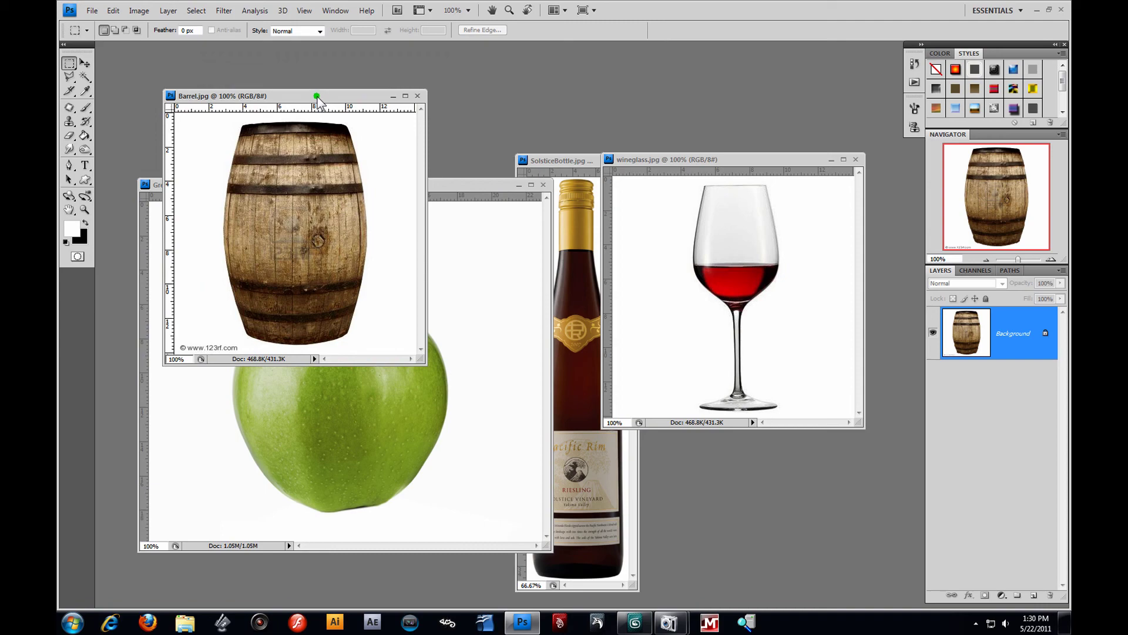
# Step: Open wooden_barrel_texture.jpg from the Refs folder and place its window beside the barrel image for comparison
pyautogui.click(93, 10)
pyautogui.click(98, 36)
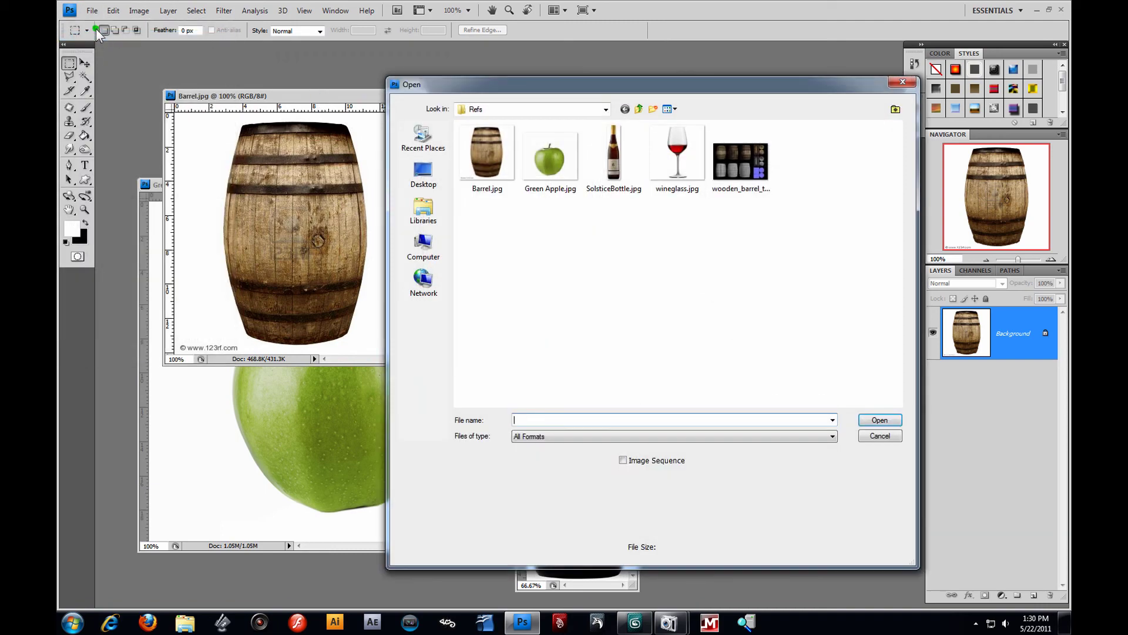
pyautogui.click(740, 159)
pyautogui.click(888, 422)
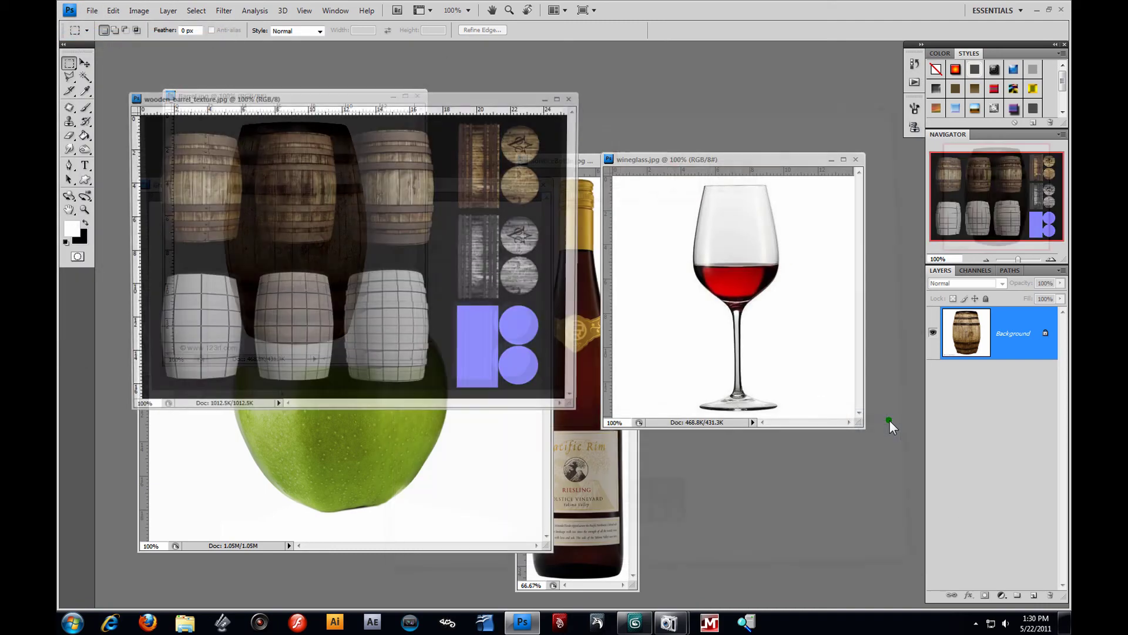
pyautogui.moveTo(388, 153); pyautogui.dragTo(657, 98)
pyautogui.moveTo(555, 93); pyautogui.dragTo(567, 98)
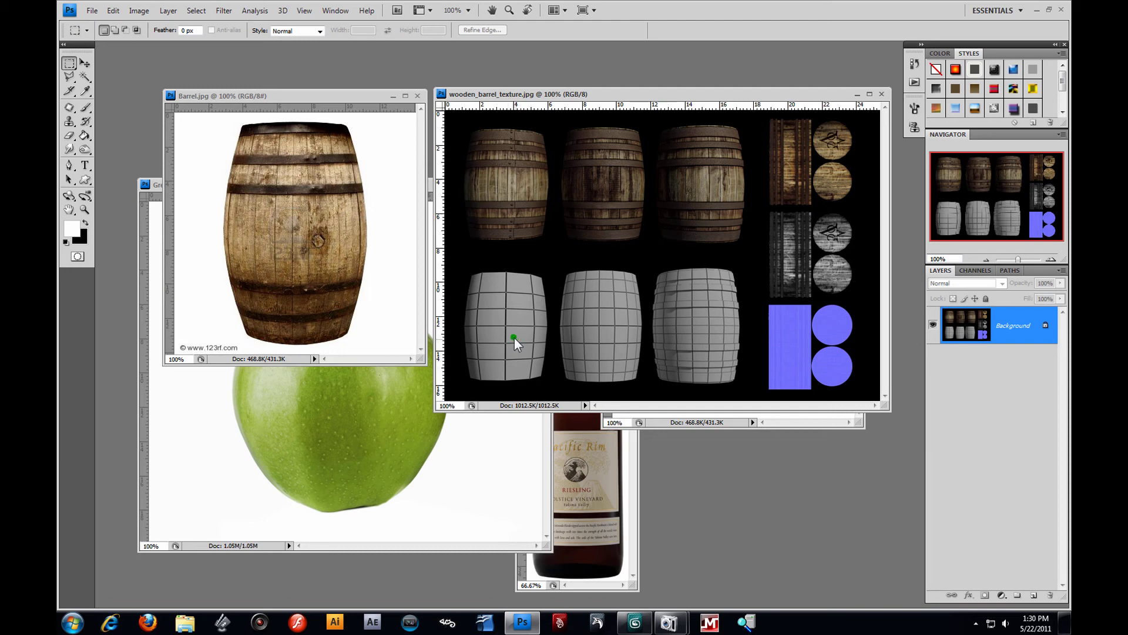
# Step: Activate the Move tool, reposition the wooden_barrel_texture.jpg window and close that image
pyautogui.click(86, 63)
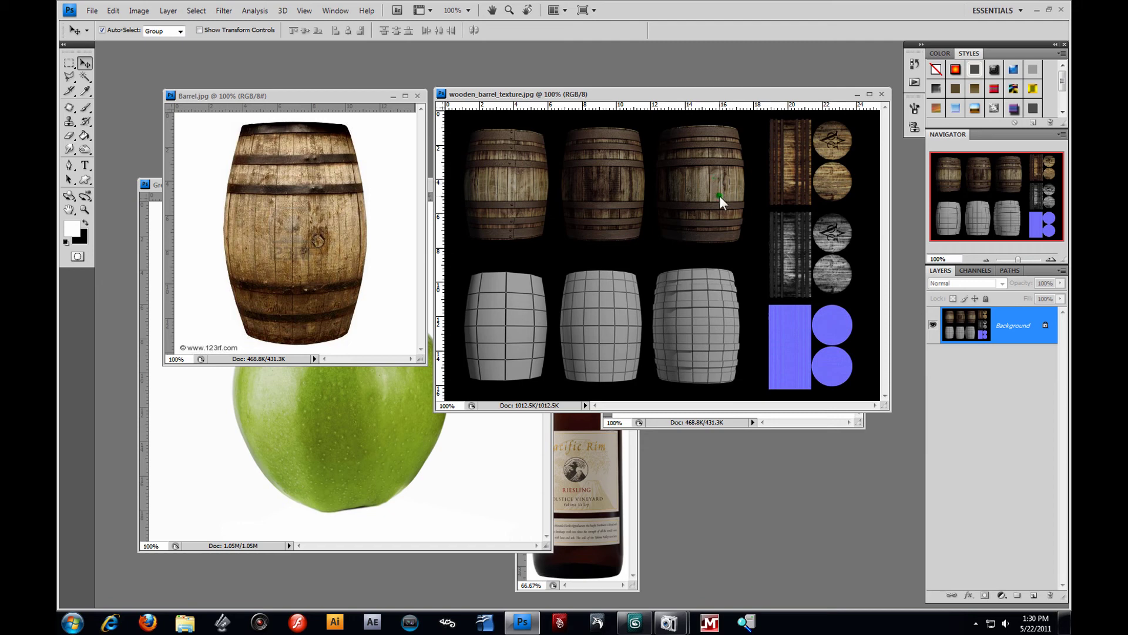
pyautogui.moveTo(666, 94); pyautogui.dragTo(671, 112)
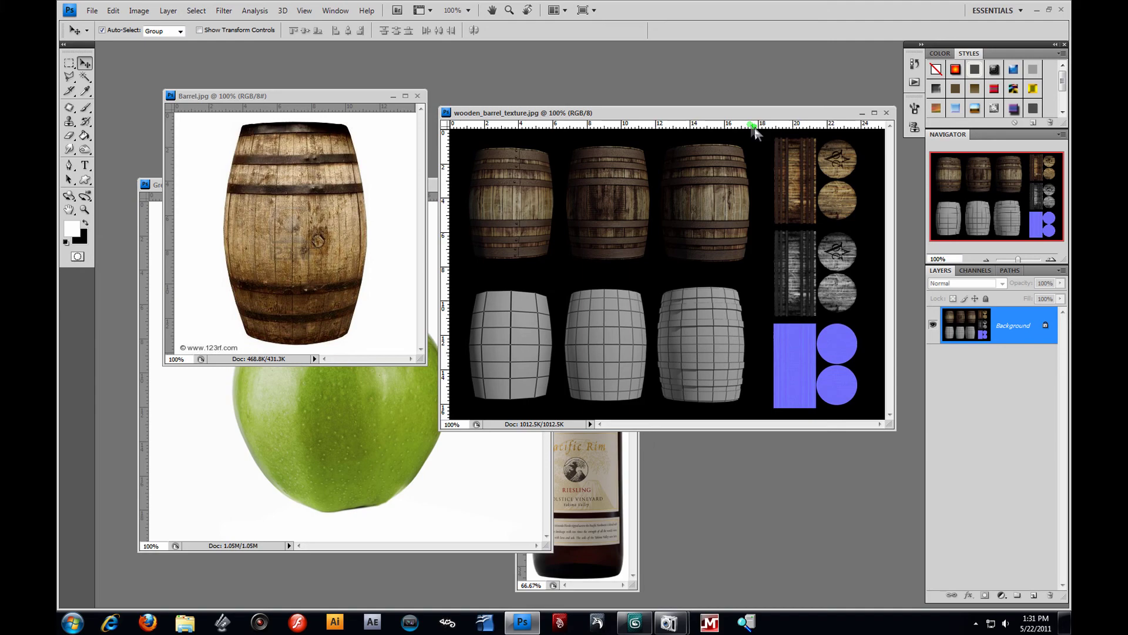
pyautogui.moveTo(734, 112)
pyautogui.mouseDown()
pyautogui.moveTo(778, 118)
pyautogui.moveTo(746, 100)
pyautogui.mouseUp()
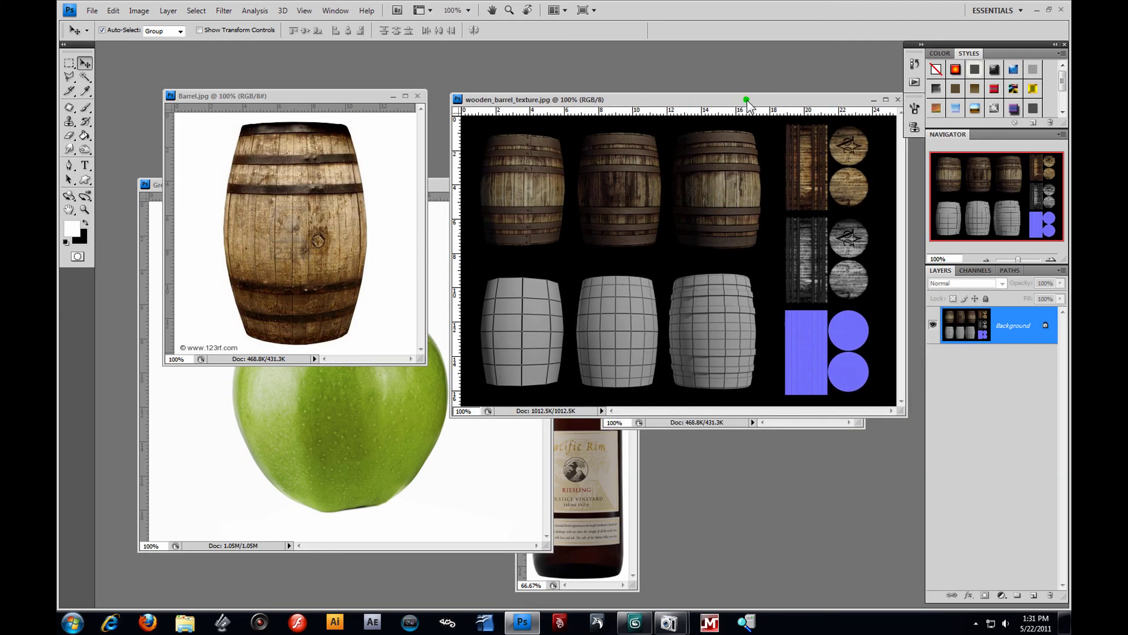
pyautogui.moveTo(705, 103)
pyautogui.mouseDown()
pyautogui.moveTo(611, 115)
pyautogui.moveTo(653, 140)
pyautogui.moveTo(602, 120)
pyautogui.moveTo(704, 110)
pyautogui.mouseUp()
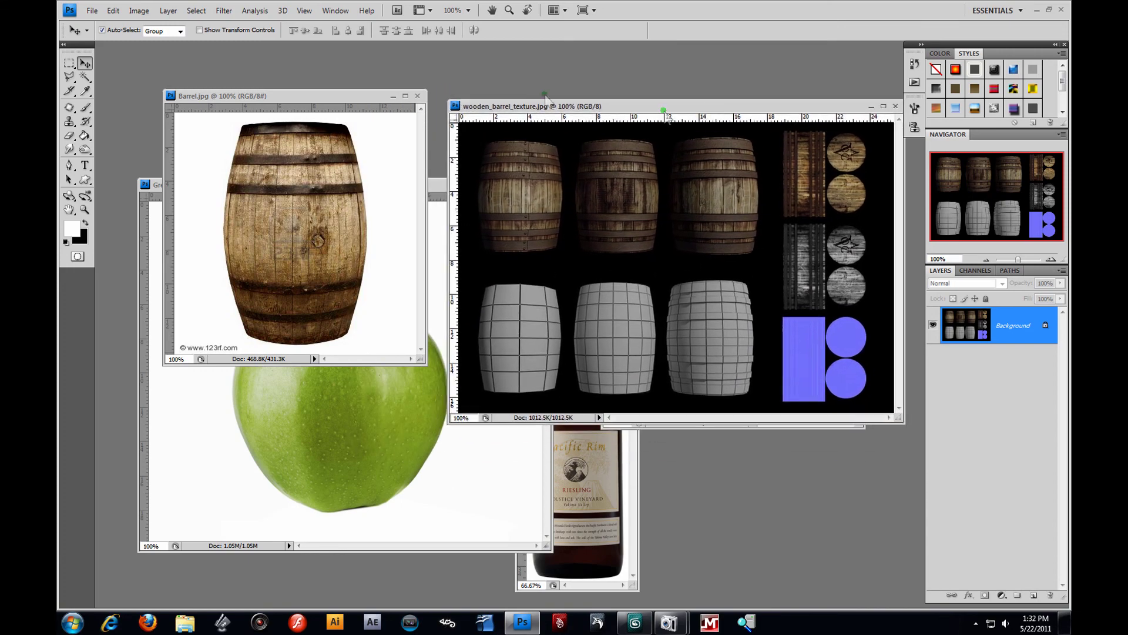
pyautogui.click(896, 107)
# Step: Rearrange the remaining reference windows so the bottle and the wine glass images no longer overlap
pyautogui.moveTo(330, 91); pyautogui.dragTo(357, 59)
pyautogui.click(493, 185)
pyautogui.click(587, 161)
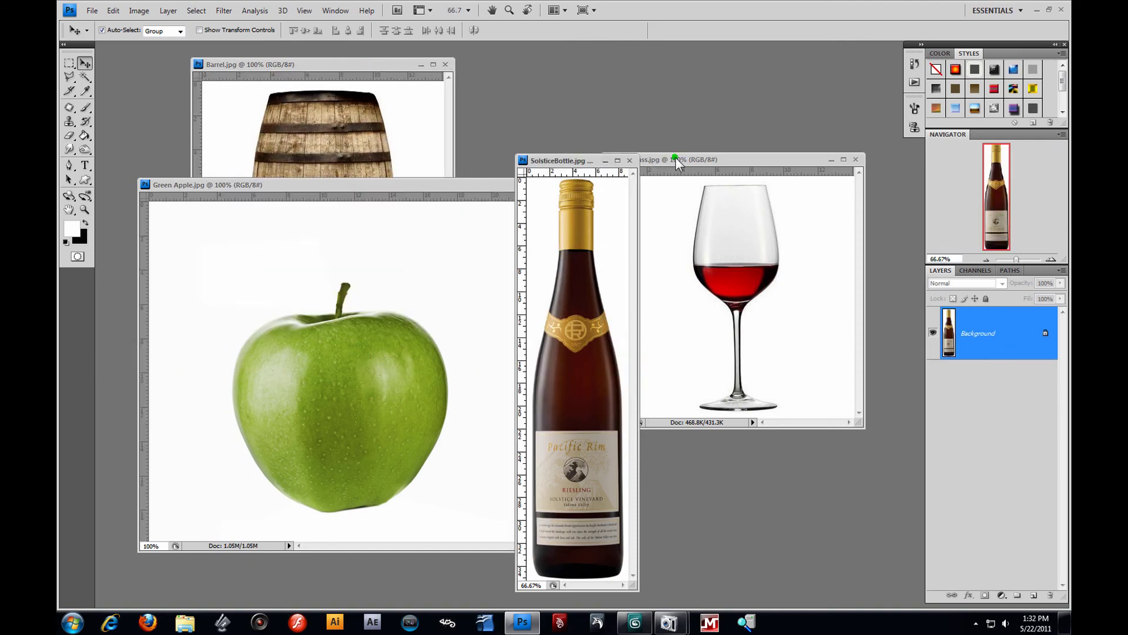
pyautogui.moveTo(677, 163); pyautogui.dragTo(726, 185)
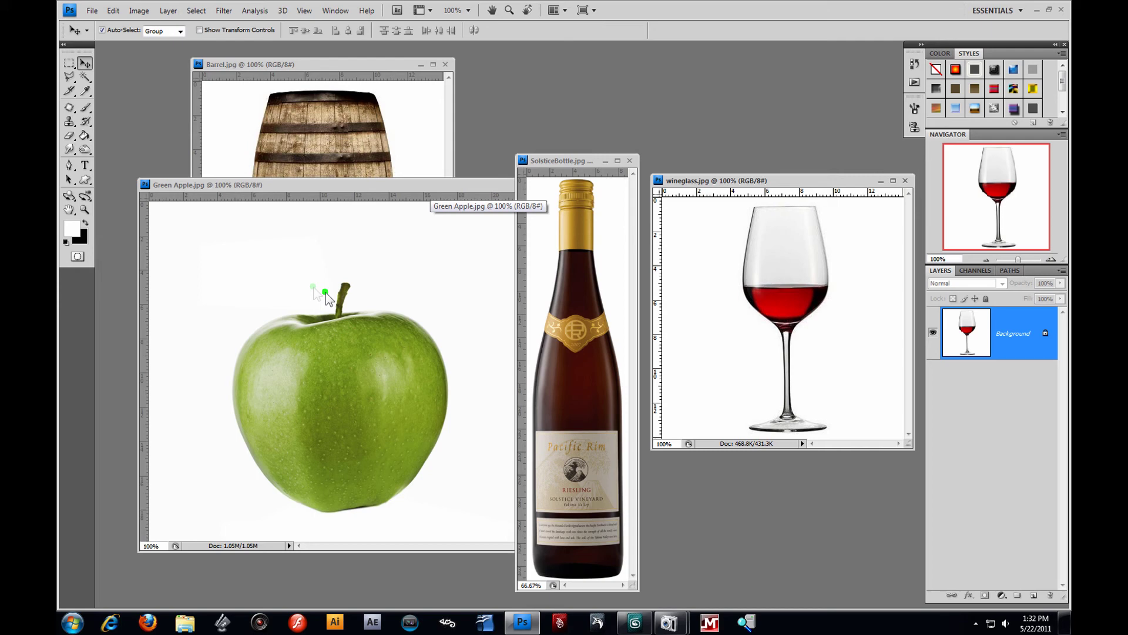
# Step: Check the wine glass image's pixel dimensions and units in the Image Size settings
pyautogui.click(139, 10)
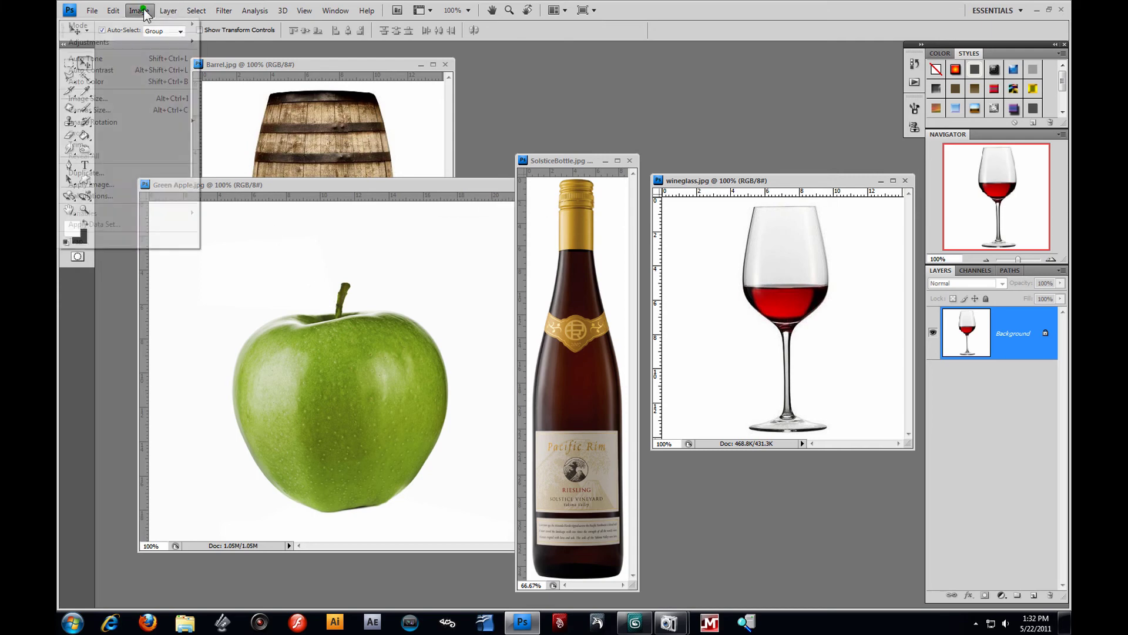
pyautogui.click(111, 98)
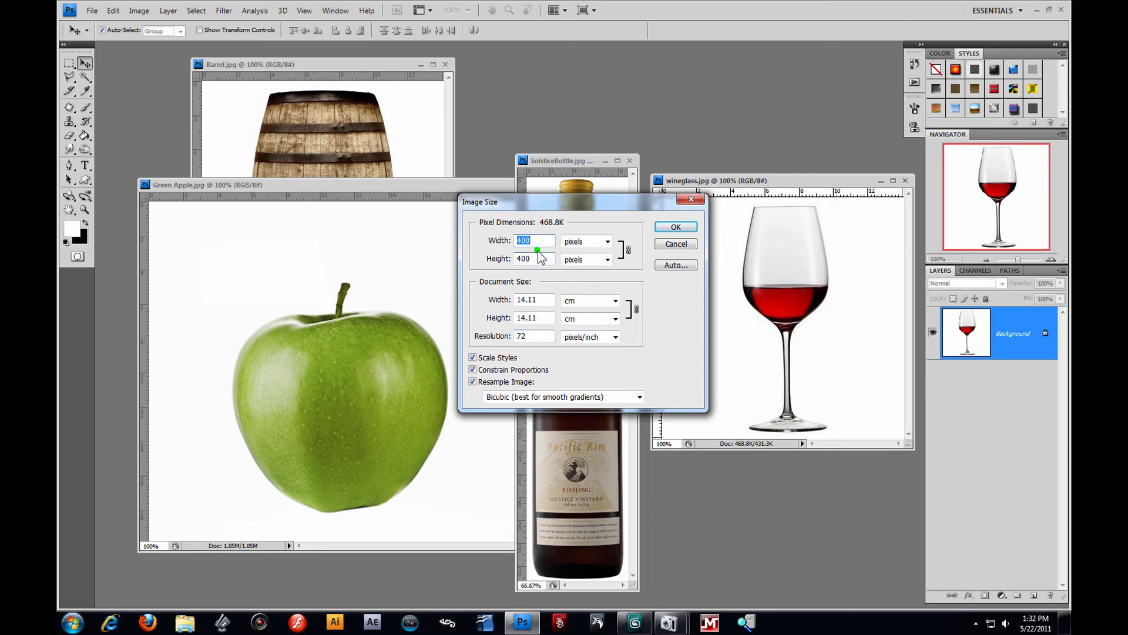
pyautogui.click(605, 241)
pyautogui.click(606, 241)
pyautogui.click(679, 228)
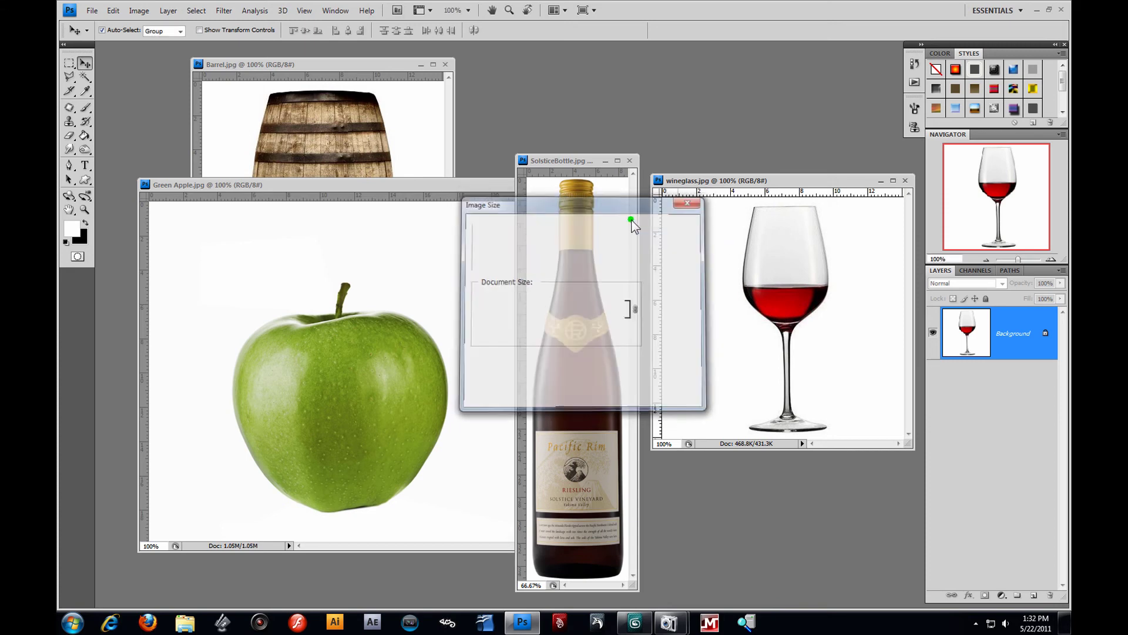
# Step: Bring the green apple image to the front and reposition its window over the barrel and bottle images
pyautogui.moveTo(341, 184); pyautogui.dragTo(497, 195)
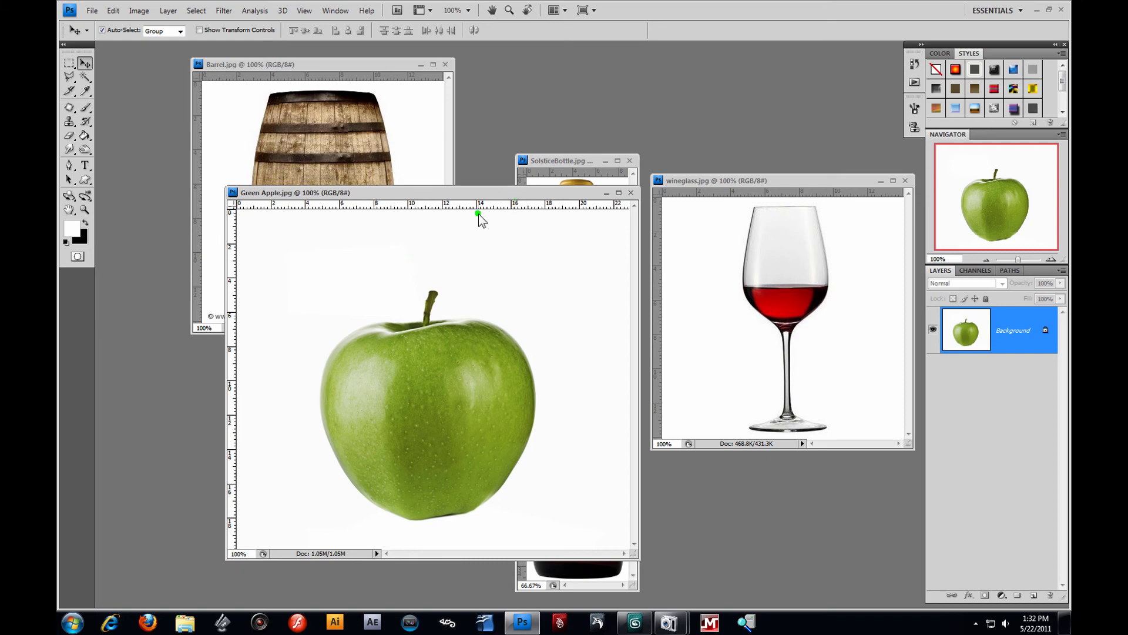
pyautogui.moveTo(493, 192); pyautogui.dragTo(436, 165)
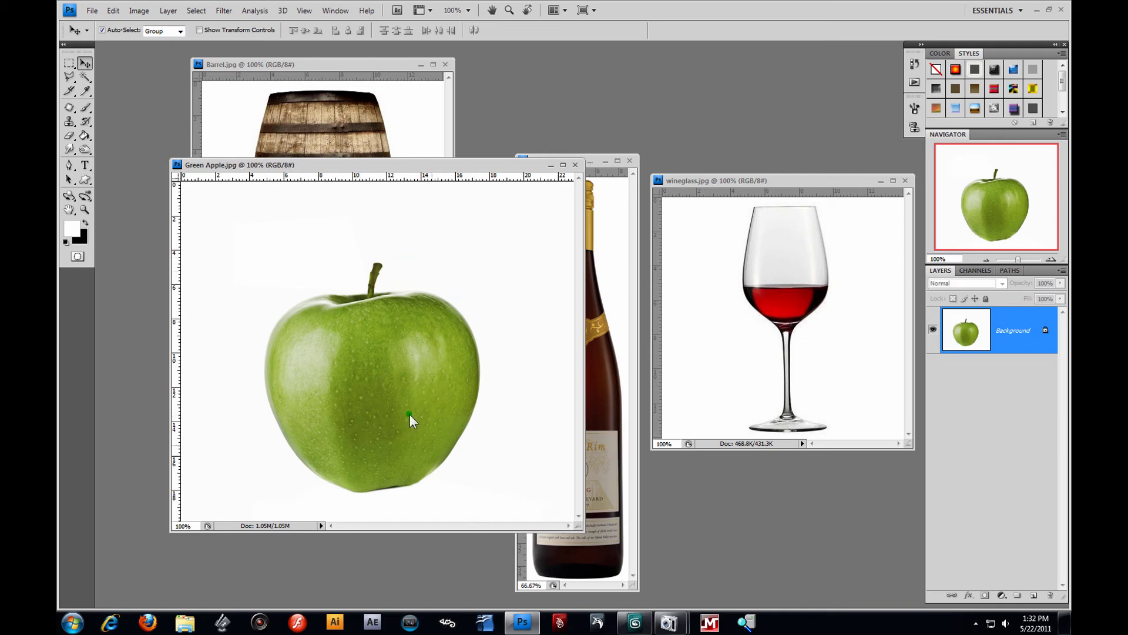
# Step: Switch to the untitled 3ds Max scene
pyautogui.click(645, 627)
pyautogui.click(615, 259)
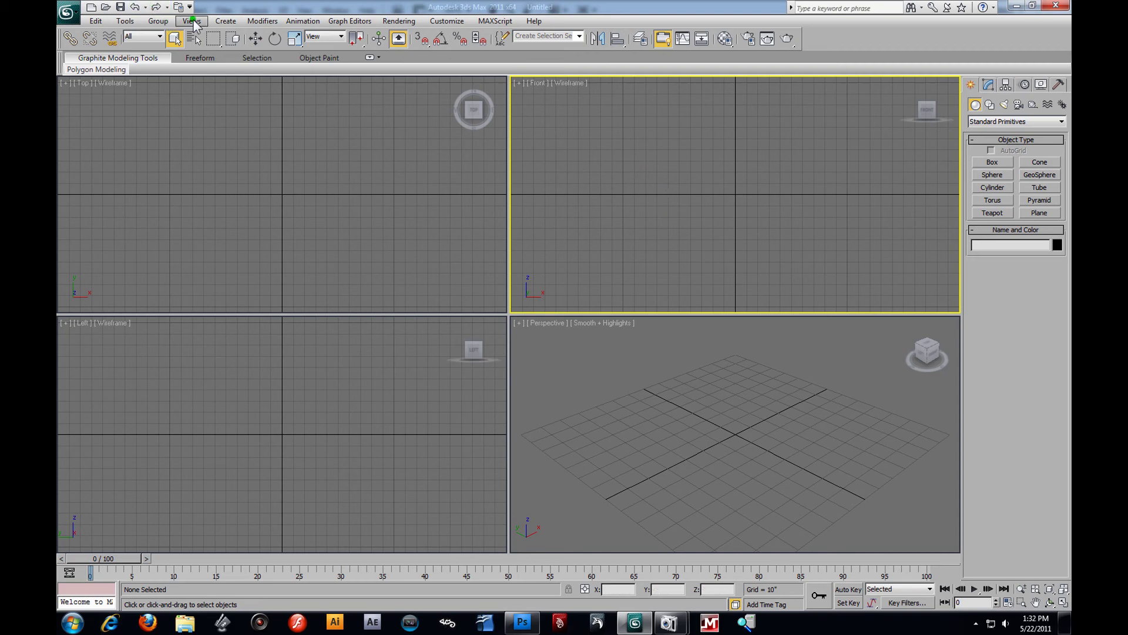
pyautogui.click(200, 58)
pyautogui.click(192, 21)
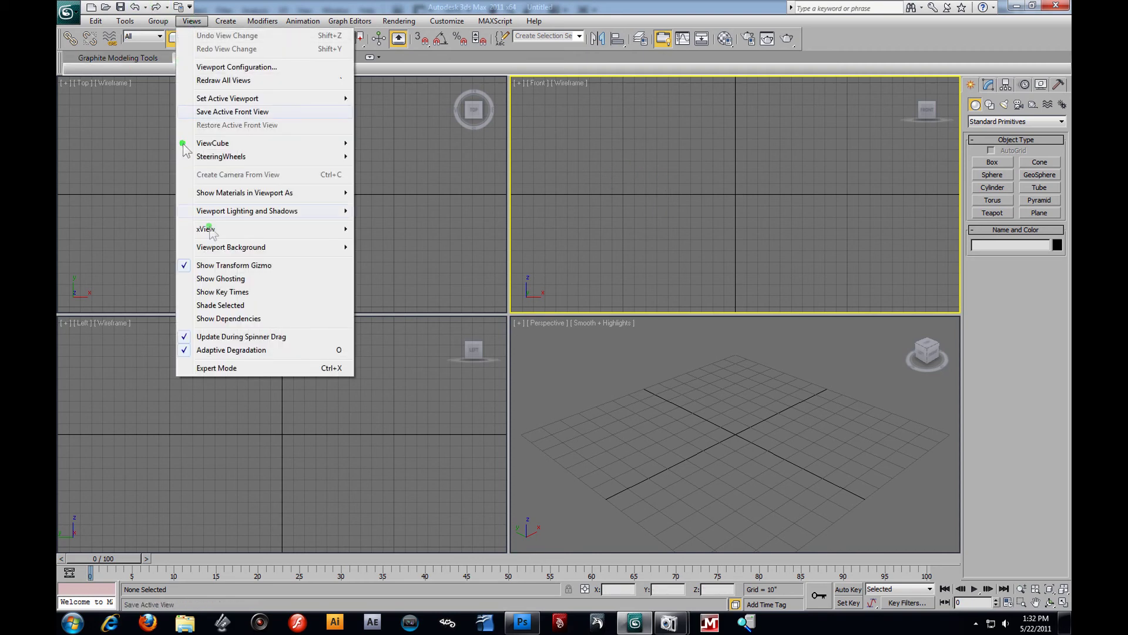
pyautogui.moveTo(223, 252)
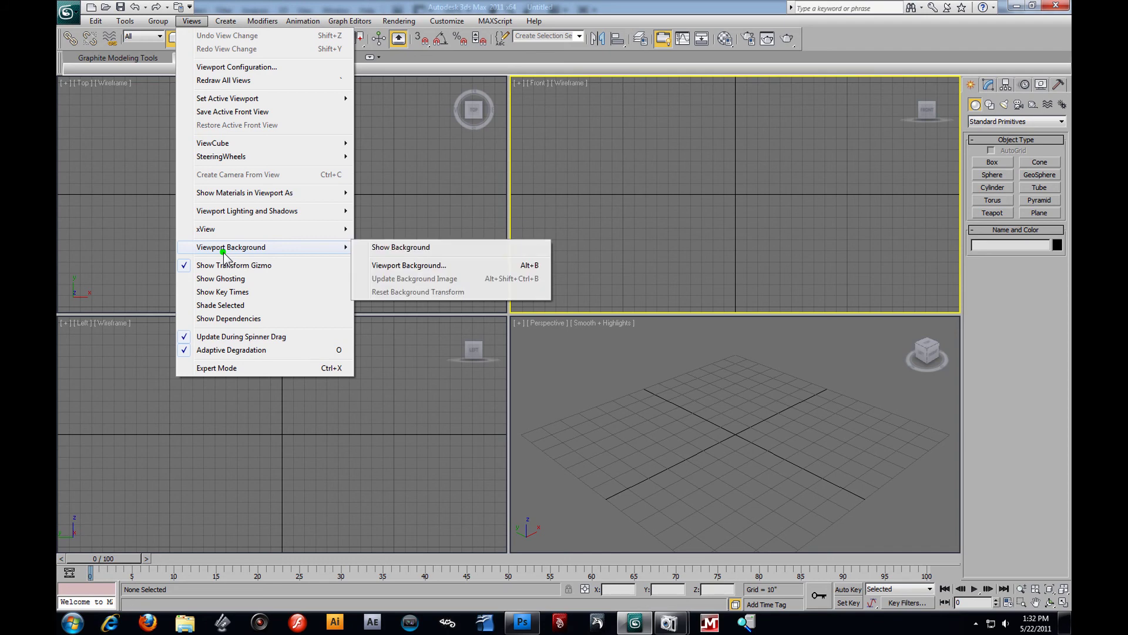
pyautogui.click(435, 265)
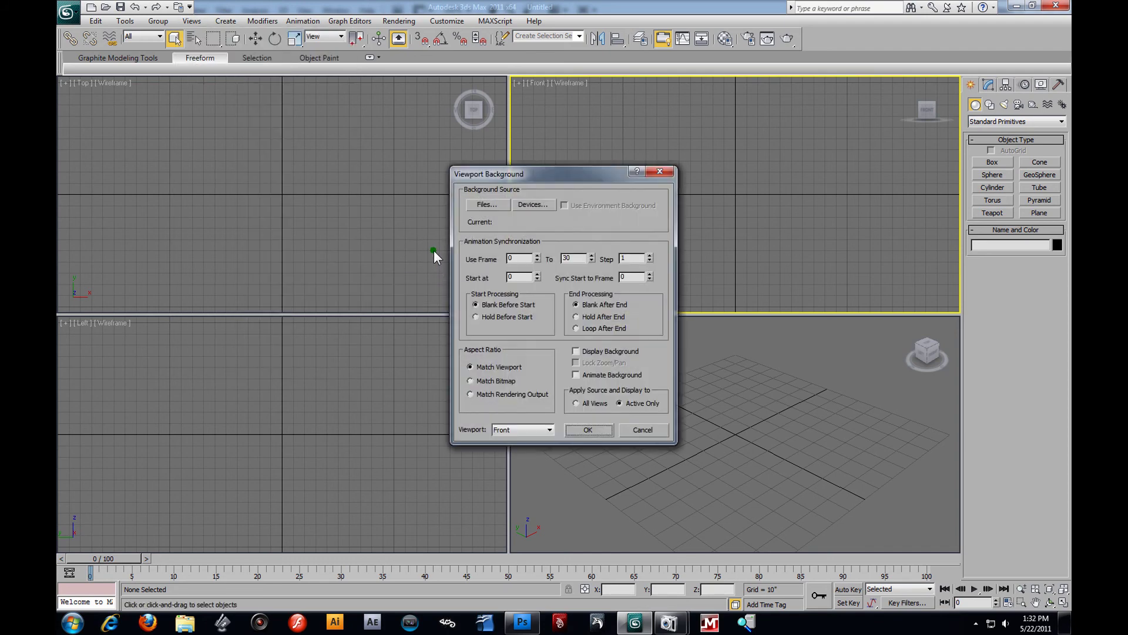
pyautogui.click(660, 171)
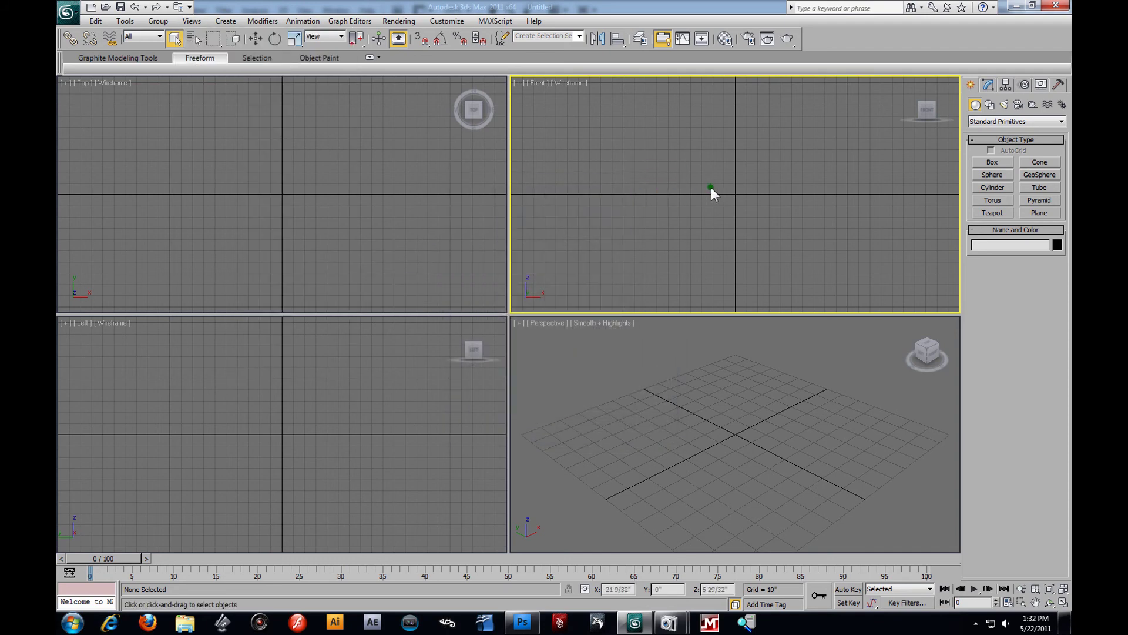
# Step: Load wineglass.jpg from the Refs folder inside 3D Max Still Life on the Desktop as the Front viewport's background source
pyautogui.hotkey('alt', 'b')
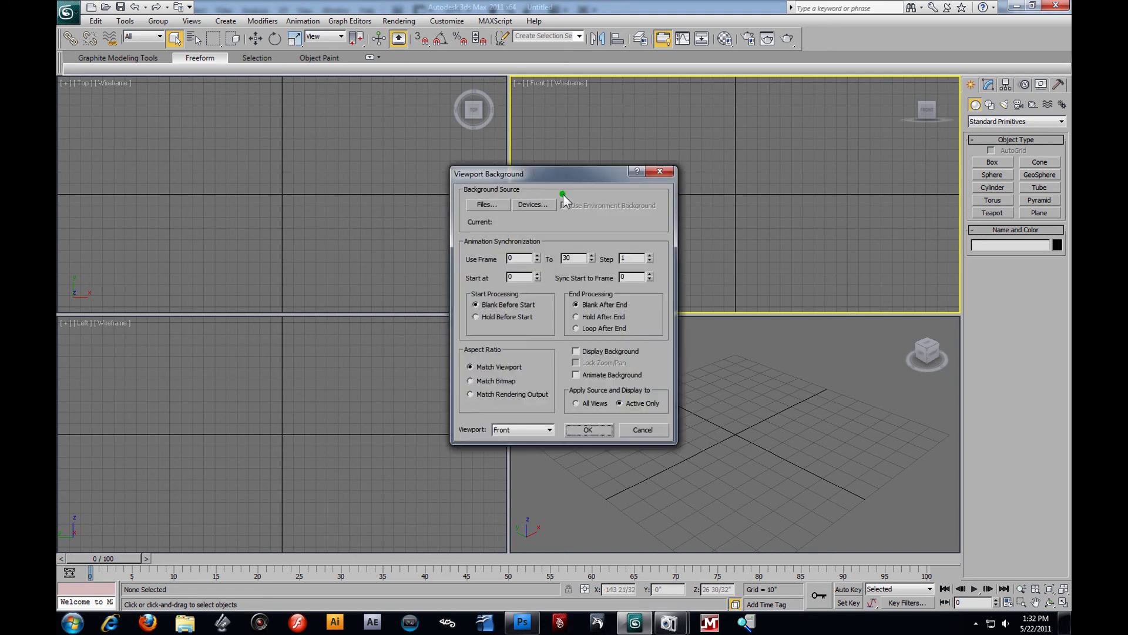
pyautogui.click(493, 204)
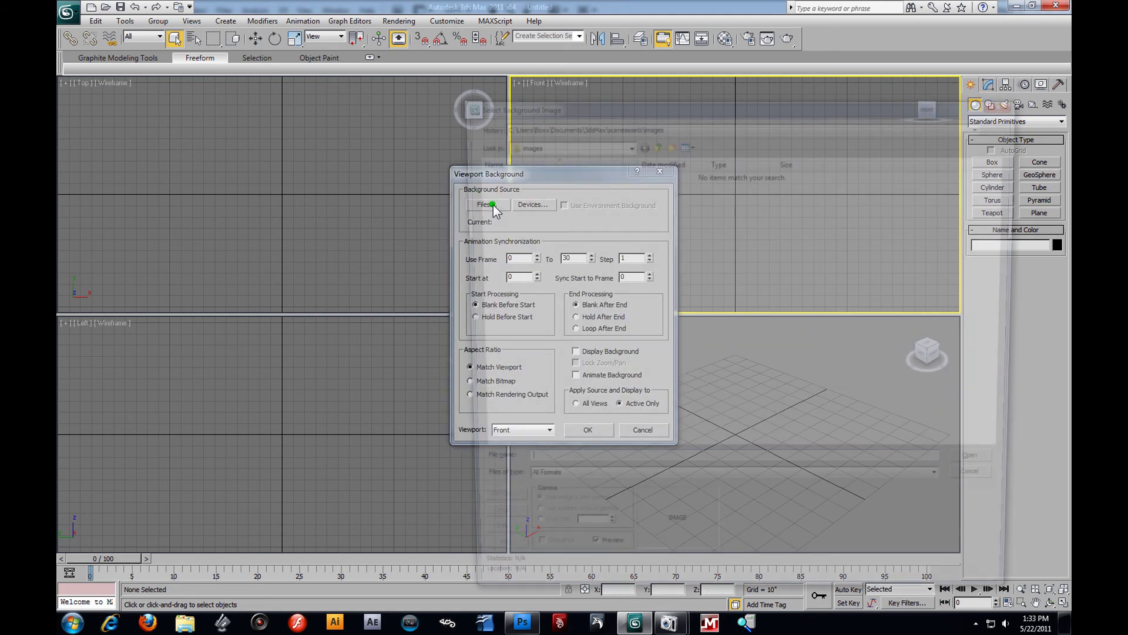
pyautogui.click(652, 144)
pyautogui.click(652, 144)
pyautogui.click(652, 144)
pyautogui.click(652, 143)
pyautogui.click(652, 144)
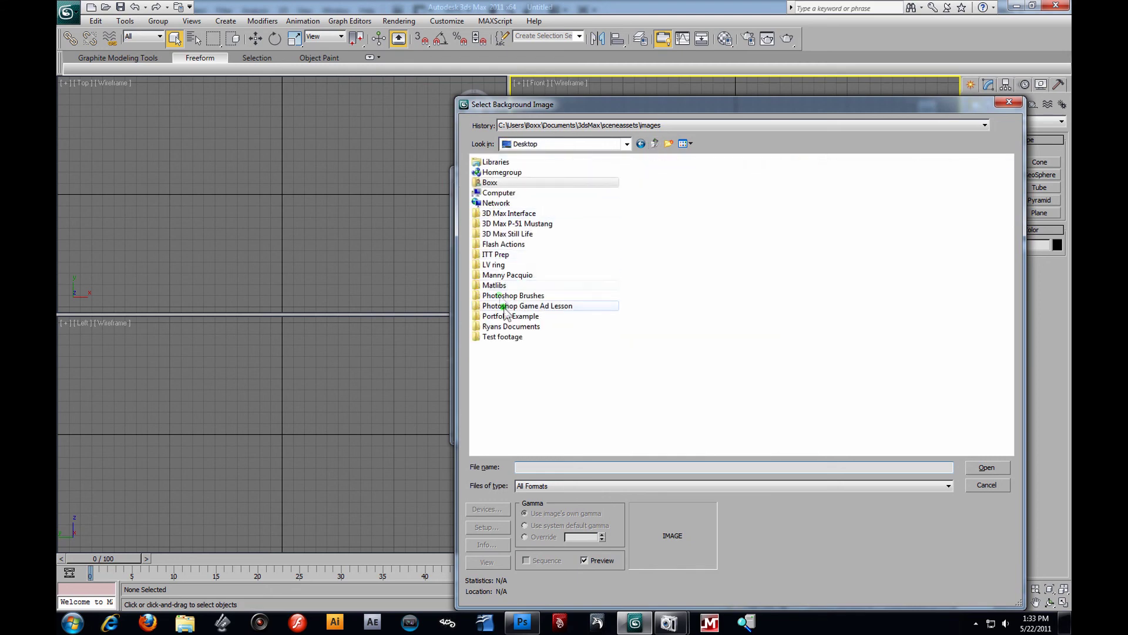
pyautogui.doubleClick(512, 234)
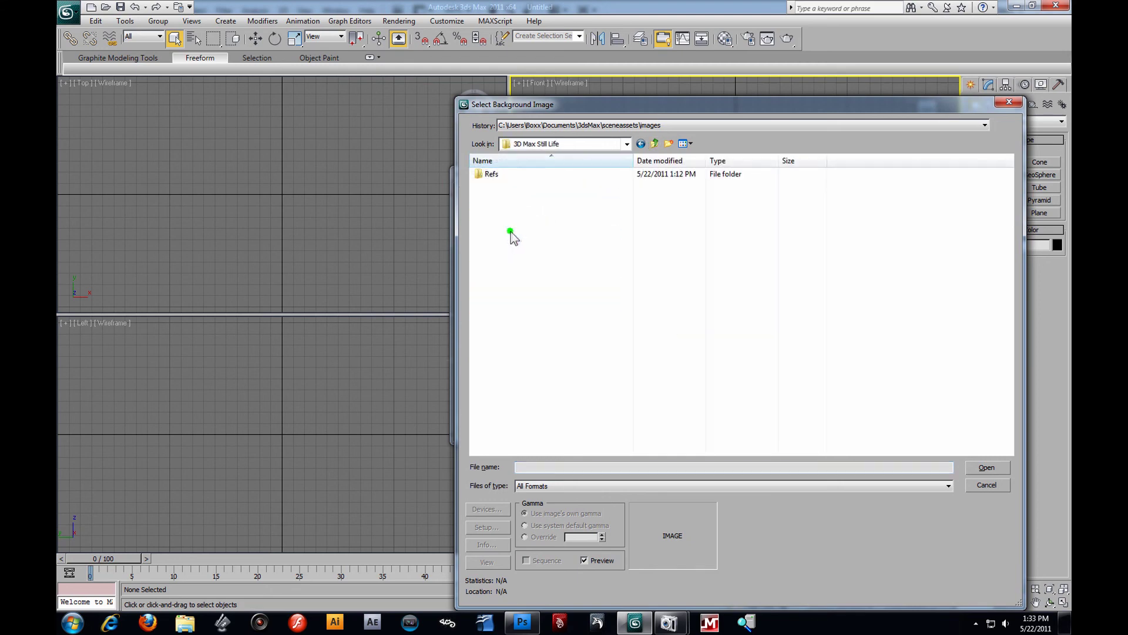
pyautogui.doubleClick(490, 174)
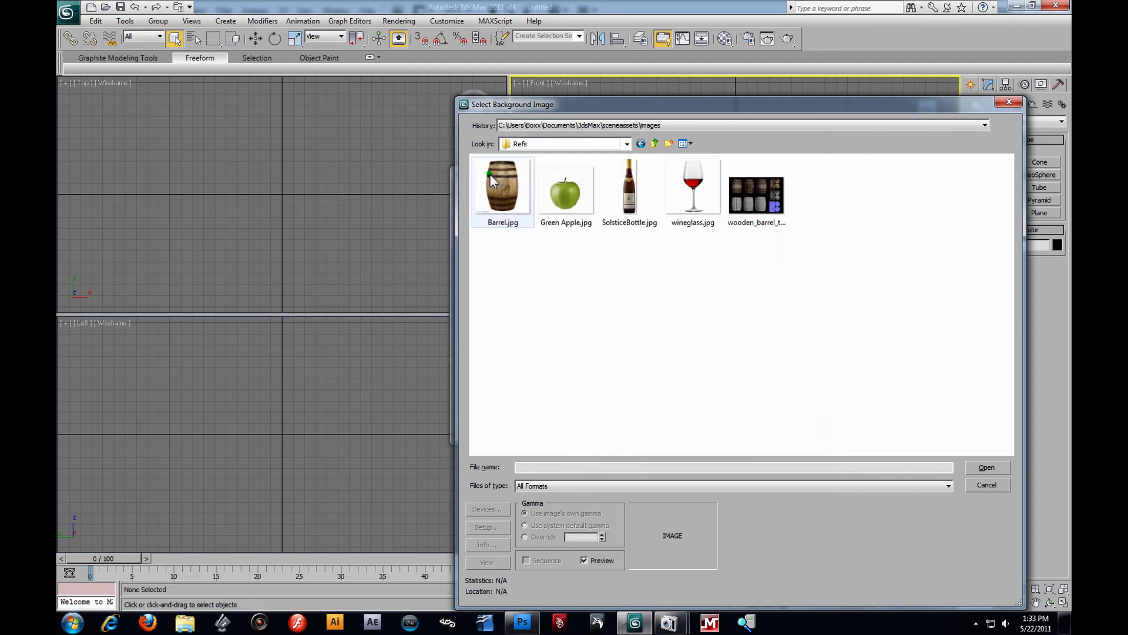
pyautogui.click(696, 194)
pyautogui.click(987, 468)
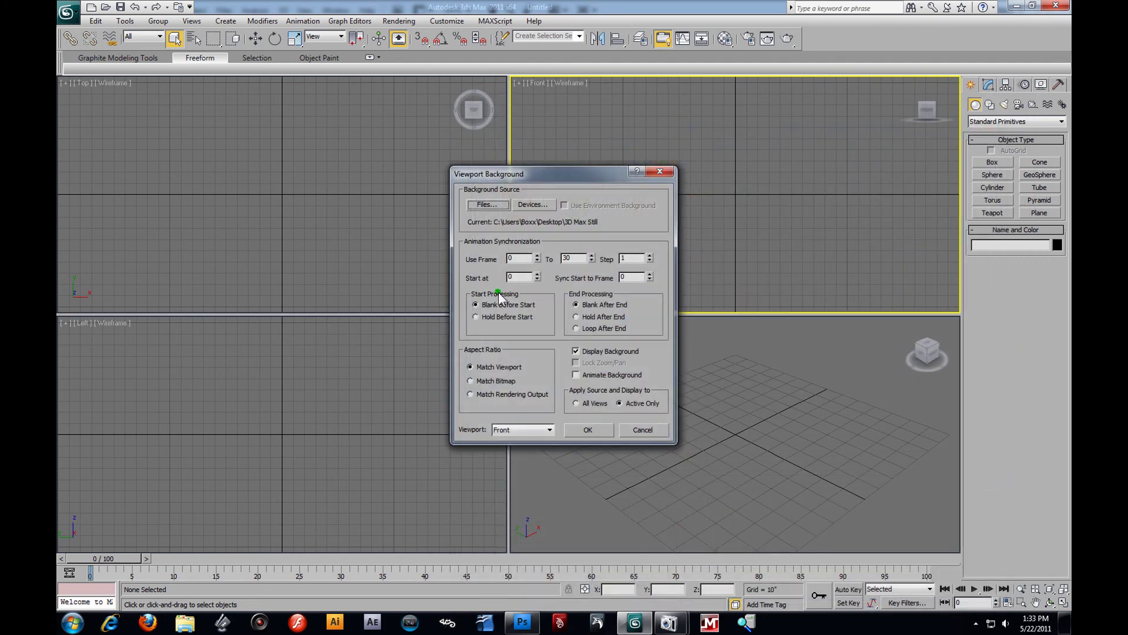
# Step: Set the background's aspect ratio to Match Bitmap, enable Lock Zoom/Pan, and apply it to the Front viewport
pyautogui.click(470, 380)
pyautogui.click(576, 362)
pyautogui.click(598, 429)
pyautogui.scroll(-4, 767, 204)
pyautogui.scroll(5, 761, 209)
pyautogui.scroll(-5, 697, 124)
pyautogui.scroll(2, 703, 176)
pyautogui.scroll(3, 705, 183)
pyautogui.scroll(-4, 705, 181)
pyautogui.scroll(3, 704, 177)
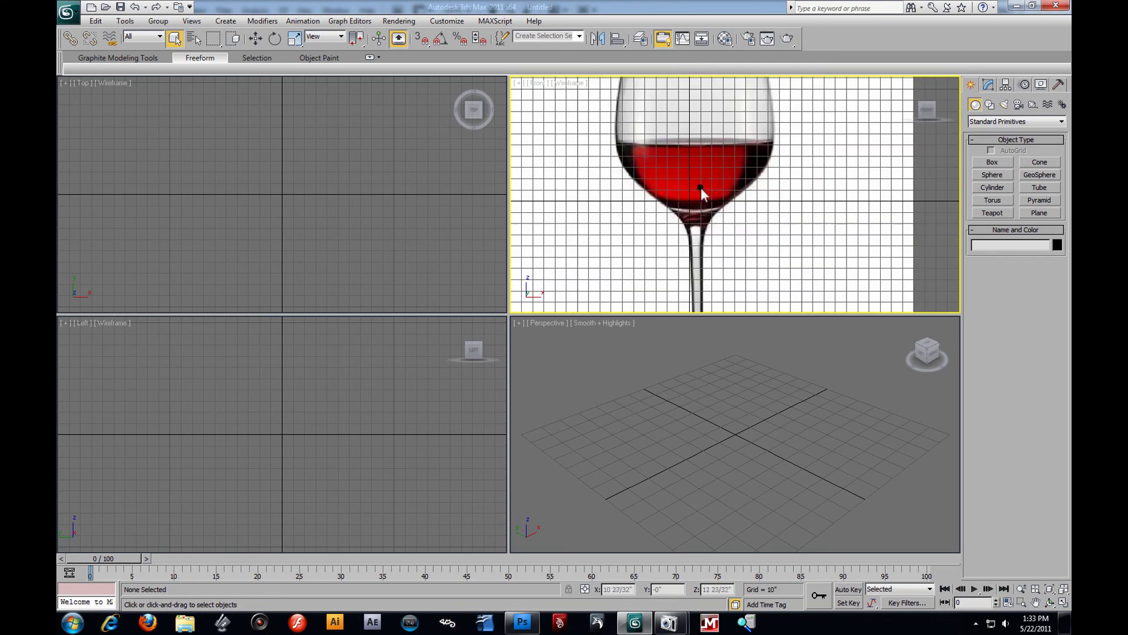
# Step: Hide the grid in the Front viewport so the wine glass background is unobstructed
pyautogui.press('g')
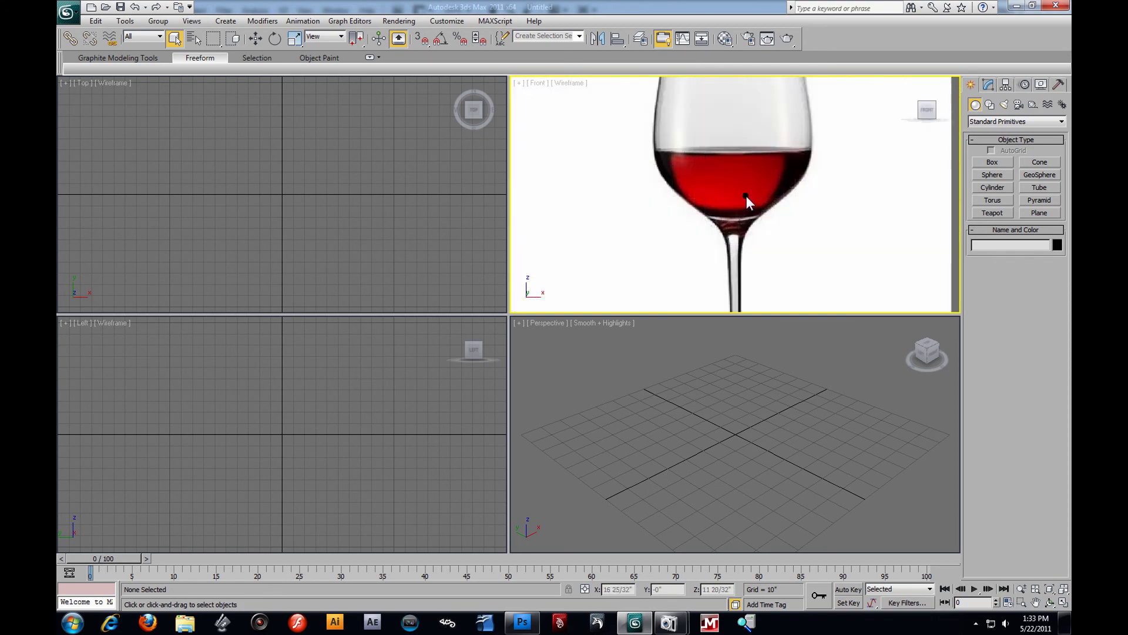
pyautogui.scroll(-4, 746, 197)
pyautogui.scroll(2, 746, 196)
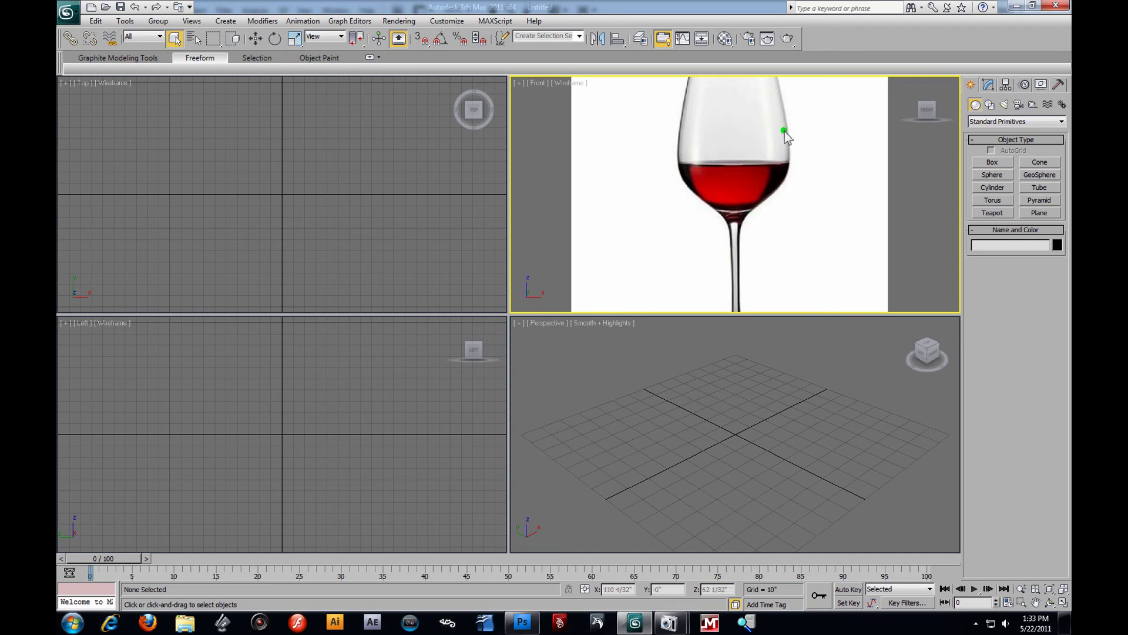
# Step: Create a cylinder near the origin in the Perspective viewport, about 49" in radius and 96" high
pyautogui.click(993, 187)
pyautogui.click(721, 438)
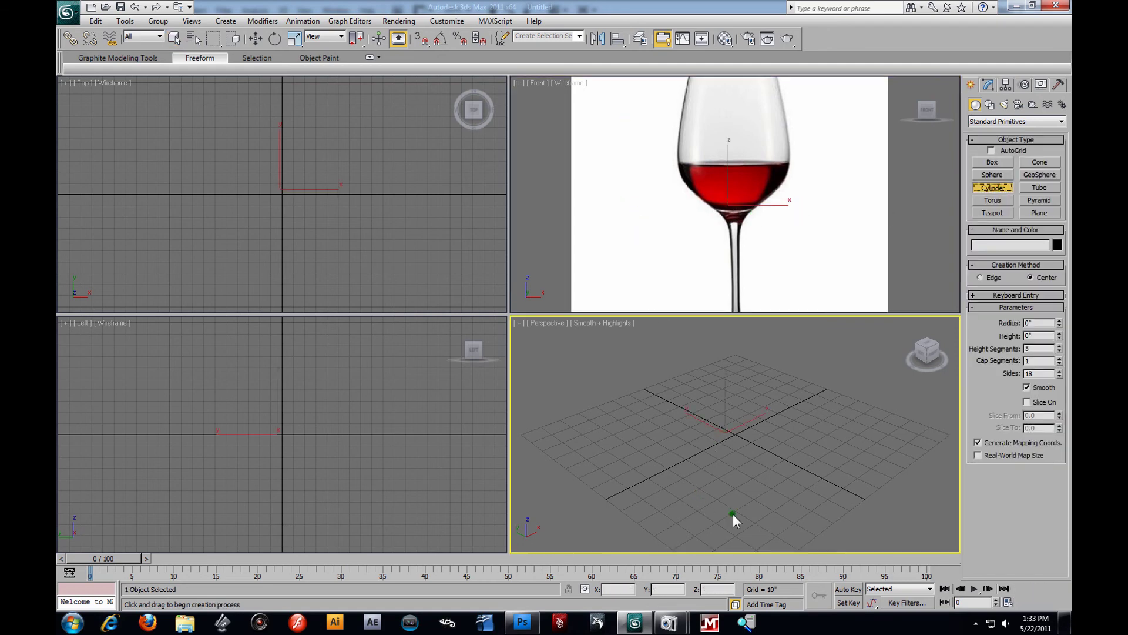
pyautogui.moveTo(732, 514); pyautogui.dragTo(731, 498)
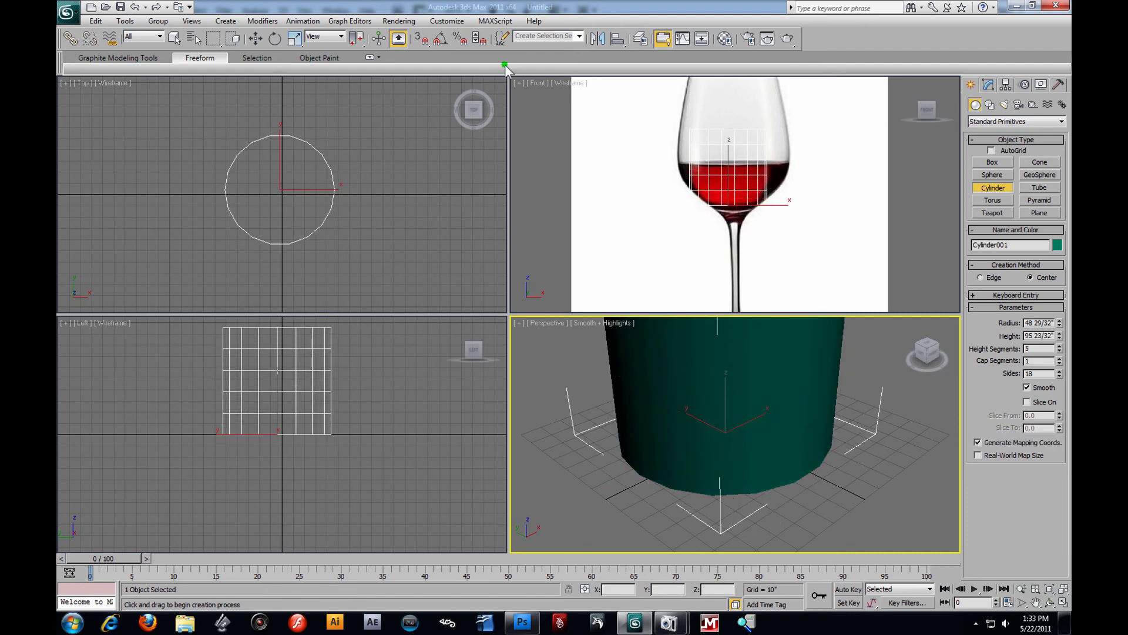
# Step: Move the cylinder down over the stem of the wine glass in the Front viewport
pyautogui.click(255, 38)
pyautogui.scroll(-2, 642, 167)
pyautogui.moveTo(745, 220); pyautogui.dragTo(750, 286)
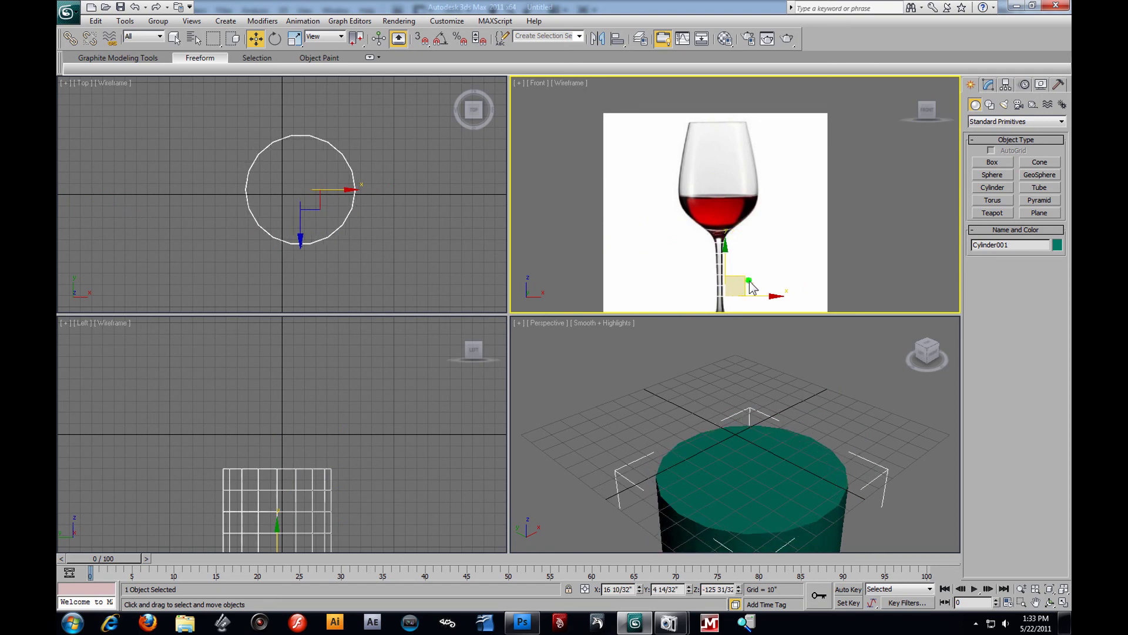
pyautogui.scroll(5, 781, 215)
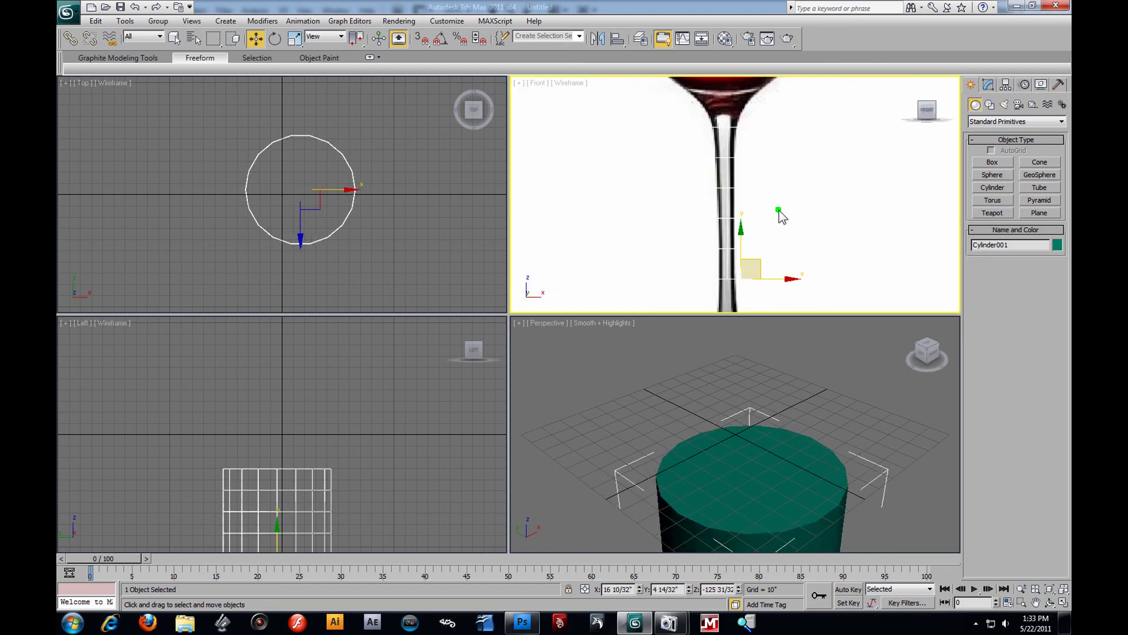
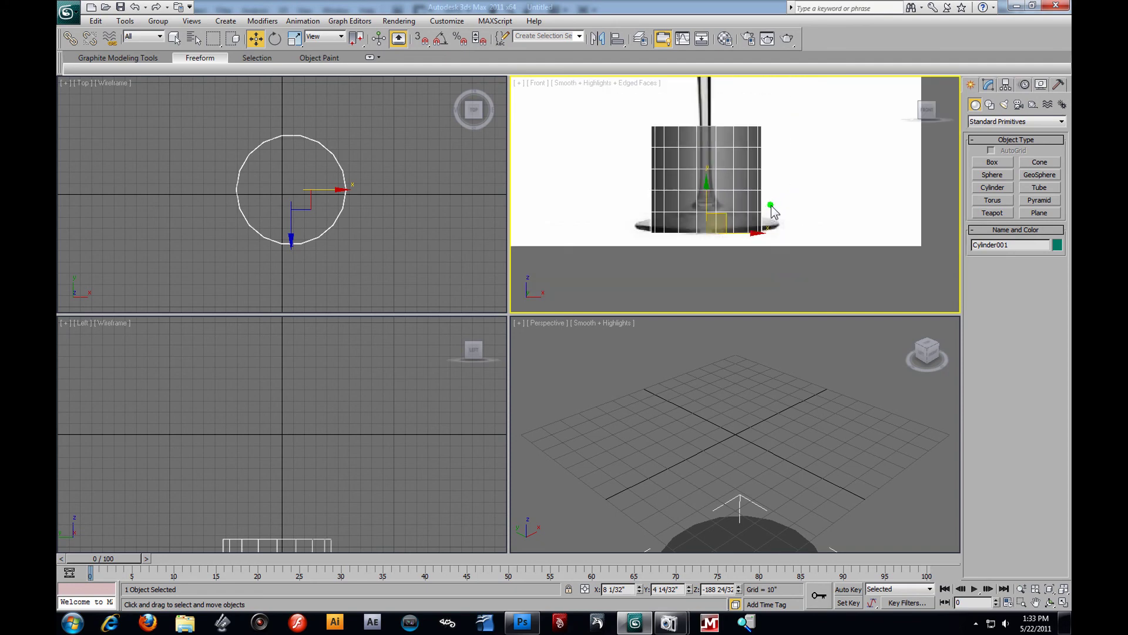
# Step: Toggle the cylinder's see-through display and switch the Front viewport's shading from Smooth + Highlights to Wireframe
pyautogui.hotkey('alt', 'x')
pyautogui.hotkey('alt', 'x')
pyautogui.scroll(-2, 781, 200)
pyautogui.click(622, 82)
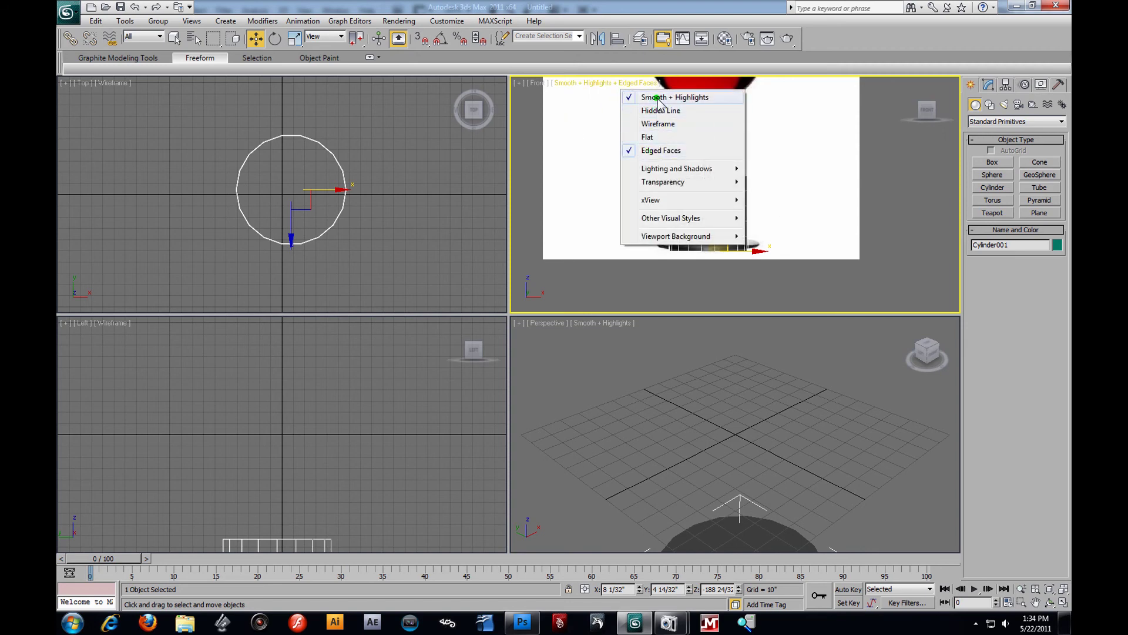
pyautogui.click(658, 98)
pyautogui.click(633, 86)
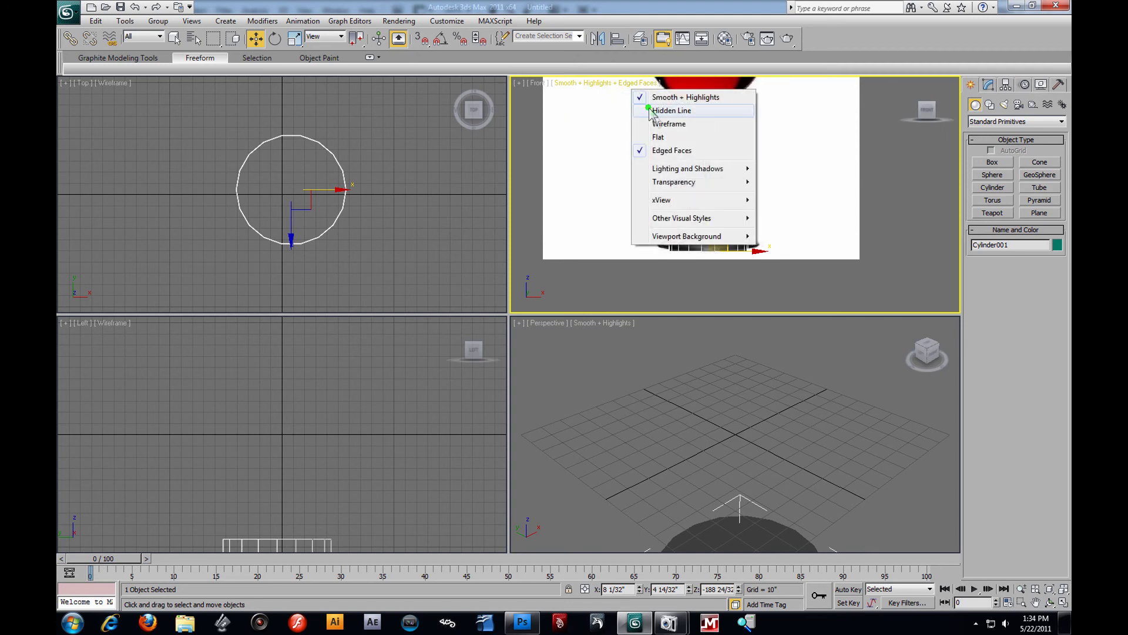
pyautogui.click(664, 124)
# Step: Move the cylinder away from the glass to the blank white area left of the stem in the Front viewport
pyautogui.click(706, 259)
pyautogui.click(733, 244)
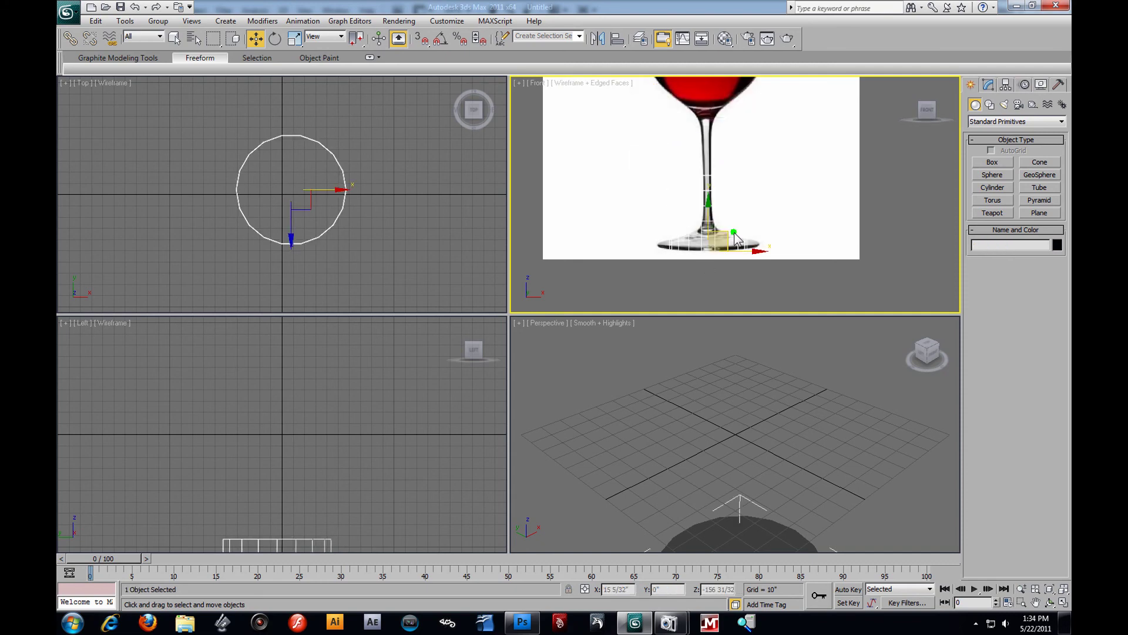
pyautogui.moveTo(730, 241); pyautogui.dragTo(620, 206)
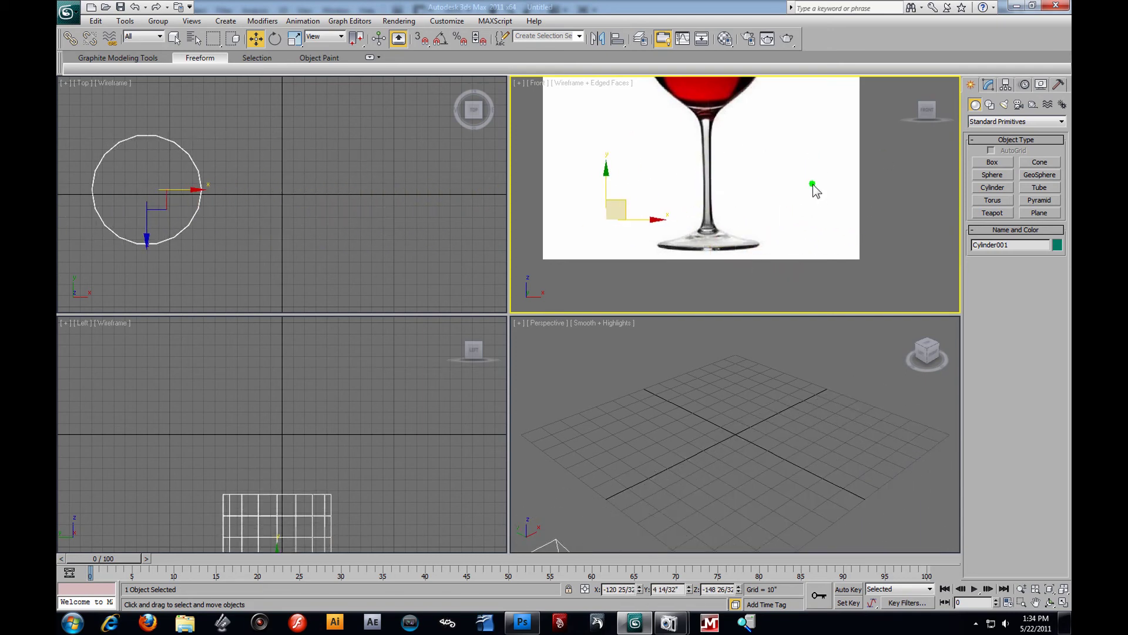
# Step: Draw an open three-segment line spline in the white area right of the glass stem in the Front viewport
pyautogui.click(989, 104)
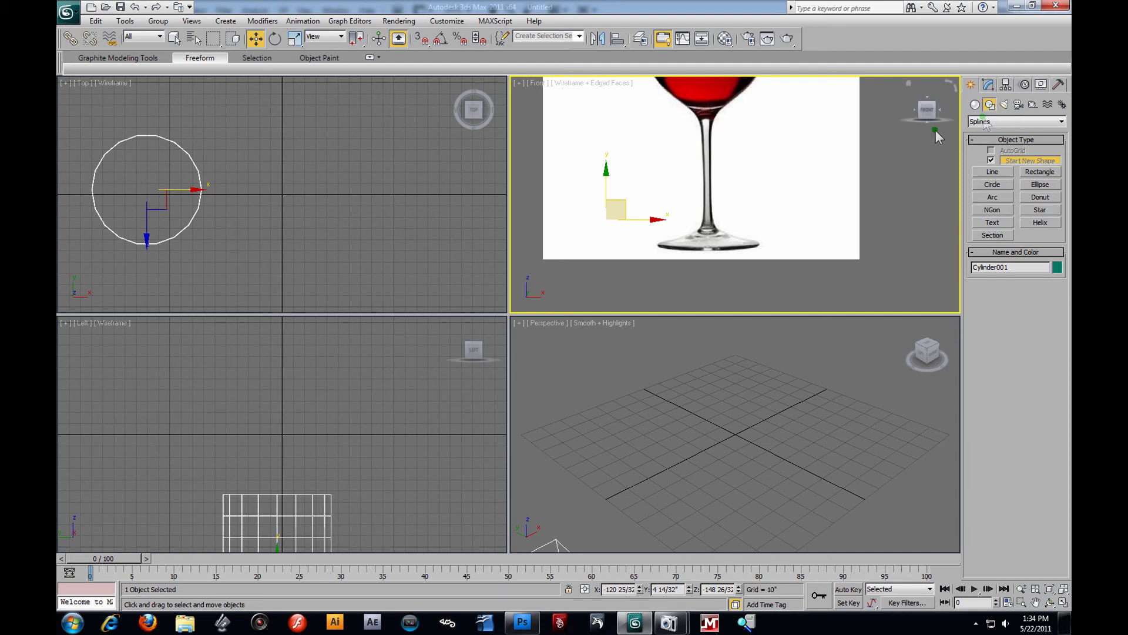
pyautogui.click(992, 172)
pyautogui.click(755, 213)
pyautogui.click(751, 171)
pyautogui.click(820, 202)
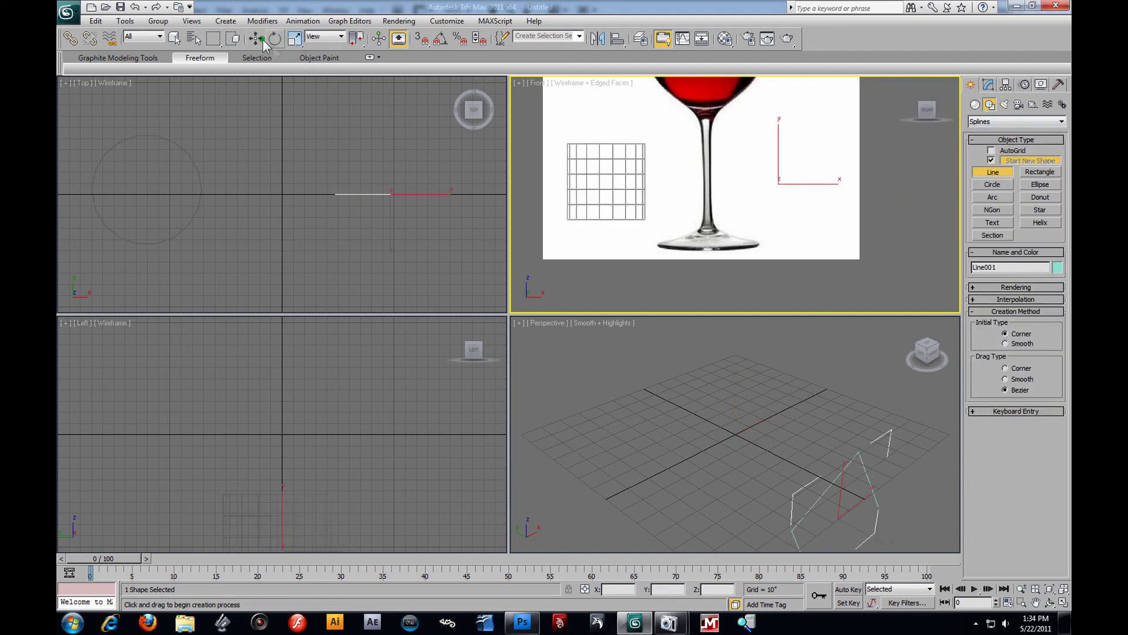
pyautogui.rightClick(890, 206)
pyautogui.rightClick(890, 206)
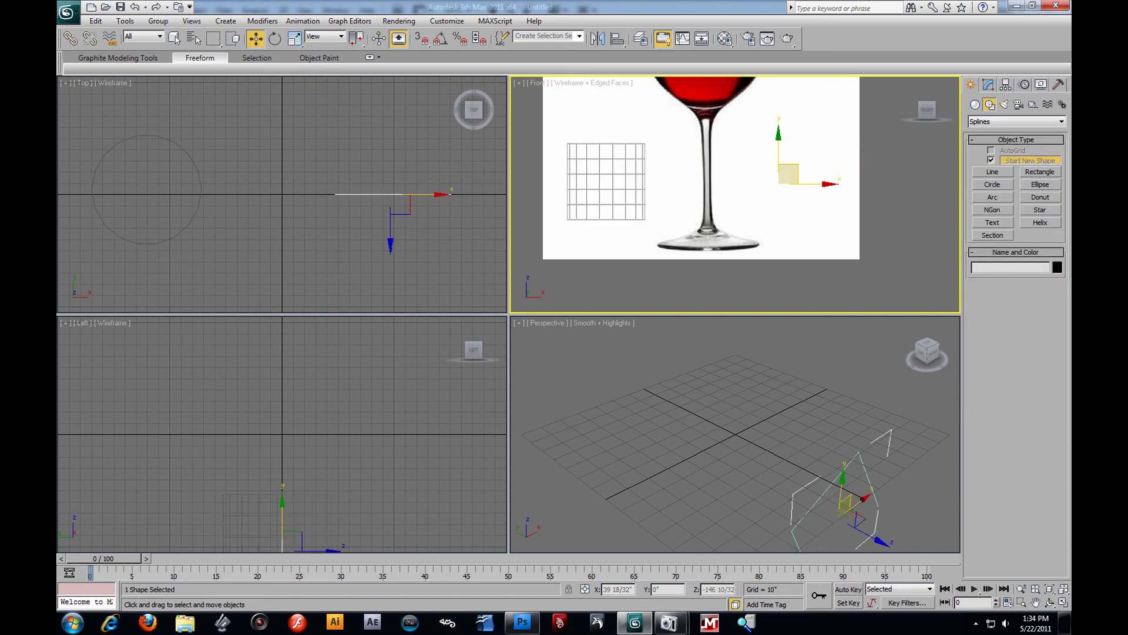
# Step: Change the line's object color to black
pyautogui.click(1058, 267)
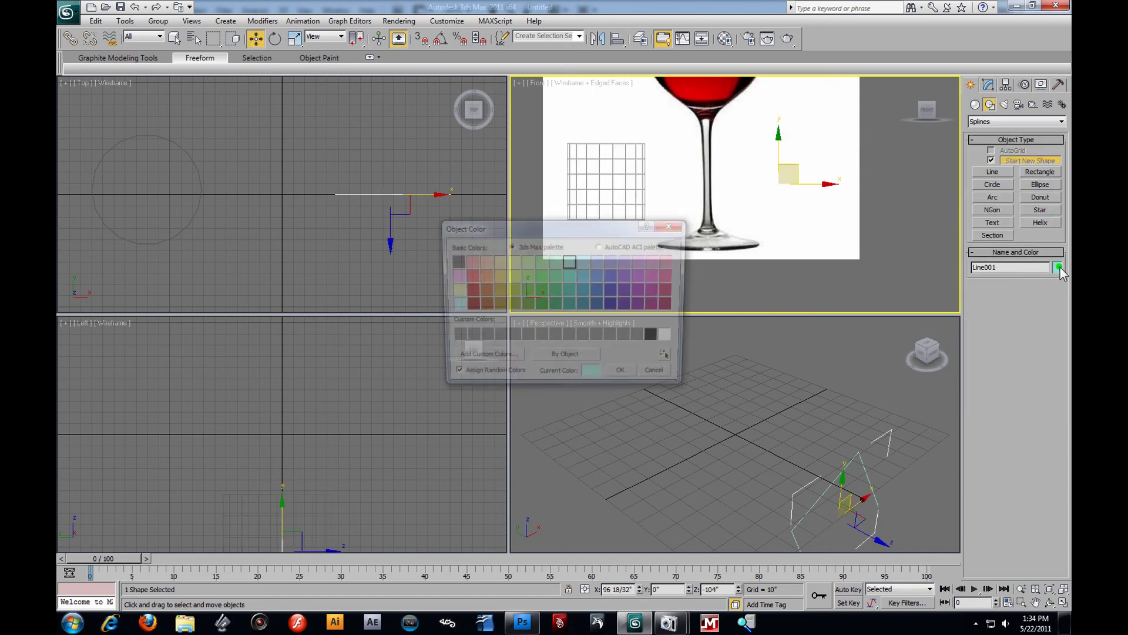
pyautogui.click(656, 338)
pyautogui.click(624, 377)
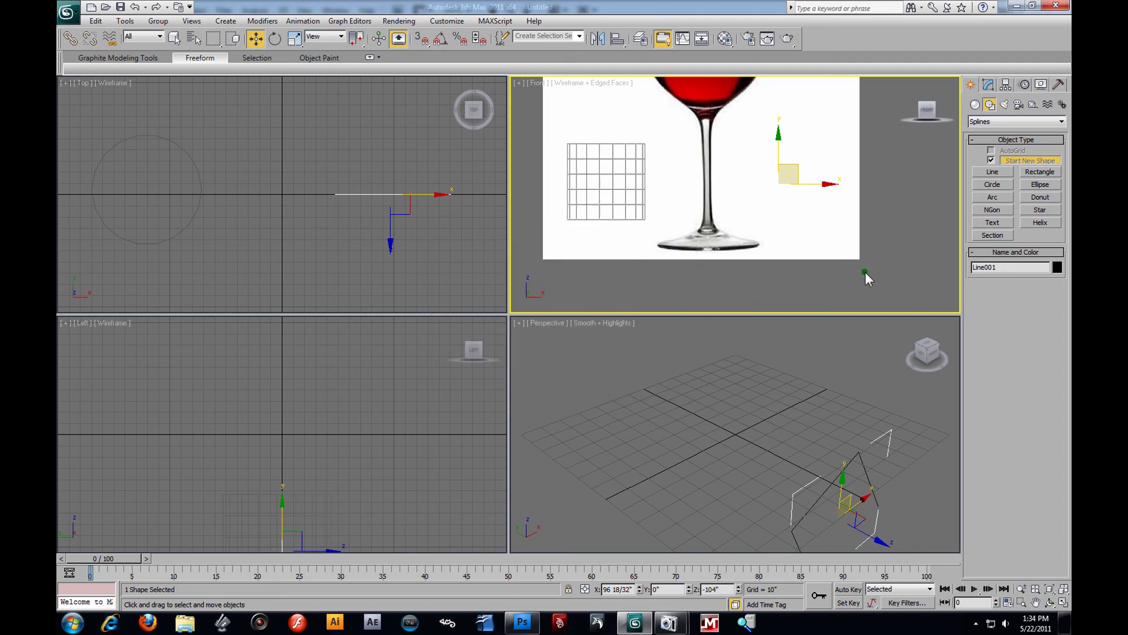
pyautogui.click(865, 271)
pyautogui.click(813, 185)
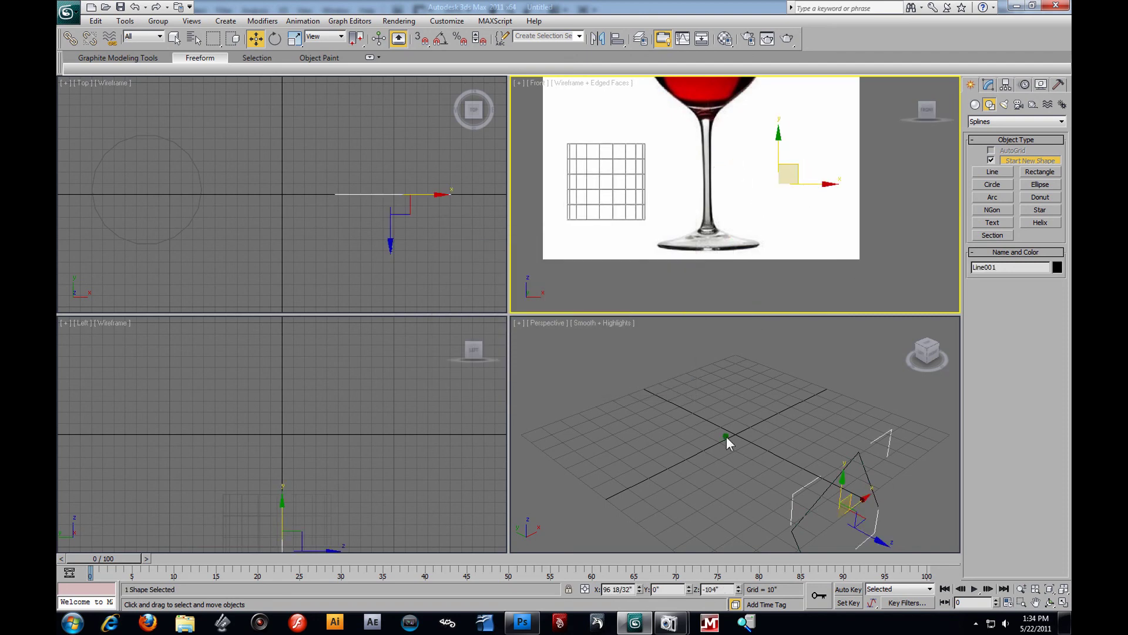
# Step: Select the cylinder and examine it together with the line in Perspective and against the locked wine glass background in Front
pyautogui.keyDown('alt'); pyautogui.moveTo(855, 507); pyautogui.dragTo(781, 465, button='middle'); pyautogui.keyUp('alt')
pyautogui.click(599, 209)
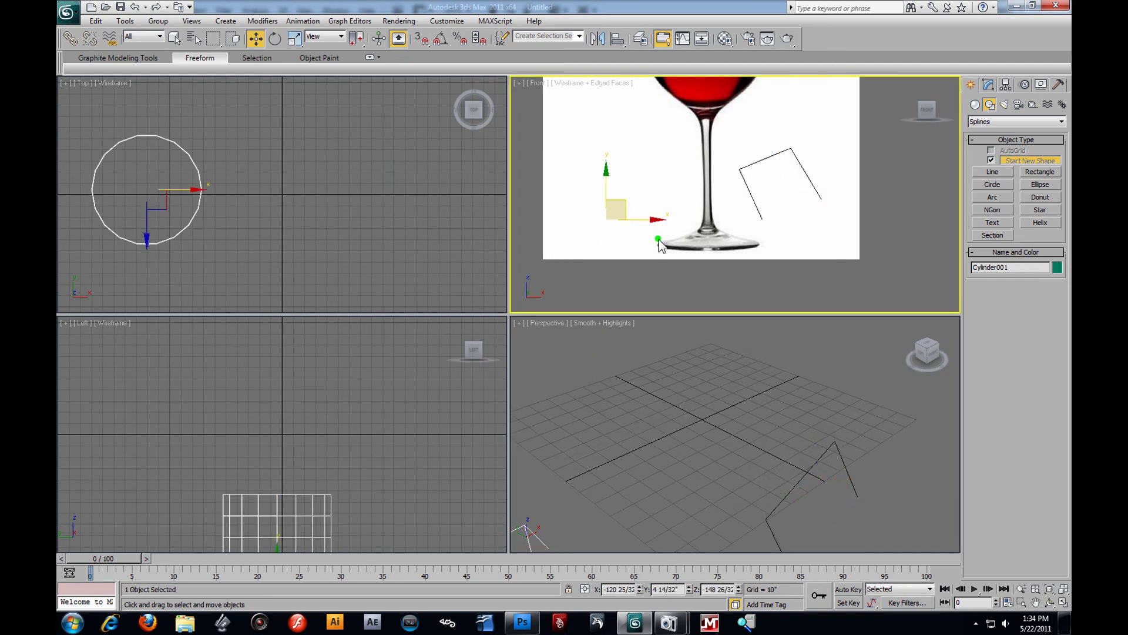
pyautogui.keyDown('alt'); pyautogui.moveTo(581, 386); pyautogui.dragTo(580, 329, button='middle'); pyautogui.keyUp('alt')
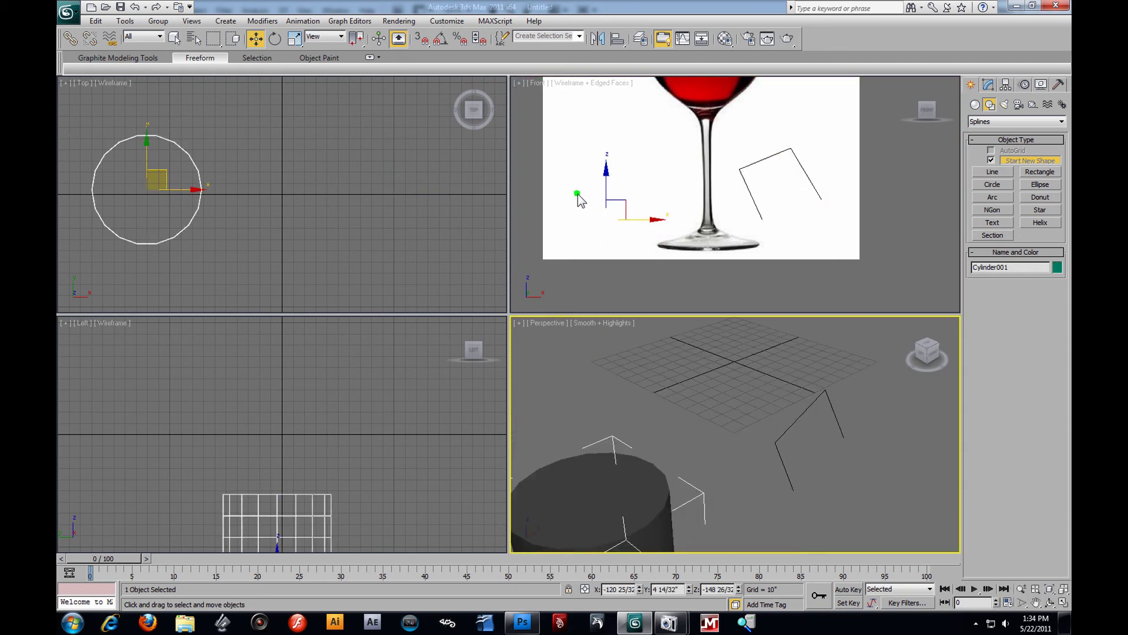
pyautogui.scroll(-2, 654, 188)
pyautogui.scroll(4, 650, 227)
pyautogui.scroll(-1, 653, 144)
pyautogui.scroll(1, 654, 147)
pyautogui.scroll(-4, 701, 157)
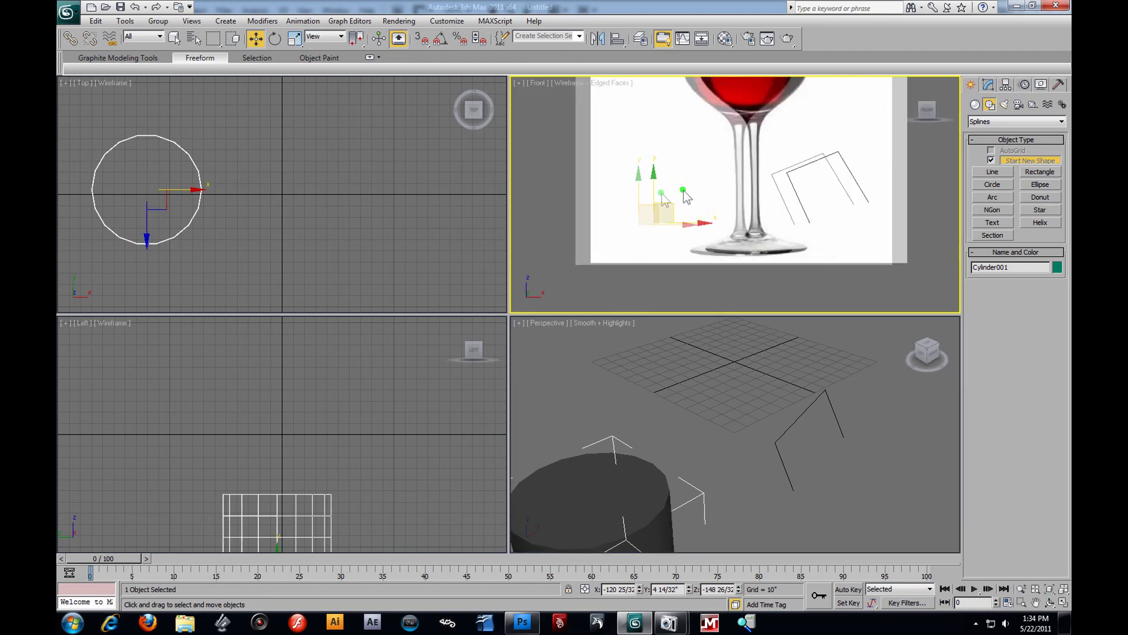
pyautogui.scroll(-2, 664, 200)
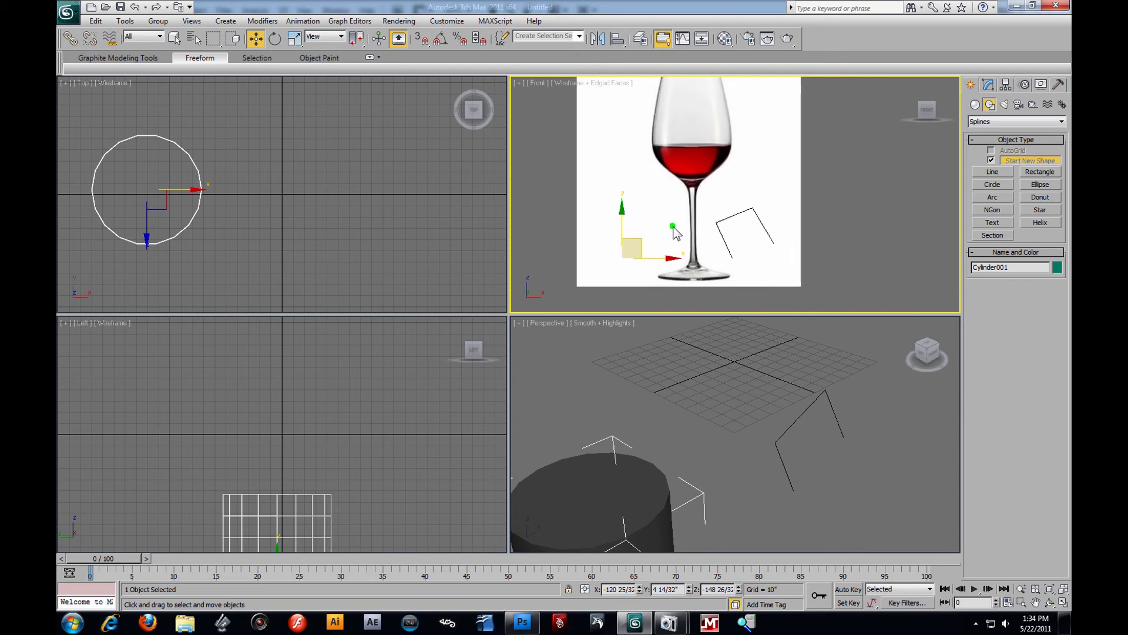
# Step: Delete the black line and the cylinder from the scene
pyautogui.click(731, 423)
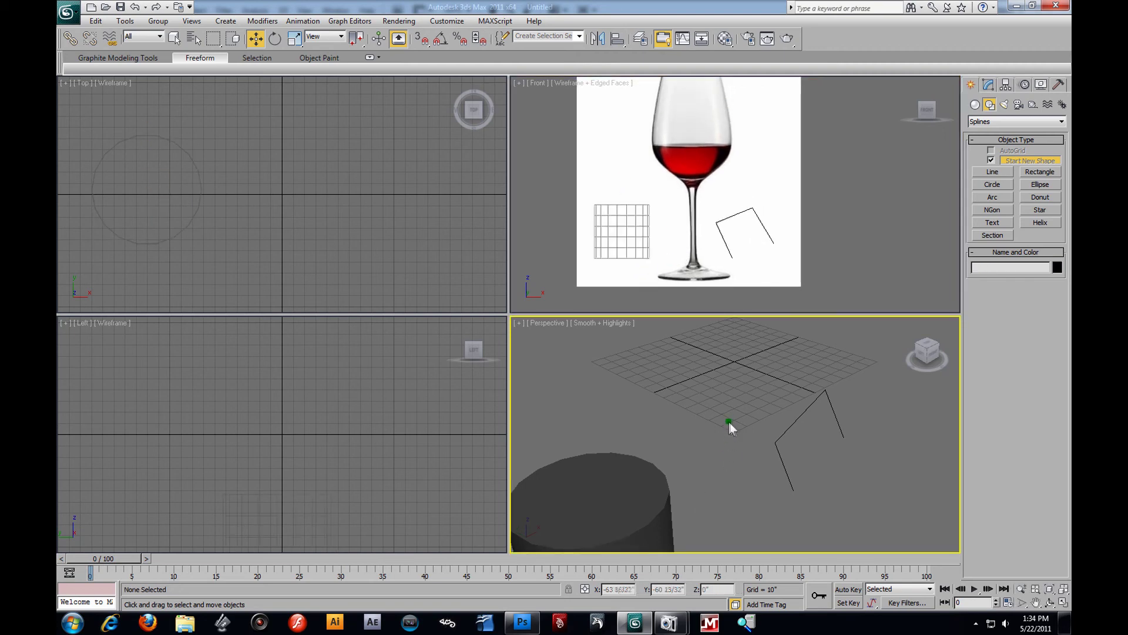
pyautogui.click(798, 419)
pyautogui.press('Delete')
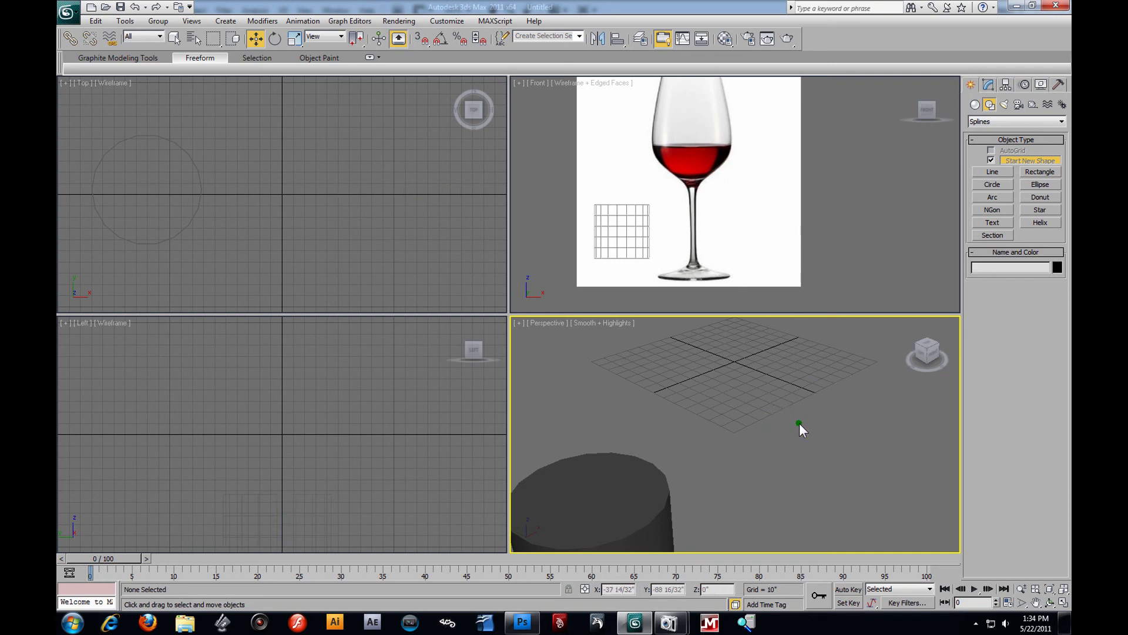
pyautogui.click(632, 491)
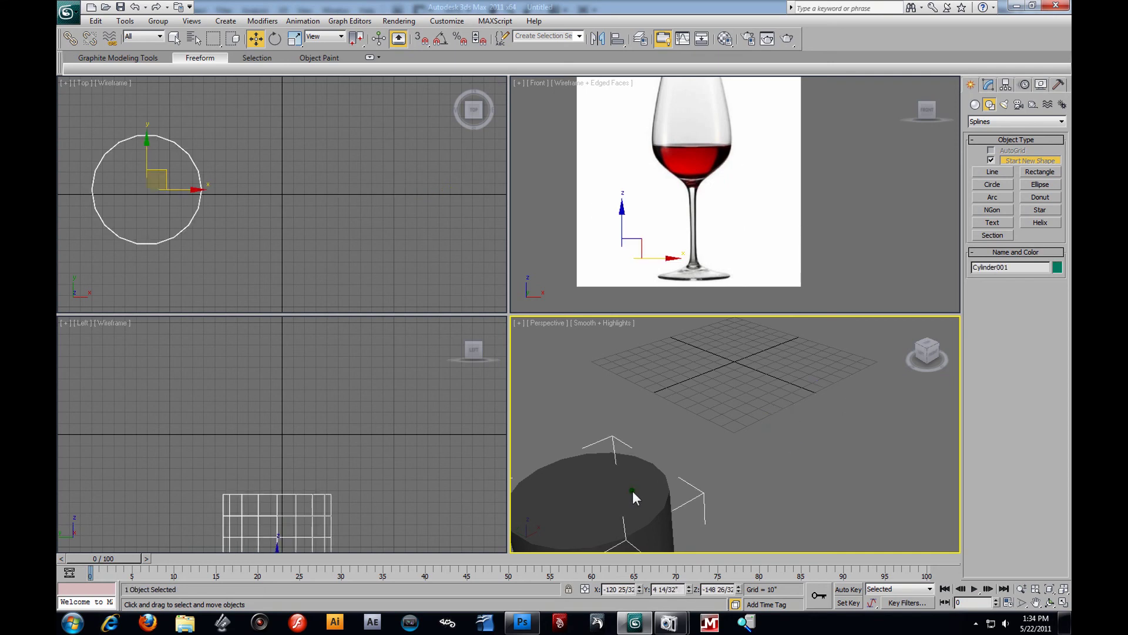
pyautogui.press('Delete')
# Step: Zoom all viewports to their extents and frame the whole wine glass in the Front viewport
pyautogui.click(1064, 587)
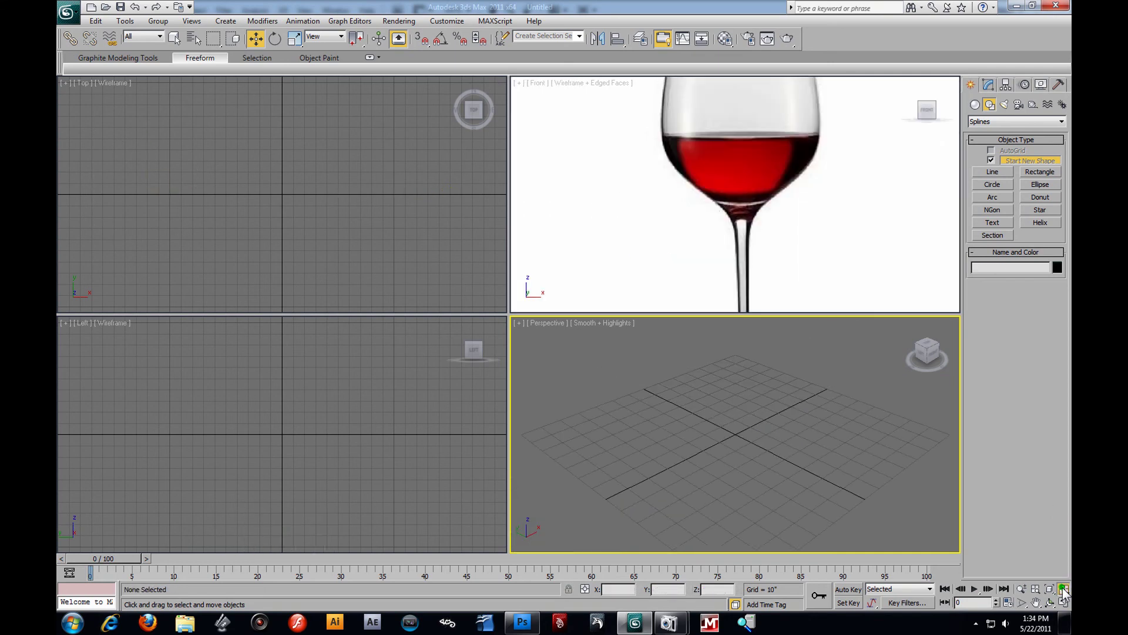
pyautogui.scroll(-6, 746, 197)
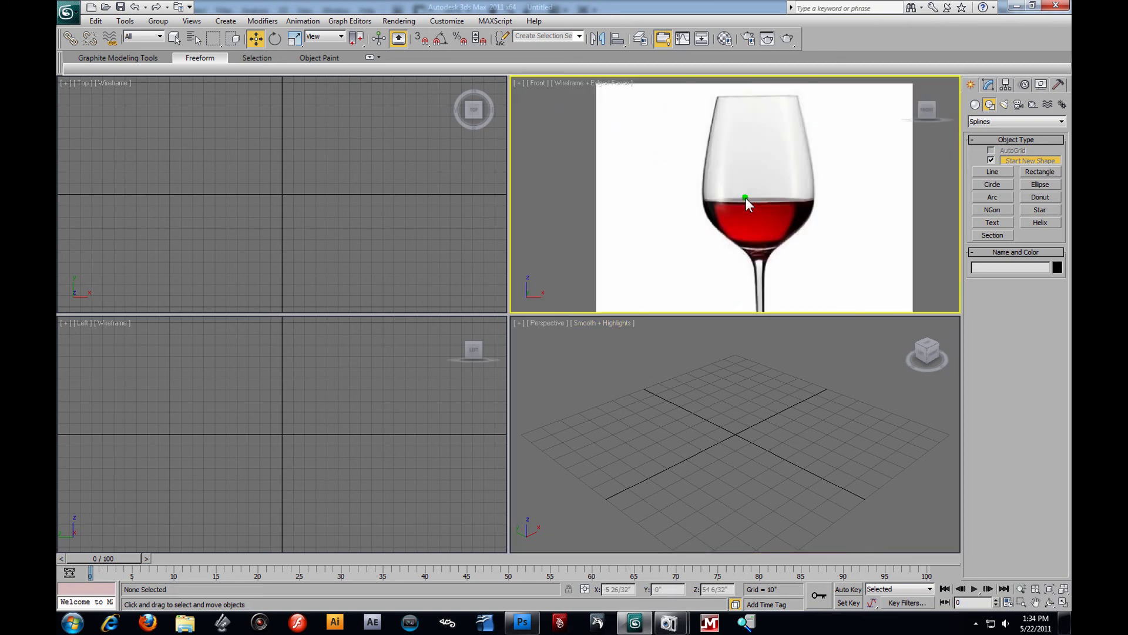
pyautogui.scroll(3, 746, 203)
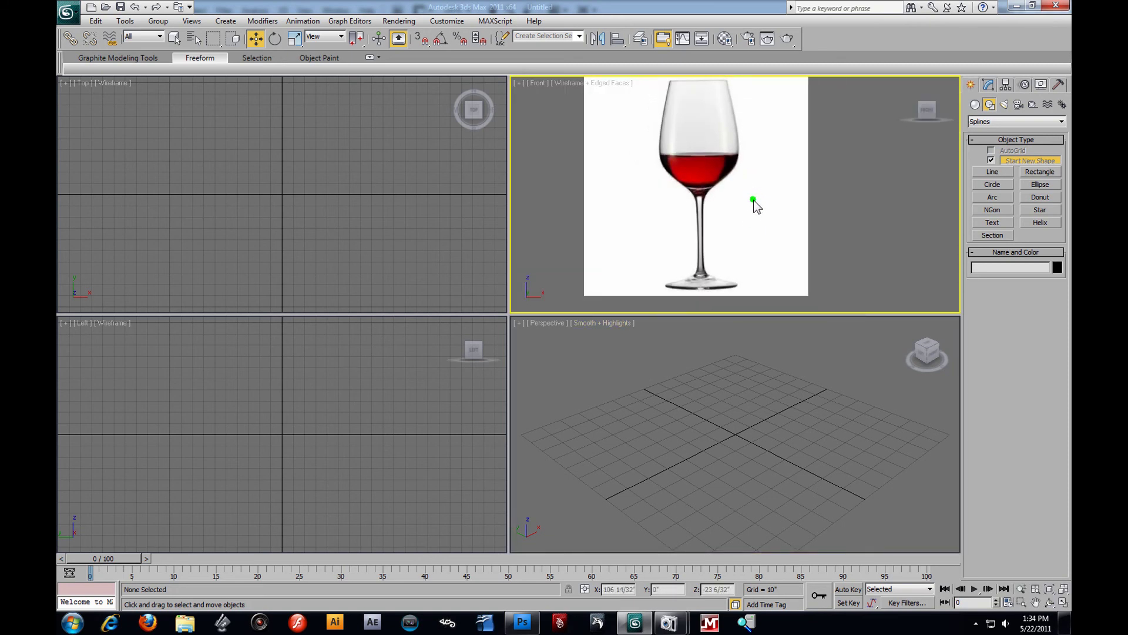
pyautogui.scroll(3, 752, 201)
pyautogui.scroll(-1, 746, 218)
pyautogui.scroll(-2, 747, 200)
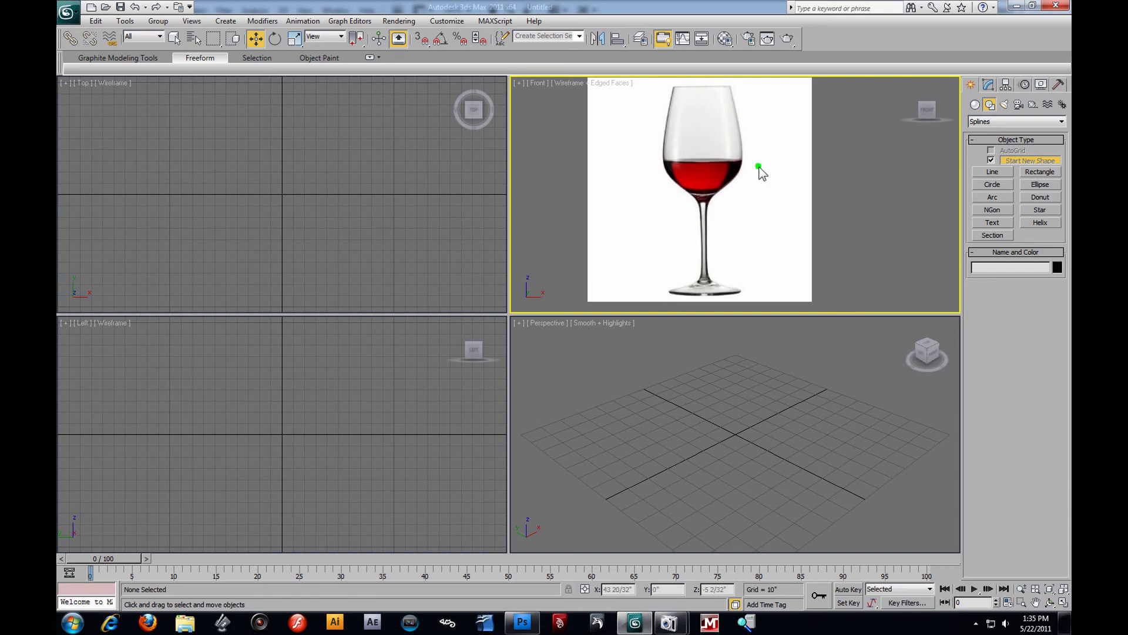
# Step: Switch to Photoshop and rearrange the open reference images, bringing the wineglass.jpg window to the front
pyautogui.click(1013, 6)
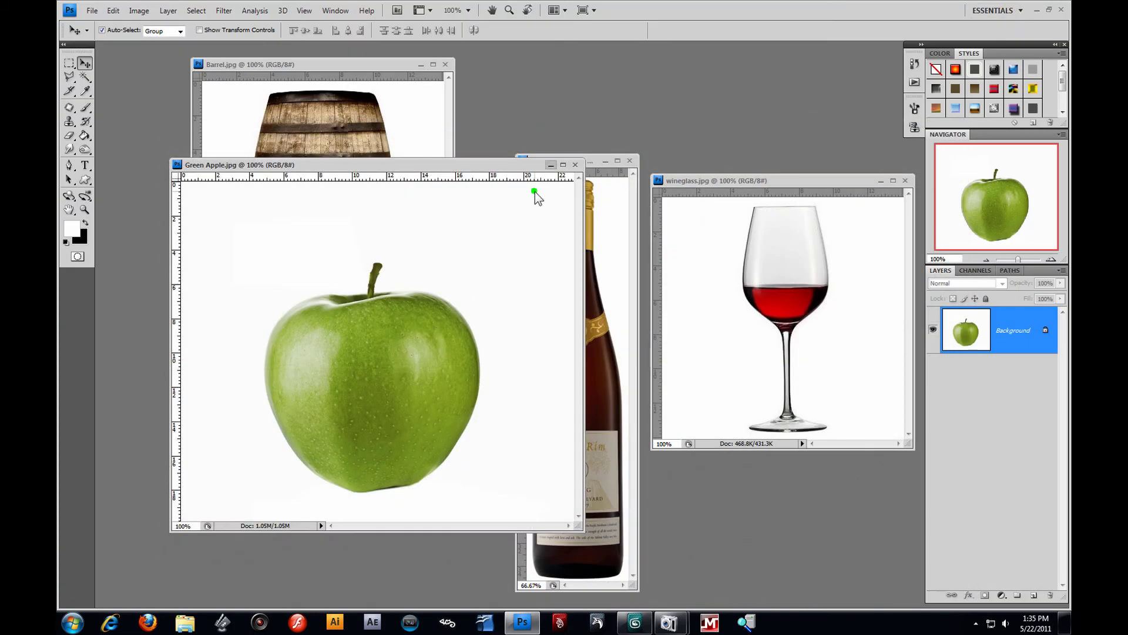
pyautogui.moveTo(512, 164); pyautogui.dragTo(494, 219)
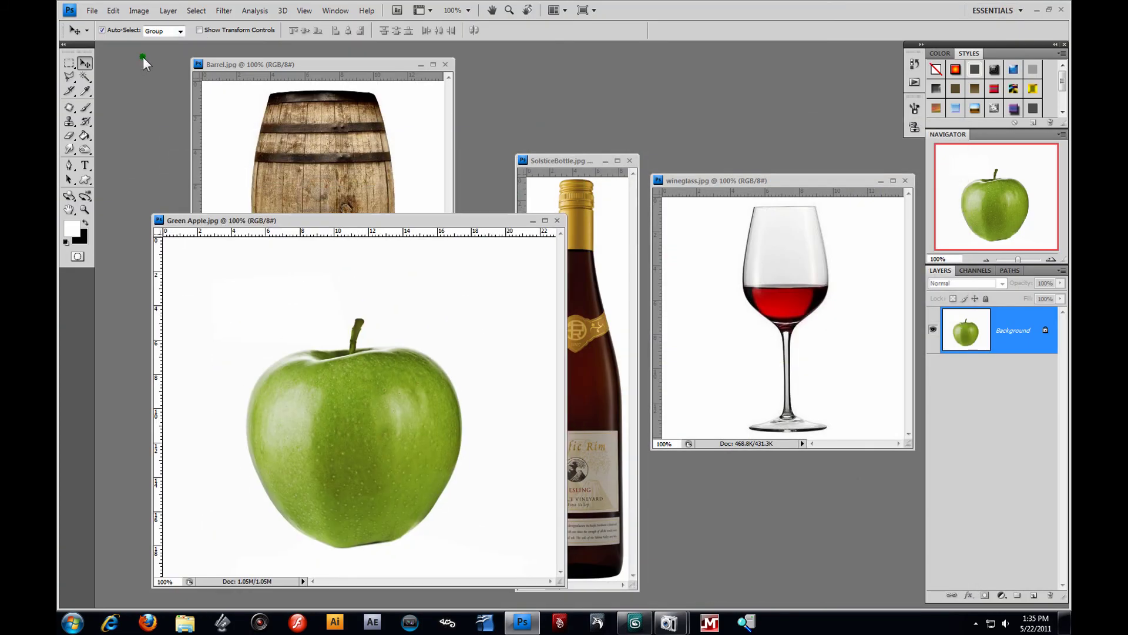
pyautogui.click(287, 66)
pyautogui.moveTo(767, 182); pyautogui.dragTo(672, 150)
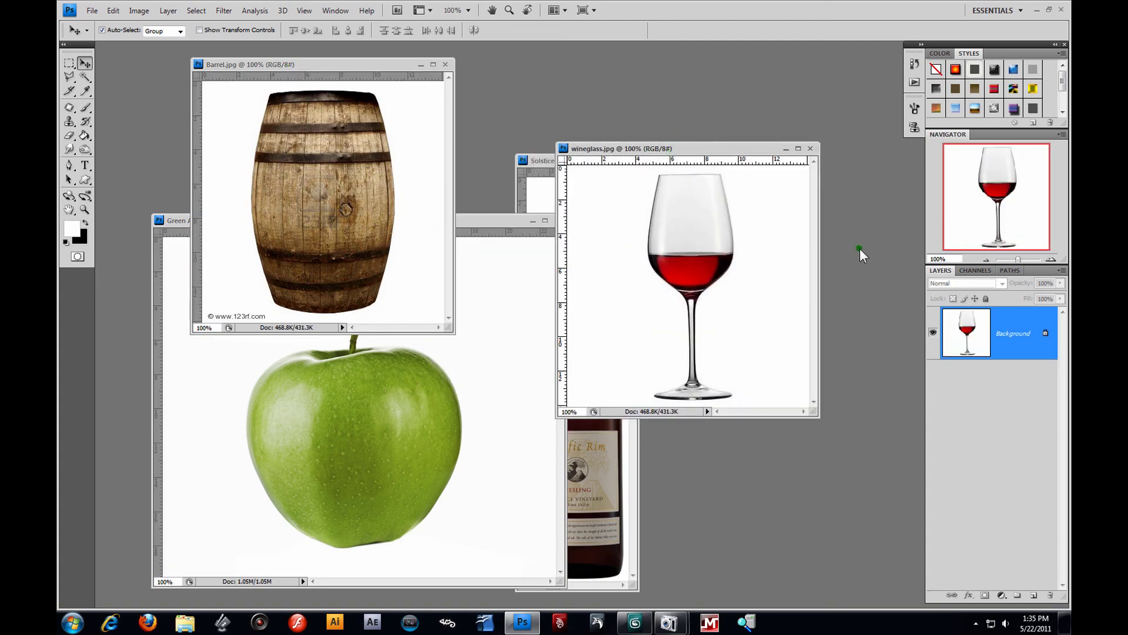
pyautogui.moveTo(1020, 330); pyautogui.dragTo(1021, 343)
pyautogui.moveTo(683, 146); pyautogui.dragTo(720, 180)
# Step: Convert the locked background of wineglass.jpg into a regular layer and add an empty layer above it
pyautogui.doubleClick(1043, 334)
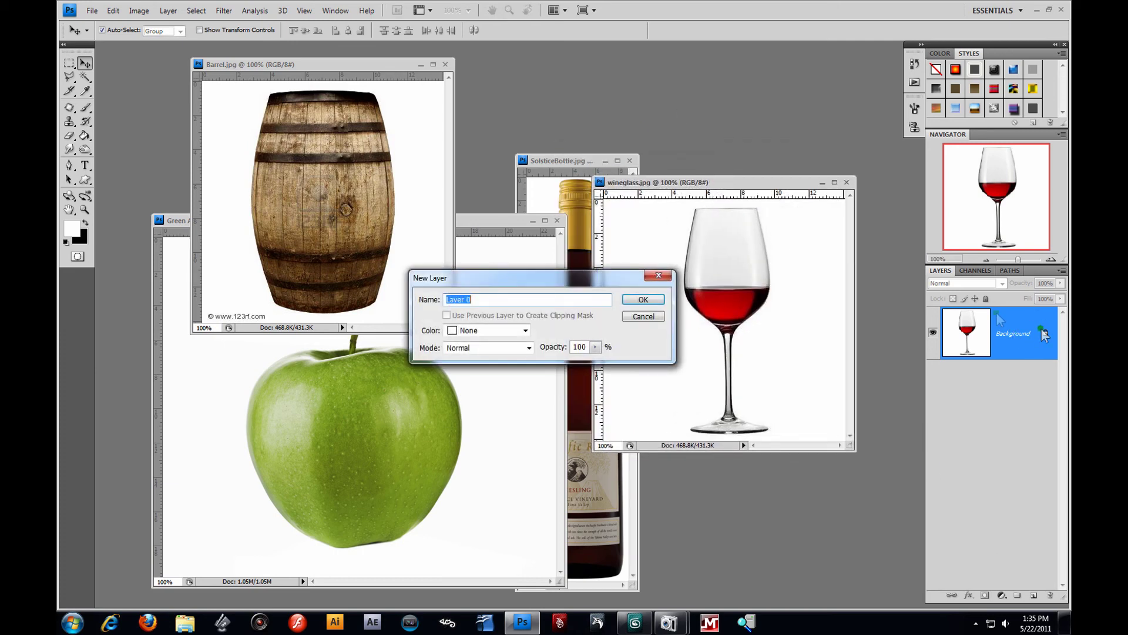
pyautogui.click(654, 298)
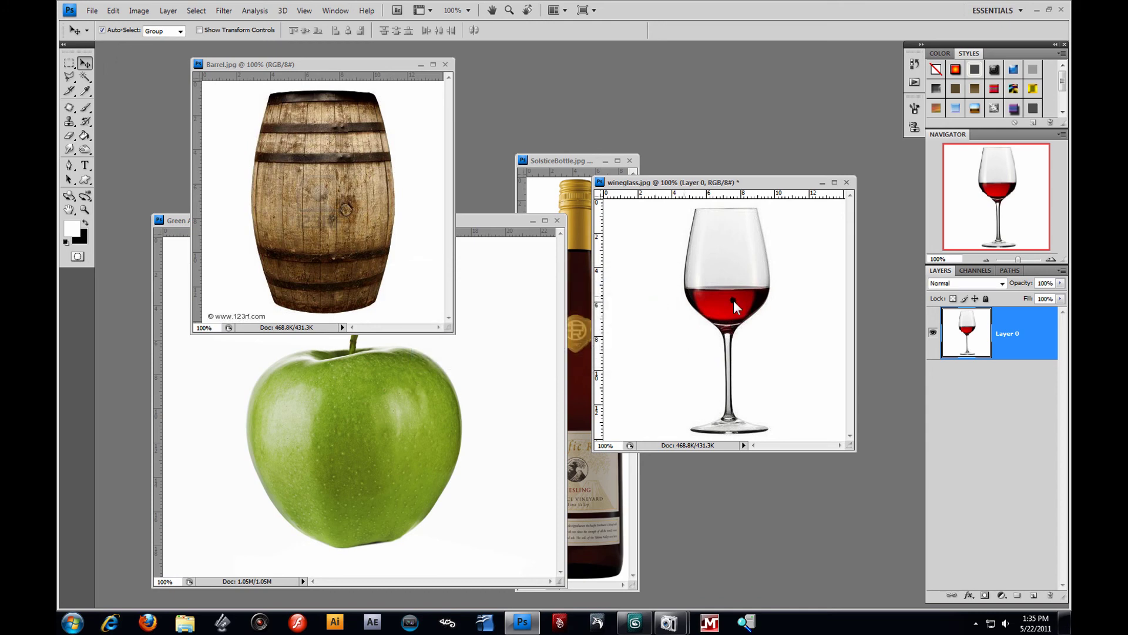
pyautogui.click(1033, 594)
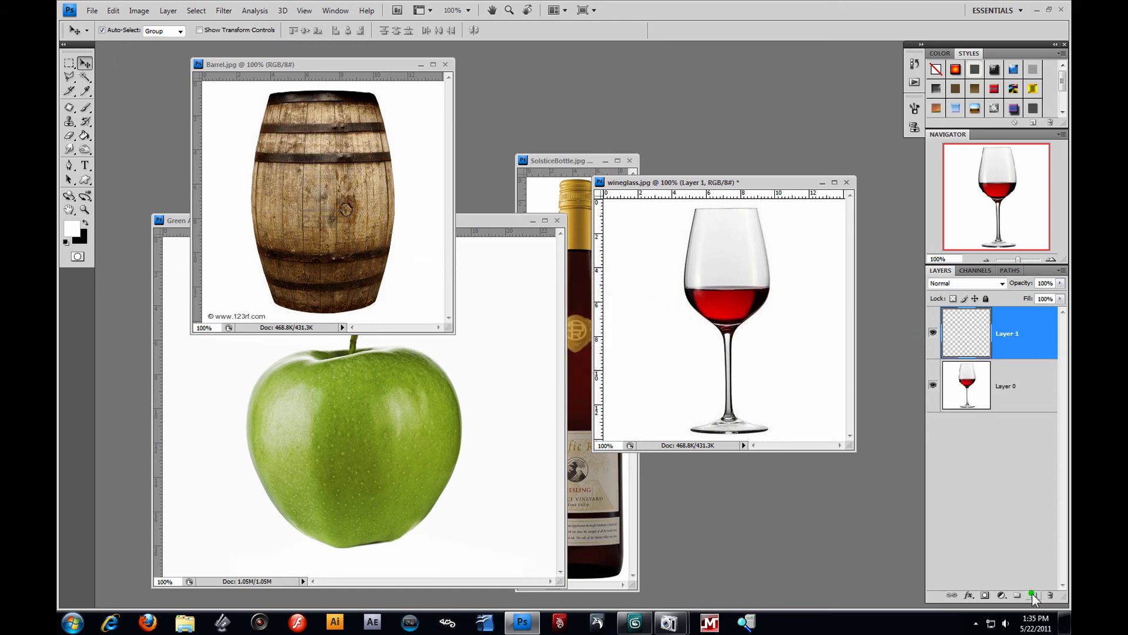
# Step: Rename the image layer Wine Glass and the empty layer above it Gray
pyautogui.doubleClick(1006, 386)
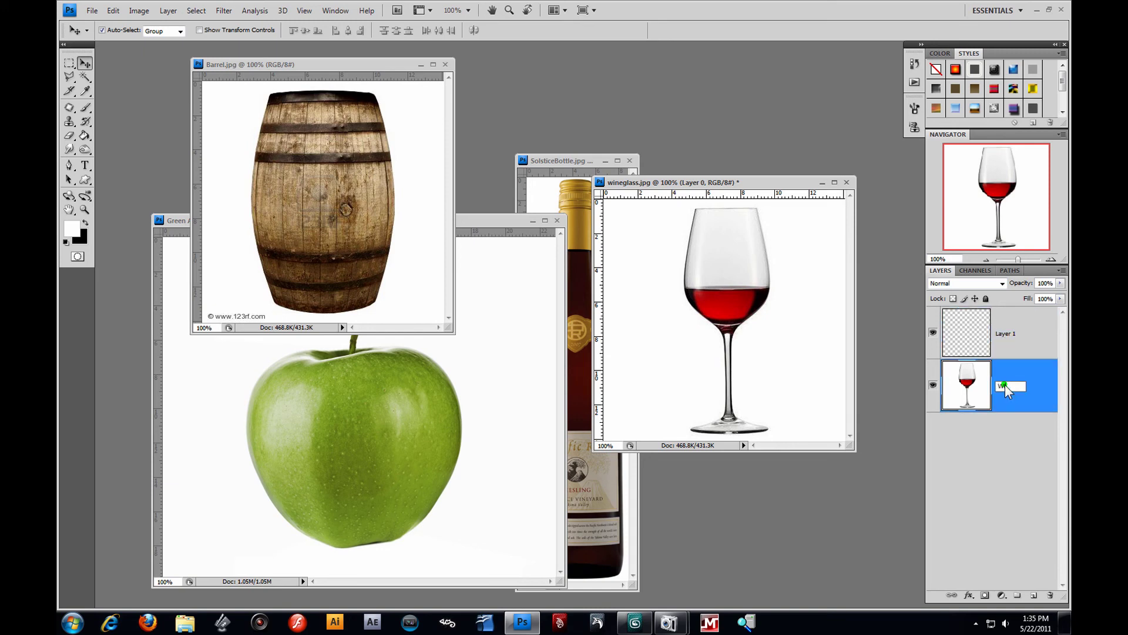
pyautogui.write('Wine Glass')
pyautogui.press('Return')
pyautogui.doubleClick(1010, 333)
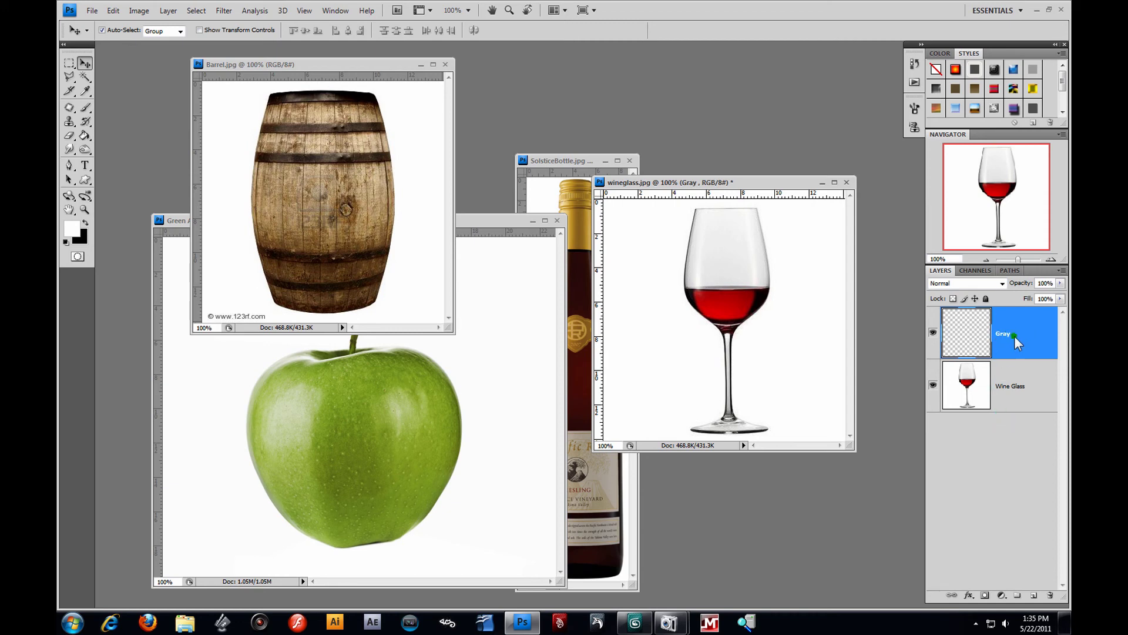
# Step: Set the foreground color to gray a2a2a2 and fill the Gray layer with it using the Paint Bucket
pyautogui.click(86, 135)
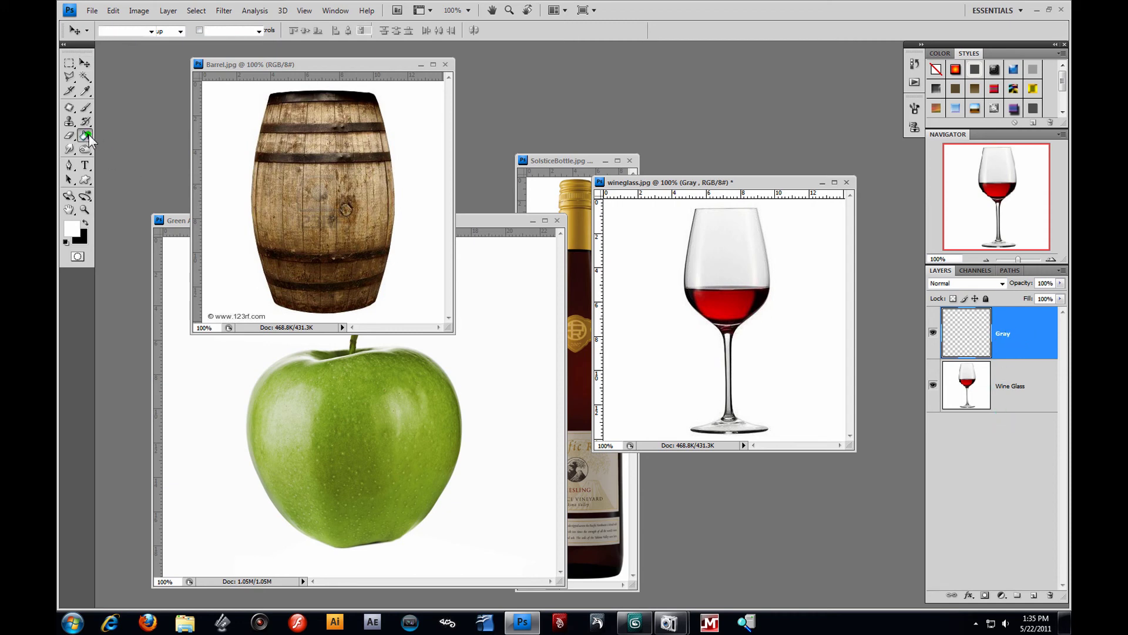
pyautogui.click(72, 229)
pyautogui.moveTo(320, 437); pyautogui.dragTo(364, 405)
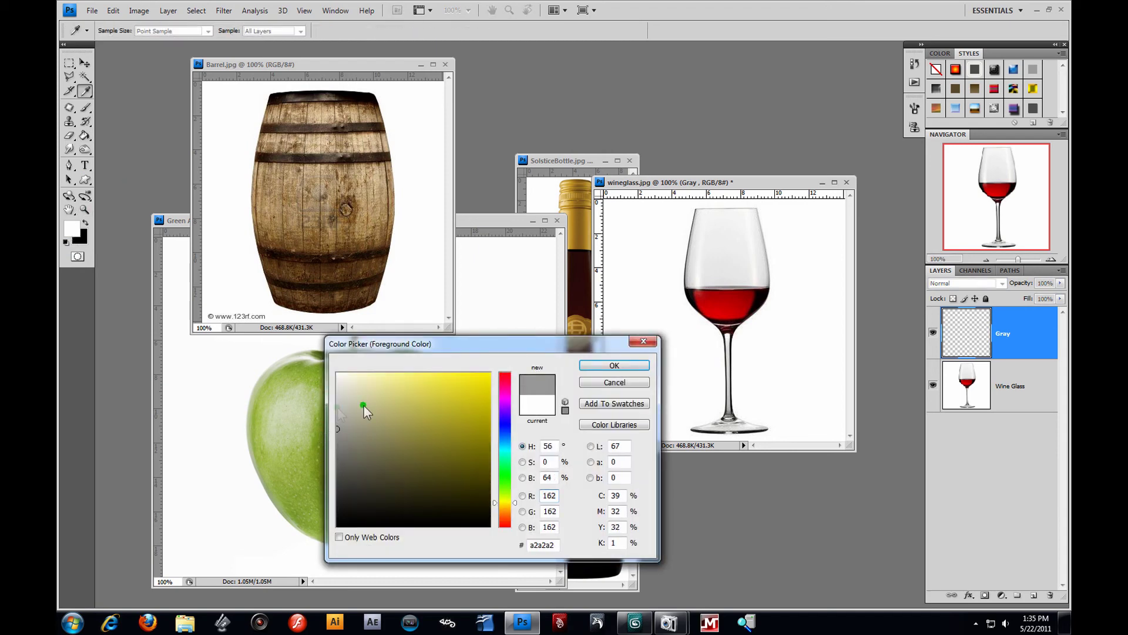
pyautogui.click(624, 364)
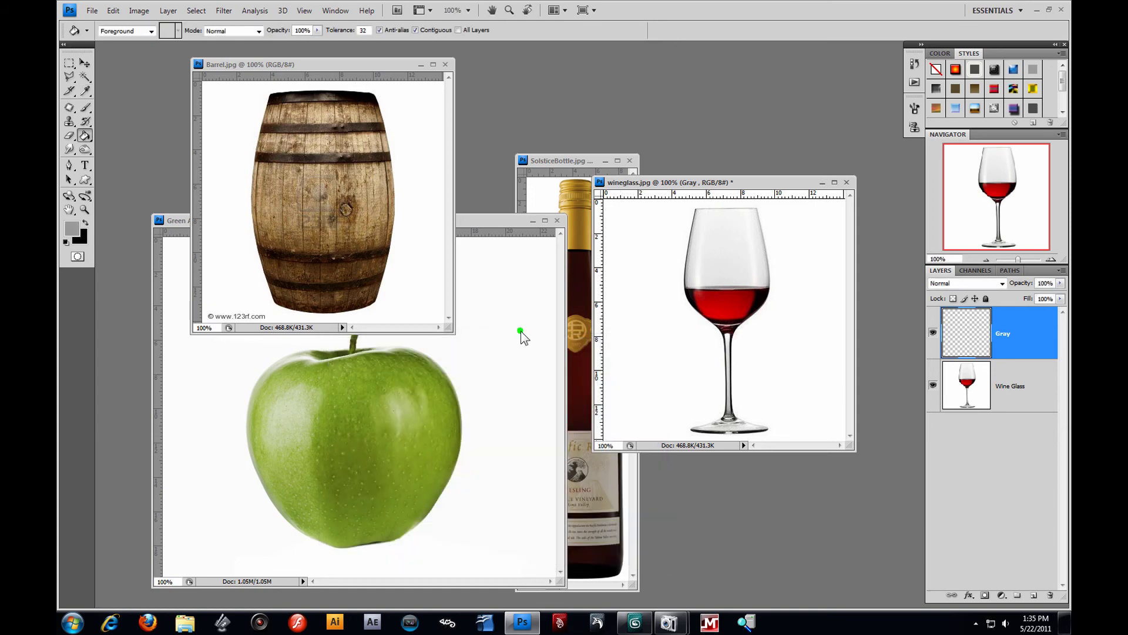
pyautogui.click(645, 262)
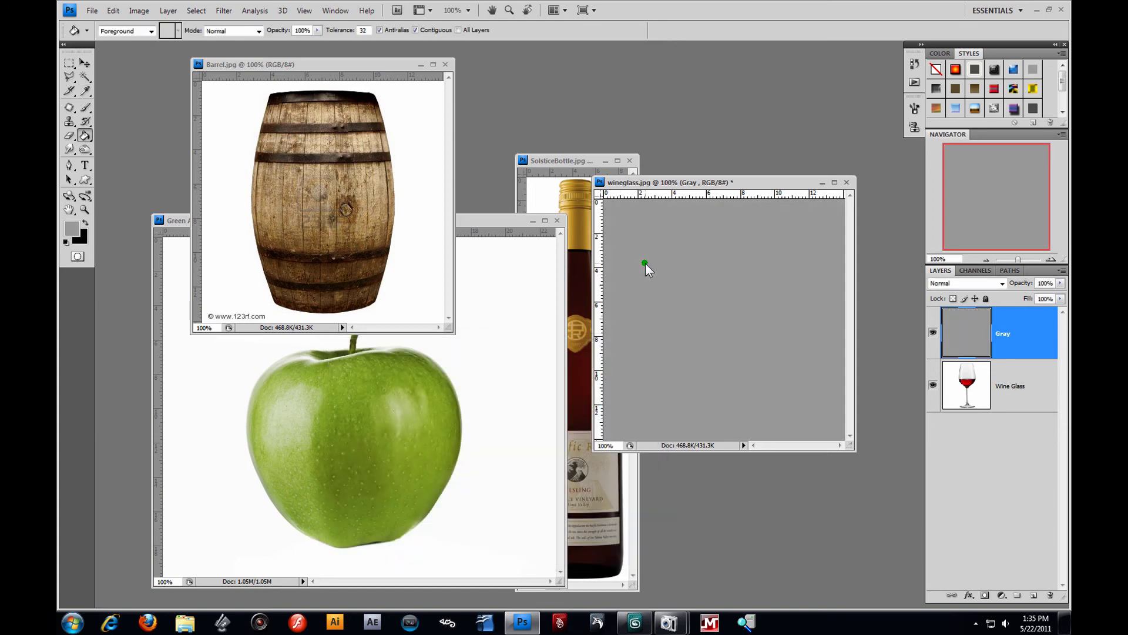
# Step: Set the Gray layer's blend mode to Multiply and shift the wineglass.jpg window slightly aside
pyautogui.click(1002, 283)
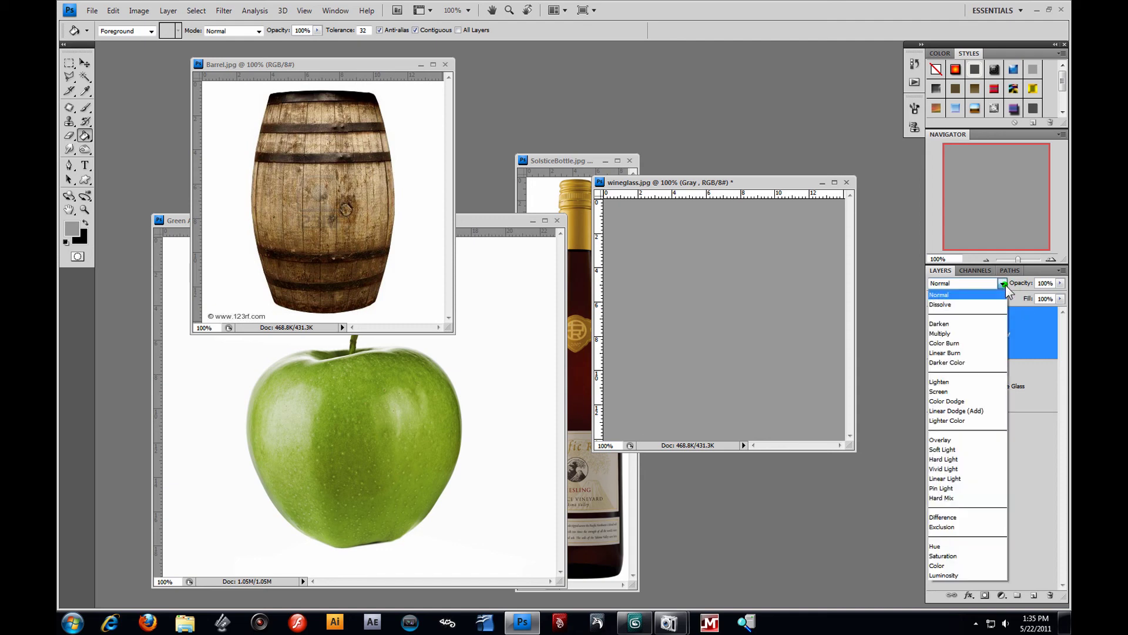
pyautogui.click(946, 333)
pyautogui.moveTo(746, 181); pyautogui.dragTo(768, 218)
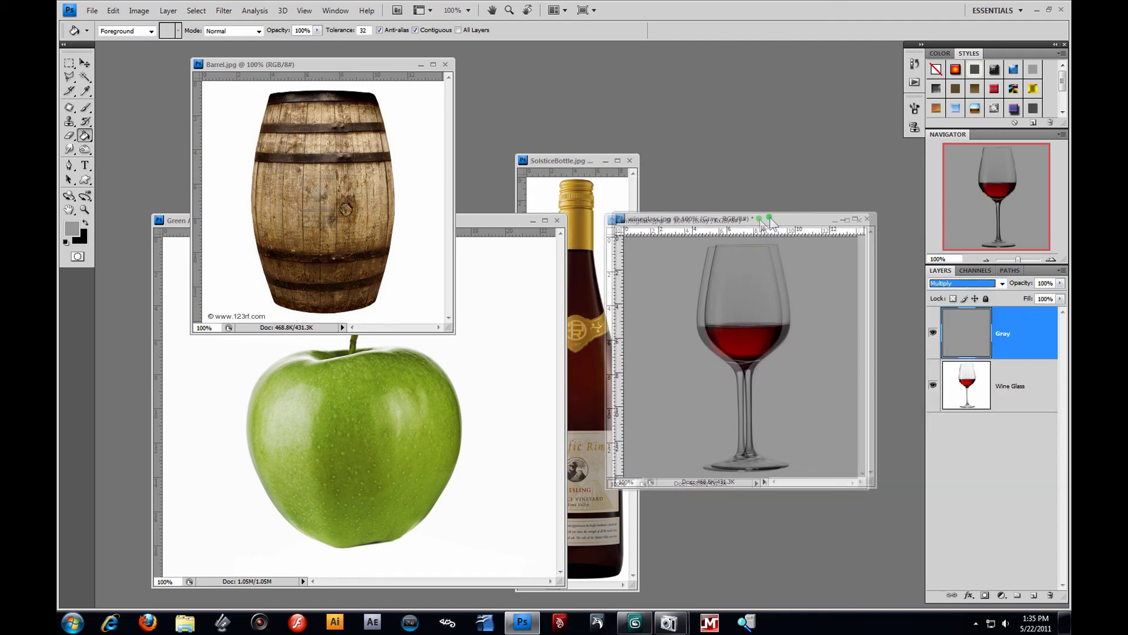
# Step: Save the wine glass image as a JPEG at quality 12, replacing wineglass.jpg in the Refs folder
pyautogui.click(92, 11)
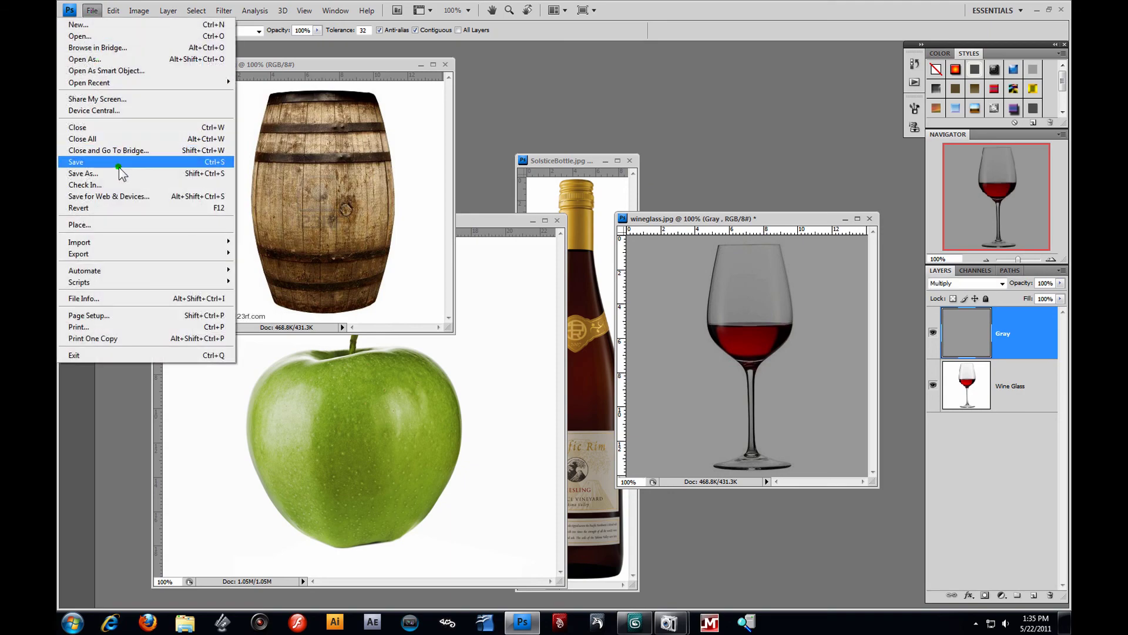
pyautogui.click(119, 174)
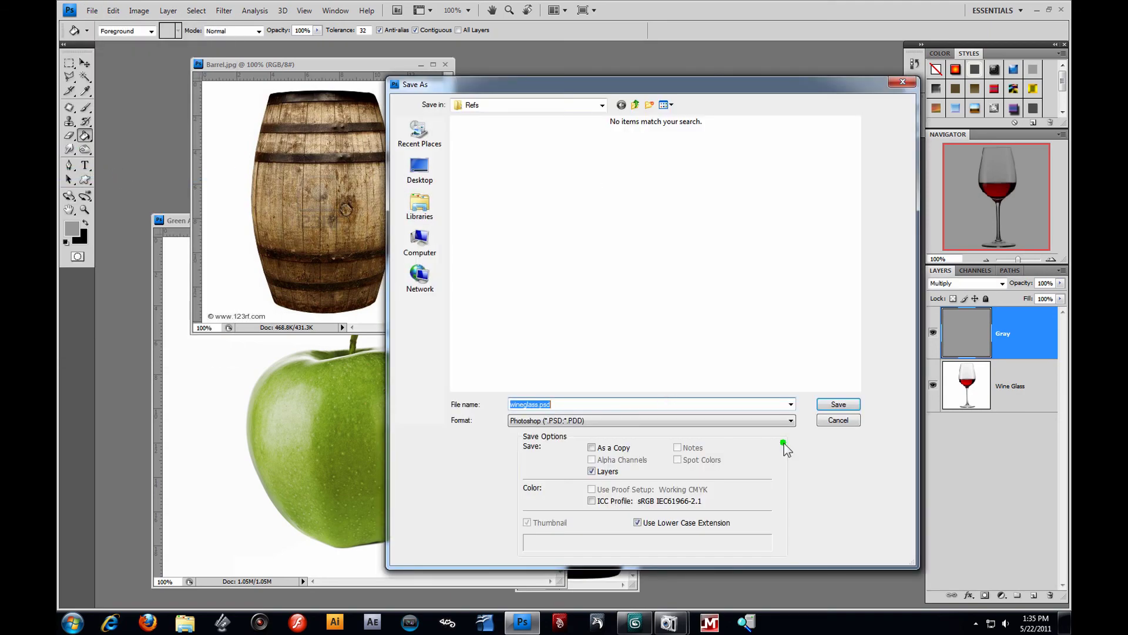
pyautogui.click(788, 420)
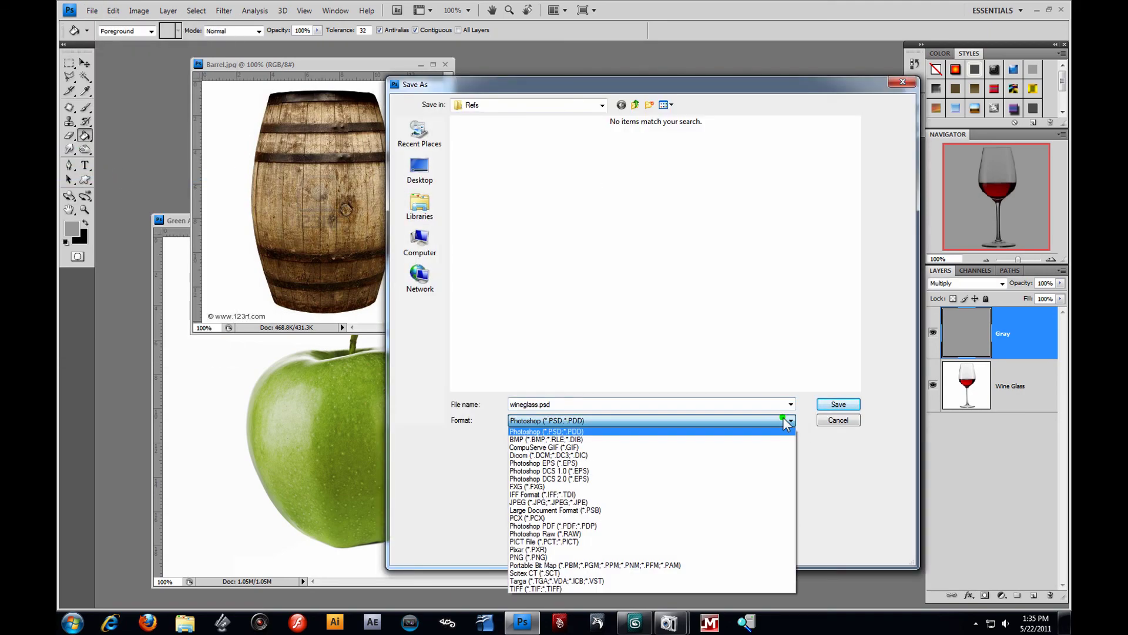
pyautogui.click(549, 504)
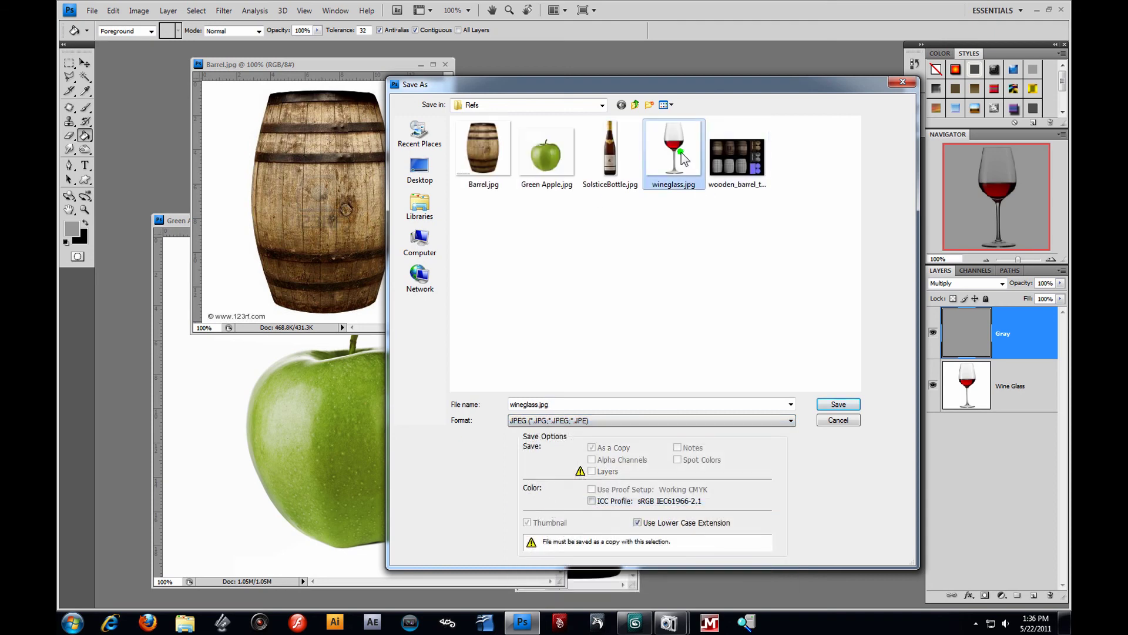
pyautogui.click(838, 404)
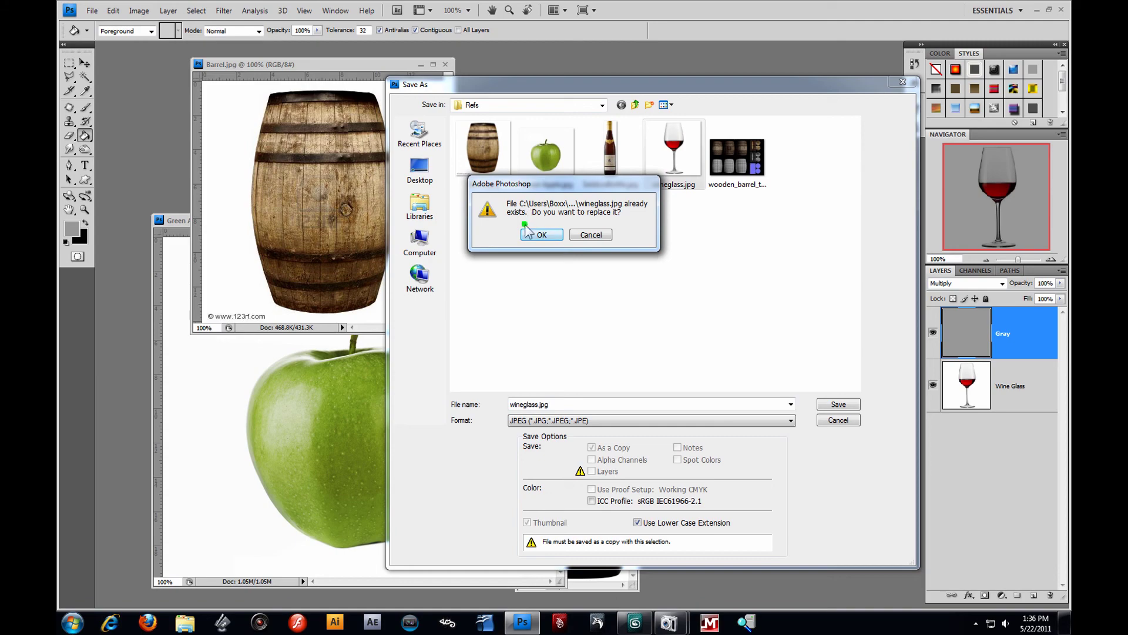
pyautogui.click(532, 235)
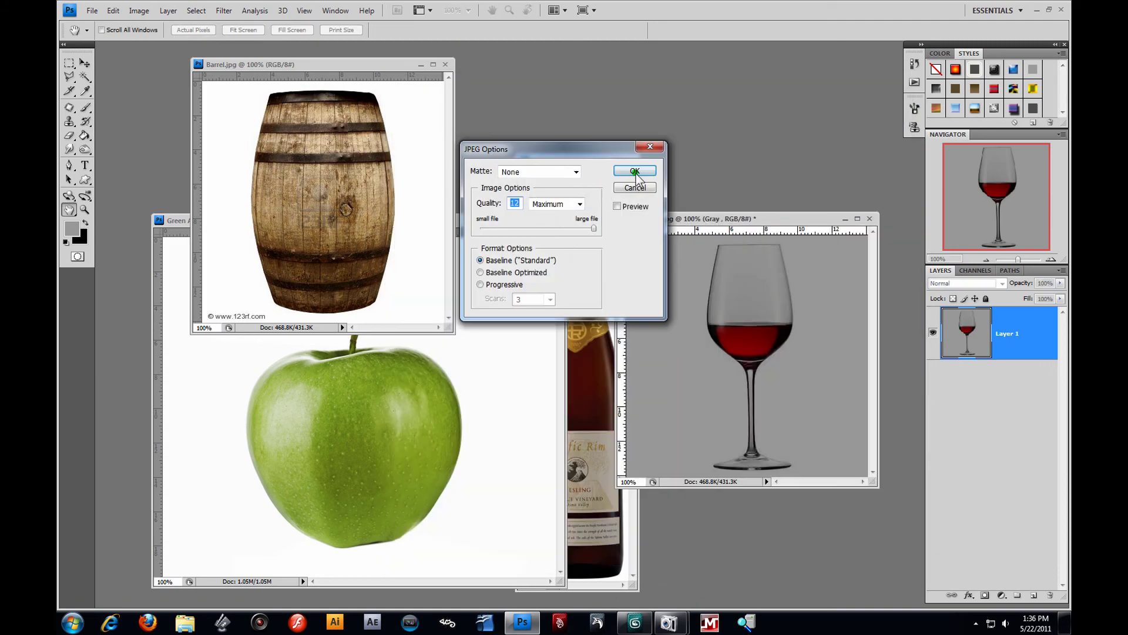
pyautogui.click(637, 172)
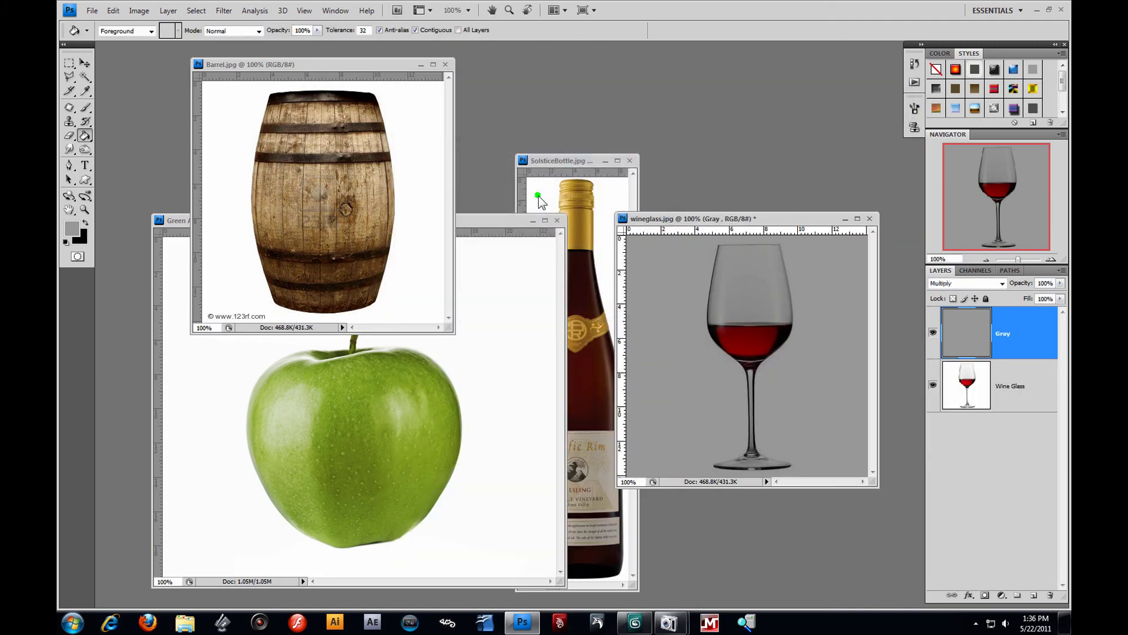
# Step: Switch to 3ds Max and refresh the Front viewport to check its wine glass background against the saved image
pyautogui.click(645, 627)
pyautogui.scroll(4, 758, 163)
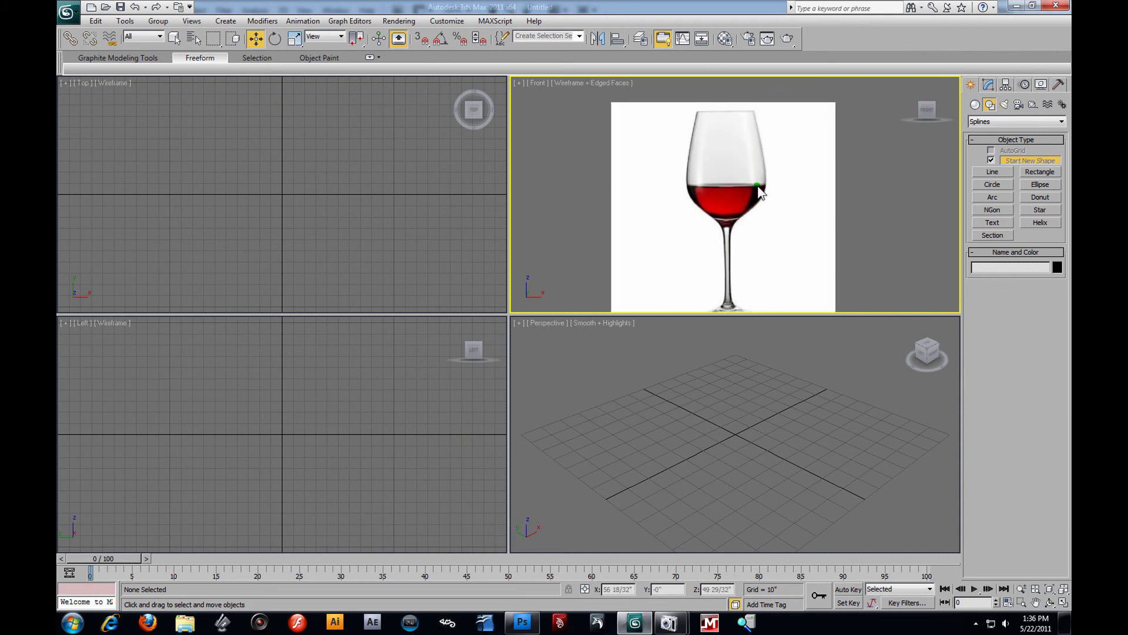
pyautogui.click(1064, 602)
pyautogui.click(1063, 603)
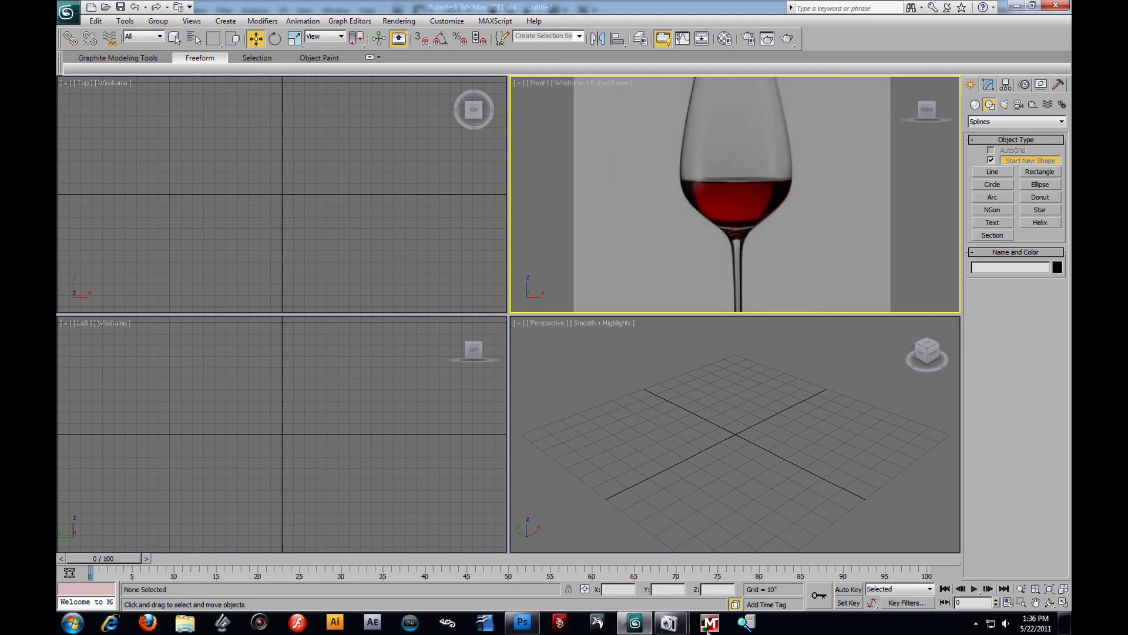
# Step: Switch to Photoshop and add a layer to Barrel.jpg, filled with the same gray and set to Multiply
pyautogui.click(522, 622)
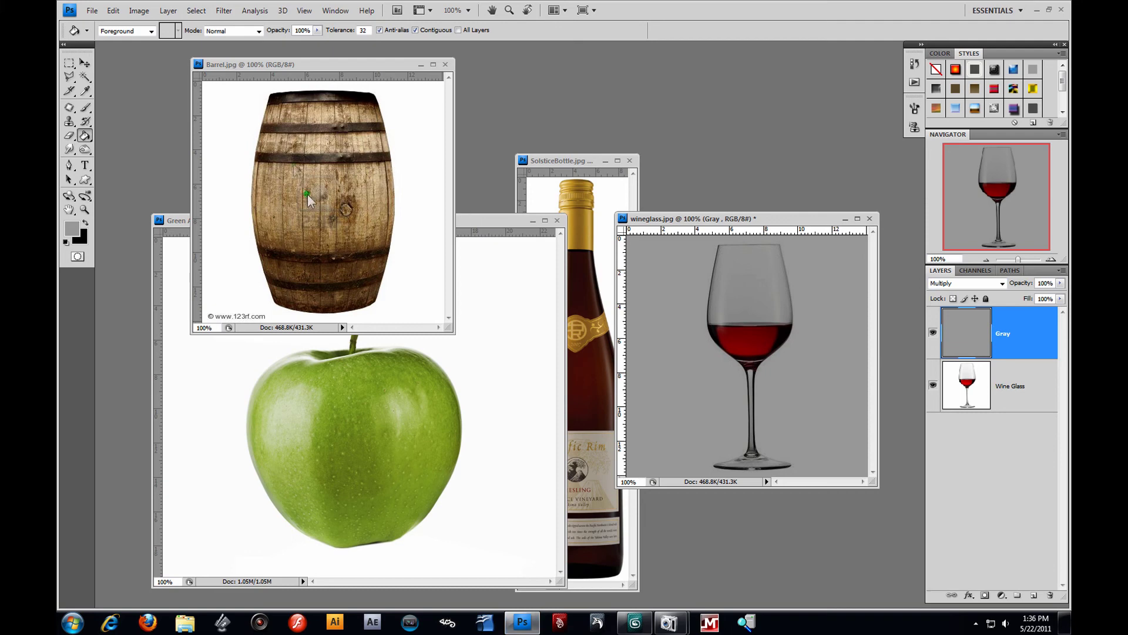
pyautogui.click(291, 144)
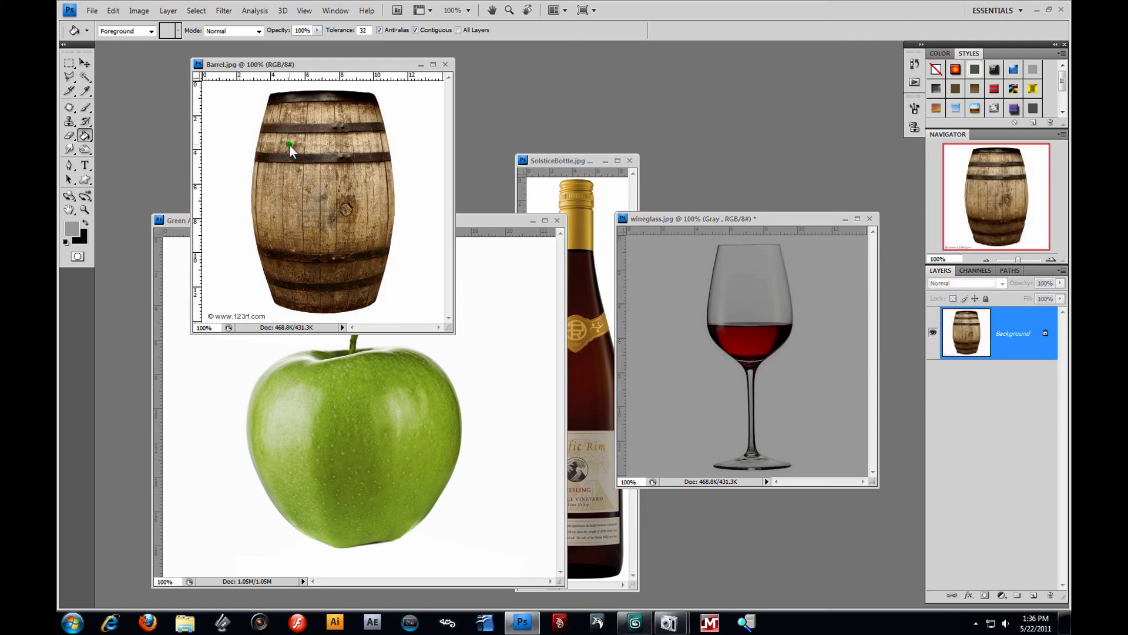
pyautogui.click(1033, 595)
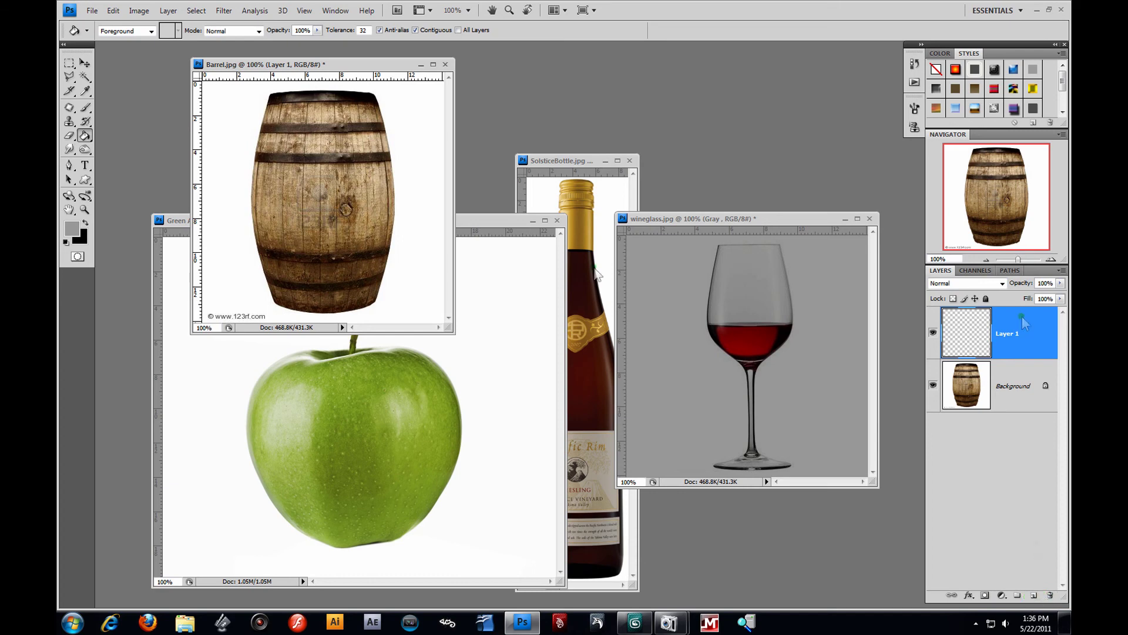
pyautogui.click(265, 172)
pyautogui.click(1003, 283)
pyautogui.click(967, 331)
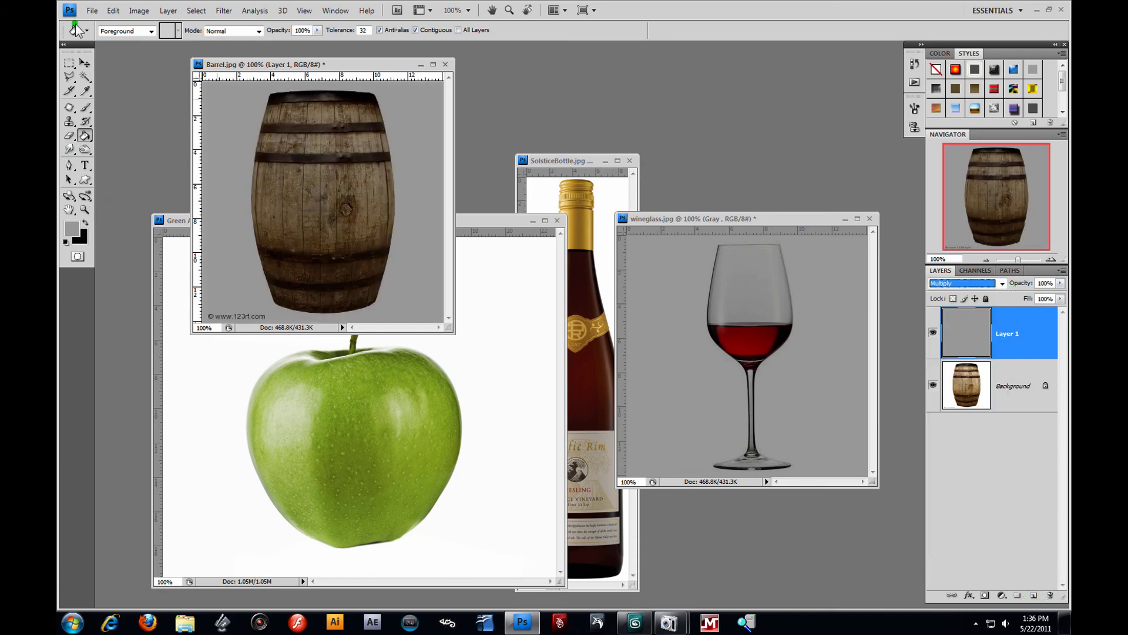
# Step: Save the barrel image as a JPEG, replacing Barrel.jpg in the Refs folder
pyautogui.click(92, 11)
pyautogui.click(105, 172)
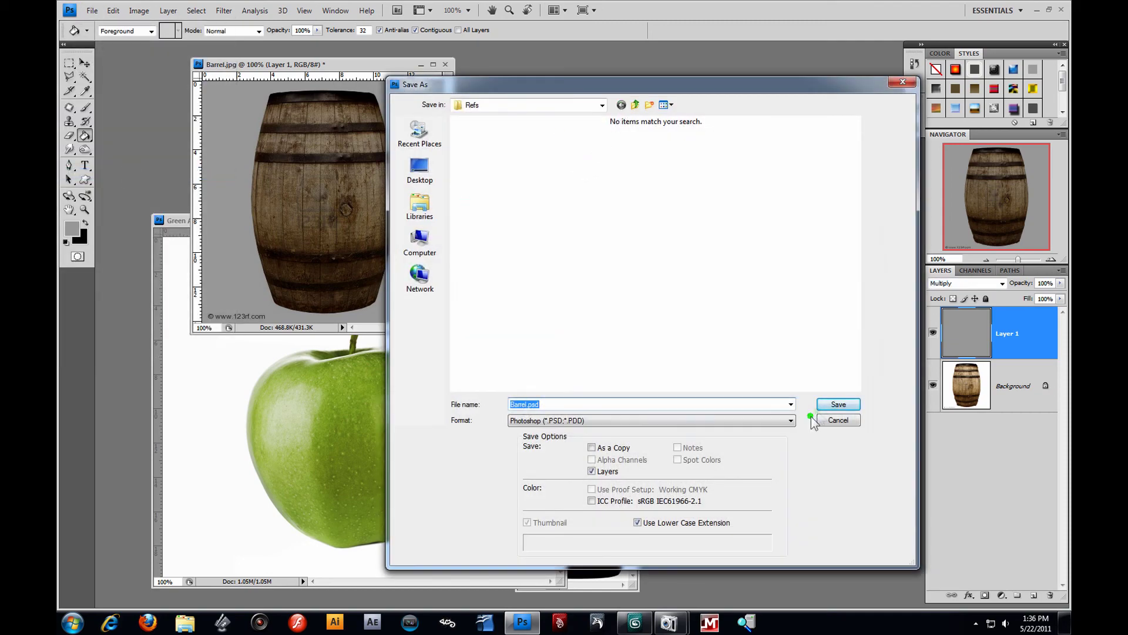
pyautogui.click(790, 420)
pyautogui.click(591, 504)
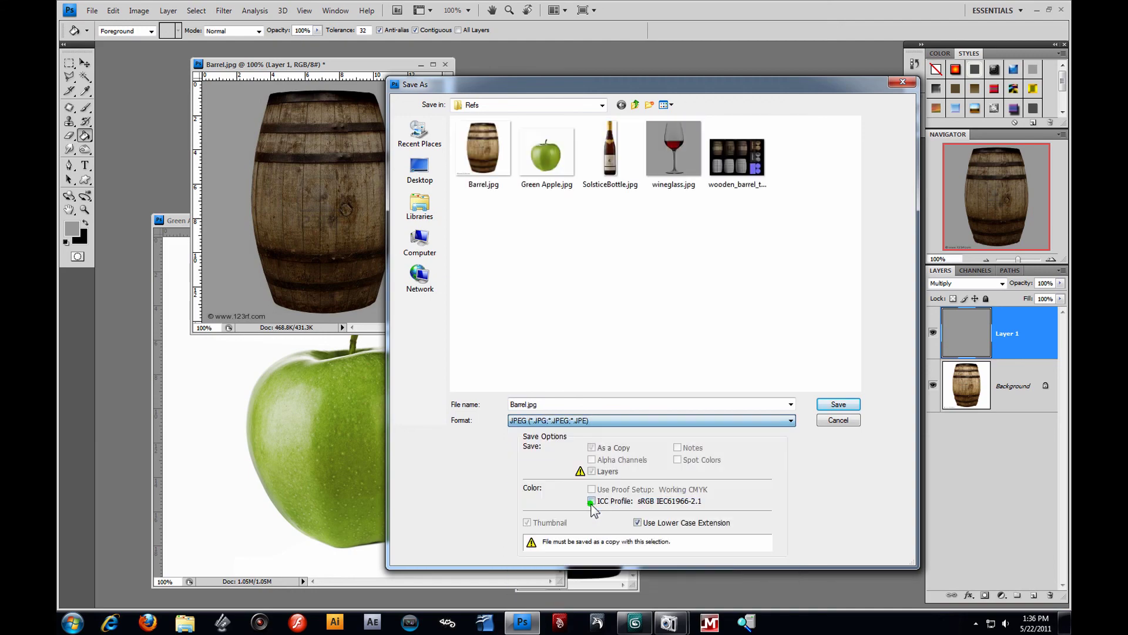
pyautogui.click(832, 404)
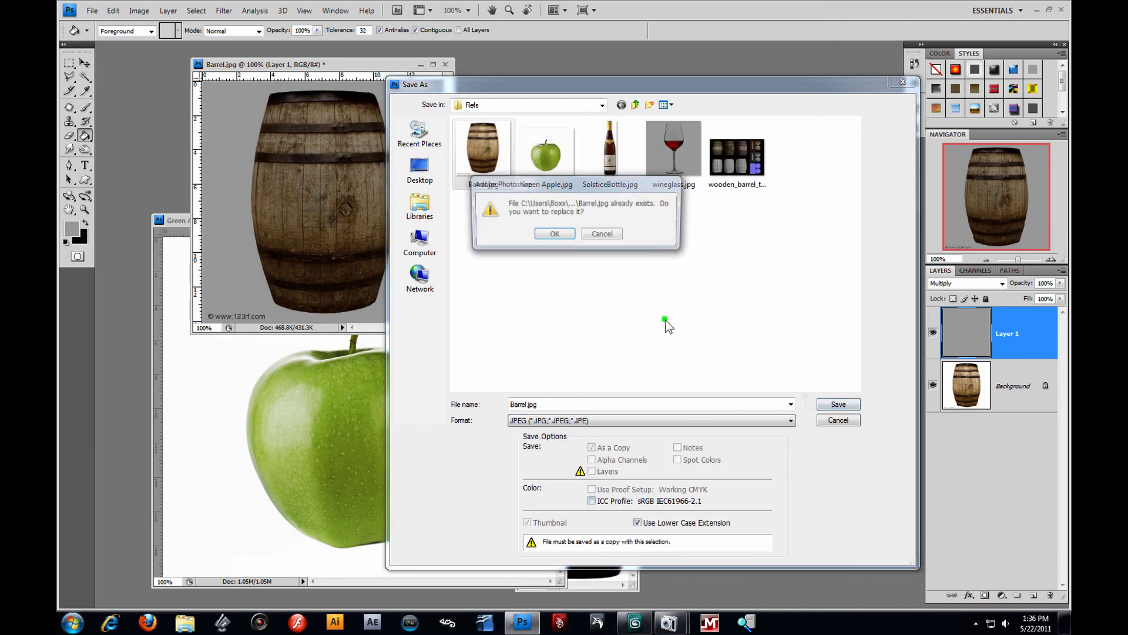
pyautogui.click(567, 233)
pyautogui.click(632, 171)
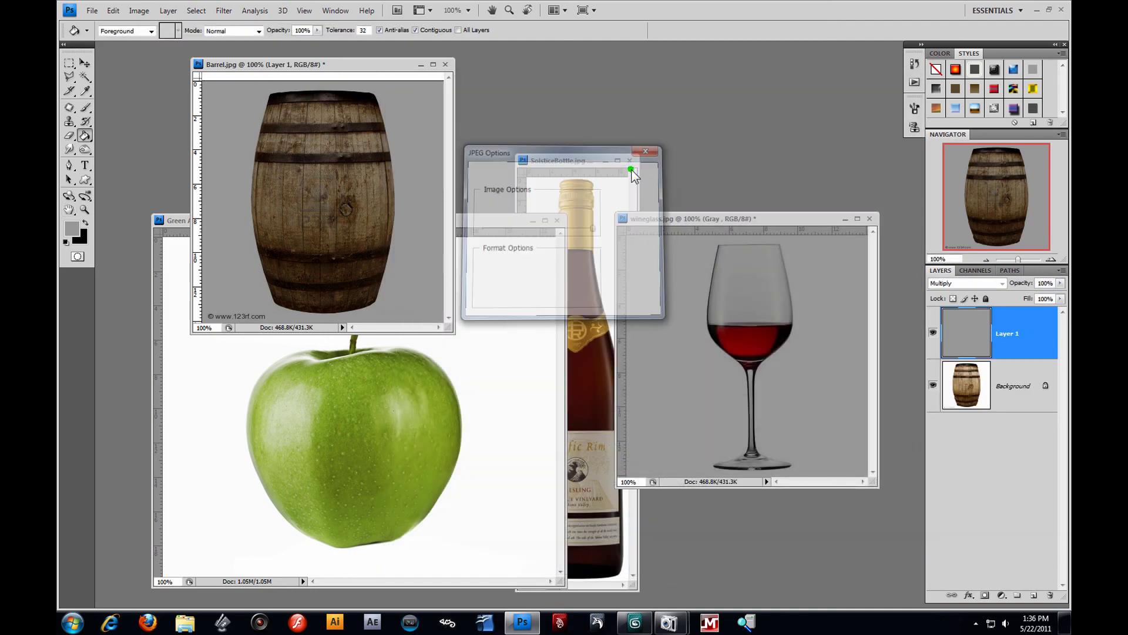
# Step: Bring Green Apple.jpg forward and add a layer above the apple, filled with the same gray and set to Multiply
pyautogui.moveTo(494, 221); pyautogui.dragTo(467, 162)
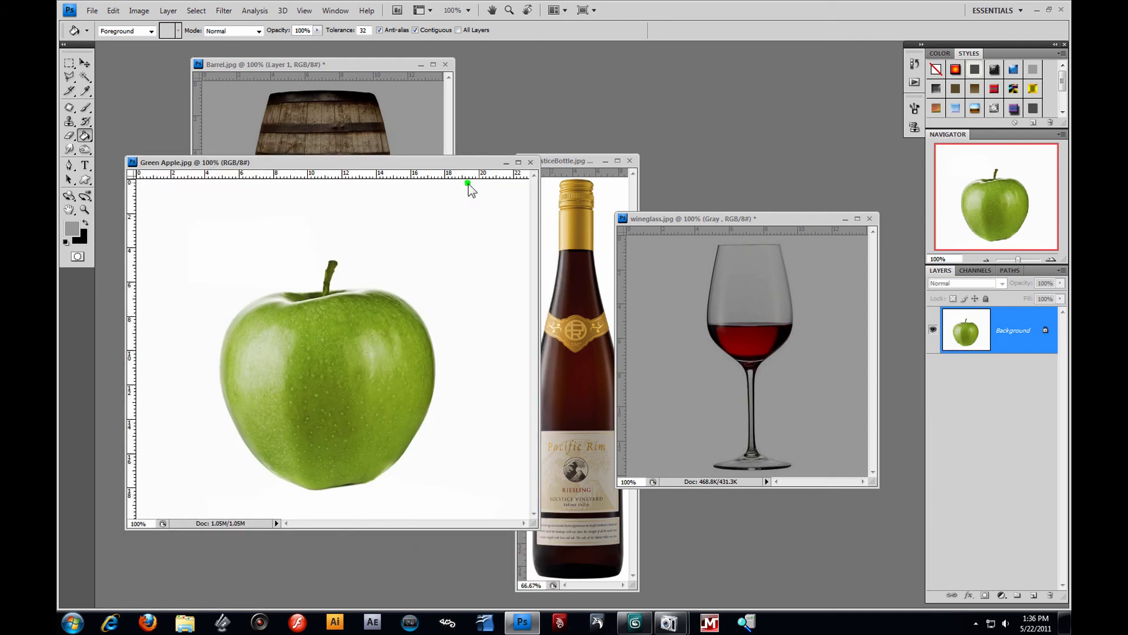
pyautogui.click(1033, 596)
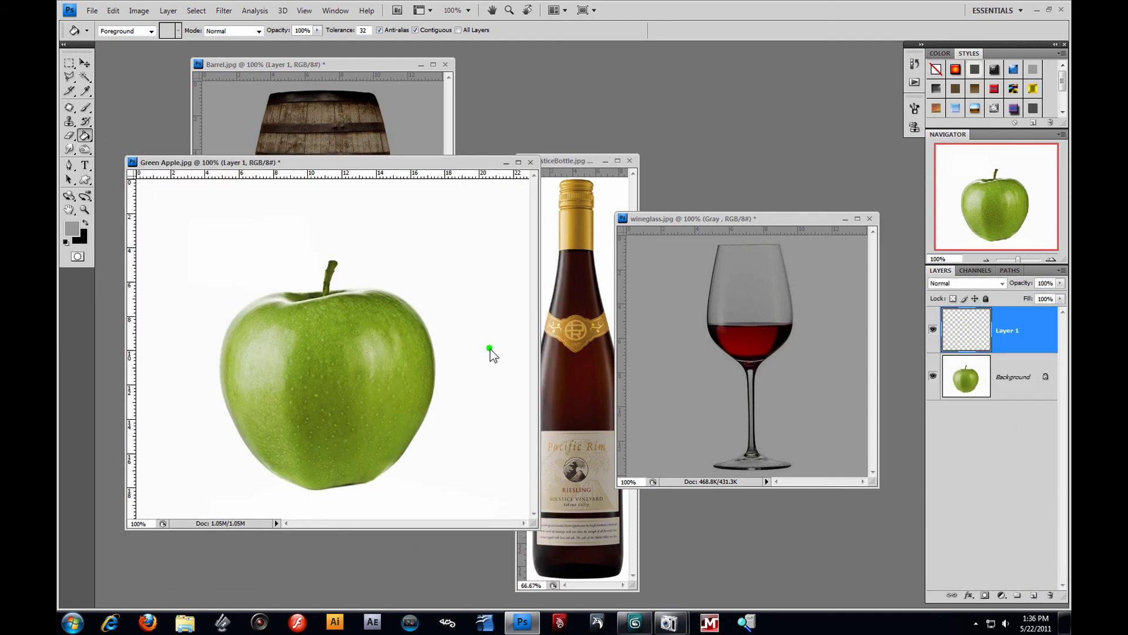
pyautogui.click(323, 304)
pyautogui.click(1001, 283)
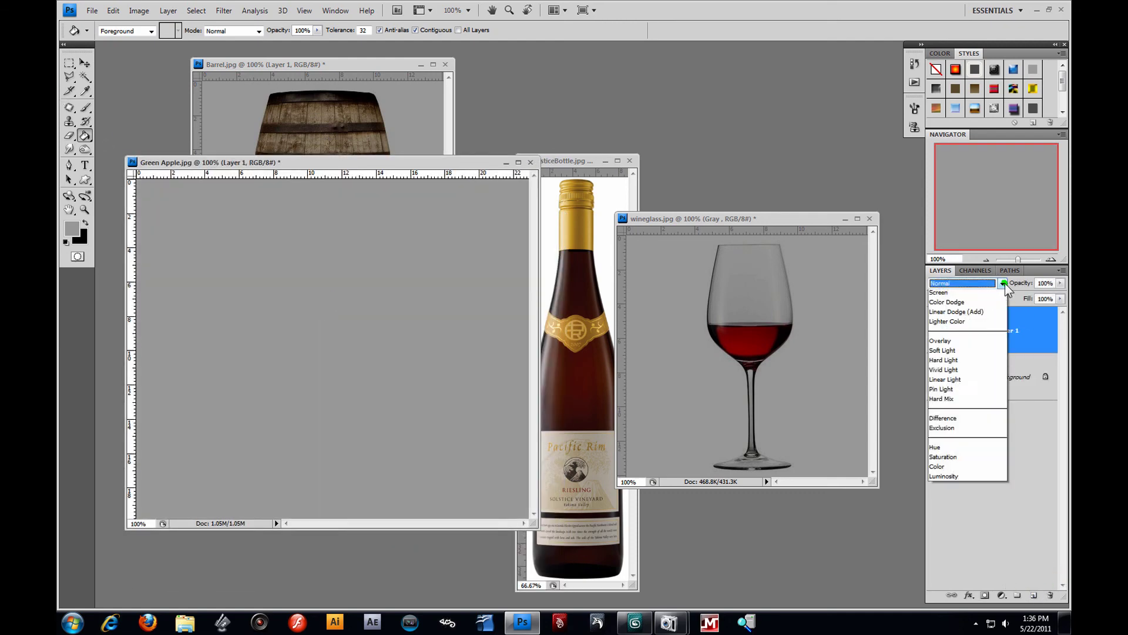
pyautogui.click(964, 333)
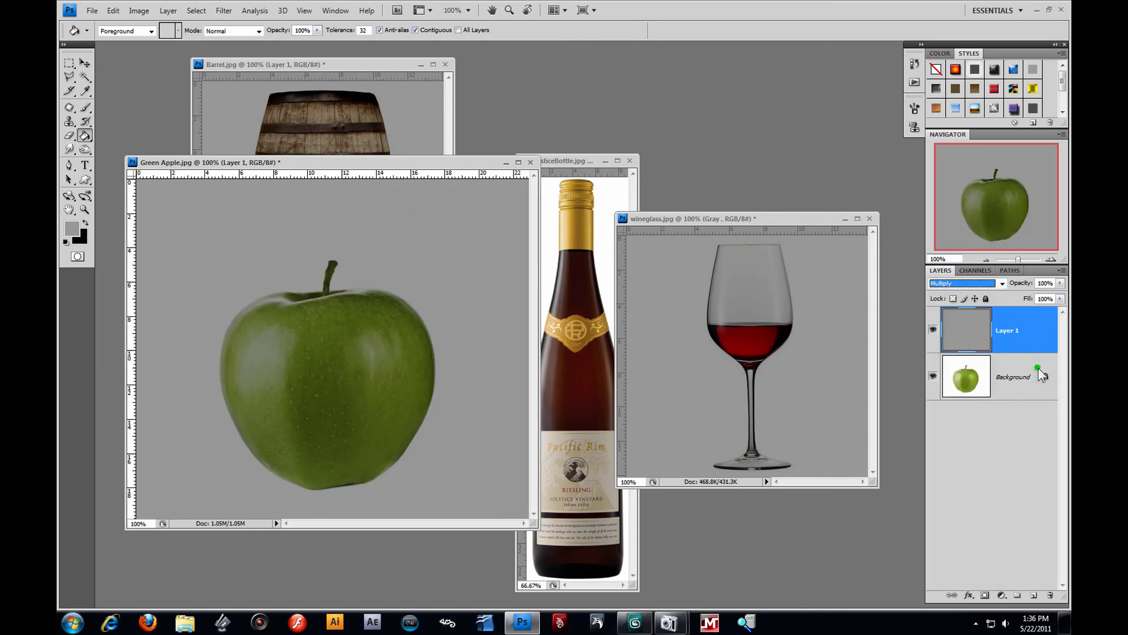
# Step: Save the darkened apple image as a maximum-quality JPEG, replacing Green Apple.jpg in the Refs folder
pyautogui.moveTo(402, 160); pyautogui.dragTo(521, 141)
pyautogui.click(92, 11)
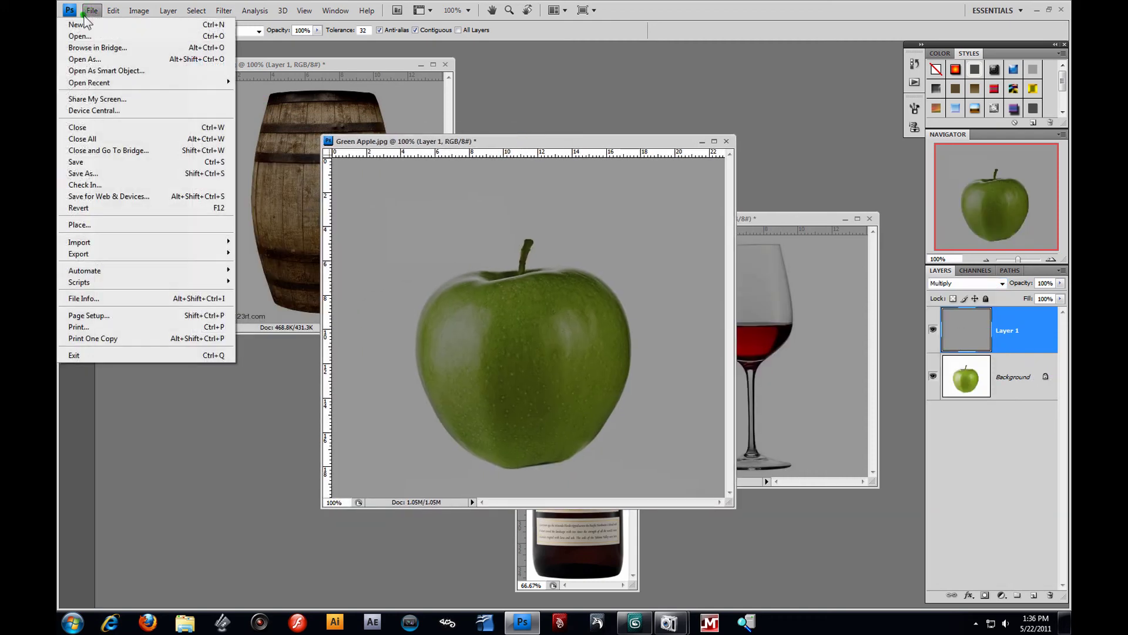
pyautogui.click(130, 179)
pyautogui.click(764, 421)
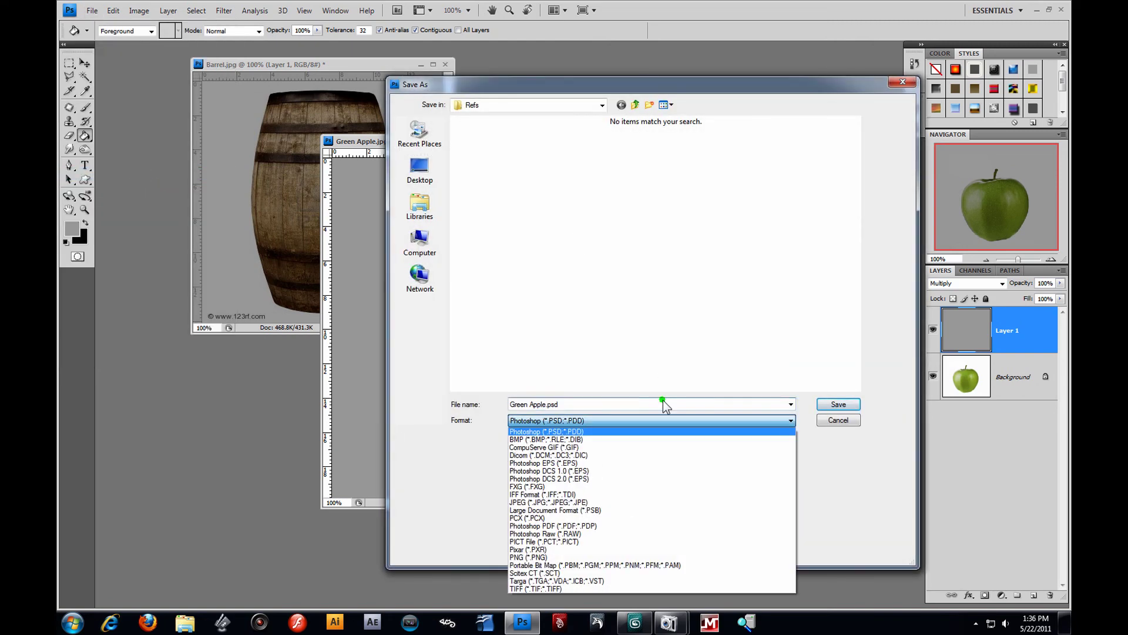
pyautogui.click(764, 480)
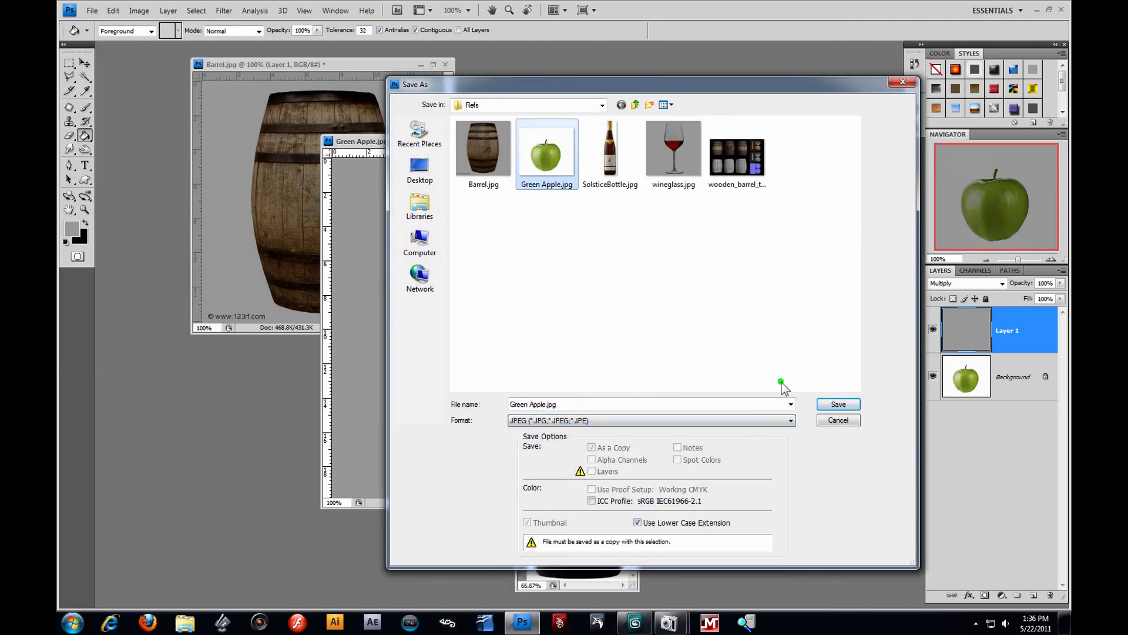
pyautogui.click(834, 405)
pyautogui.click(550, 235)
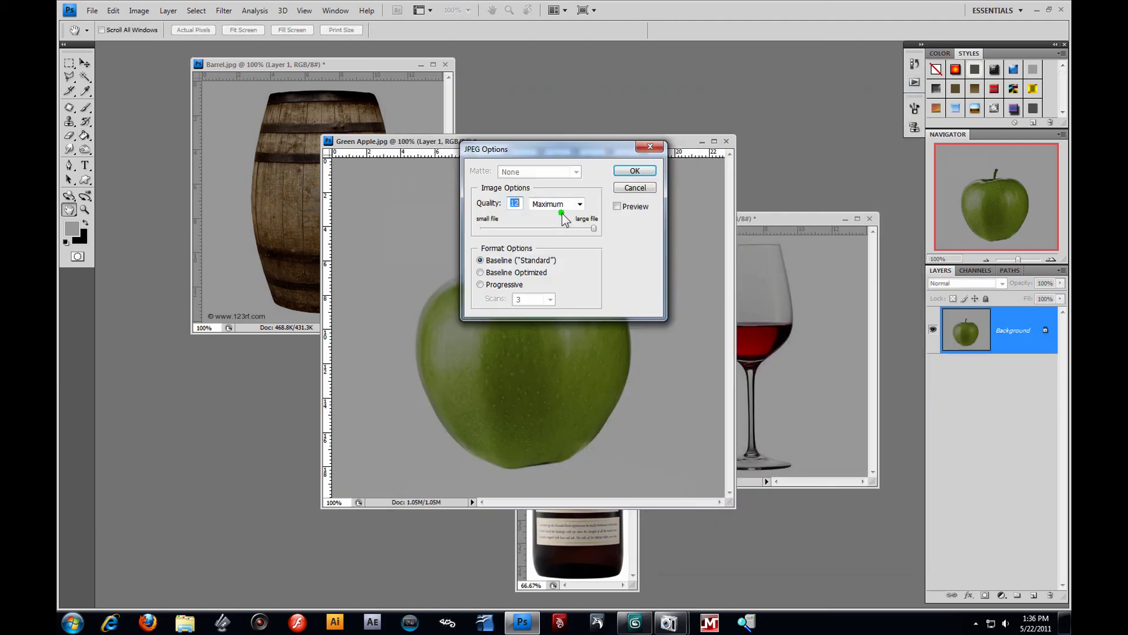
pyautogui.click(630, 172)
# Step: Bring SolsticeBottle.jpg forward and add a layer above the bottle, filled with the same gray and set to Multiply
pyautogui.moveTo(628, 141); pyautogui.dragTo(415, 98)
pyautogui.click(558, 160)
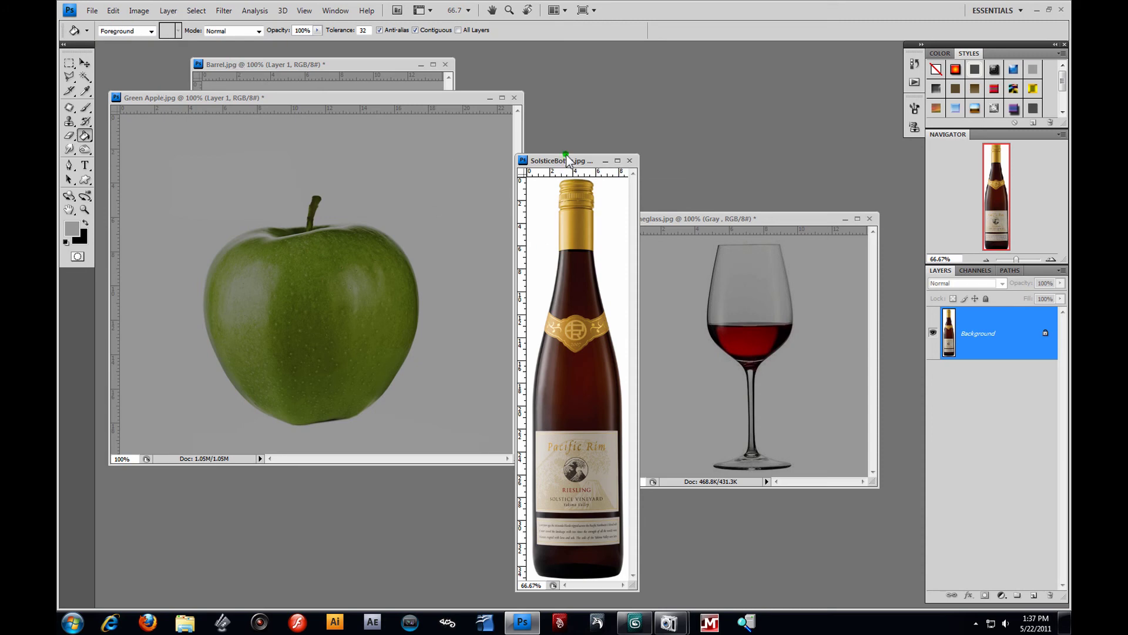
pyautogui.moveTo(586, 157); pyautogui.dragTo(545, 145)
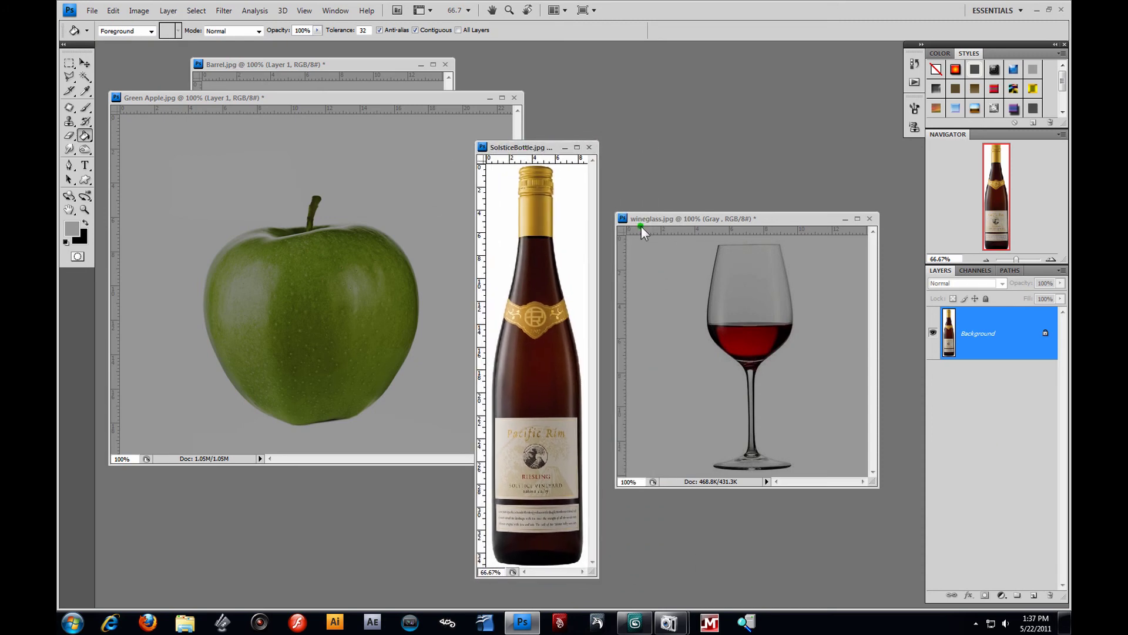
pyautogui.click(1033, 595)
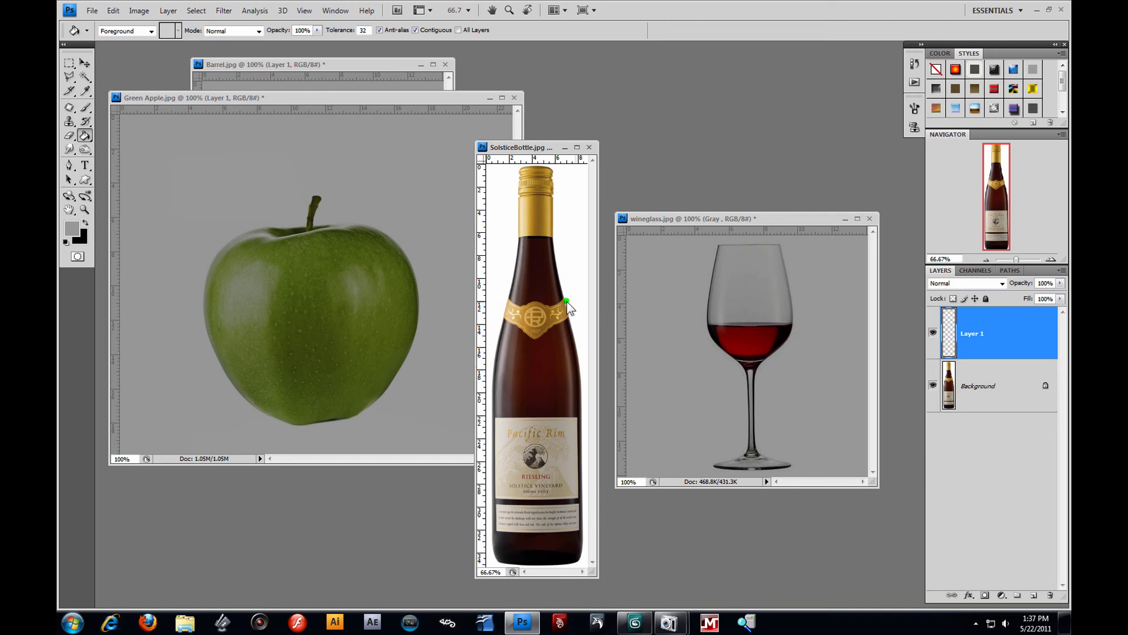
pyautogui.click(573, 268)
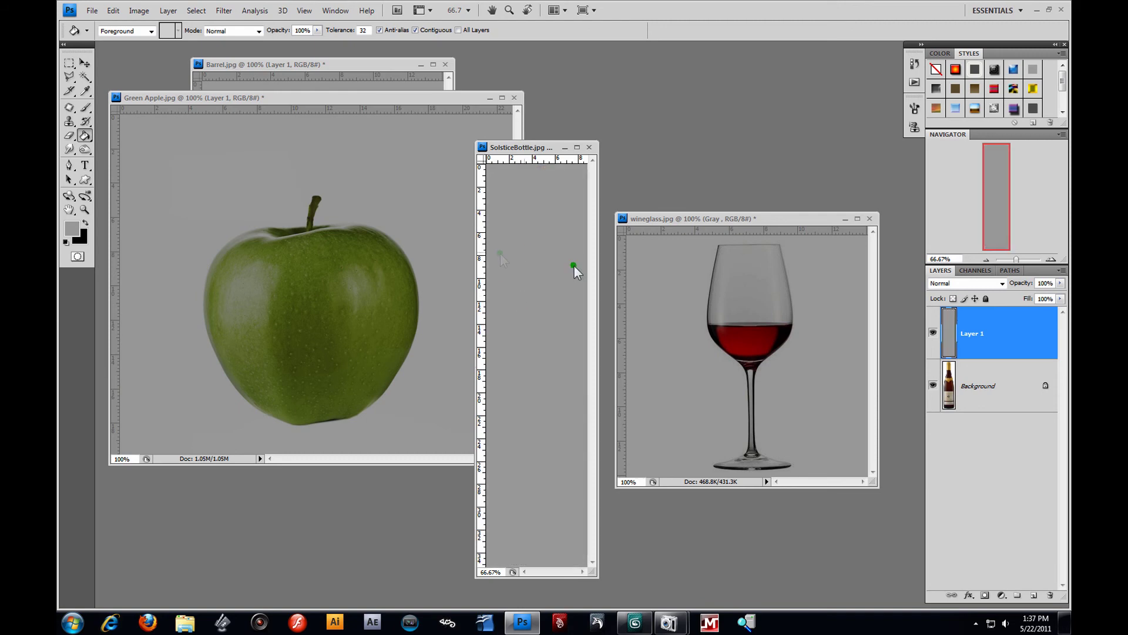
pyautogui.click(1006, 284)
pyautogui.click(960, 334)
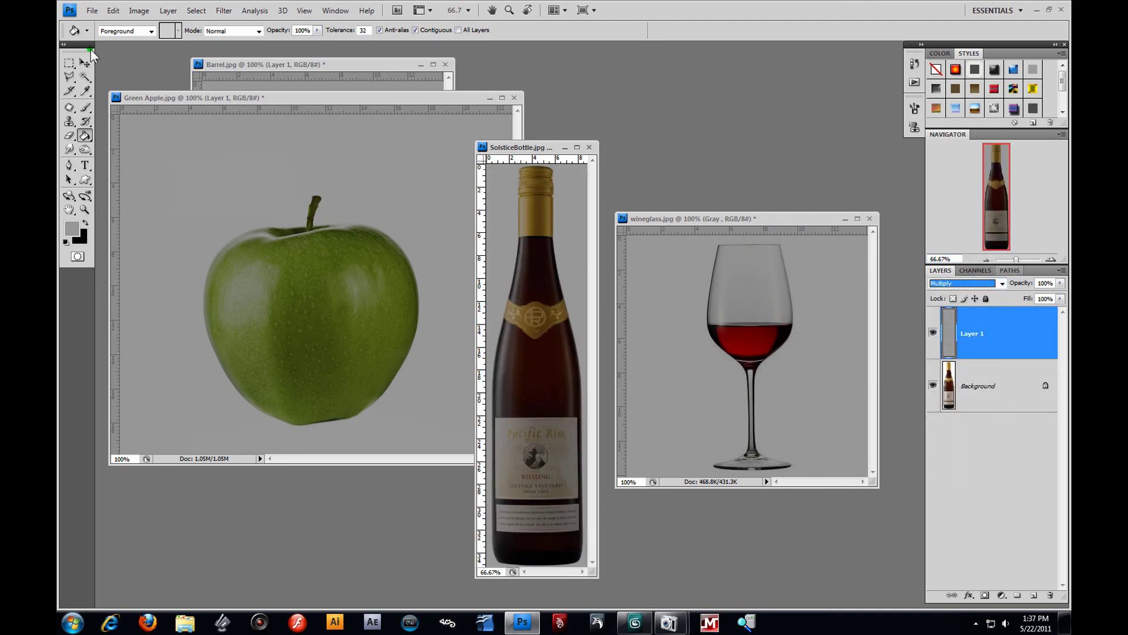
# Step: Save the darkened bottle image as a JPEG, replacing SolsticeBottle.jpg in the Refs folder
pyautogui.click(92, 10)
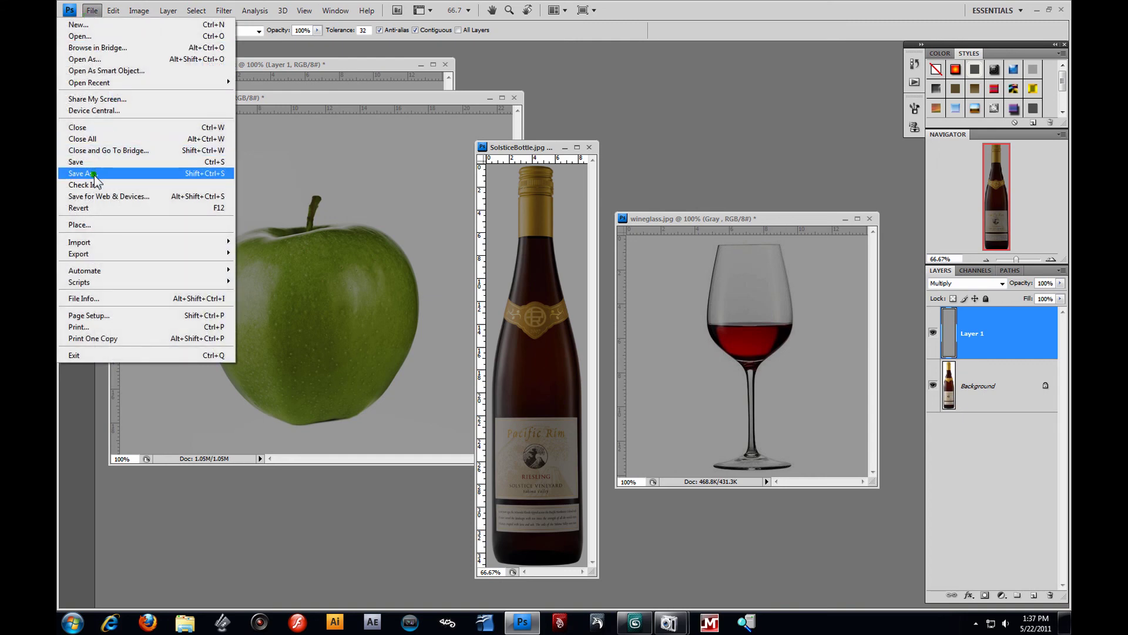
pyautogui.click(94, 174)
pyautogui.click(774, 425)
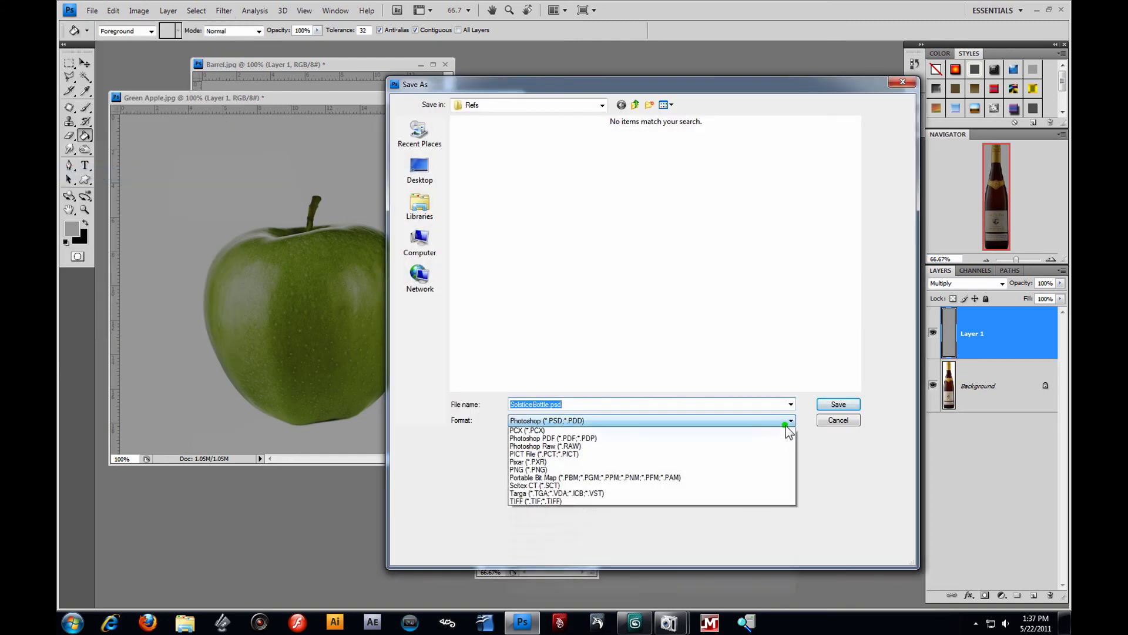
pyautogui.click(579, 507)
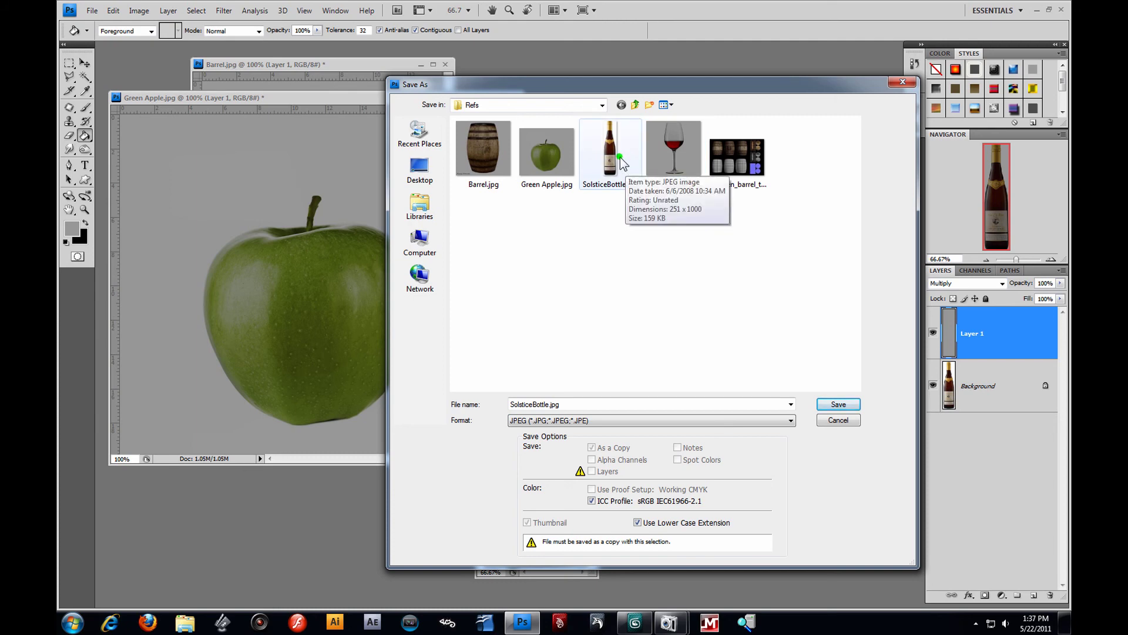
pyautogui.click(838, 405)
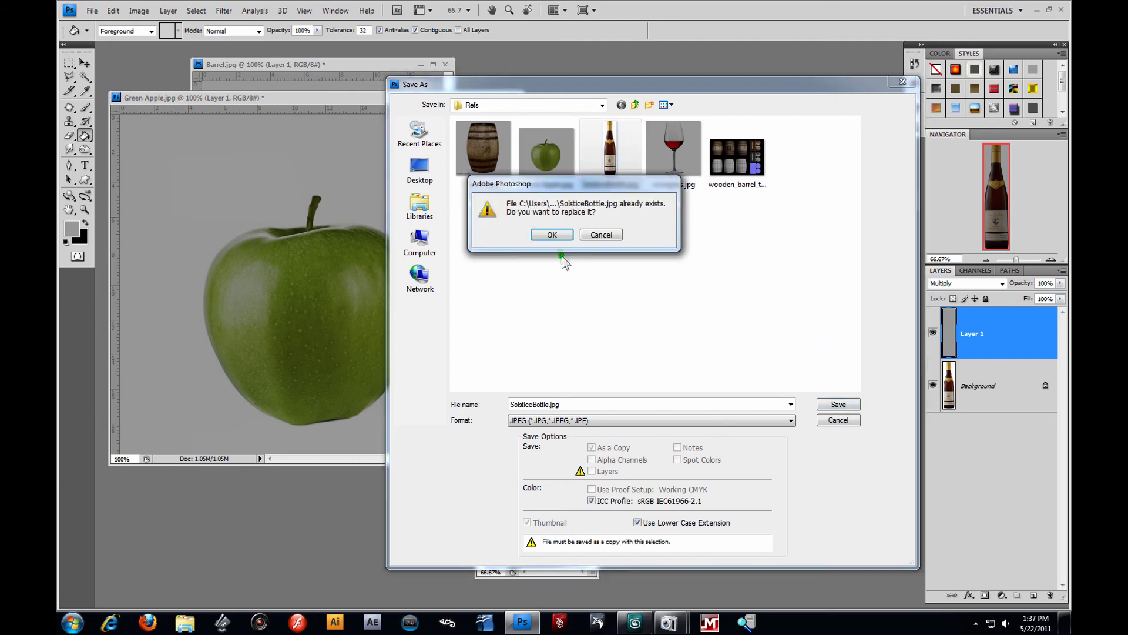
pyautogui.click(558, 238)
pyautogui.click(636, 169)
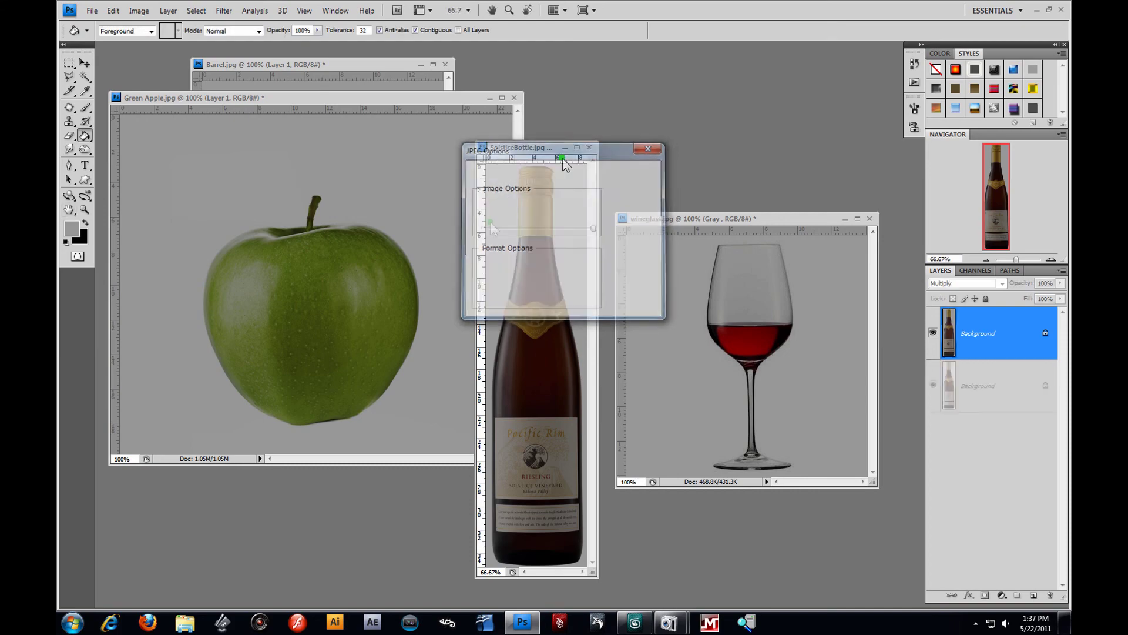
# Step: Quit Photoshop without saving the layered changes in the open documents, returning to 3ds Max
pyautogui.moveTo(390, 98); pyautogui.dragTo(421, 162)
pyautogui.click(525, 161)
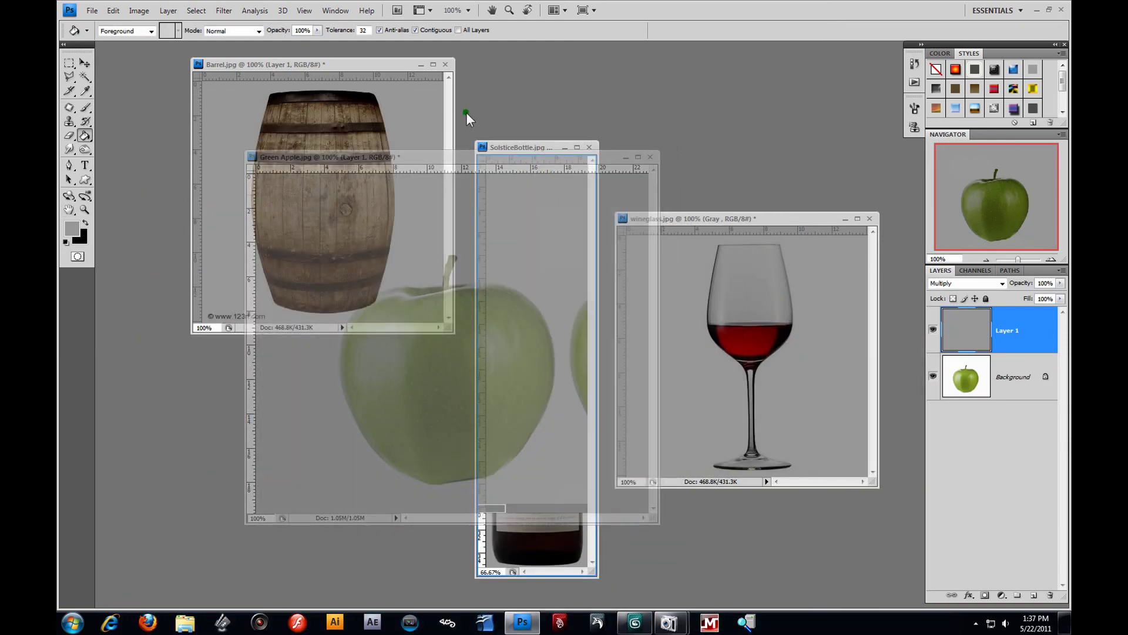
pyautogui.click(1060, 10)
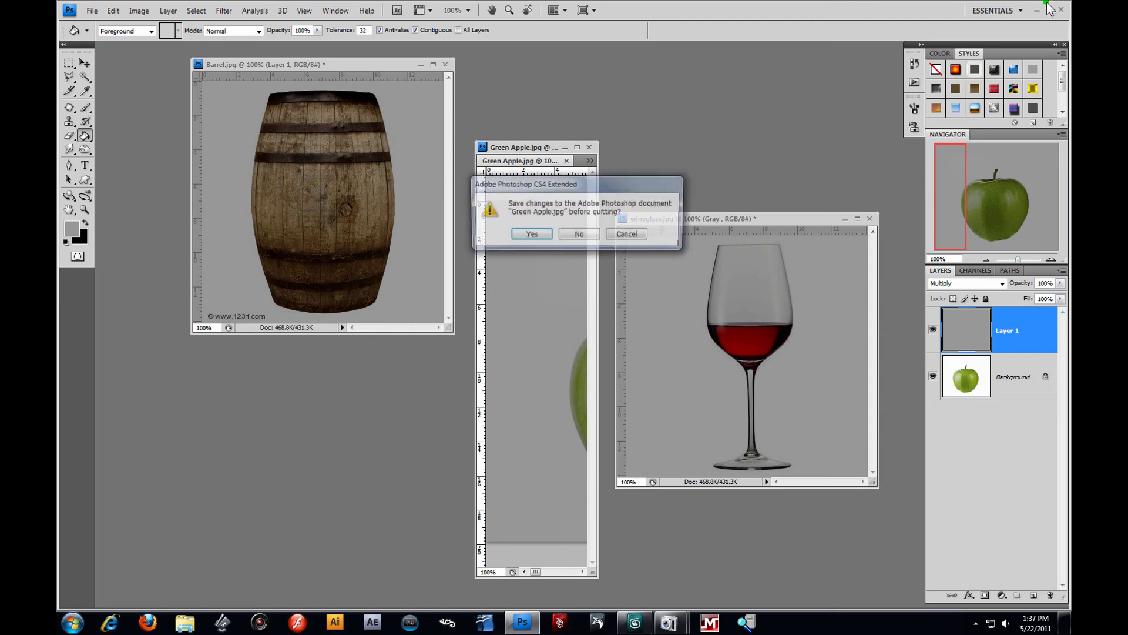
pyautogui.click(588, 230)
pyautogui.click(587, 226)
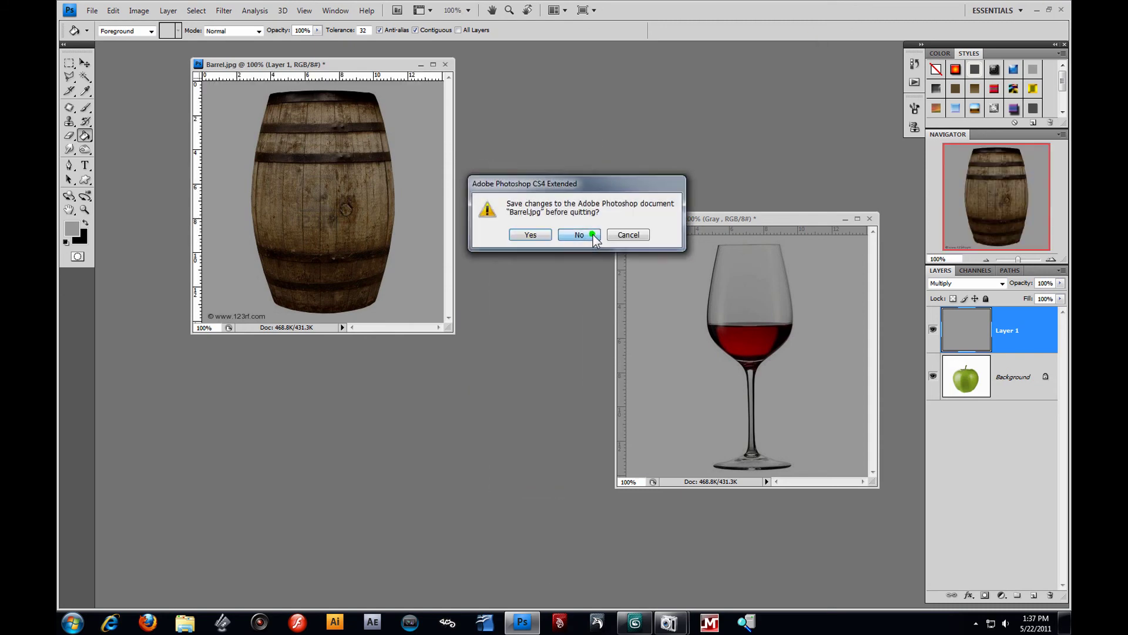
pyautogui.click(591, 233)
pyautogui.click(592, 234)
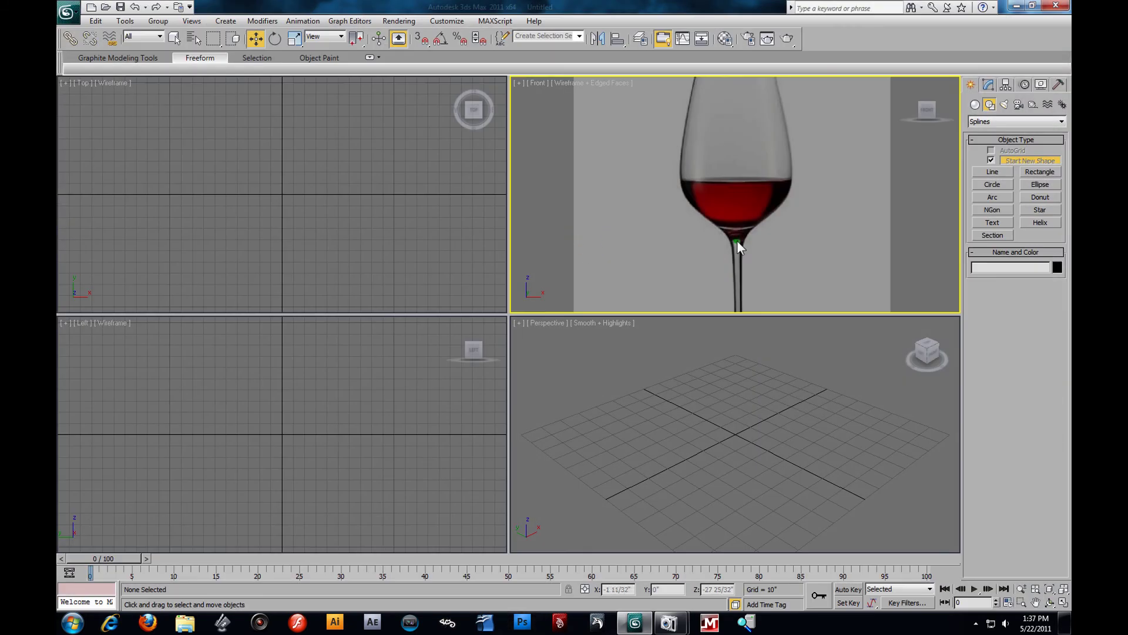
# Step: Examine the darkened wine glass background in the Front viewport, both up close and at full height
pyautogui.scroll(2, 742, 213)
pyautogui.scroll(-4, 742, 233)
pyautogui.scroll(6, 714, 222)
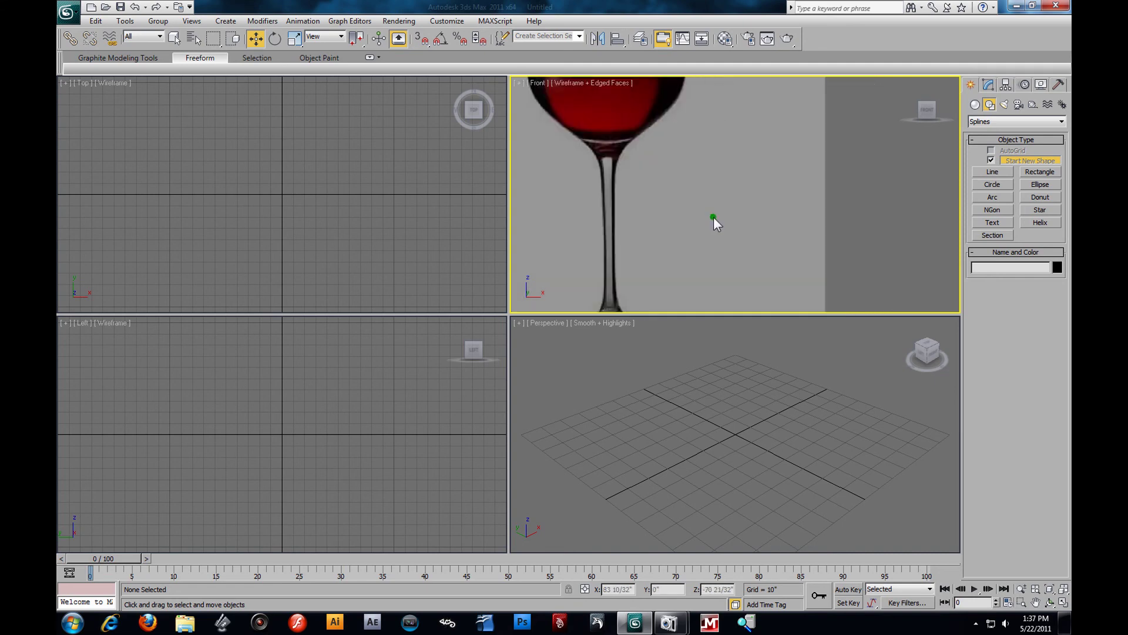
pyautogui.scroll(-4, 745, 214)
pyautogui.scroll(2, 739, 200)
pyautogui.scroll(-2, 729, 213)
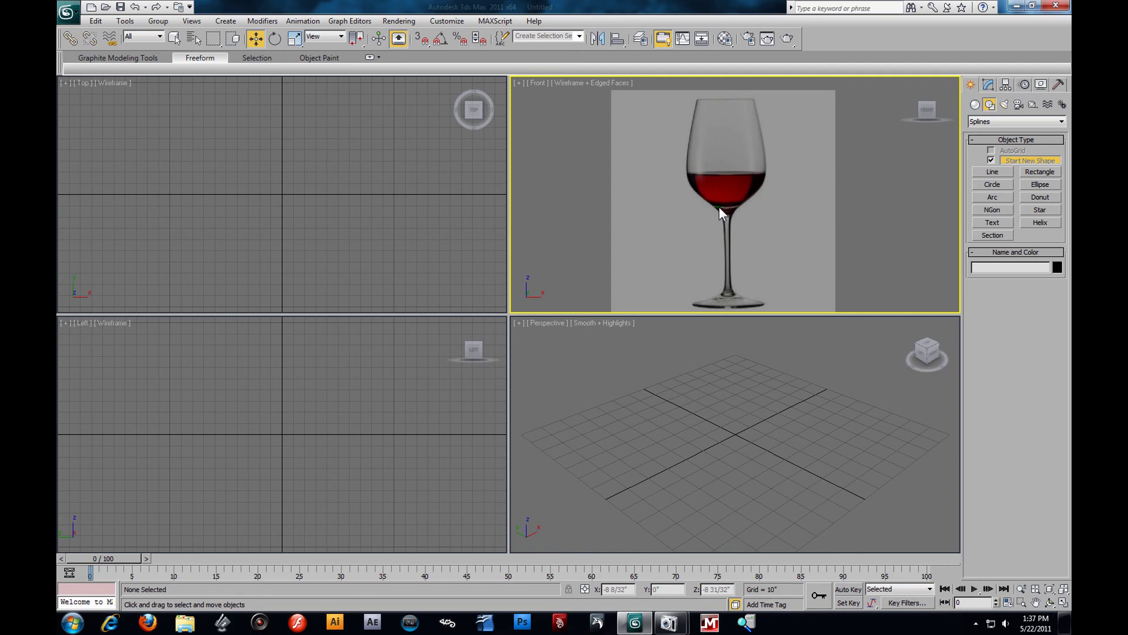
pyautogui.scroll(2, 749, 195)
pyautogui.scroll(-2, 760, 193)
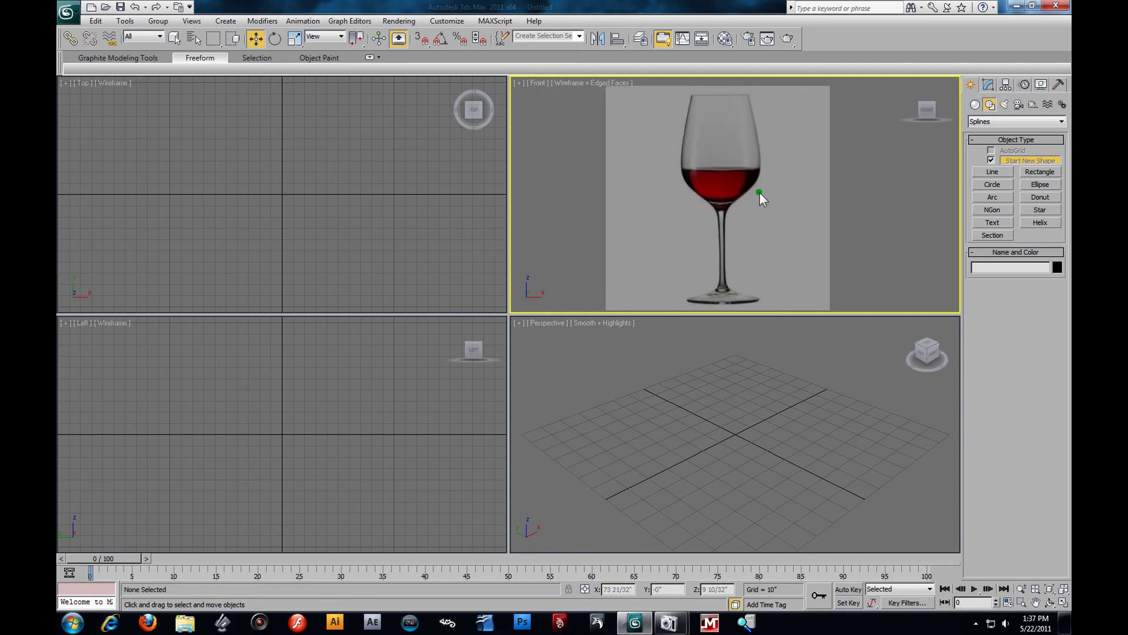
# Step: Replace the Front viewport background with SolsticeBottle.jpg from the Refs folder, using Lock Zoom/Pan
pyautogui.click(192, 21)
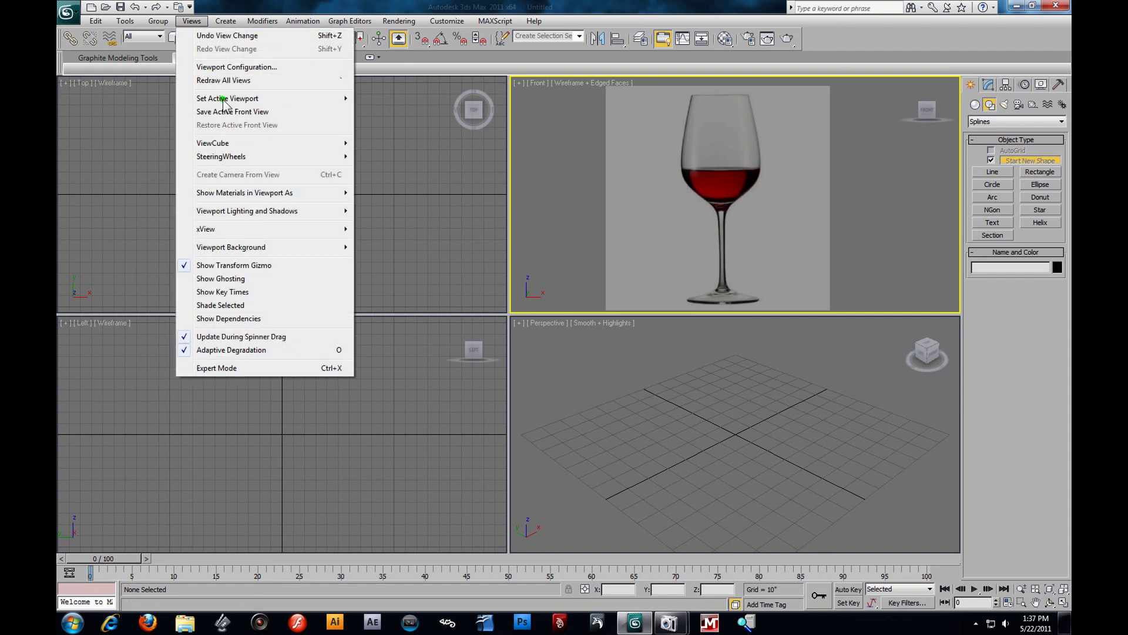
pyautogui.moveTo(242, 245)
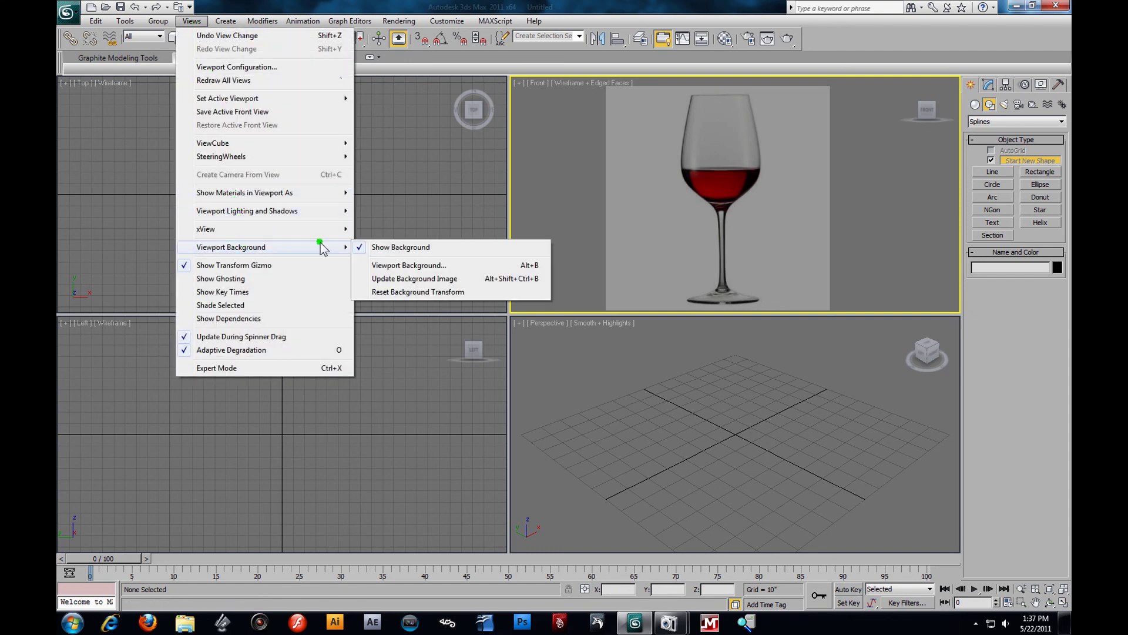
pyautogui.click(435, 266)
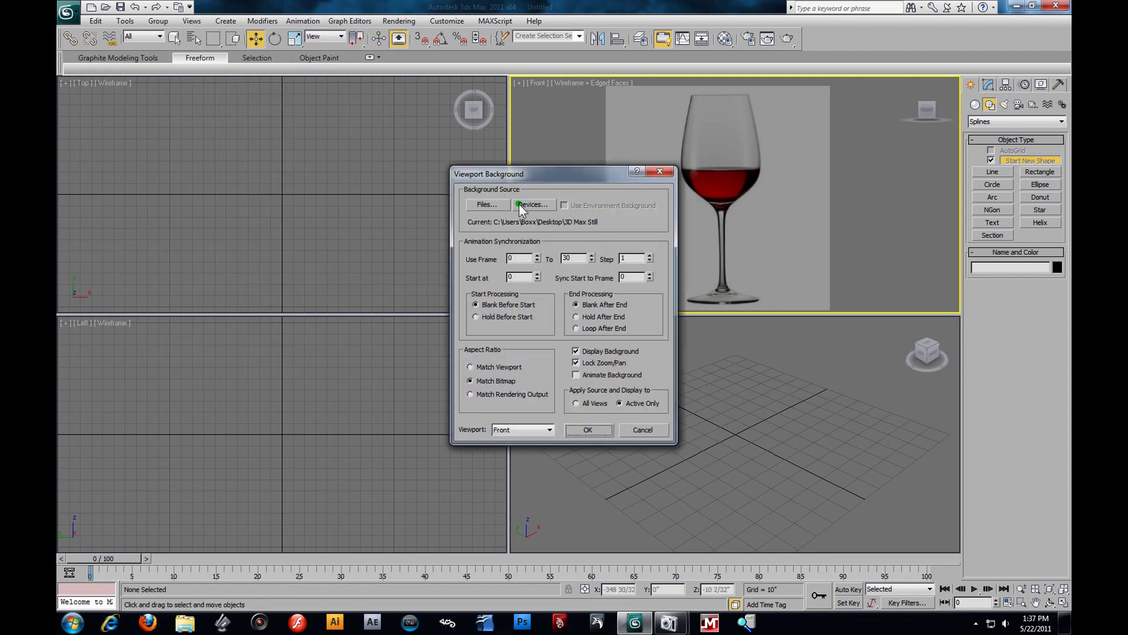
pyautogui.click(494, 204)
pyautogui.click(625, 196)
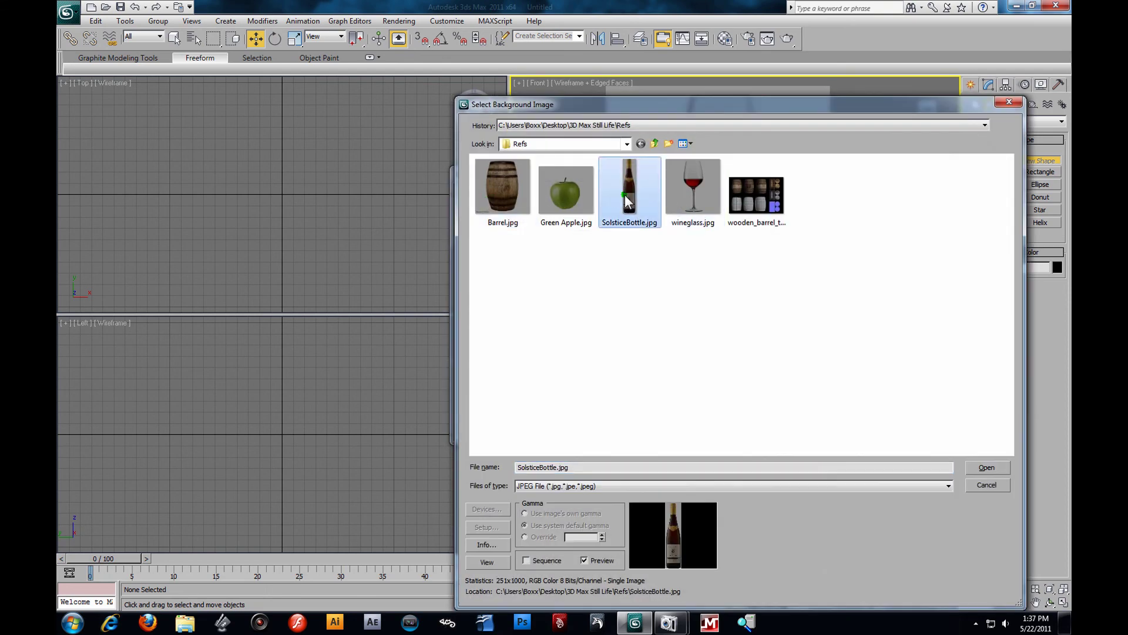
pyautogui.click(986, 466)
pyautogui.click(577, 364)
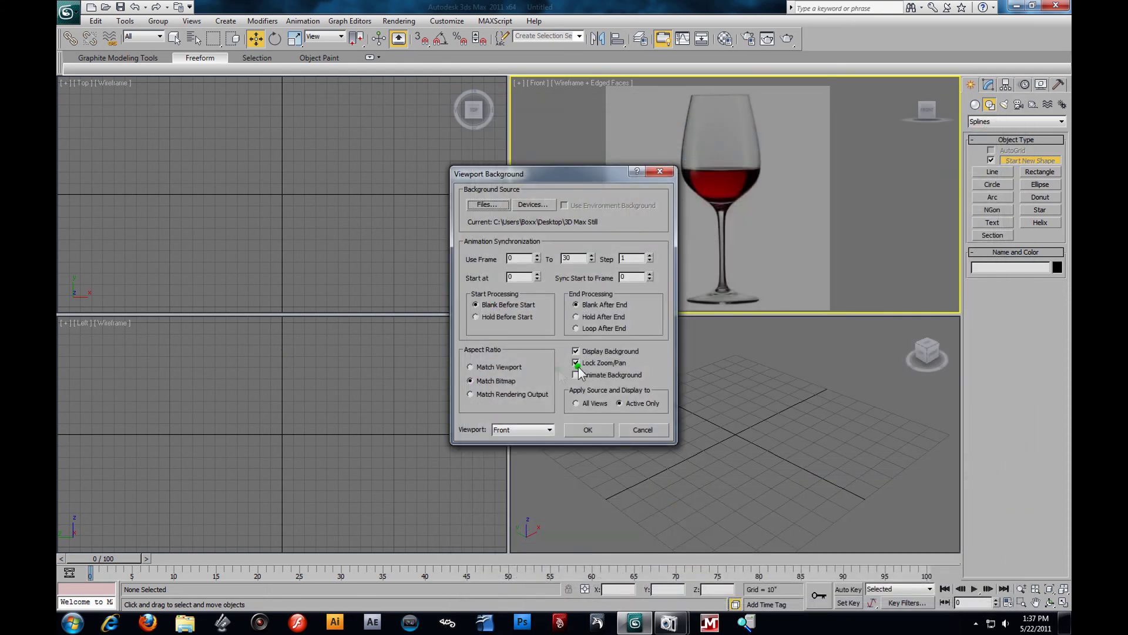
pyautogui.click(588, 430)
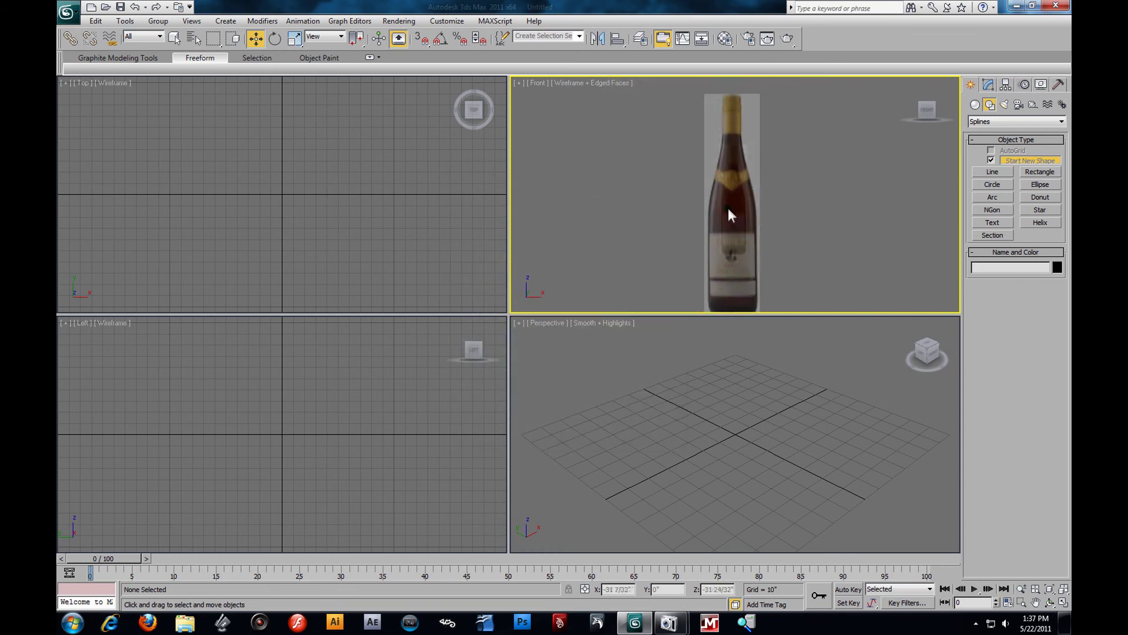
# Step: Inspect the bottle background in the Front viewport, checking its sharpness and how it follows zooming and panning
pyautogui.scroll(3, 735, 203)
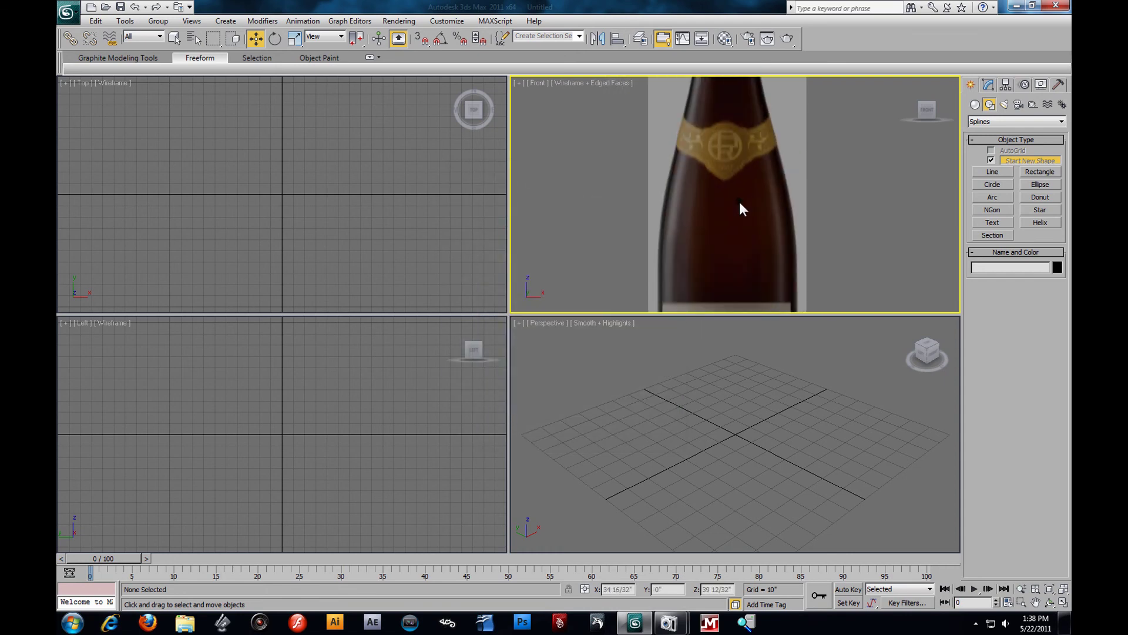
pyautogui.scroll(-3, 752, 203)
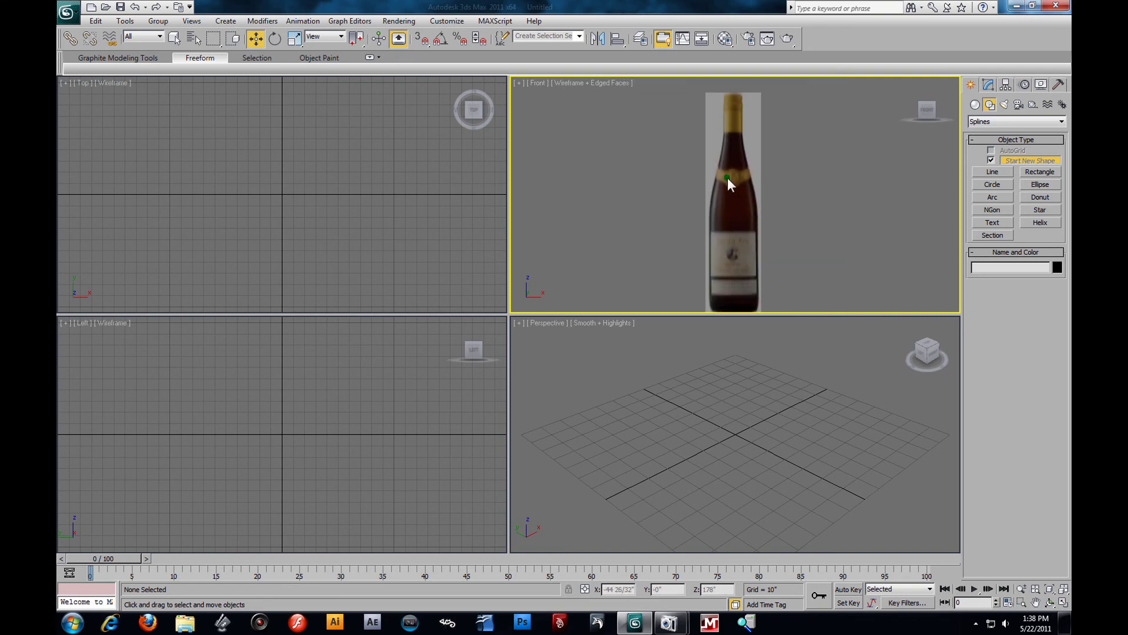
pyautogui.scroll(3, 744, 210)
pyautogui.scroll(-3, 735, 198)
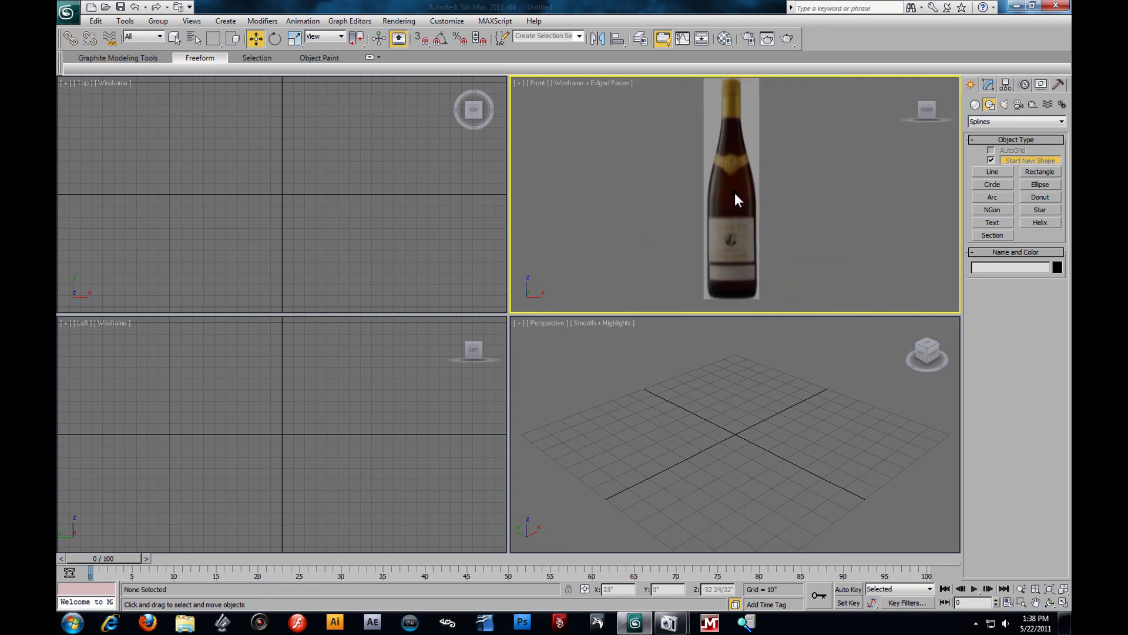
pyautogui.scroll(2, 632, 154)
pyautogui.scroll(-2, 672, 192)
pyautogui.scroll(2, 688, 181)
pyautogui.scroll(-2, 693, 176)
pyautogui.click(319, 484)
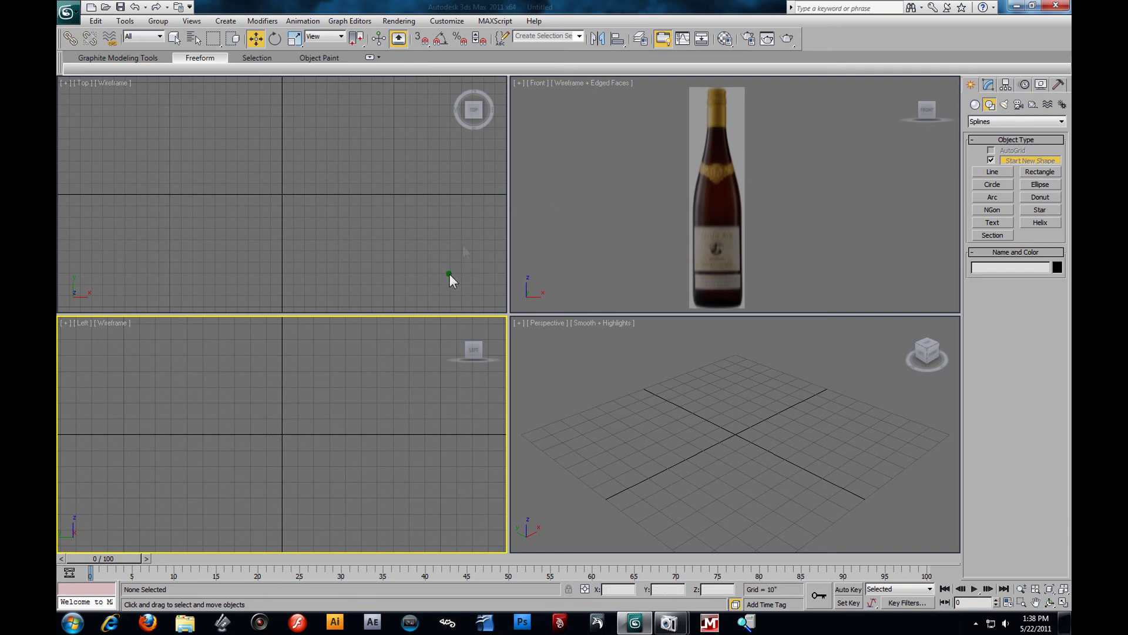
pyautogui.click(684, 183)
pyautogui.scroll(2, 693, 183)
pyautogui.scroll(-4, 691, 182)
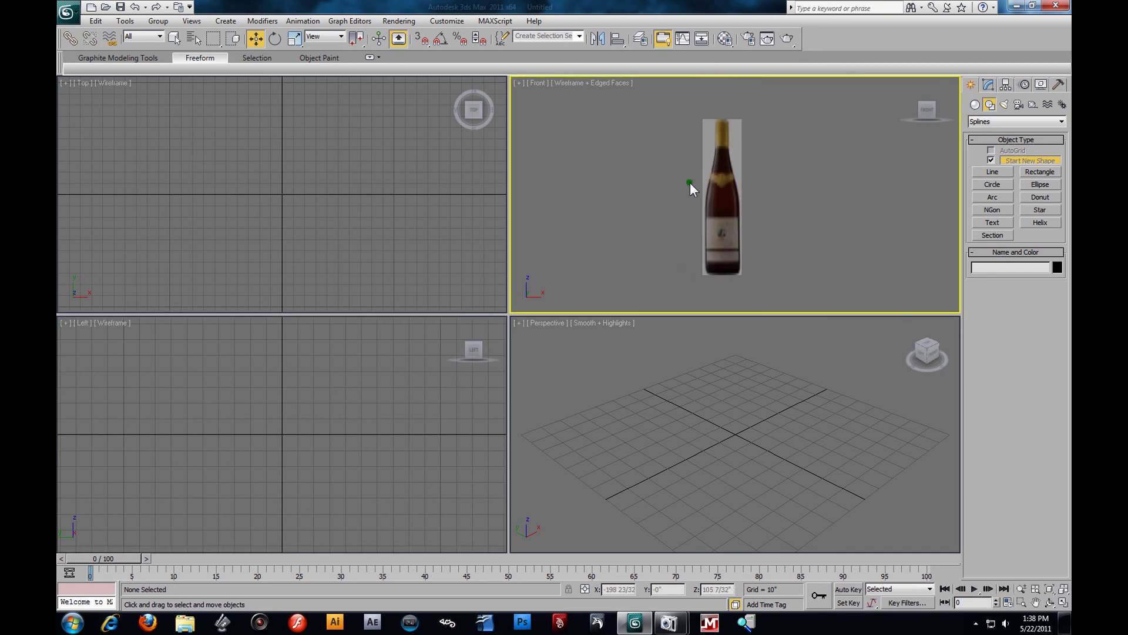
pyautogui.scroll(2, 793, 217)
pyautogui.scroll(-3, 756, 217)
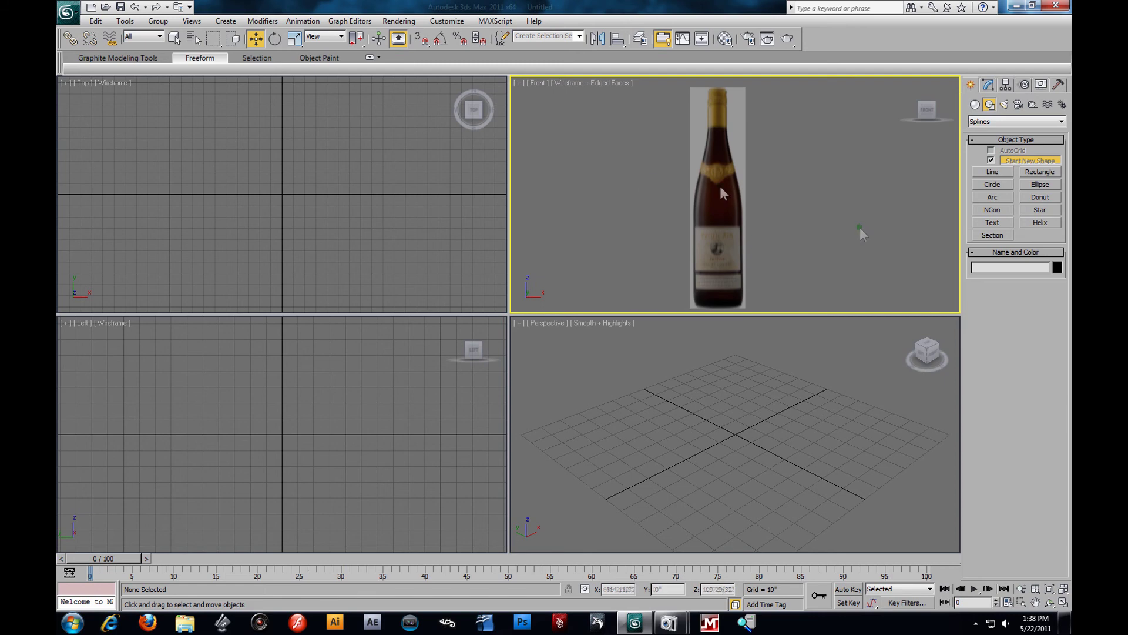
pyautogui.scroll(2, 734, 212)
pyautogui.moveTo(711, 220); pyautogui.dragTo(736, 235, button='middle')
pyautogui.scroll(-3, 739, 414)
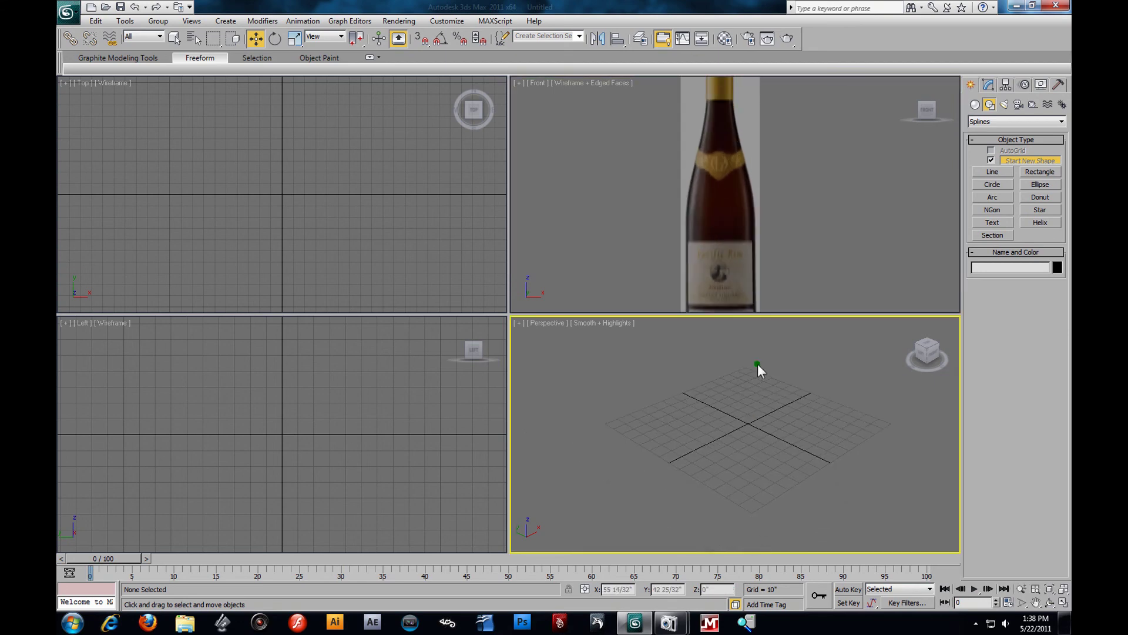
pyautogui.scroll(-2, 756, 246)
pyautogui.moveTo(752, 407); pyautogui.dragTo(736, 453, button='middle')
pyautogui.scroll(2, 736, 452)
pyautogui.scroll(3, 750, 221)
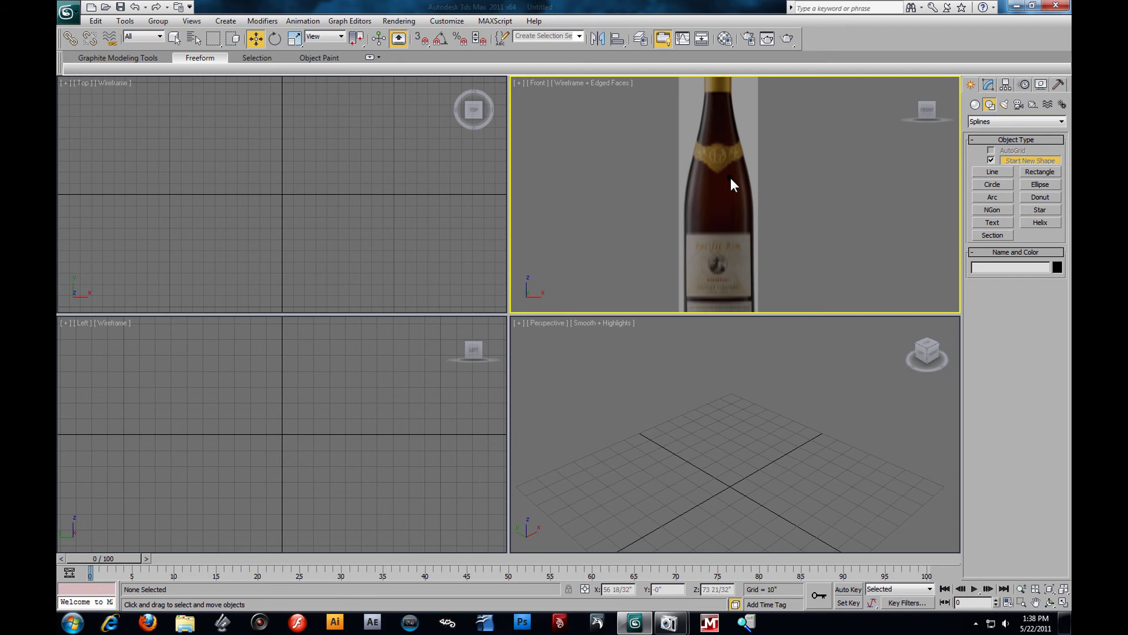
# Step: Examine the blurry bottle background in the Front viewport at several zoom levels, both at full height and around the neck and label
pyautogui.scroll(-2, 731, 177)
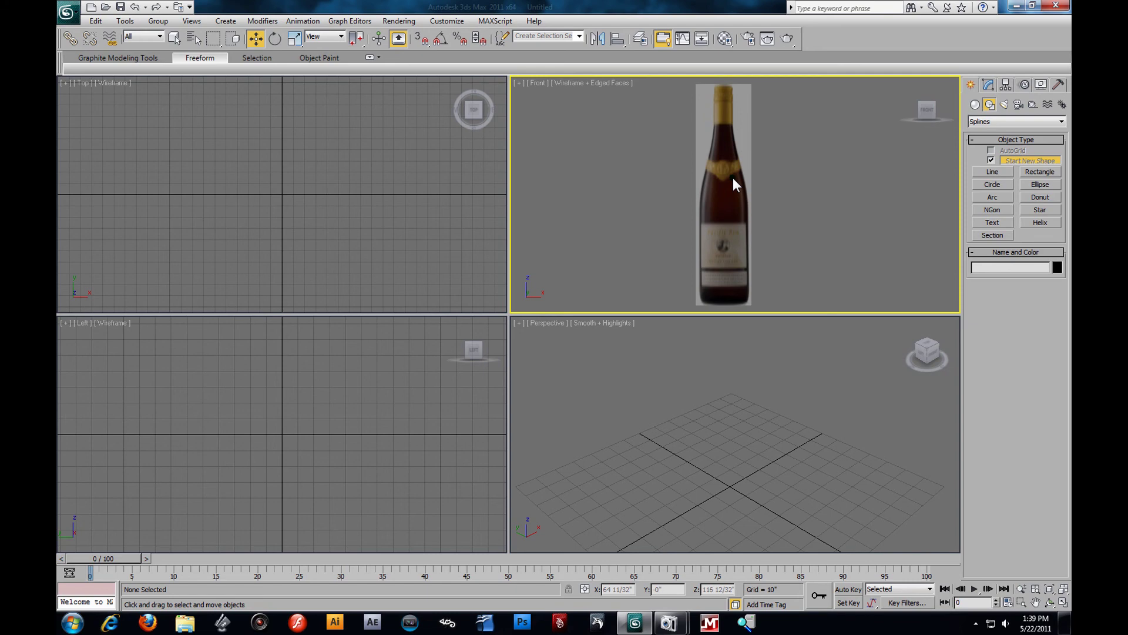
pyautogui.scroll(2, 754, 205)
pyautogui.scroll(-2, 753, 206)
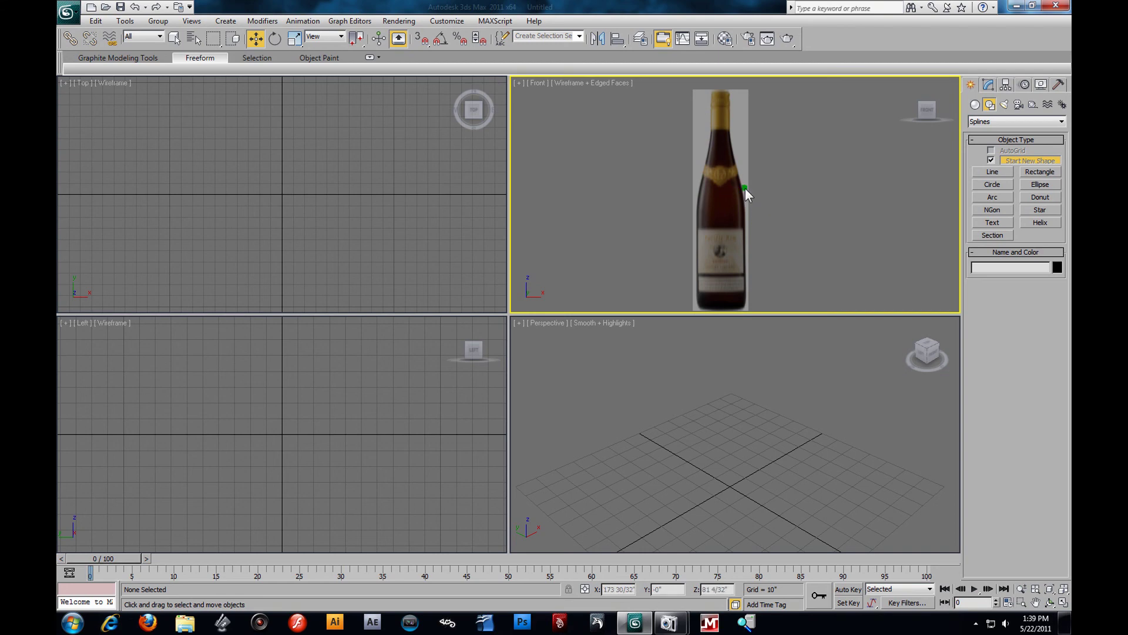
pyautogui.moveTo(752, 220)
pyautogui.mouseDown(button='middle')
pyautogui.moveTo(751, 231)
pyautogui.moveTo(753, 221)
pyautogui.mouseUp(button='middle')
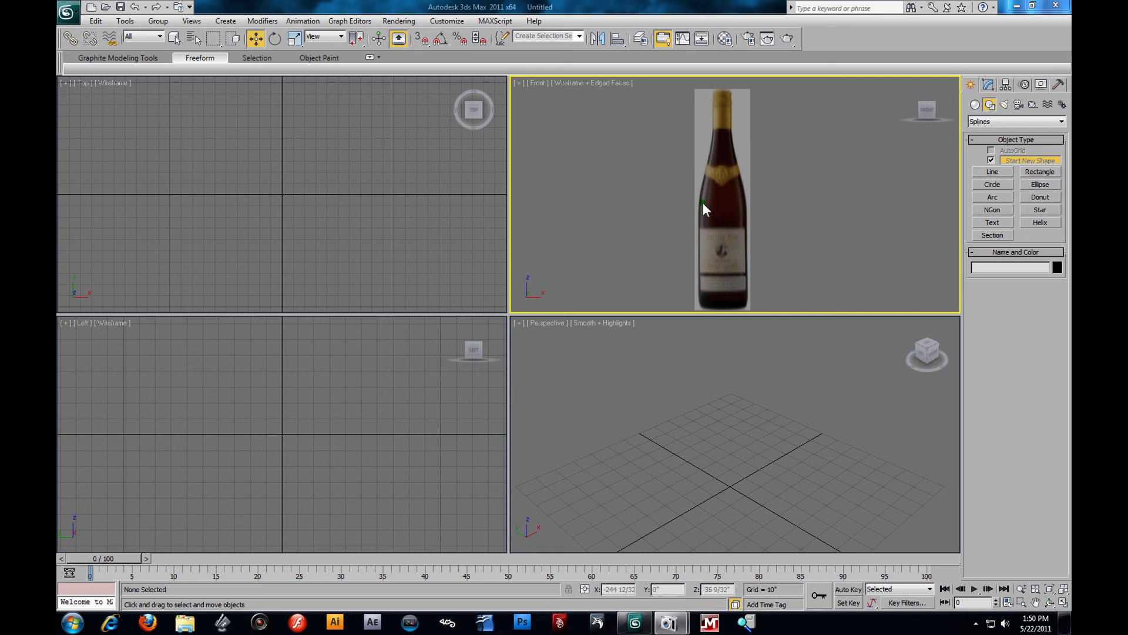
pyautogui.moveTo(721, 205); pyautogui.dragTo(771, 215, button='middle')
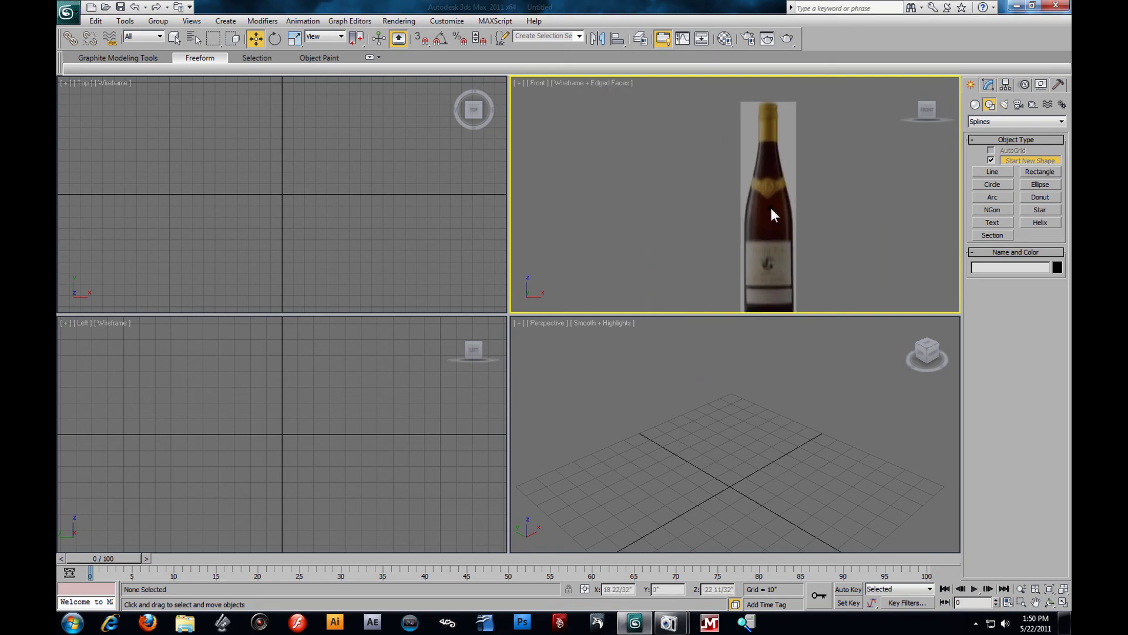
pyautogui.scroll(5, 770, 216)
pyautogui.scroll(-4, 757, 199)
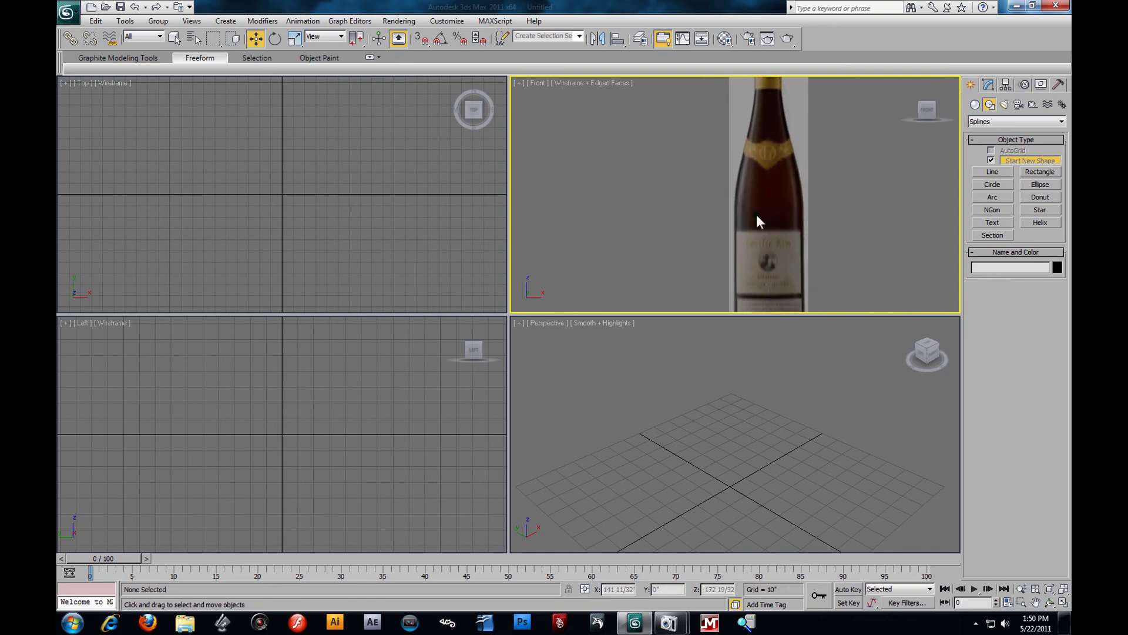
pyautogui.moveTo(756, 214); pyautogui.dragTo(705, 216, button='middle')
pyautogui.scroll(2, 777, 217)
pyautogui.scroll(-2, 785, 192)
pyautogui.scroll(6, 778, 233)
pyautogui.scroll(-6, 777, 233)
pyautogui.scroll(4, 770, 209)
pyautogui.scroll(-3, 763, 212)
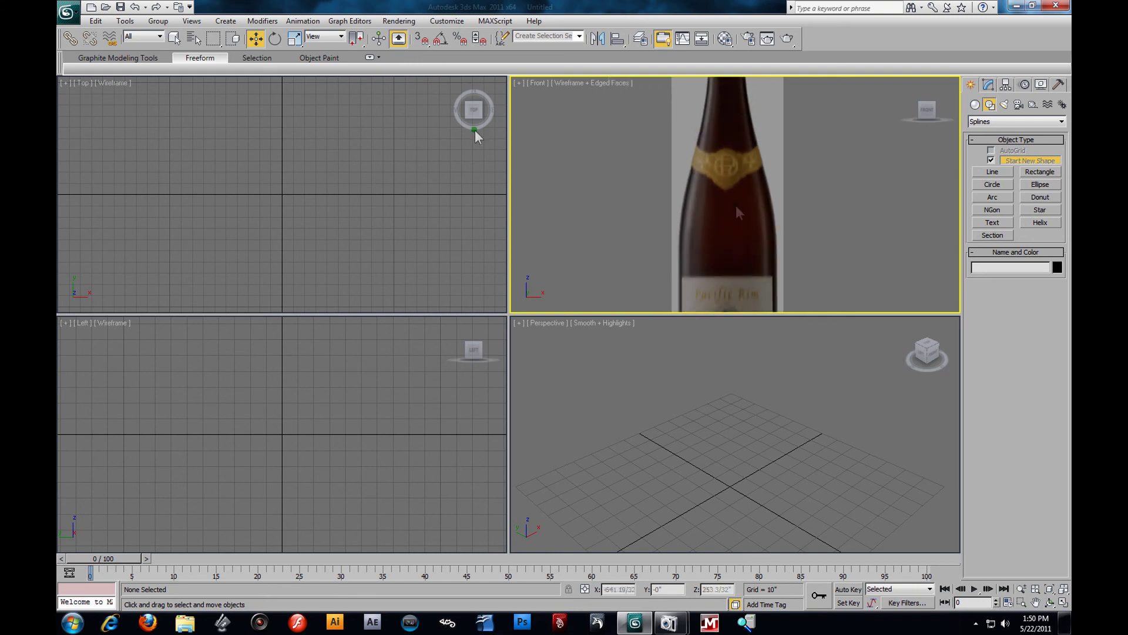
# Step: Review the Direct3D driver's background texture size and bitmap matching options in the viewport preferences, accepting the existing settings
pyautogui.click(445, 22)
pyautogui.click(460, 219)
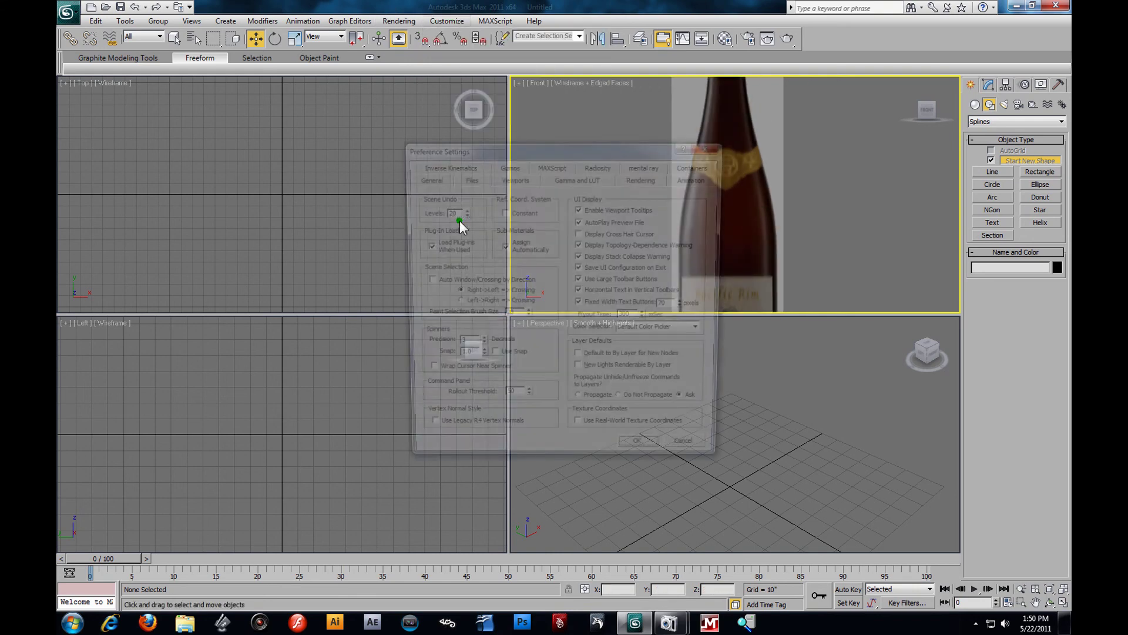
pyautogui.click(512, 178)
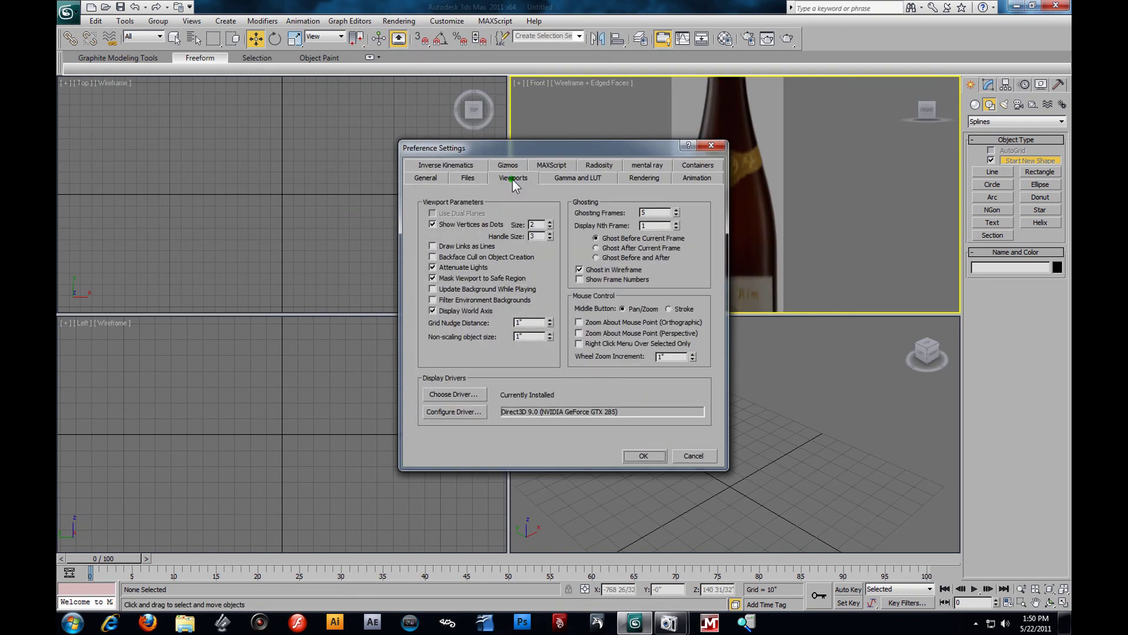
pyautogui.click(478, 412)
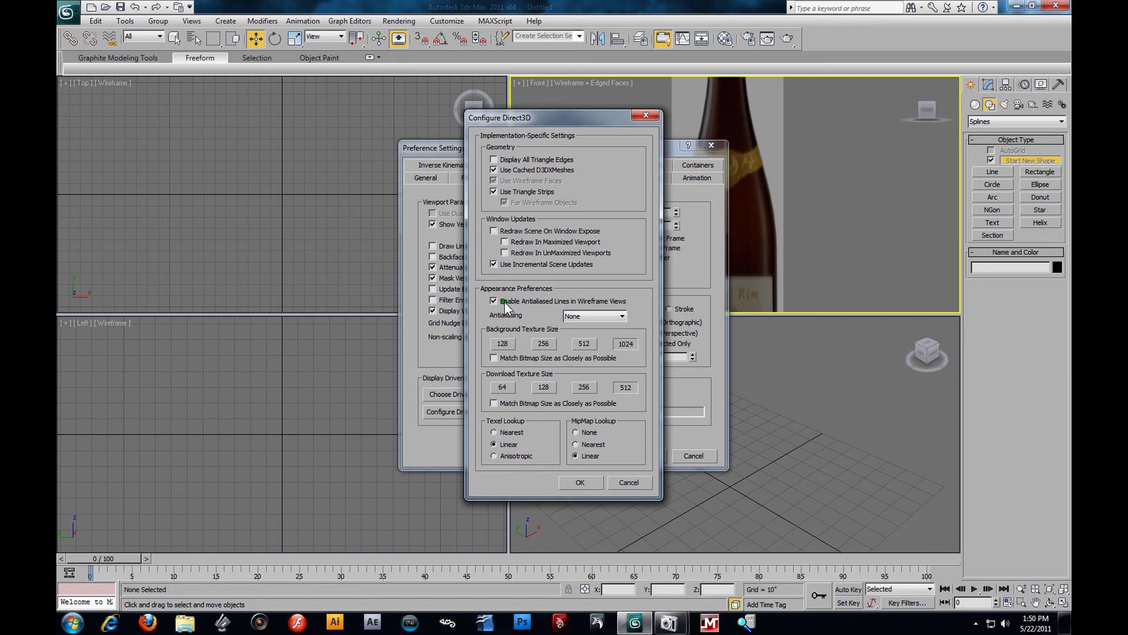
pyautogui.click(580, 480)
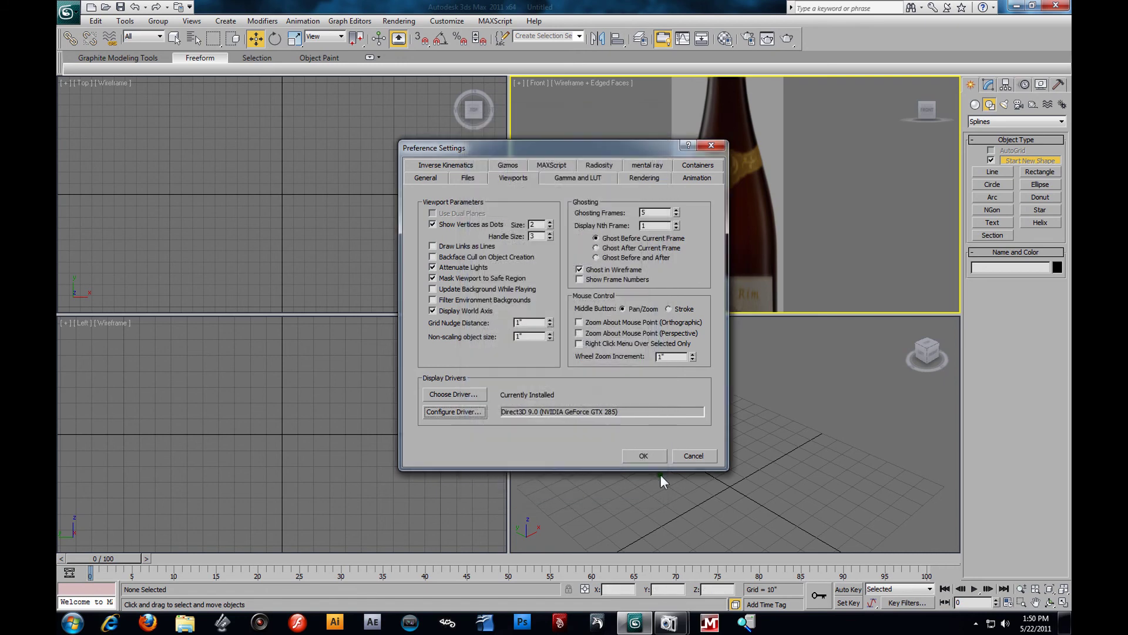
pyautogui.click(646, 456)
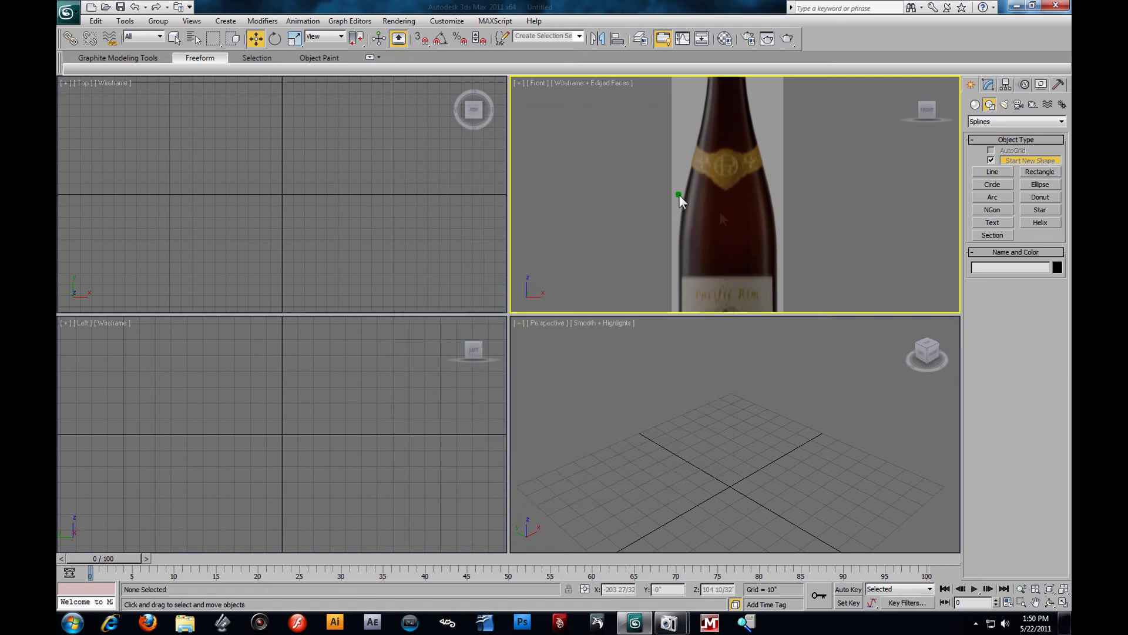
# Step: Inspect the sharpness of the bottle's front label and lower text in the Front viewport at different magnifications
pyautogui.scroll(3, 679, 195)
pyautogui.moveTo(728, 221); pyautogui.dragTo(725, 118, button='middle')
pyautogui.scroll(5, 692, 200)
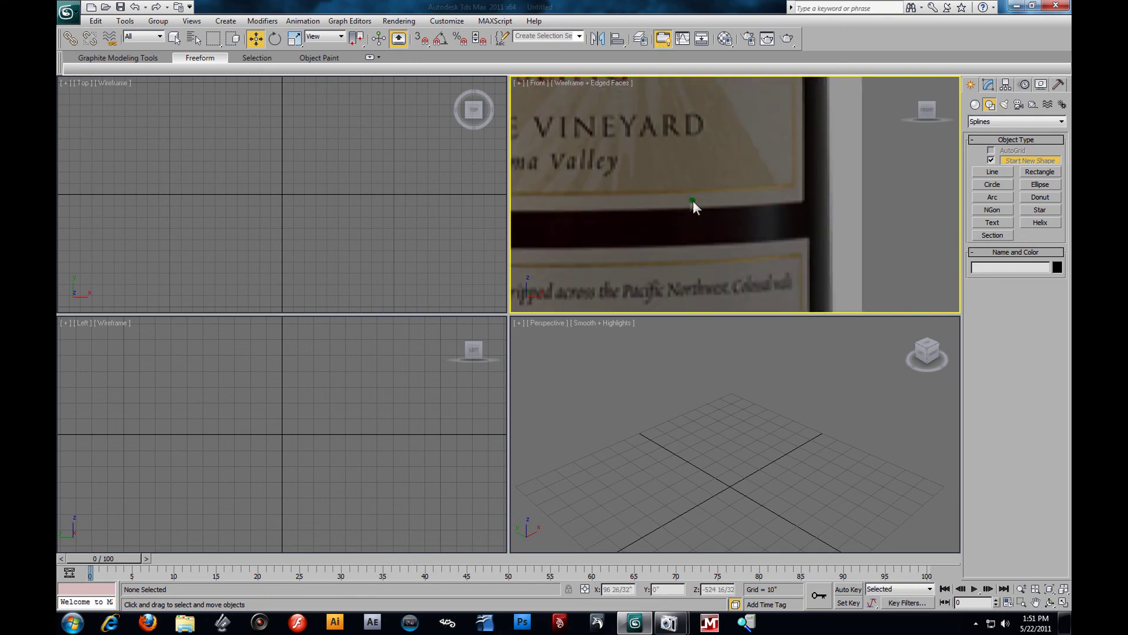
pyautogui.scroll(-8, 712, 192)
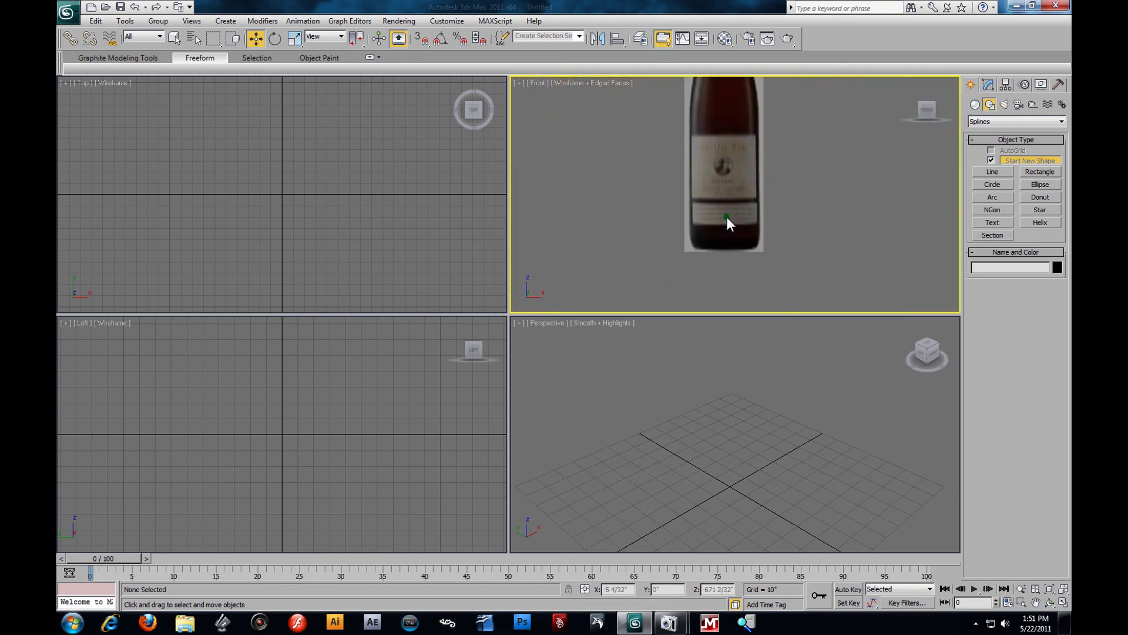
pyautogui.scroll(6, 719, 214)
pyautogui.scroll(-6, 685, 205)
pyautogui.scroll(4, 702, 200)
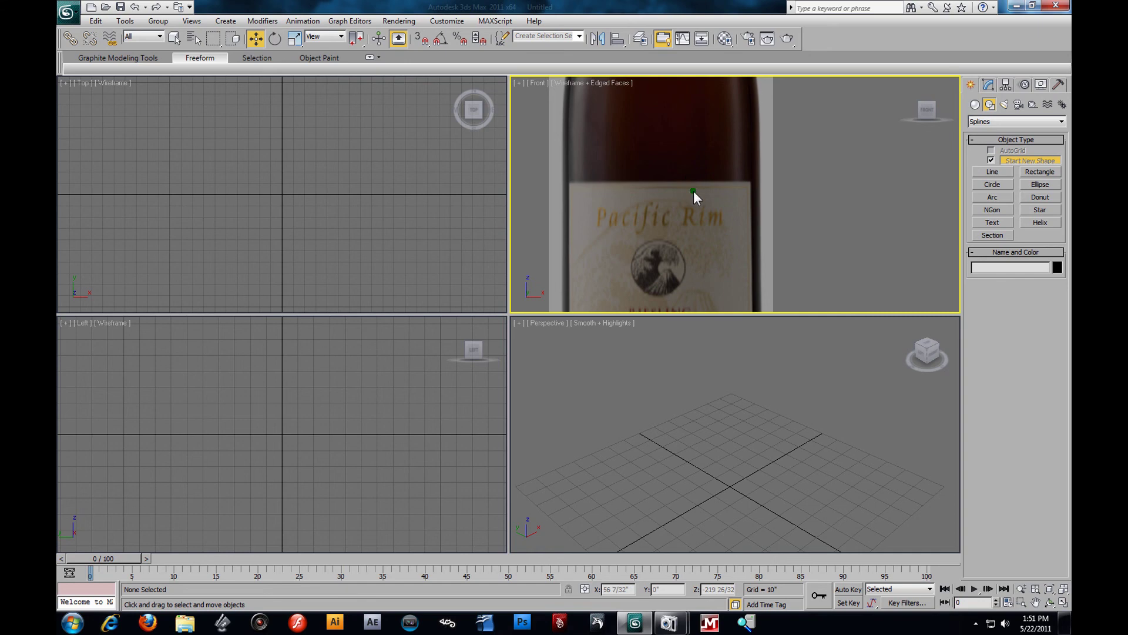
pyautogui.moveTo(693, 191); pyautogui.dragTo(739, 143, button='middle')
pyautogui.moveTo(705, 282); pyautogui.dragTo(699, 132, button='middle')
pyautogui.scroll(-2, 706, 199)
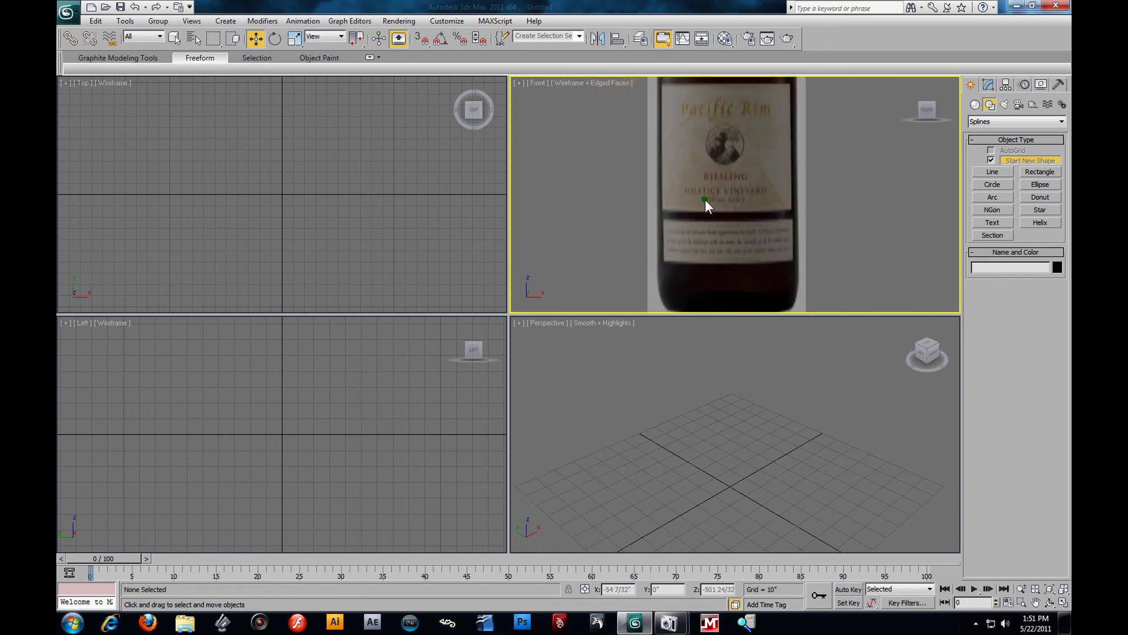
pyautogui.moveTo(705, 199); pyautogui.dragTo(709, 273, button='middle')
pyautogui.scroll(6, 707, 294)
pyautogui.scroll(-8, 681, 192)
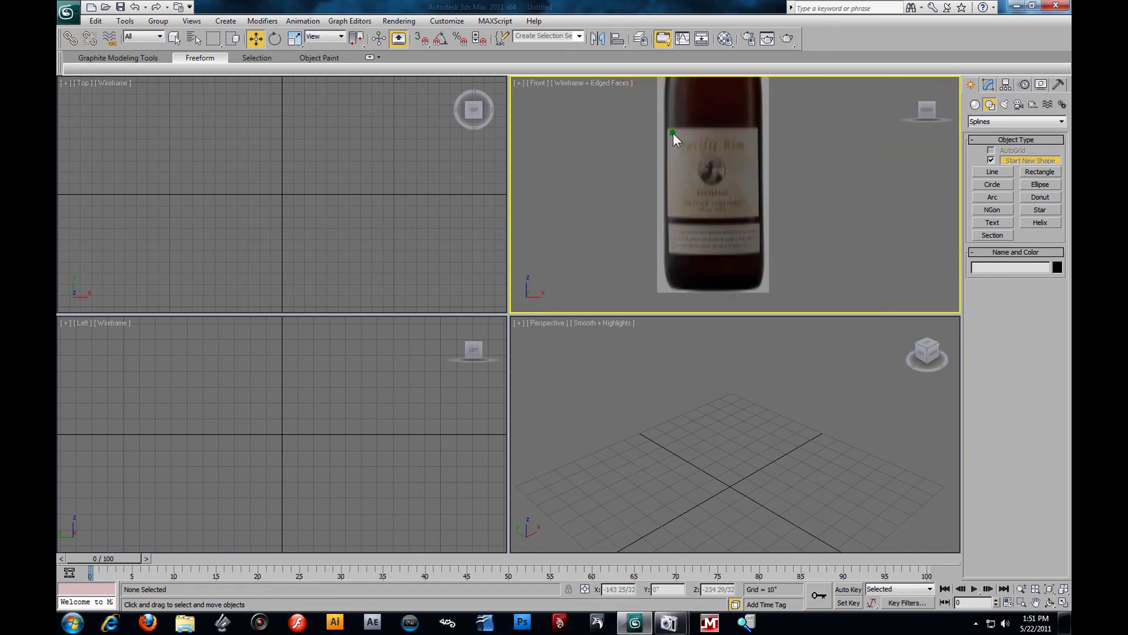
pyautogui.scroll(8, 673, 133)
pyautogui.scroll(2, 683, 229)
pyautogui.scroll(-6, 697, 214)
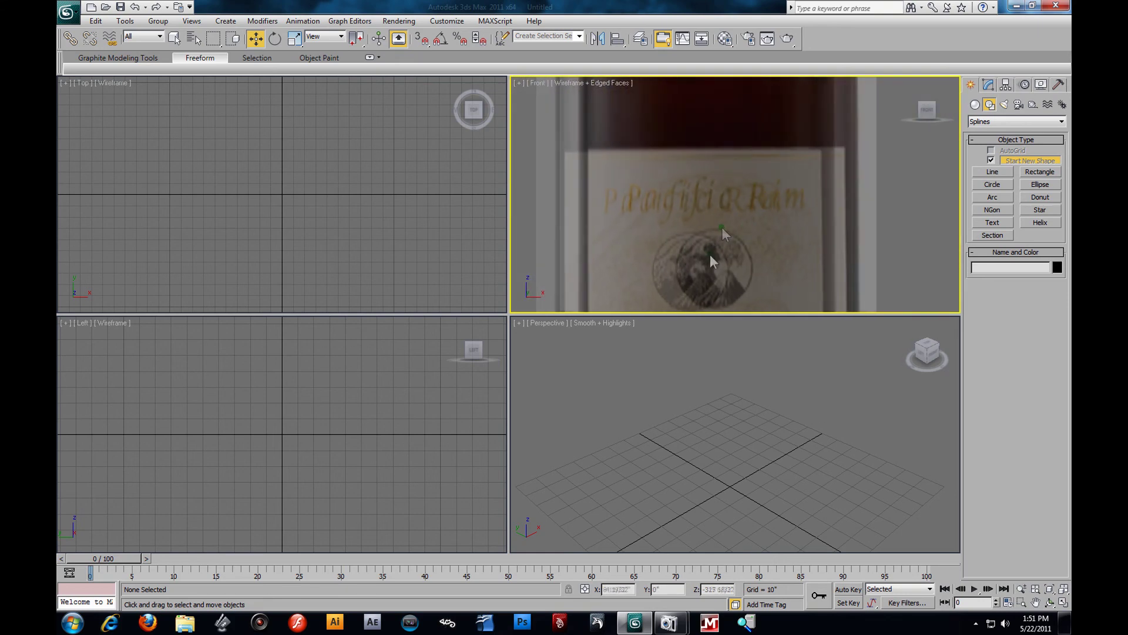
pyautogui.scroll(-2, 753, 277)
pyautogui.scroll(2, 764, 273)
pyautogui.scroll(-4, 706, 185)
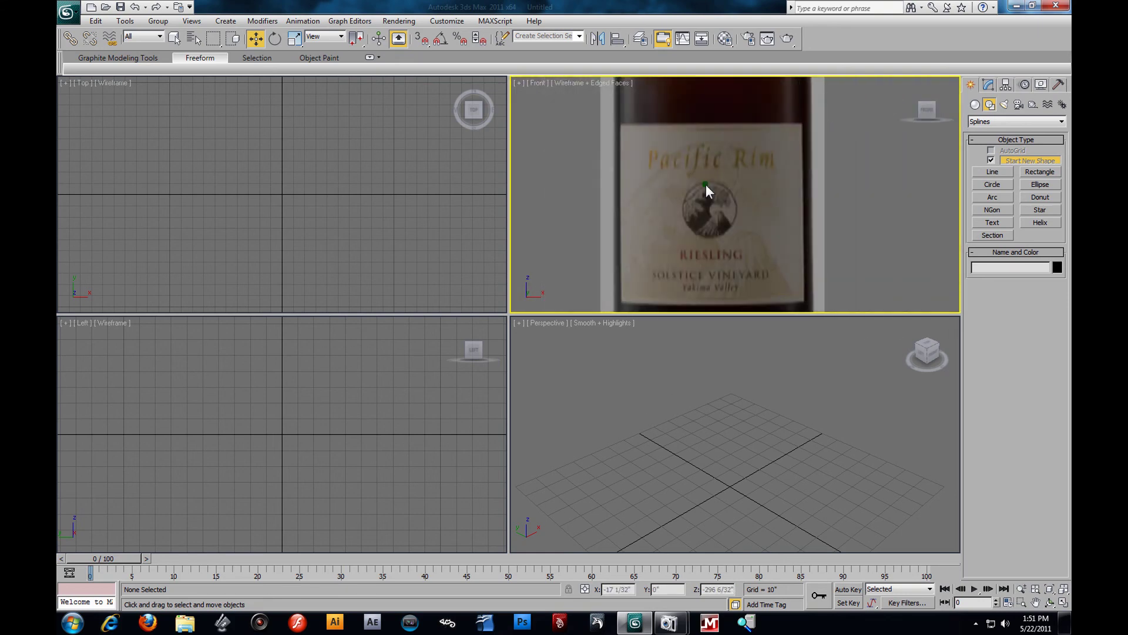
# Step: Check the bottle's neck and shoulder up close in the Front viewport, ending with the whole bottle framed
pyautogui.scroll(-5, 706, 184)
pyautogui.moveTo(730, 182); pyautogui.dragTo(708, 269, button='middle')
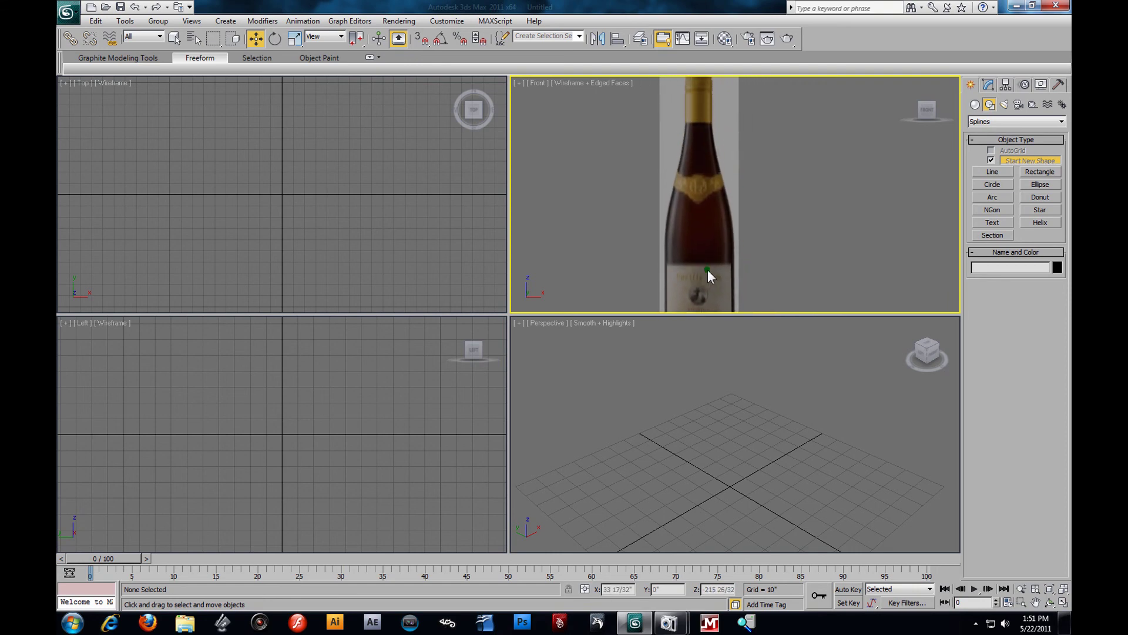
pyautogui.scroll(-3, 740, 195)
pyautogui.scroll(3, 739, 209)
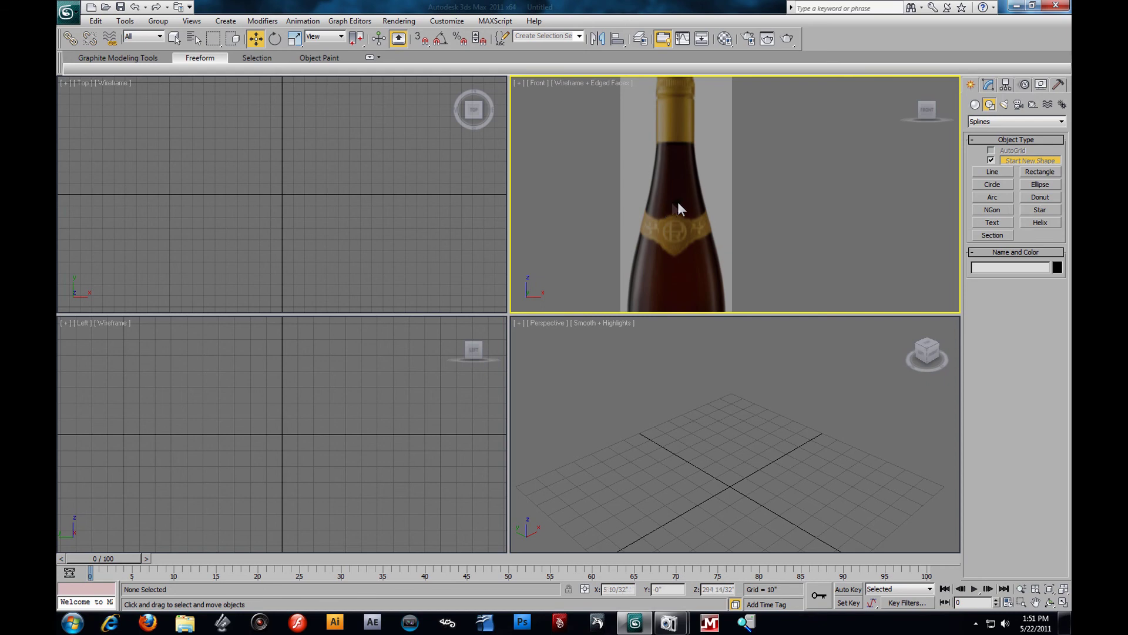
pyautogui.moveTo(672, 204); pyautogui.dragTo(733, 193, button='middle')
pyautogui.scroll(3, 717, 217)
pyautogui.scroll(-3, 713, 205)
pyautogui.scroll(4, 711, 196)
pyautogui.scroll(2, 711, 188)
pyautogui.scroll(-5, 764, 184)
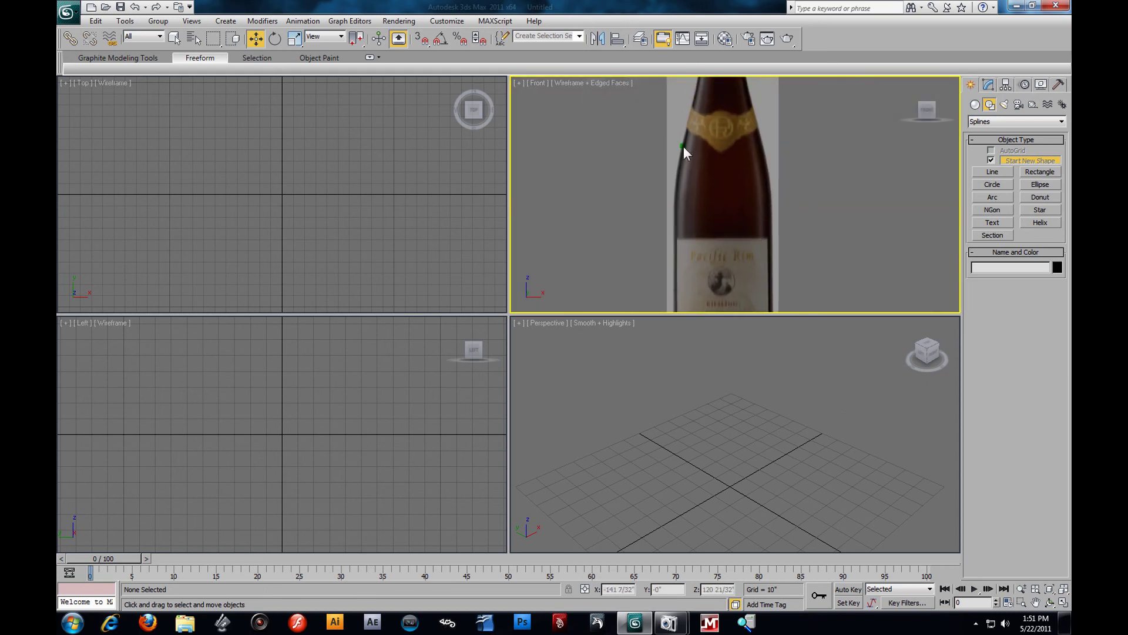
pyautogui.scroll(-4, 747, 260)
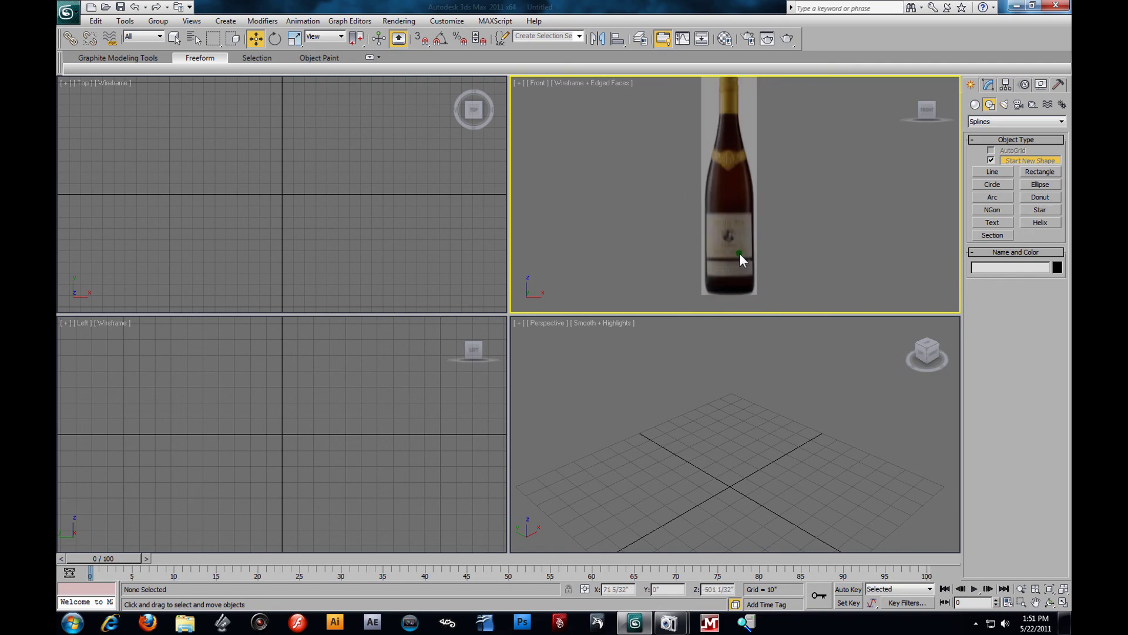
pyautogui.moveTo(738, 233); pyautogui.dragTo(729, 249, button='middle')
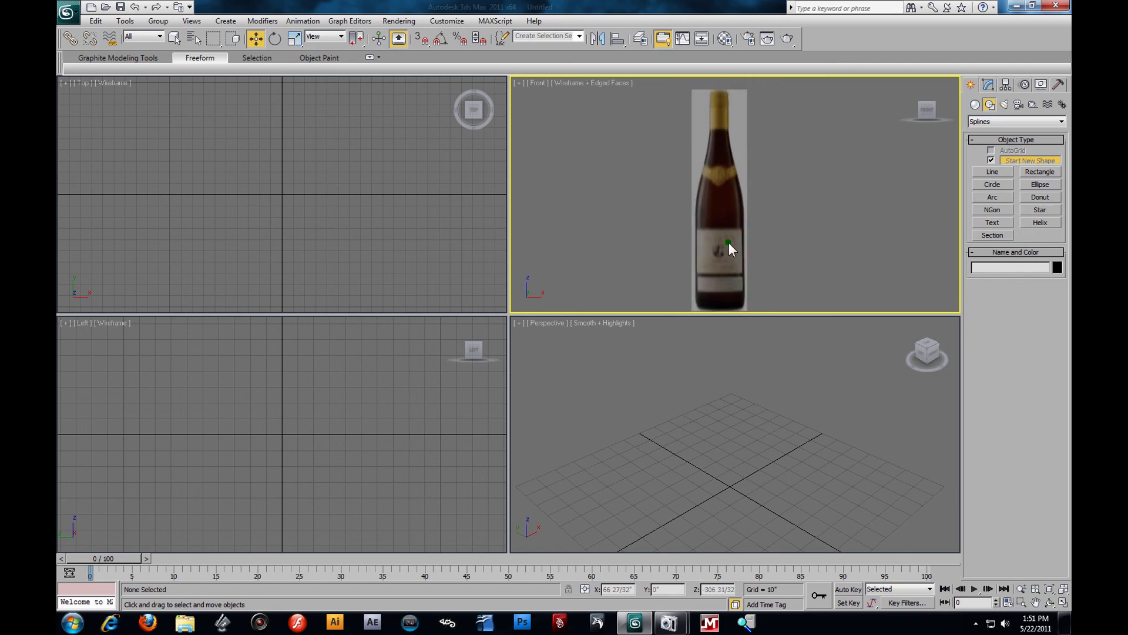
# Step: View the whole bottle background in the maximized Front viewport, ending back in the four-viewport layout
pyautogui.hotkey('alt', 'w')
pyautogui.moveTo(622, 308); pyautogui.dragTo(632, 301, button='middle')
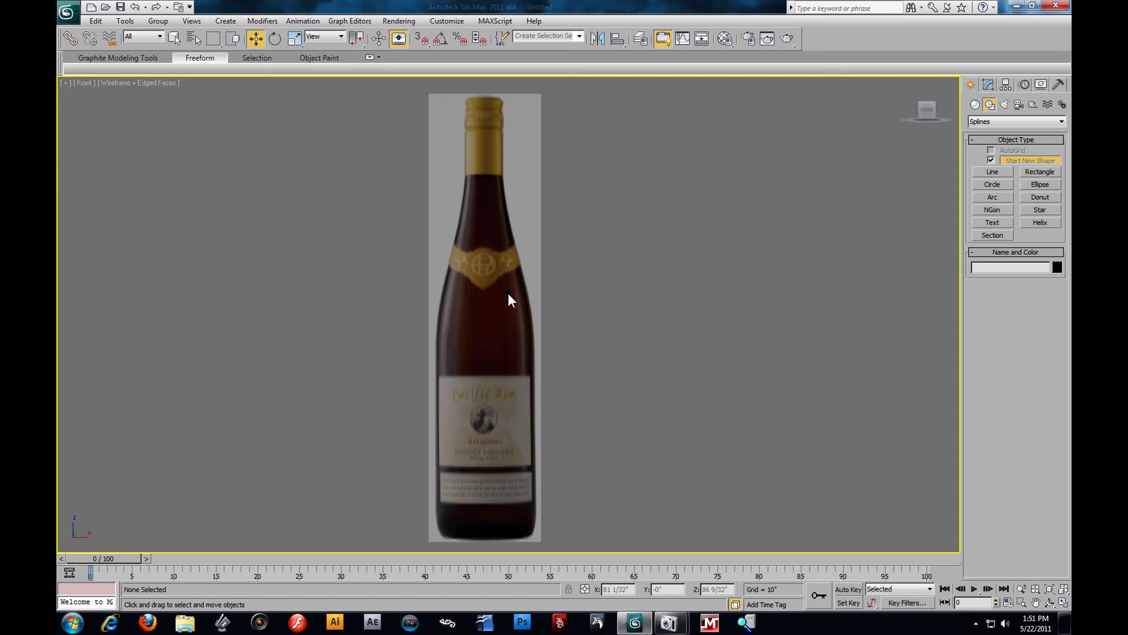
pyautogui.hotkey('alt', 'w')
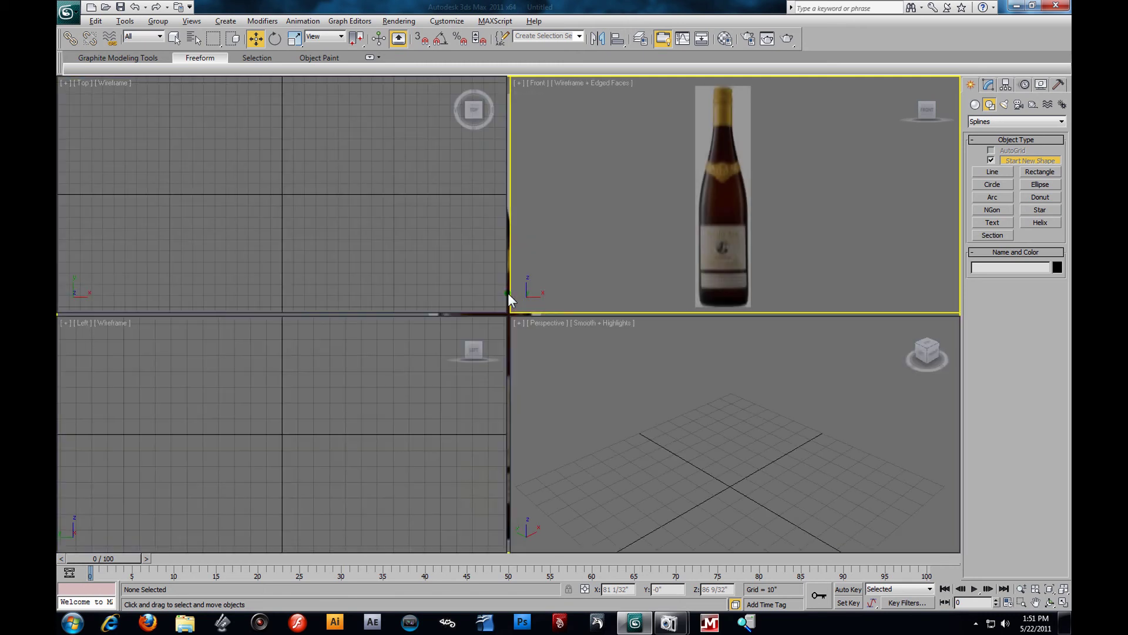
pyautogui.click(790, 478)
pyautogui.moveTo(774, 481)
pyautogui.keyDown('alt'); pyautogui.mouseDown(button='middle')
pyautogui.moveTo(753, 410)
pyautogui.moveTo(746, 451)
pyautogui.moveTo(752, 416)
pyautogui.moveTo(760, 445)
pyautogui.moveTo(748, 453)
pyautogui.moveTo(791, 459)
pyautogui.moveTo(724, 439)
pyautogui.moveTo(746, 431)
pyautogui.moveTo(721, 452)
pyautogui.moveTo(775, 459)
pyautogui.mouseUp(button='middle'); pyautogui.keyUp('alt')
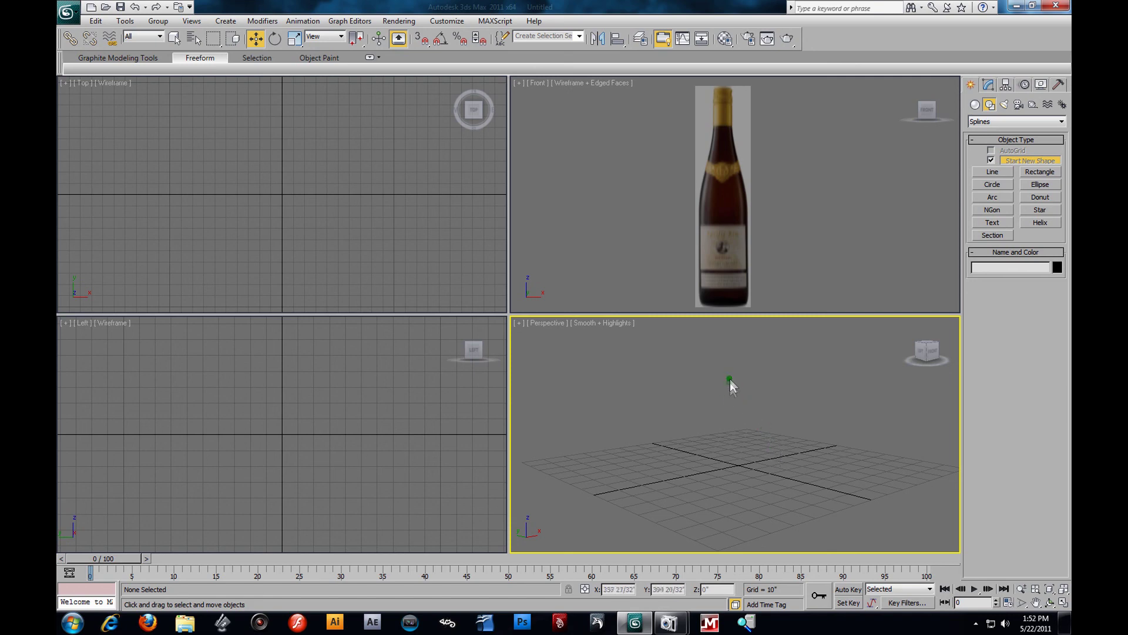
pyautogui.keyDown('alt'); pyautogui.moveTo(714, 424); pyautogui.dragTo(717, 428, button='middle'); pyautogui.keyUp('alt')
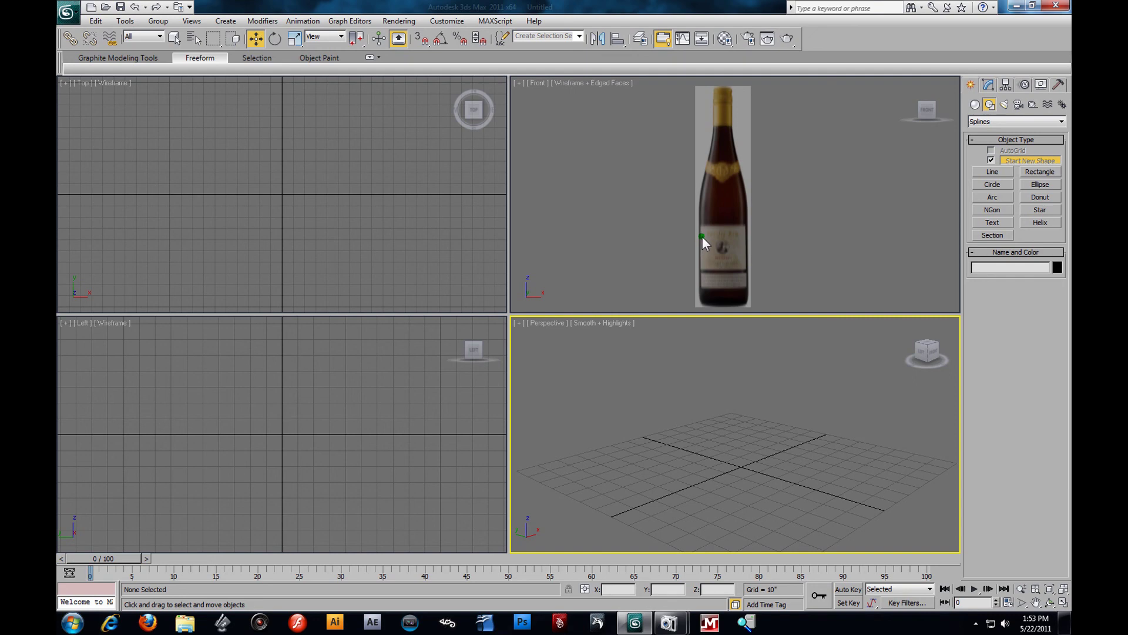
pyautogui.click(729, 262)
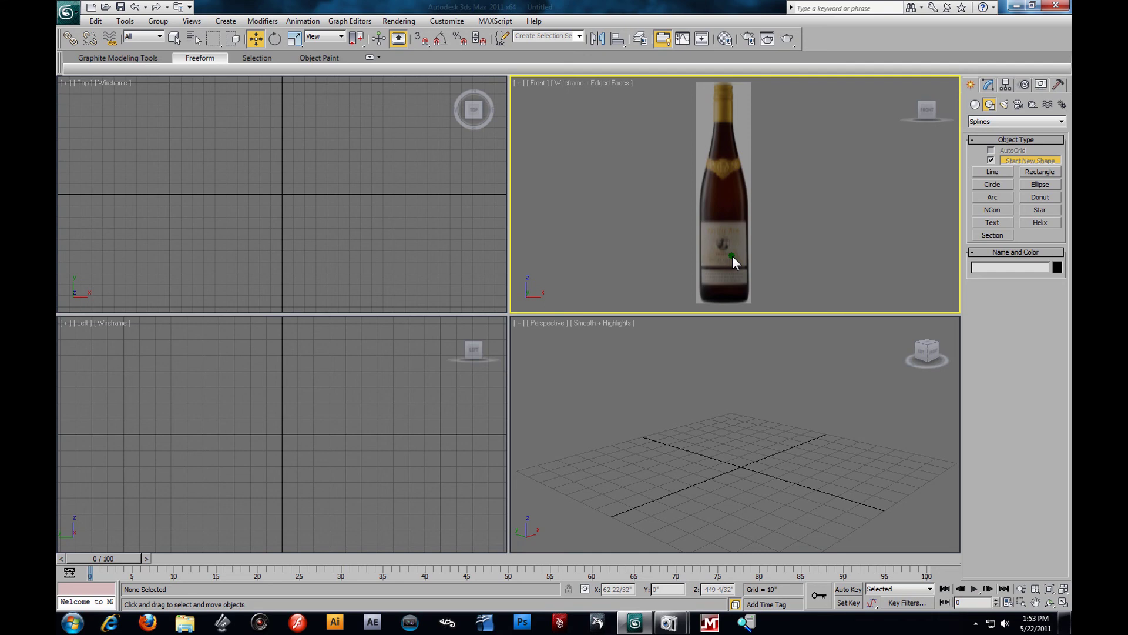
pyautogui.moveTo(732, 260); pyautogui.dragTo(738, 259, button='middle')
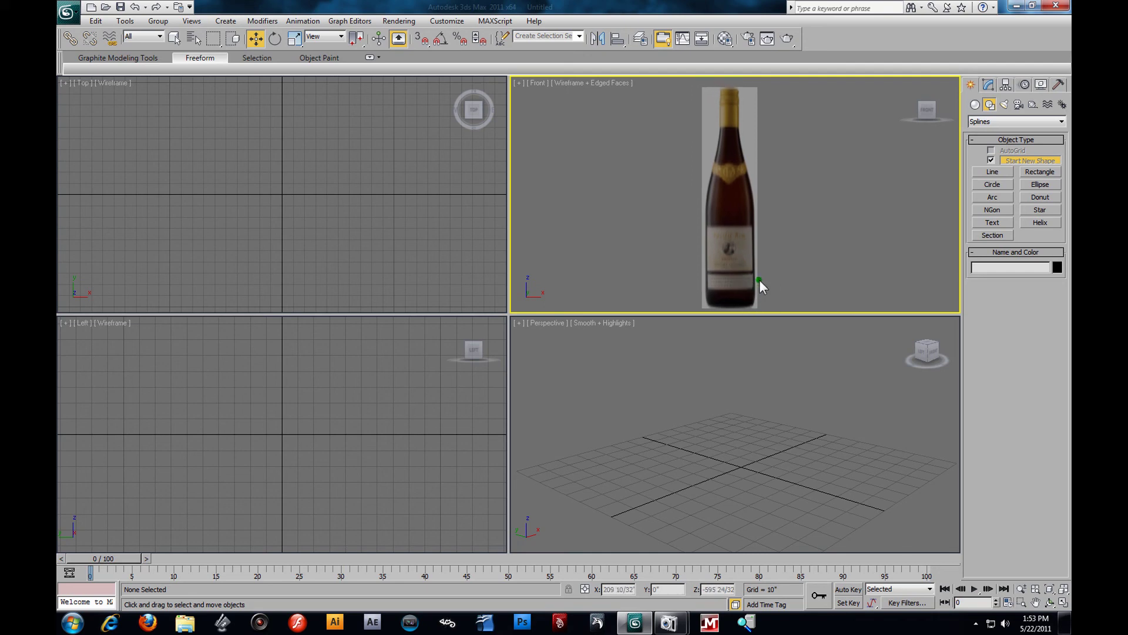
pyautogui.moveTo(744, 267); pyautogui.dragTo(732, 258, button='middle')
# Step: Create a cylinder at the grid origin in the Perspective viewport, with a radius of about 40 19/32" and height of about 85 15/32"
pyautogui.keyDown('alt'); pyautogui.moveTo(728, 444); pyautogui.dragTo(714, 425, button='middle'); pyautogui.keyUp('alt')
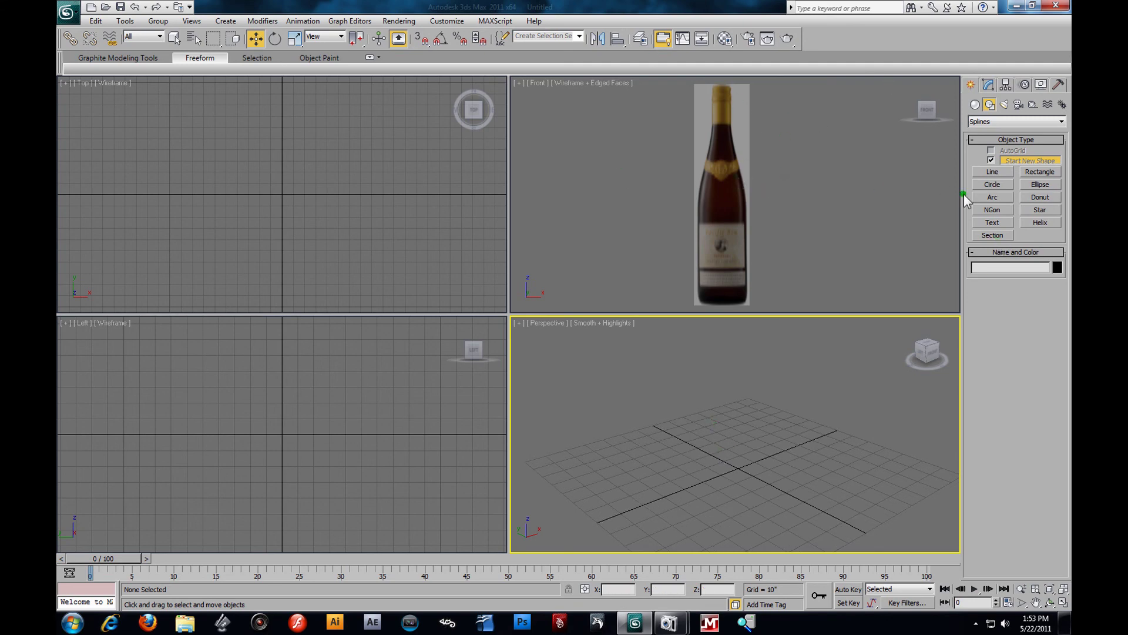
pyautogui.click(975, 104)
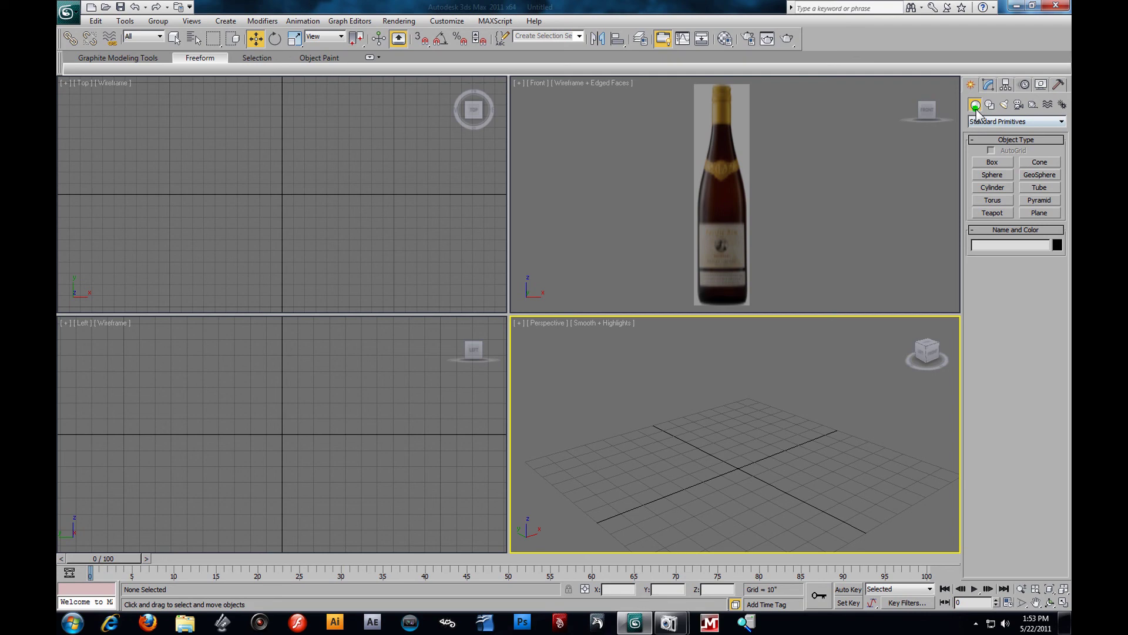
pyautogui.click(1004, 187)
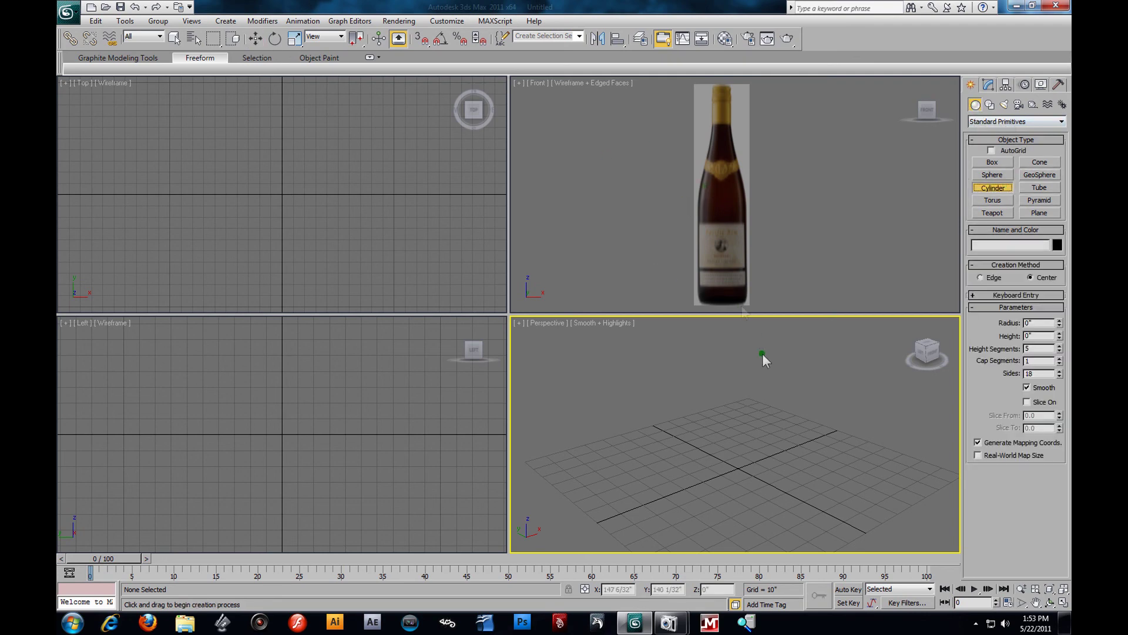
pyautogui.moveTo(738, 466); pyautogui.dragTo(753, 514)
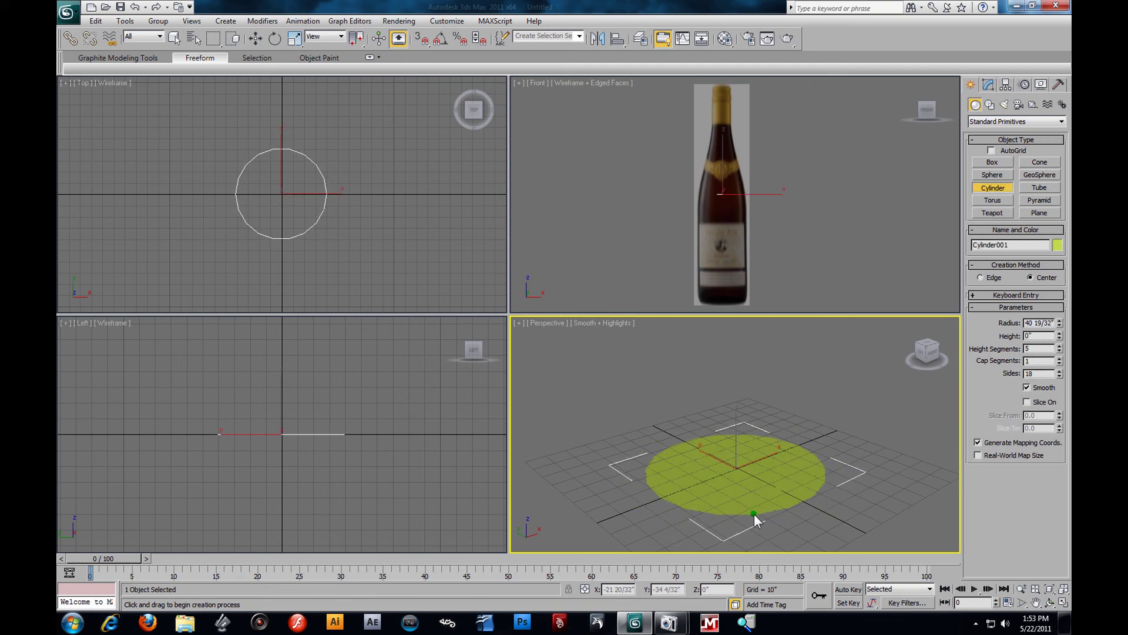
pyautogui.click(738, 299)
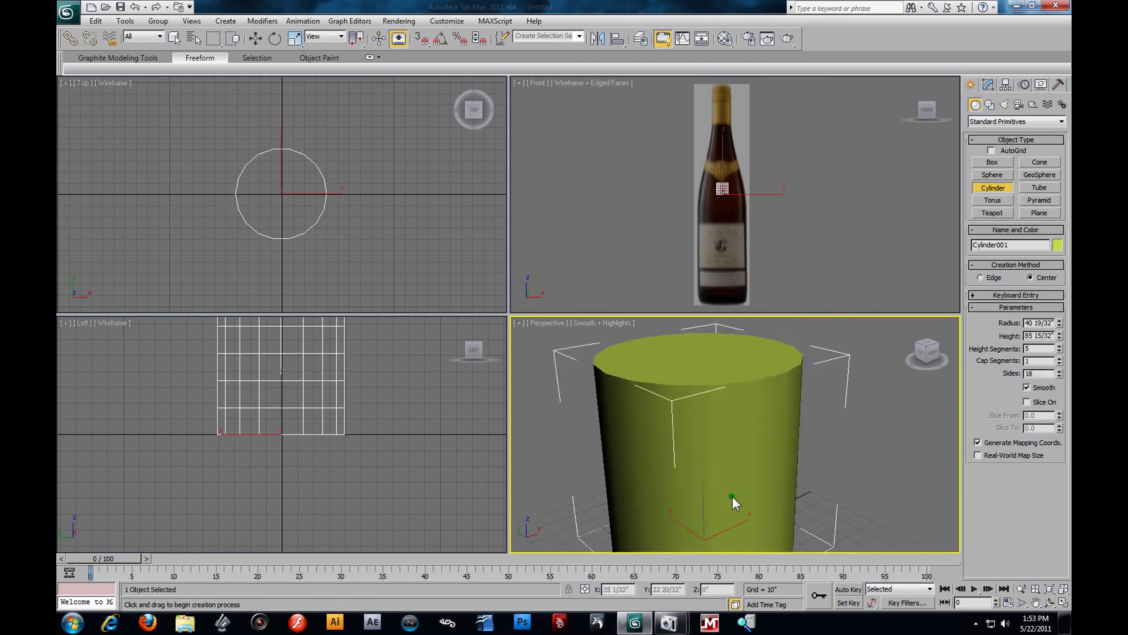
pyautogui.click(732, 496)
# Step: Compare the cylinder's size with the bottle background in the Front viewport, ending with the Perspective viewport active
pyautogui.rightClick(736, 236)
pyautogui.scroll(-3, 749, 272)
pyautogui.rightClick(686, 420)
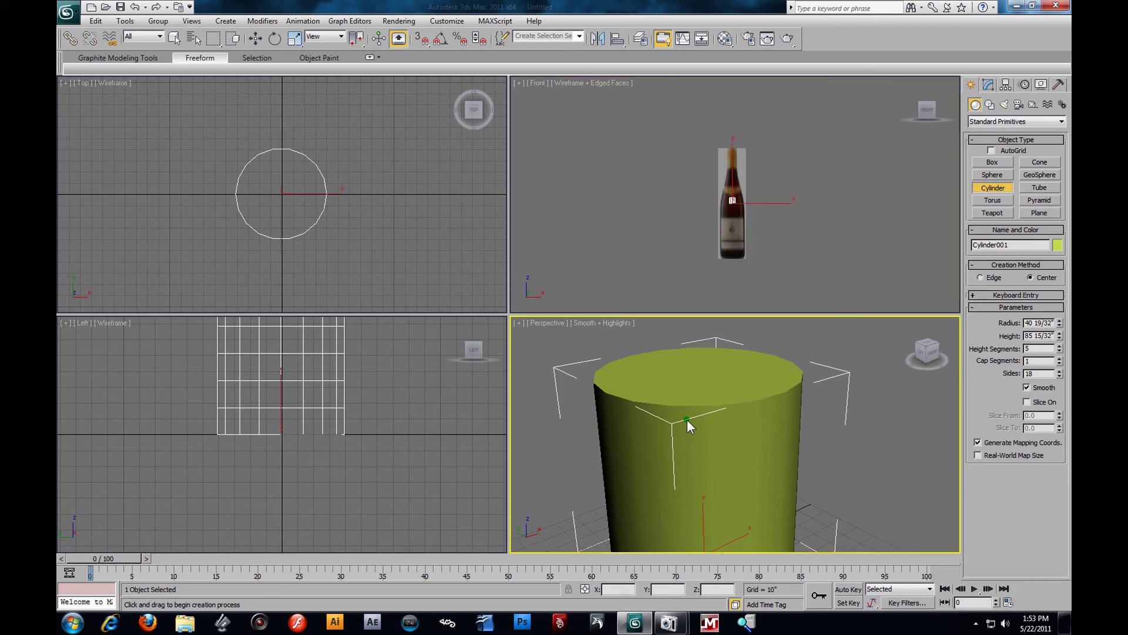
# Step: Turn on edged faces in the Perspective viewport and uniformly scale the cylinder to about 480 percent
pyautogui.press('F4')
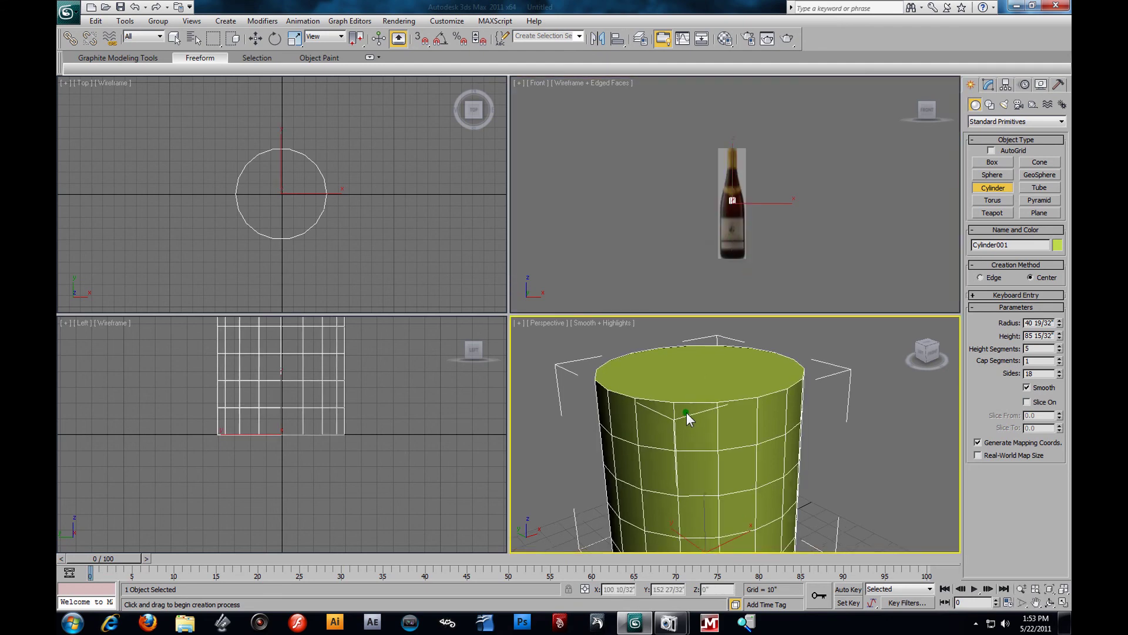
pyautogui.scroll(-4, 686, 413)
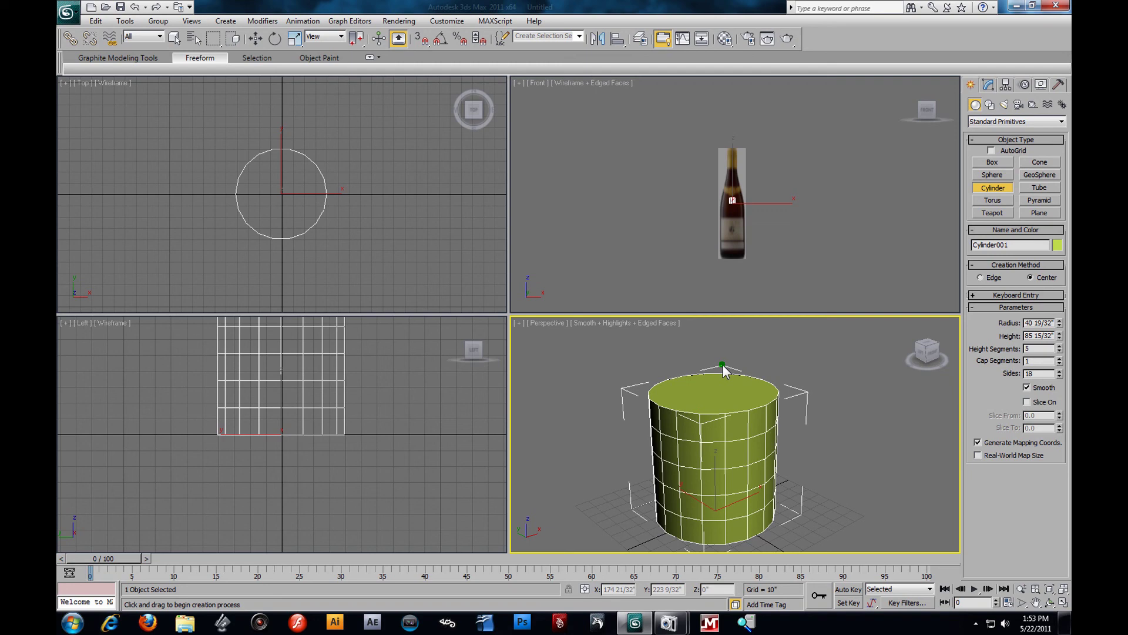
pyautogui.click(299, 40)
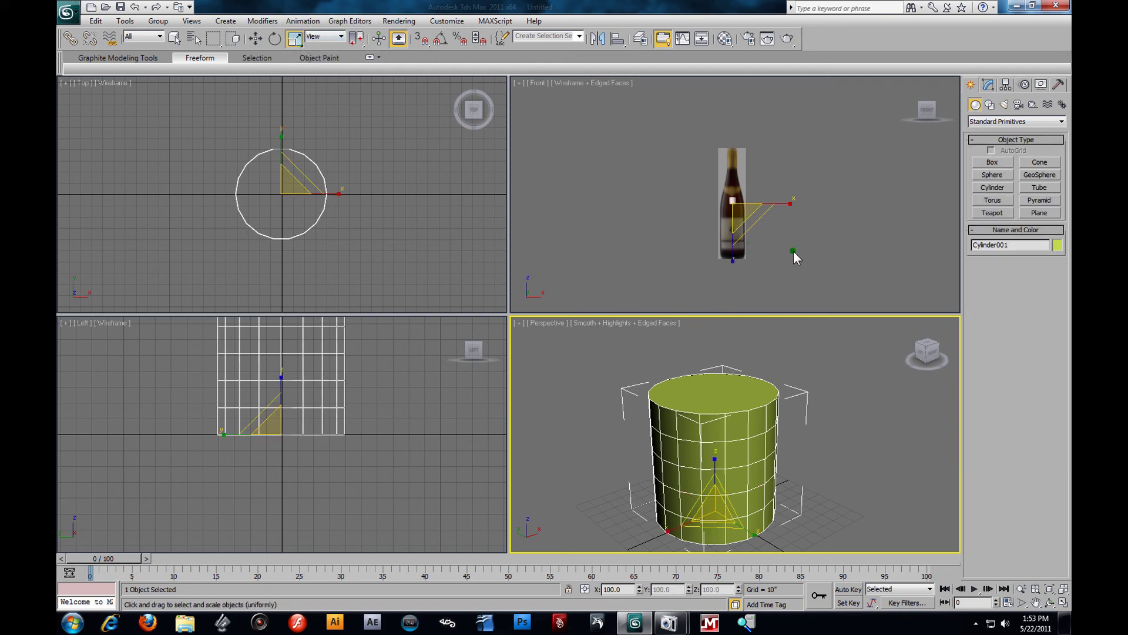
pyautogui.click(739, 213)
pyautogui.moveTo(745, 197); pyautogui.dragTo(427, 597)
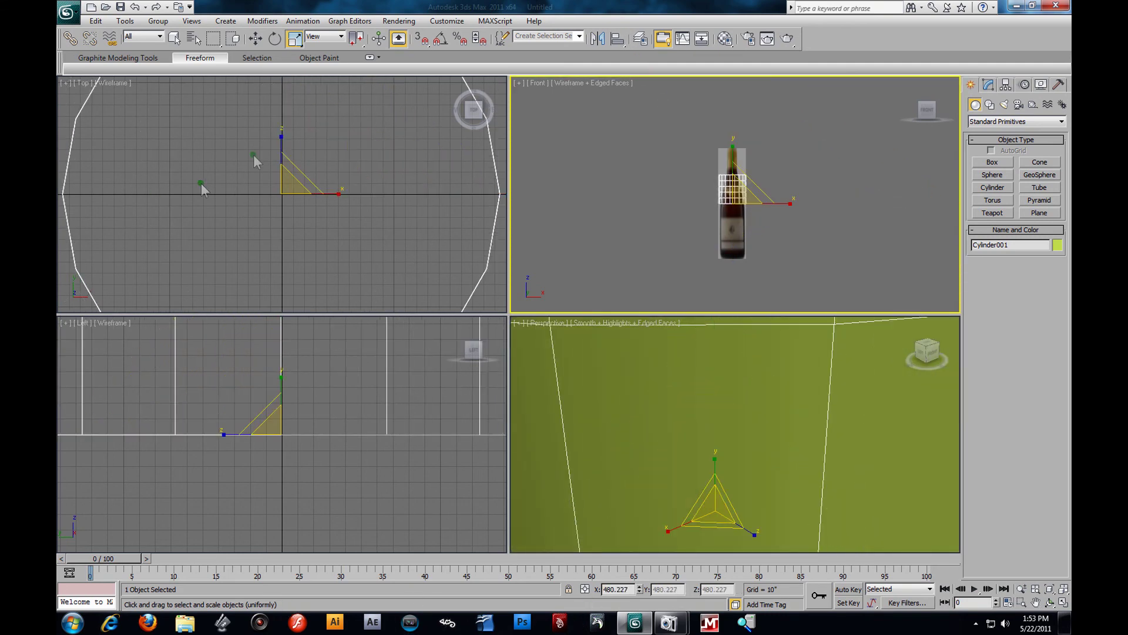
# Step: Move the cylinder down onto the bottle's lower part in the Front viewport, to a Z position of about -754 12/32"
pyautogui.click(256, 38)
pyautogui.scroll(-2, 723, 224)
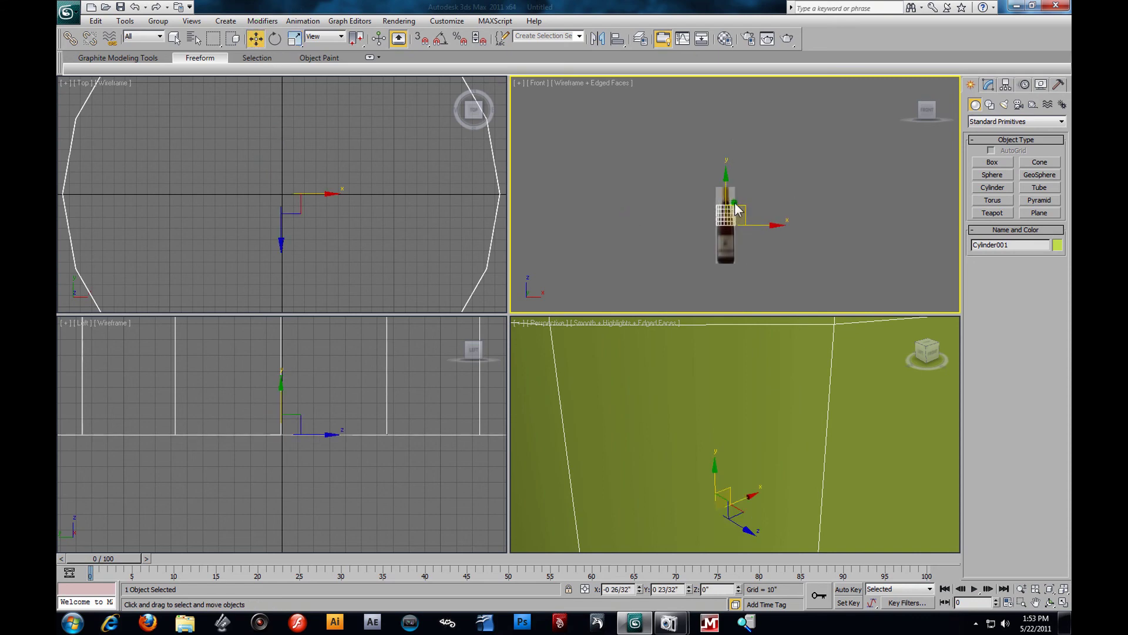
pyautogui.moveTo(727, 219); pyautogui.dragTo(757, 277)
pyautogui.scroll(4, 757, 271)
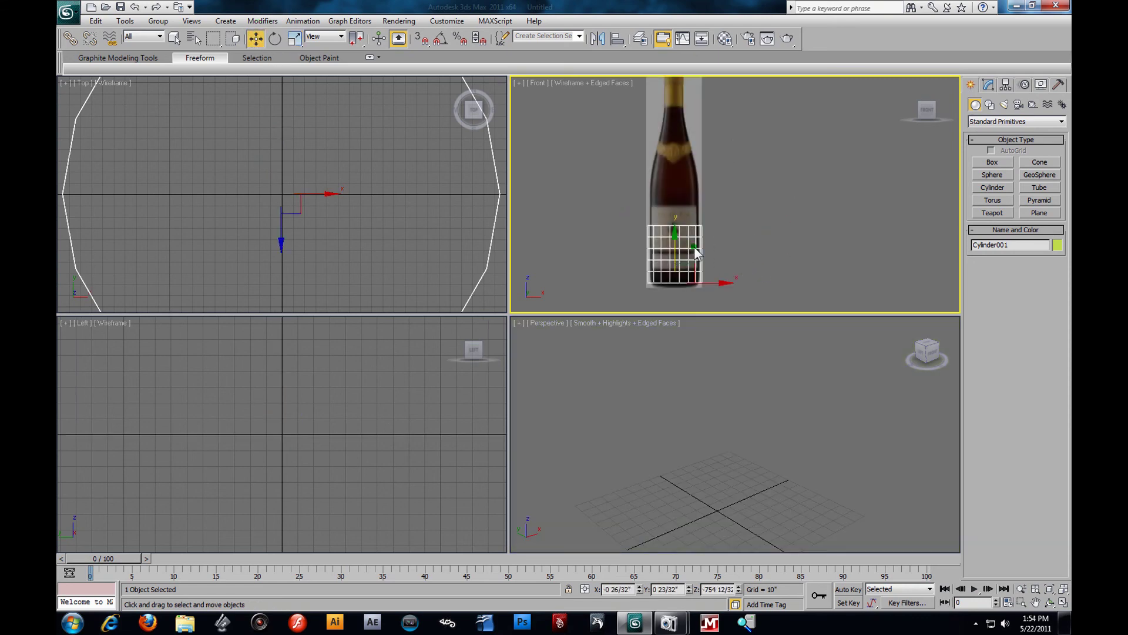
pyautogui.moveTo(670, 259); pyautogui.dragTo(782, 246, button='middle')
# Step: Uniformly scale the cylinder to about 1028 percent, wider than the bottle background, and frame it in the Perspective viewport
pyautogui.click(295, 38)
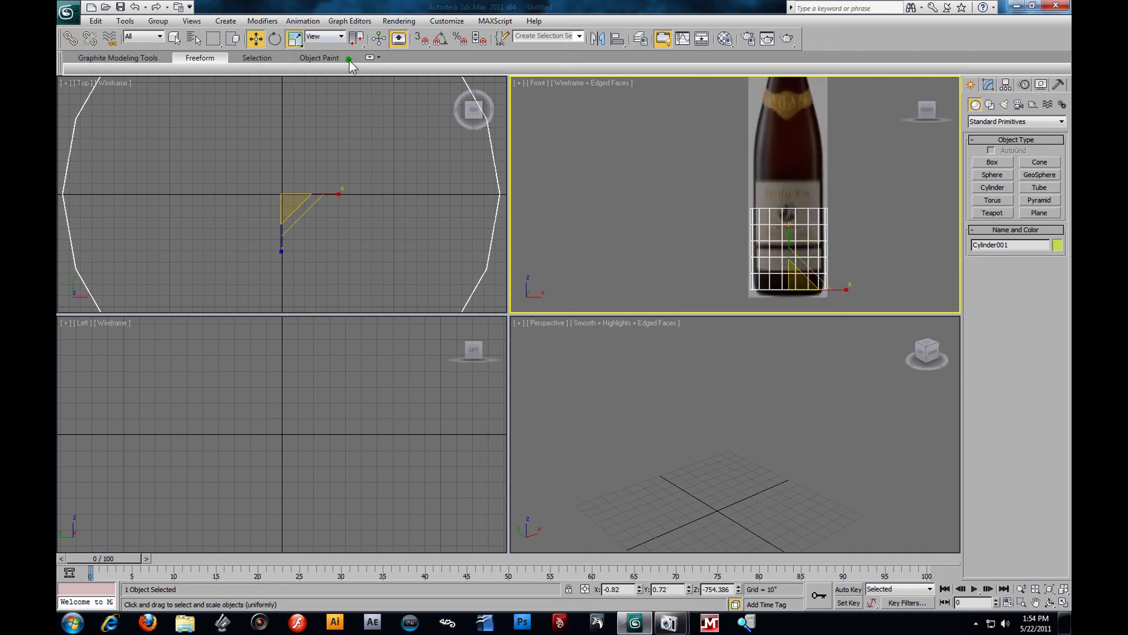
pyautogui.moveTo(795, 284); pyautogui.dragTo(760, 214)
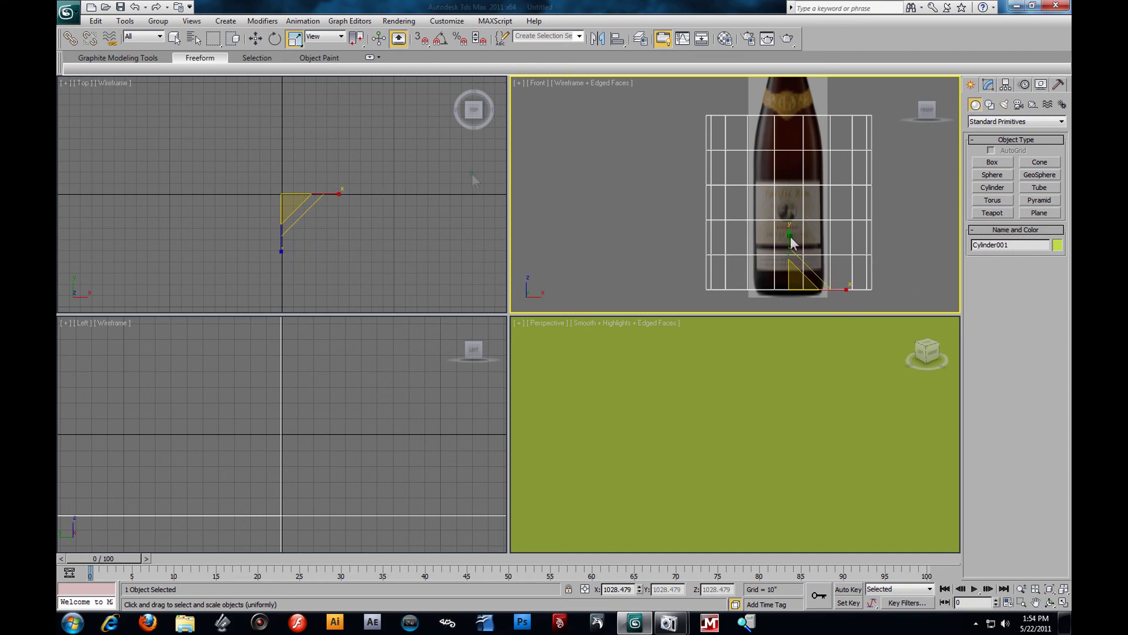
pyautogui.click(764, 464)
pyautogui.scroll(-6, 762, 432)
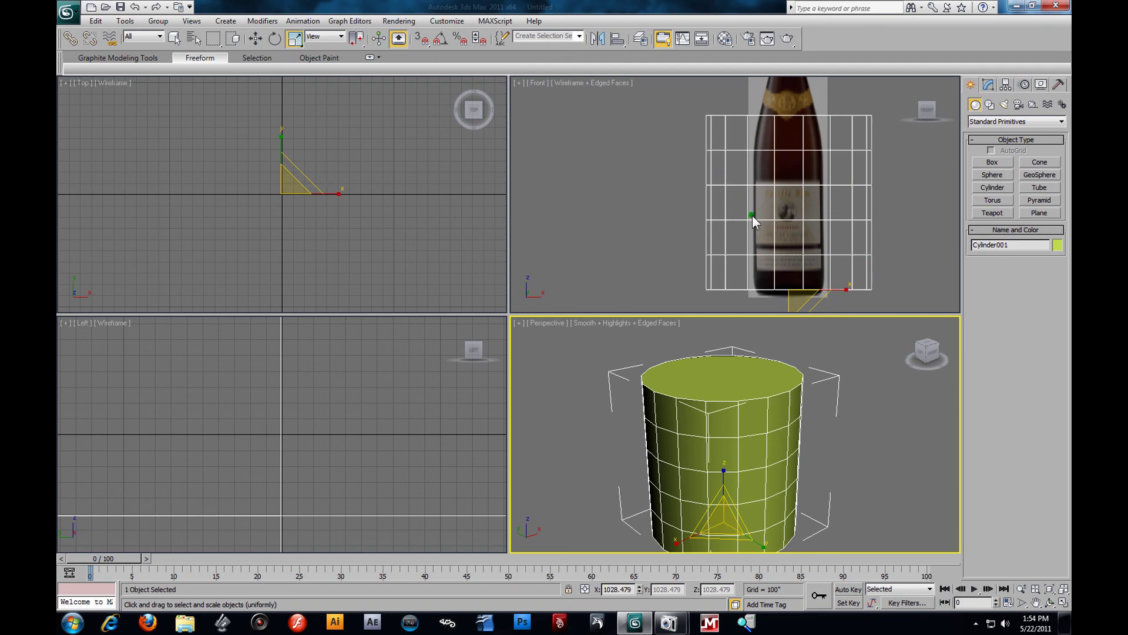
# Step: Lower the cylinder in the Front viewport to align its bottom edge with the bottle's base, at Z about -780 16/32"
pyautogui.click(255, 39)
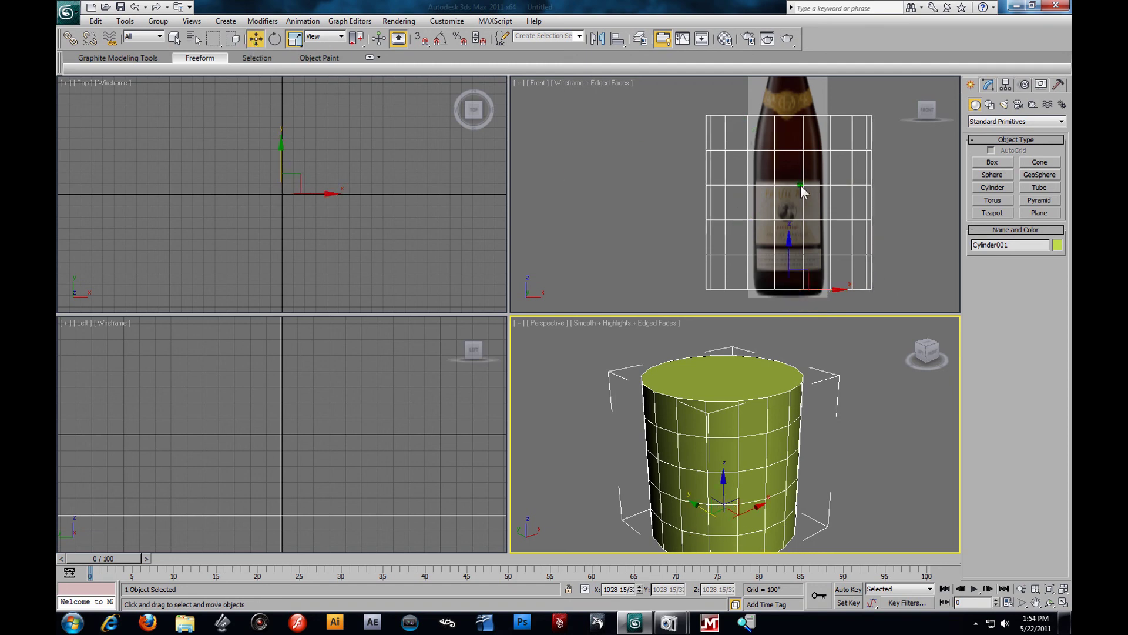
pyautogui.rightClick(848, 179)
pyautogui.click(842, 181)
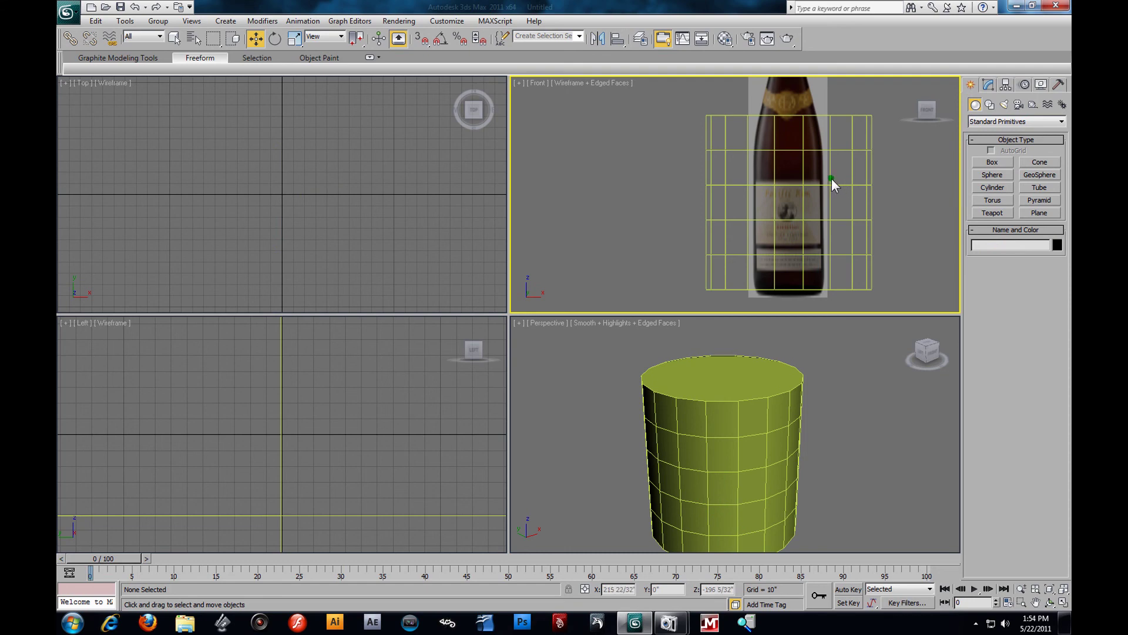
pyautogui.click(744, 171)
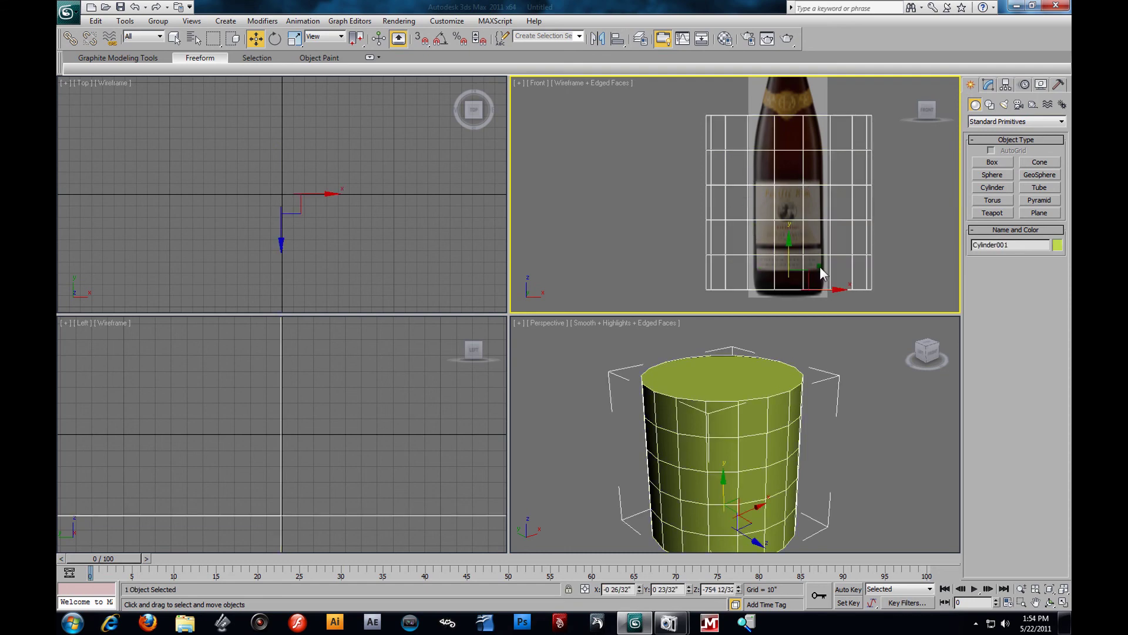
pyautogui.click(859, 430)
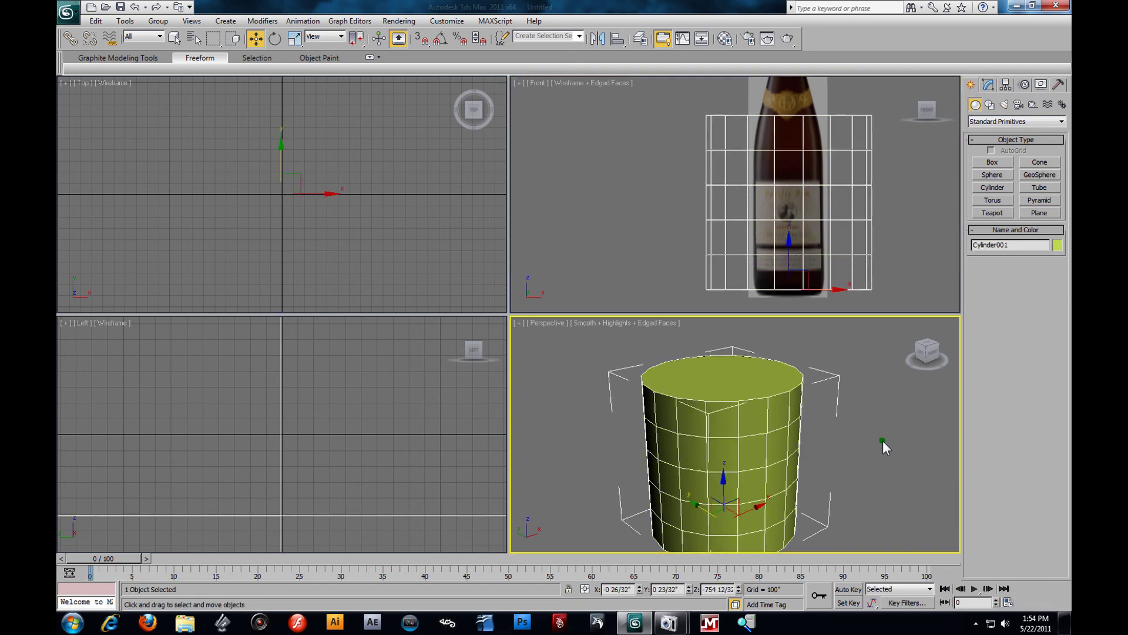
pyautogui.click(754, 449)
pyautogui.click(841, 439)
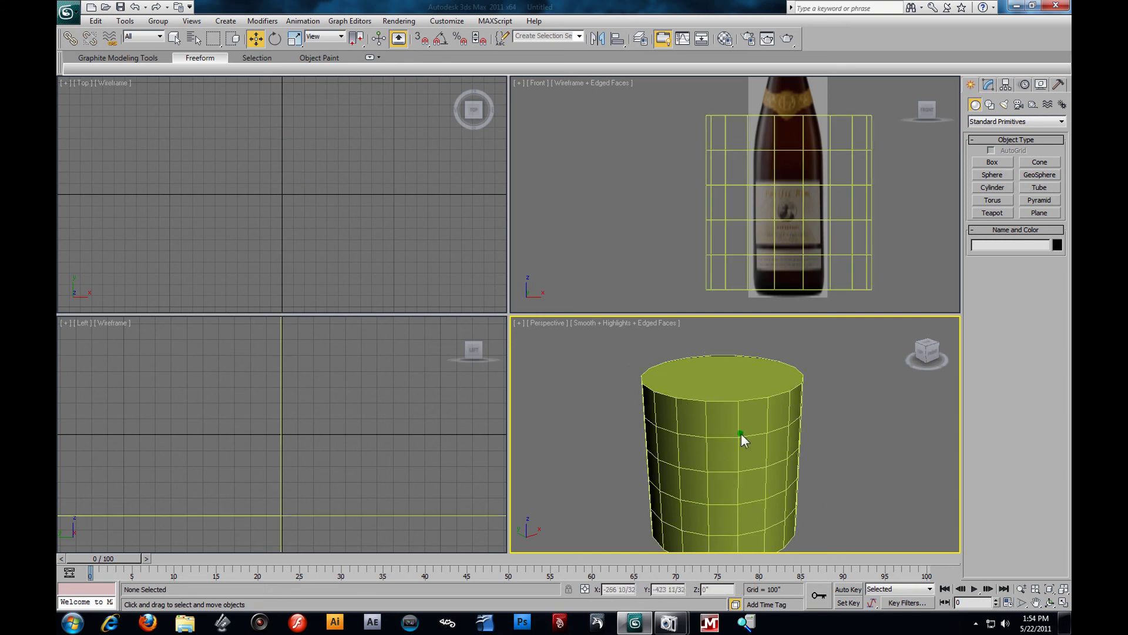
pyautogui.click(800, 192)
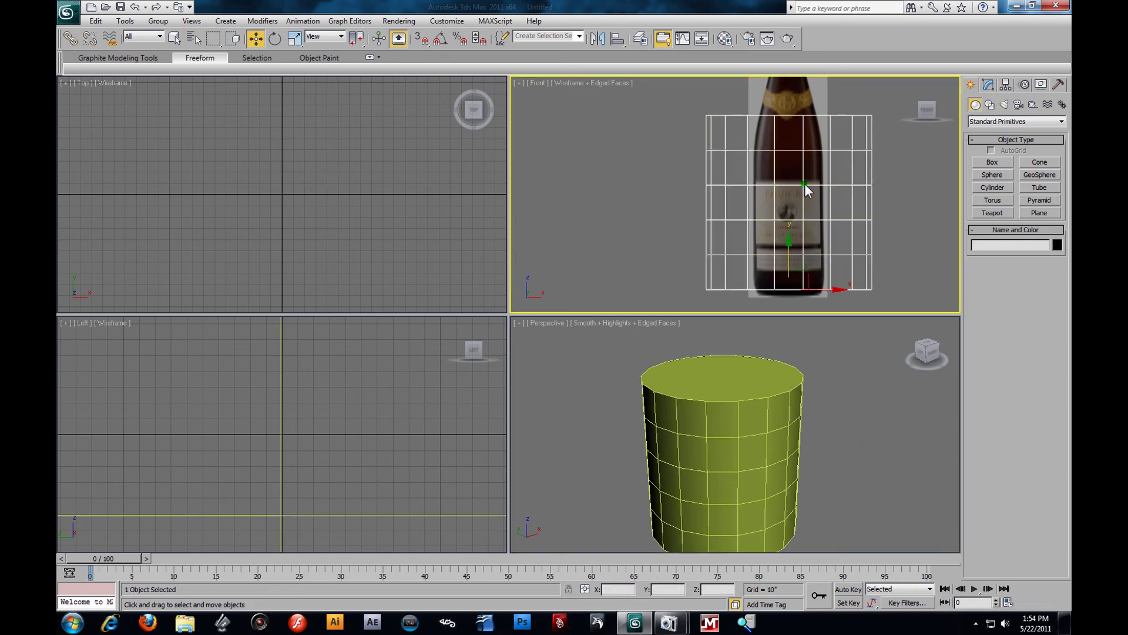
pyautogui.moveTo(789, 244); pyautogui.dragTo(789, 248)
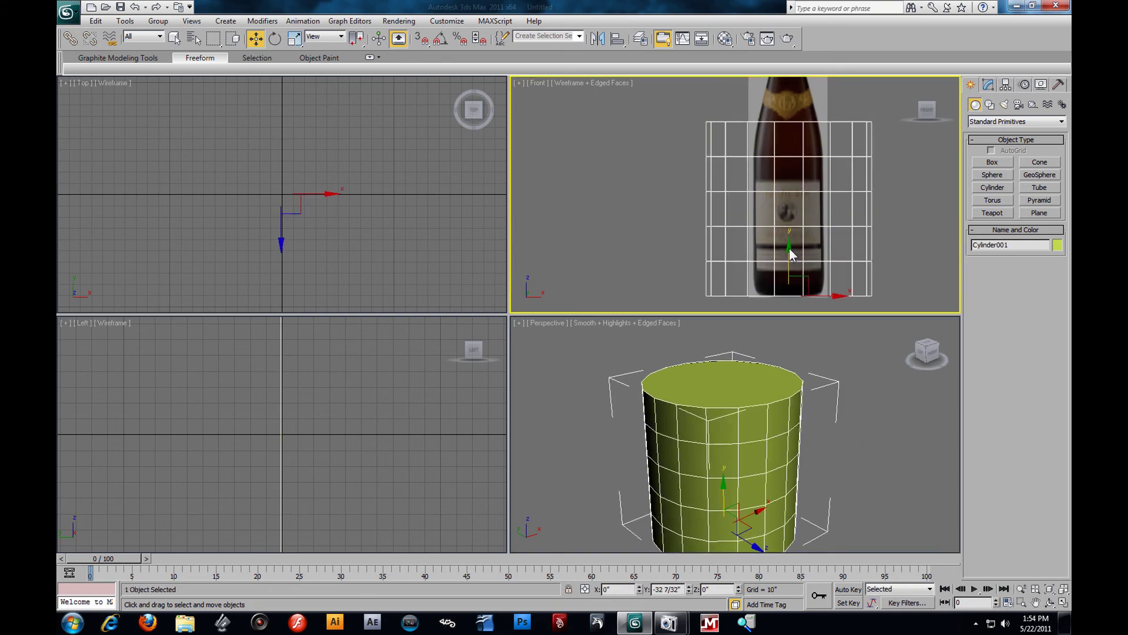
# Step: Reduce the cylinder's number of sides to 8
pyautogui.click(853, 467)
pyautogui.click(738, 452)
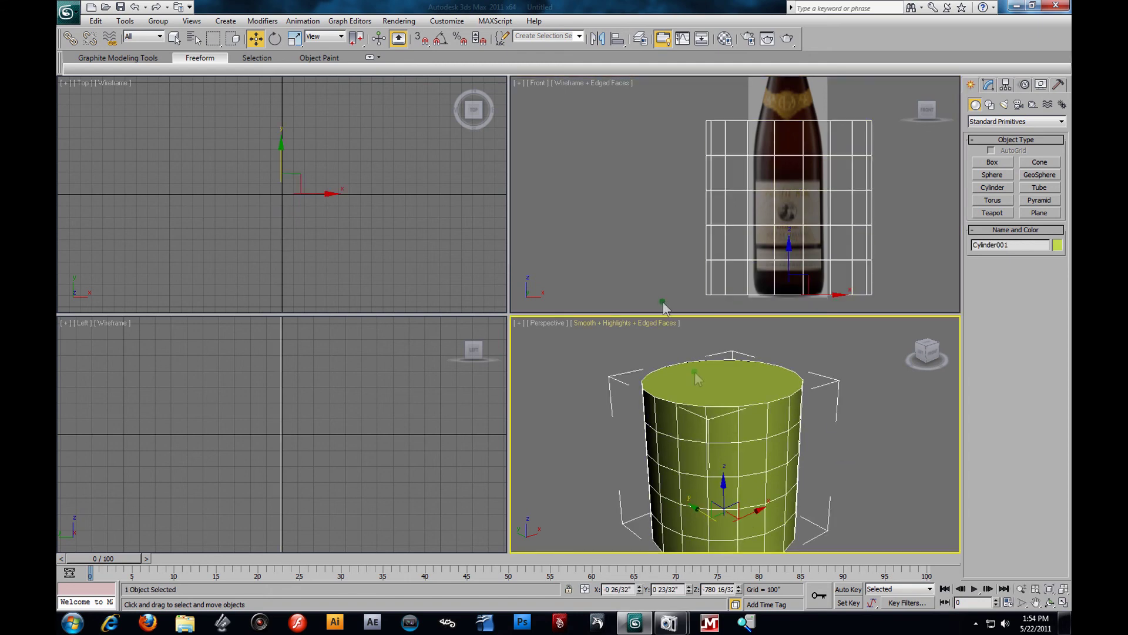
pyautogui.moveTo(748, 443); pyautogui.dragTo(666, 410, button='middle')
pyautogui.keyDown('alt'); pyautogui.moveTo(738, 417); pyautogui.dragTo(837, 463, button='middle'); pyautogui.keyUp('alt')
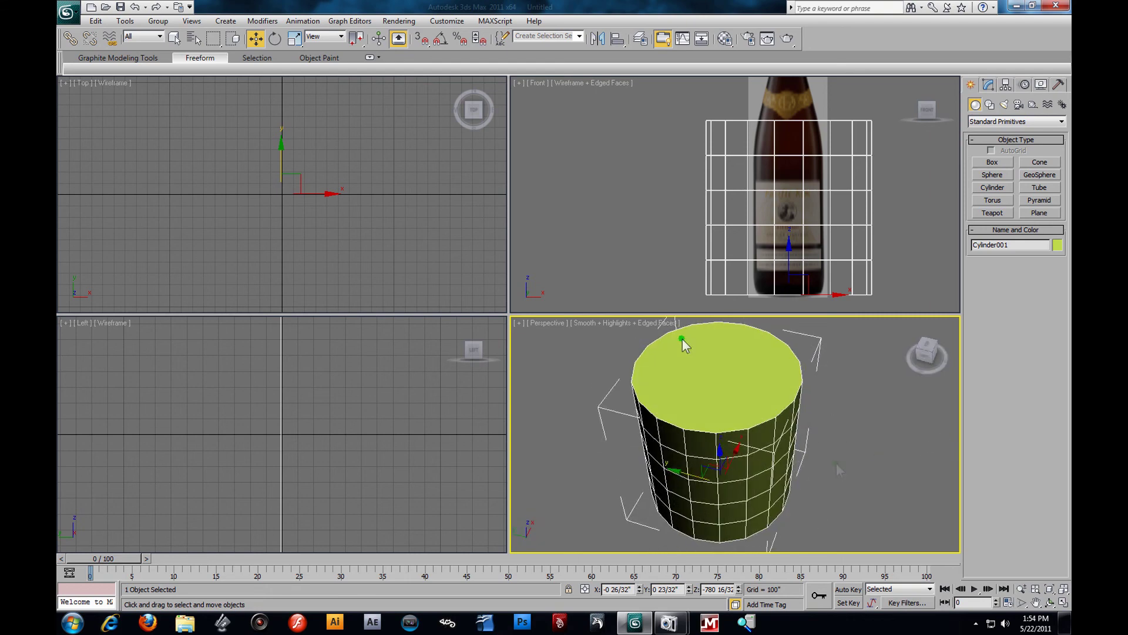
pyautogui.click(986, 85)
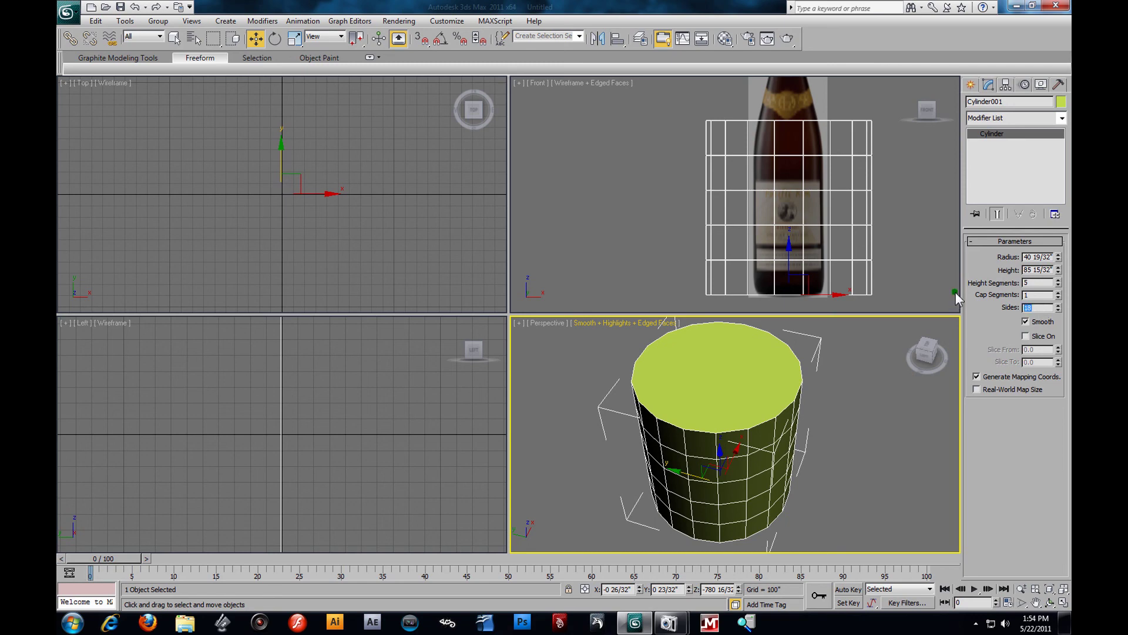
pyautogui.write('8')
pyautogui.press('Return')
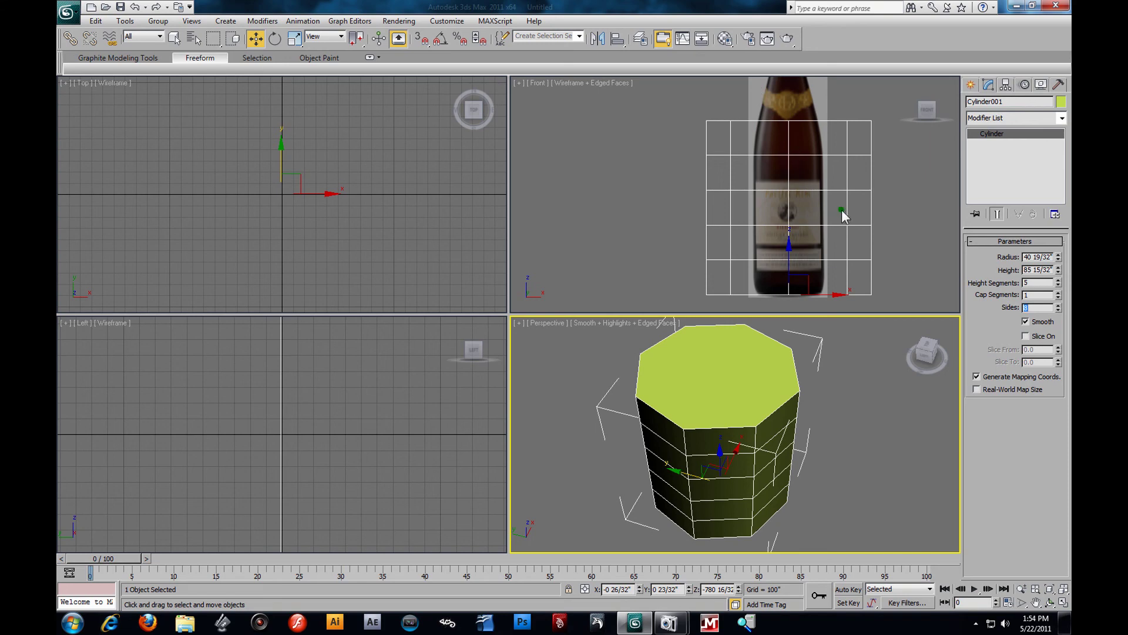
# Step: Set the cylinder's height segments to 3
pyautogui.scroll(-3, 891, 217)
pyautogui.moveTo(870, 209); pyautogui.dragTo(866, 225, button='middle')
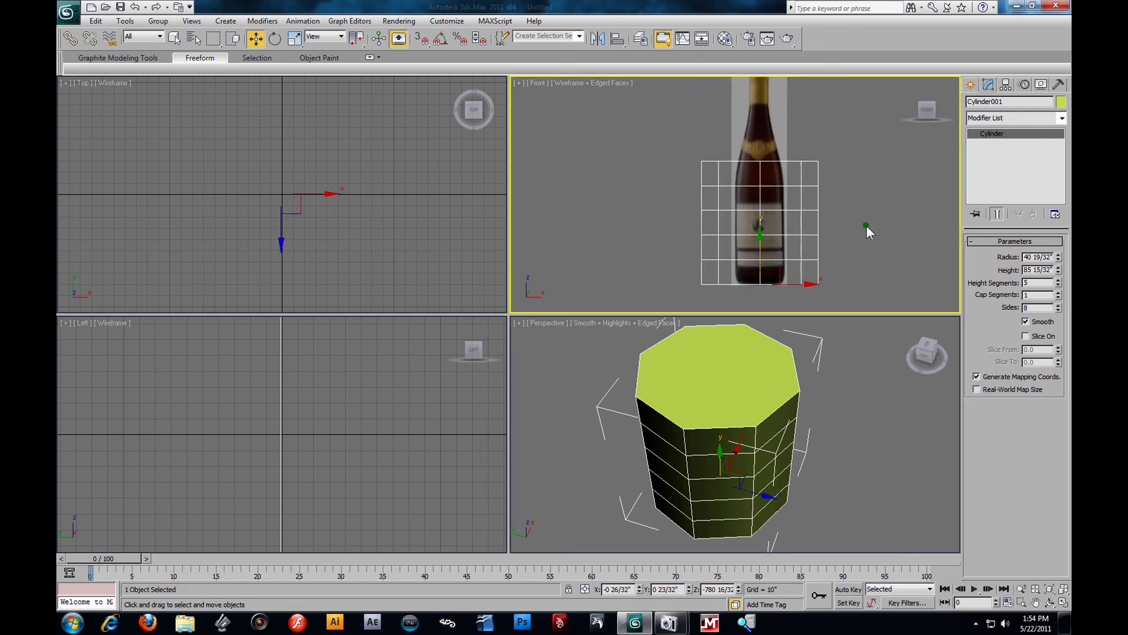
pyautogui.scroll(2, 862, 223)
pyautogui.scroll(-2, 851, 208)
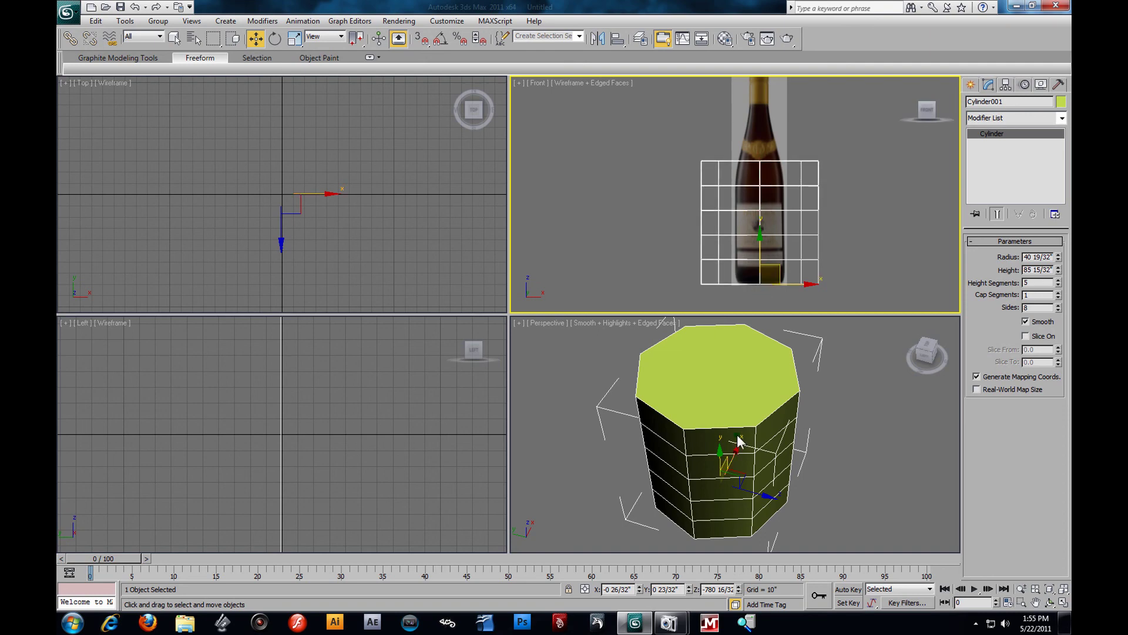
pyautogui.keyDown('alt'); pyautogui.moveTo(782, 476); pyautogui.dragTo(810, 456, button='middle'); pyautogui.keyUp('alt')
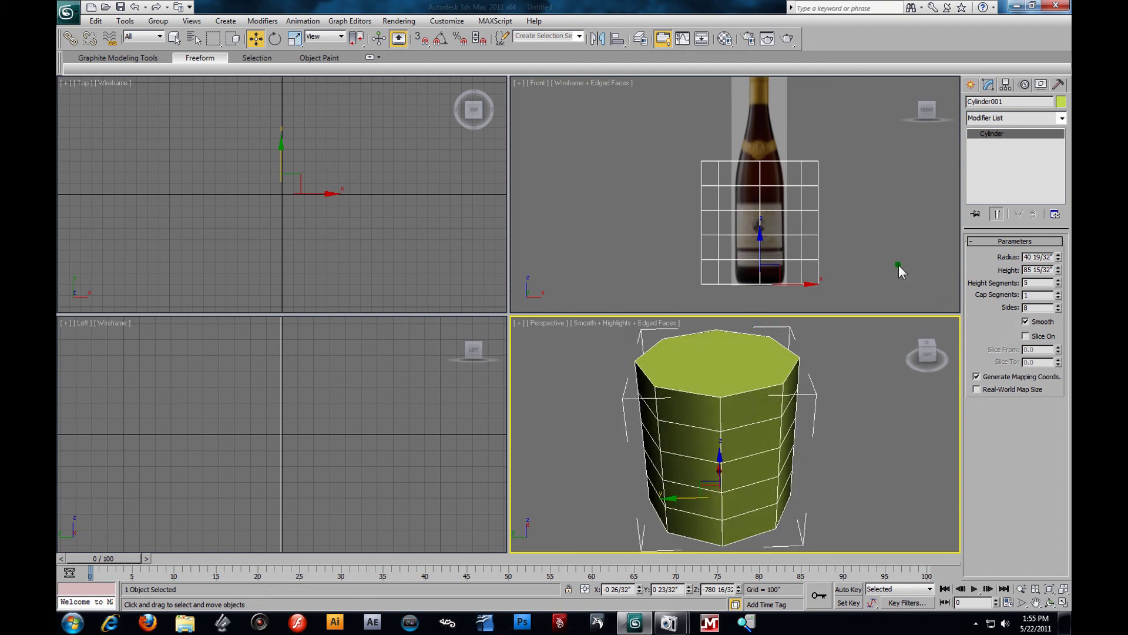
pyautogui.write('3')
pyautogui.press('Return')
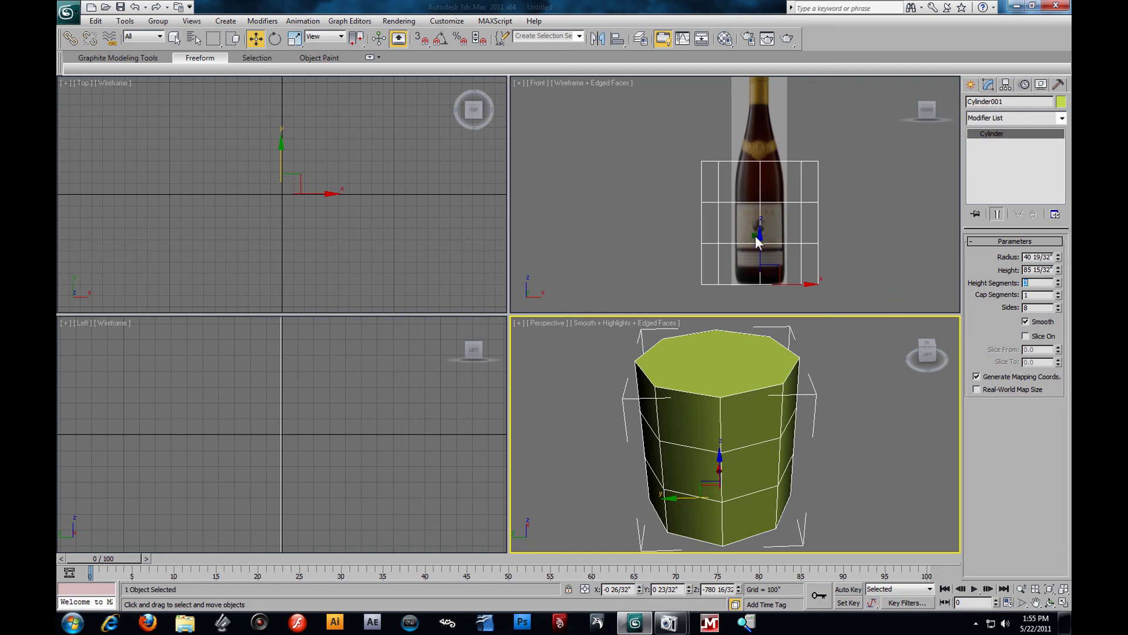
pyautogui.moveTo(806, 454)
pyautogui.keyDown('alt'); pyautogui.mouseDown(button='middle')
pyautogui.moveTo(801, 409)
pyautogui.moveTo(815, 418)
pyautogui.moveTo(817, 453)
pyautogui.mouseUp(button='middle'); pyautogui.keyUp('alt')
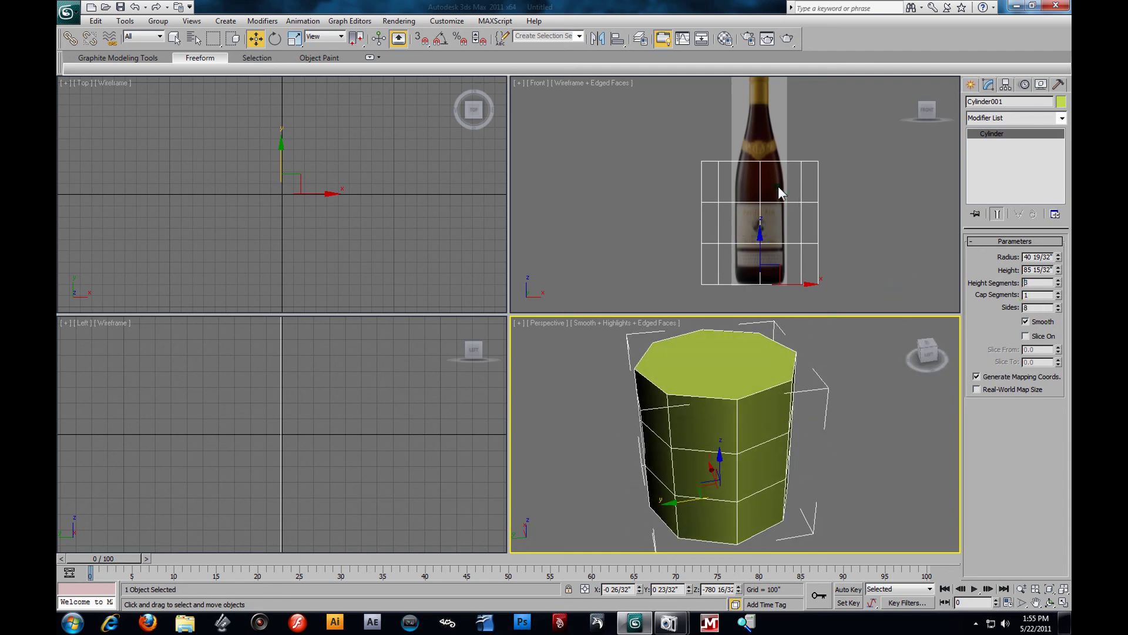
# Step: Uniformly enlarge the cylinder to about 1128 percent over the bottle background in the Front viewport
pyautogui.scroll(-2, 771, 200)
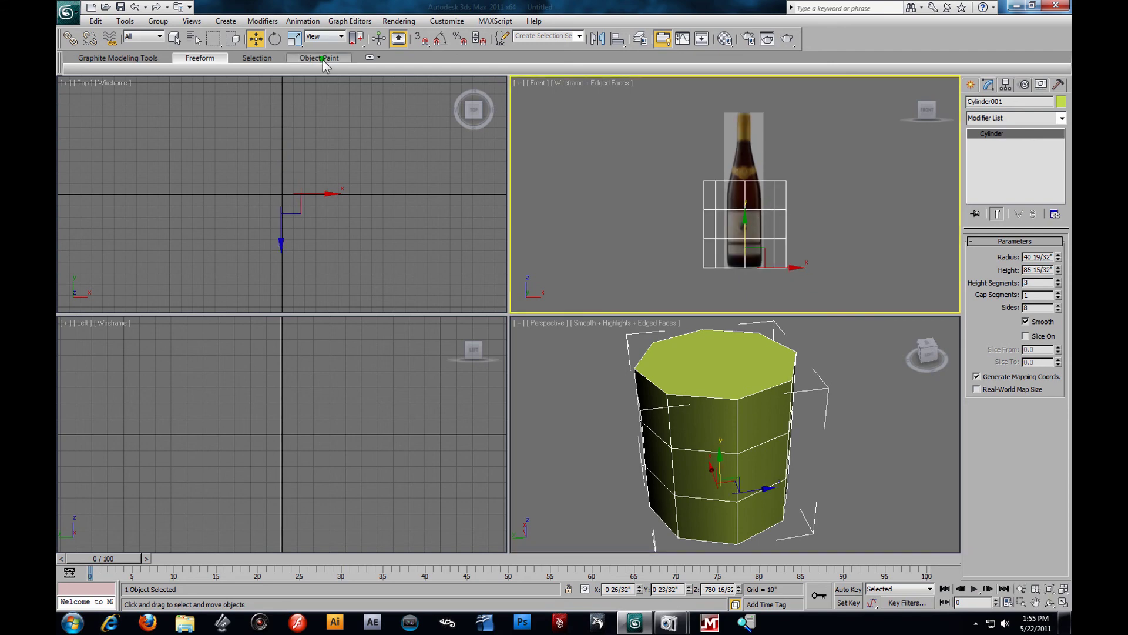
pyautogui.click(300, 40)
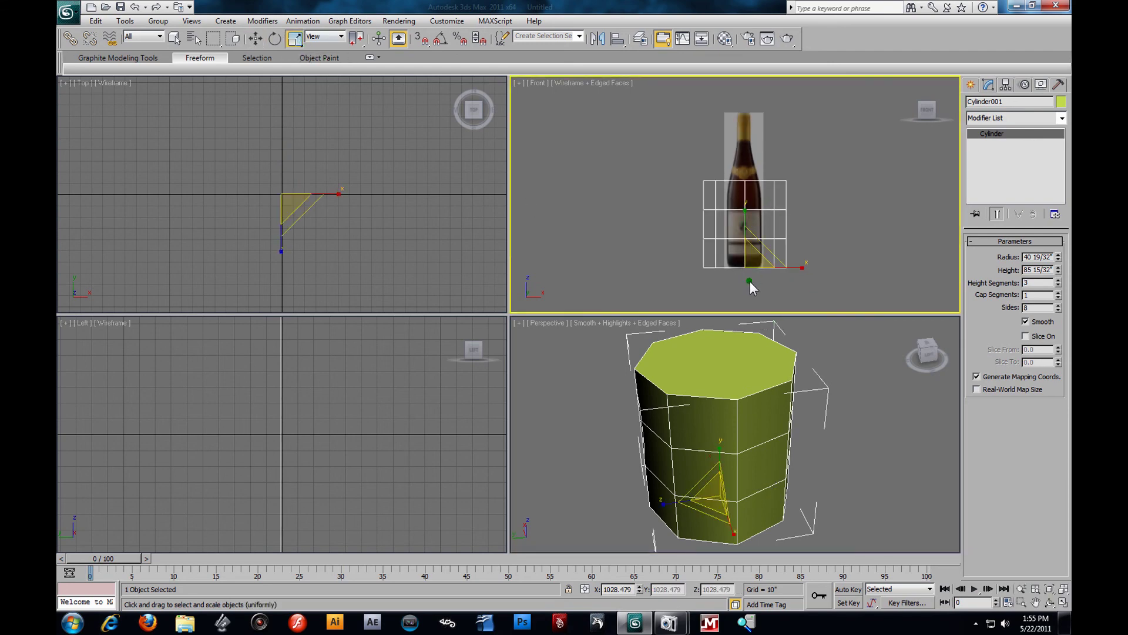
pyautogui.scroll(3, 813, 263)
pyautogui.scroll(-1, 815, 265)
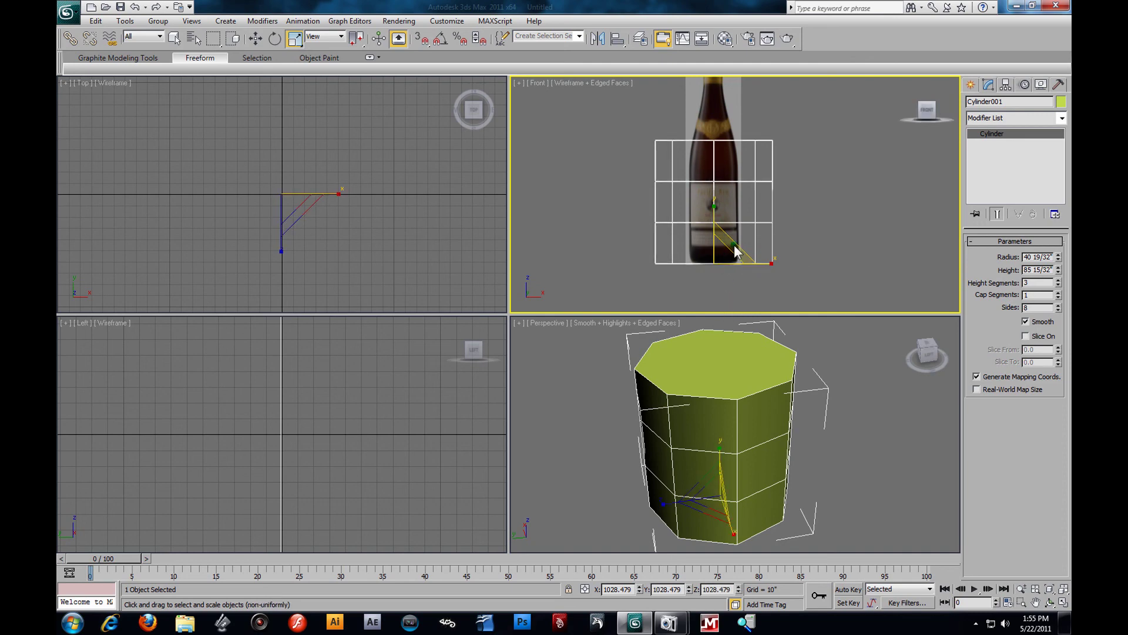
pyautogui.moveTo(722, 267)
pyautogui.mouseDown()
pyautogui.moveTo(700, 221)
pyautogui.moveTo(710, 252)
pyautogui.mouseUp()
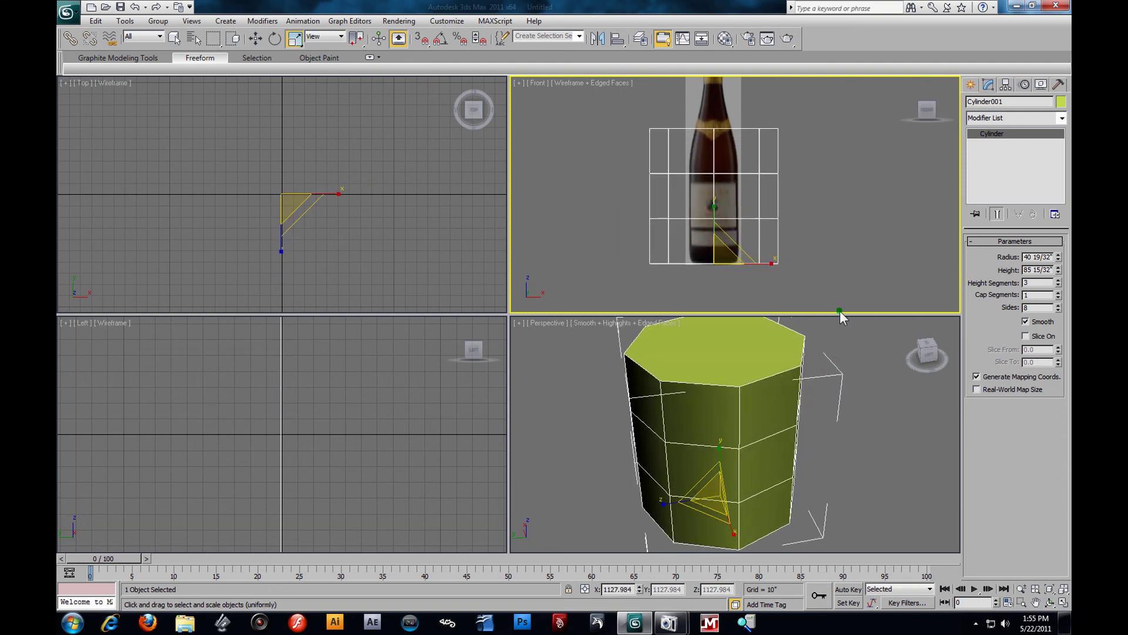
# Step: Reselect the cylinder and uniformly scale it down to about 770 percent in the Perspective viewport
pyautogui.hotkey('ctrl', 'shift', 'z')
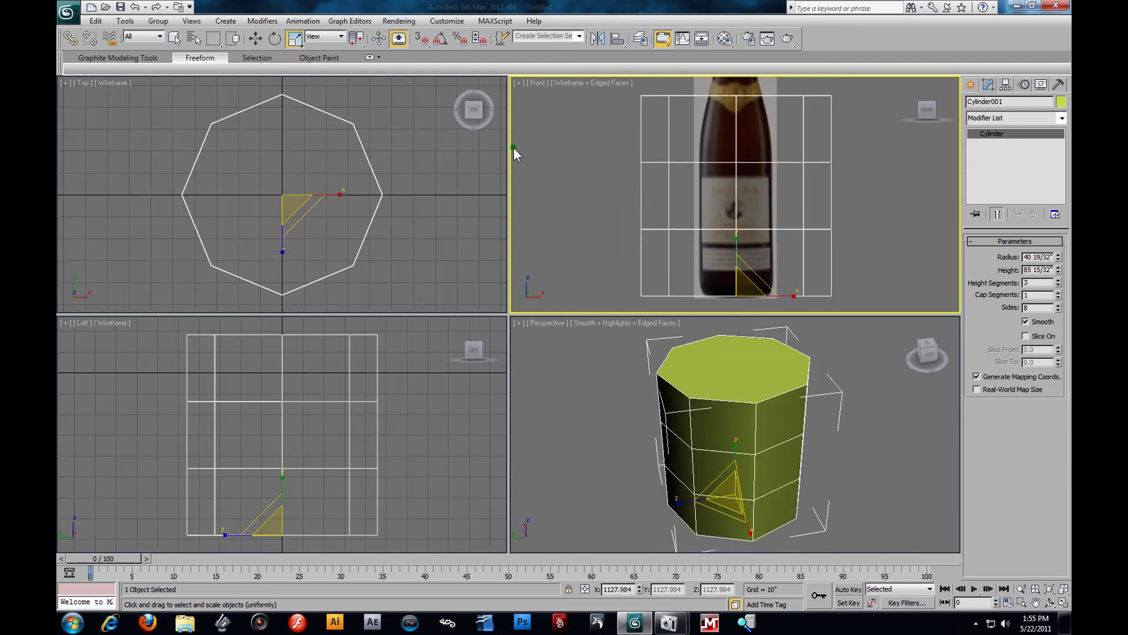
pyautogui.rightClick(523, 388)
pyautogui.click(445, 396)
pyautogui.click(406, 222)
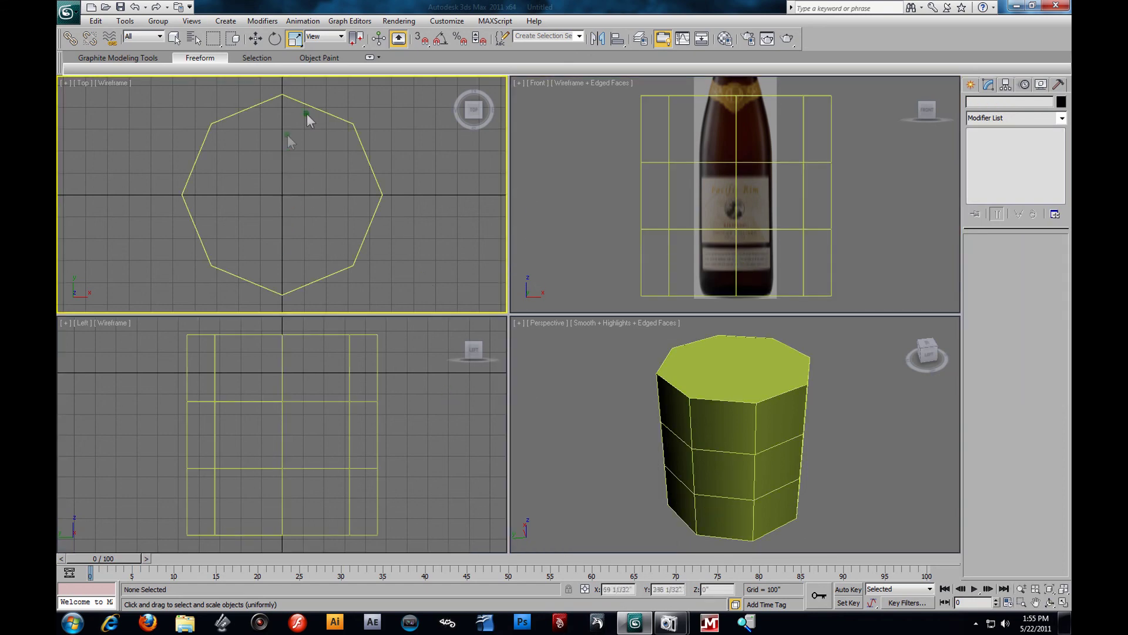
pyautogui.click(358, 141)
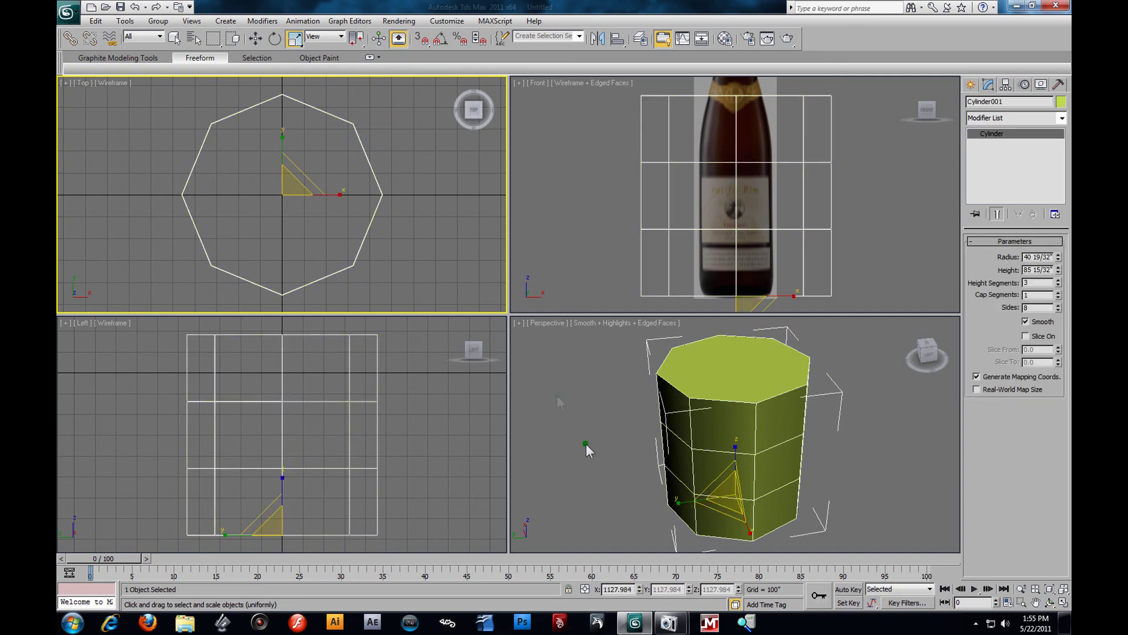
pyautogui.moveTo(727, 491); pyautogui.dragTo(715, 520)
pyautogui.press('r')
pyautogui.moveTo(716, 479)
pyautogui.mouseDown()
pyautogui.moveTo(703, 451)
pyautogui.moveTo(724, 539)
pyautogui.moveTo(668, 372)
pyautogui.moveTo(728, 529)
pyautogui.moveTo(683, 438)
pyautogui.moveTo(730, 517)
pyautogui.moveTo(647, 352)
pyautogui.moveTo(720, 554)
pyautogui.moveTo(711, 485)
pyautogui.mouseUp()
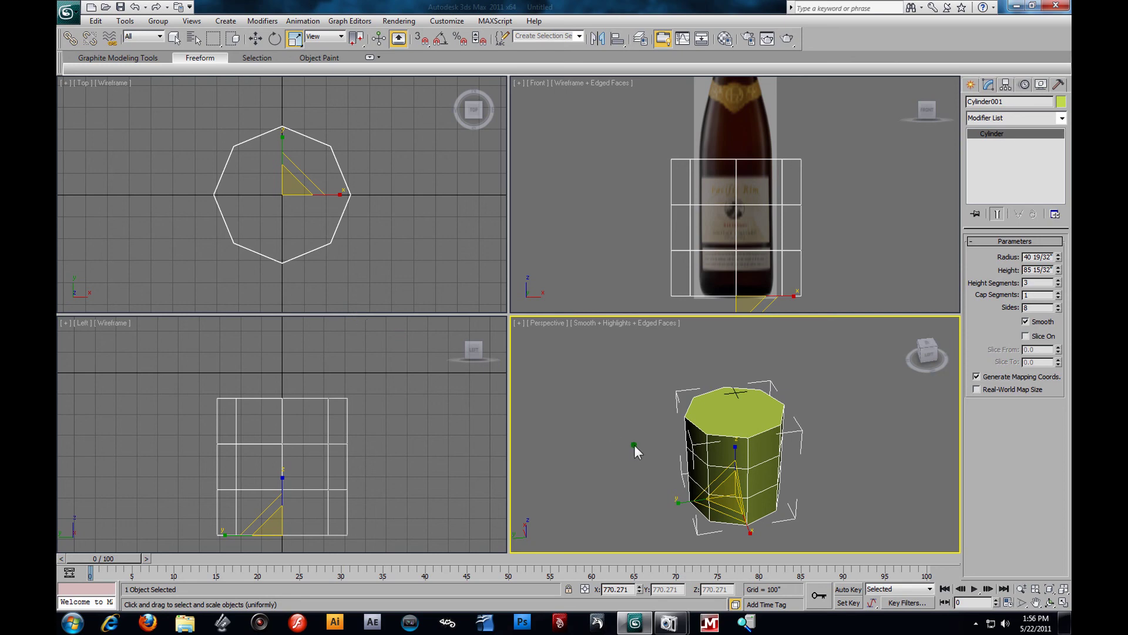
# Step: Deselect the cylinder and inspect it from a higher angle in the maximized Perspective viewport, ending in the four-viewport layout
pyautogui.click(640, 416)
pyautogui.hotkey('alt', 'w')
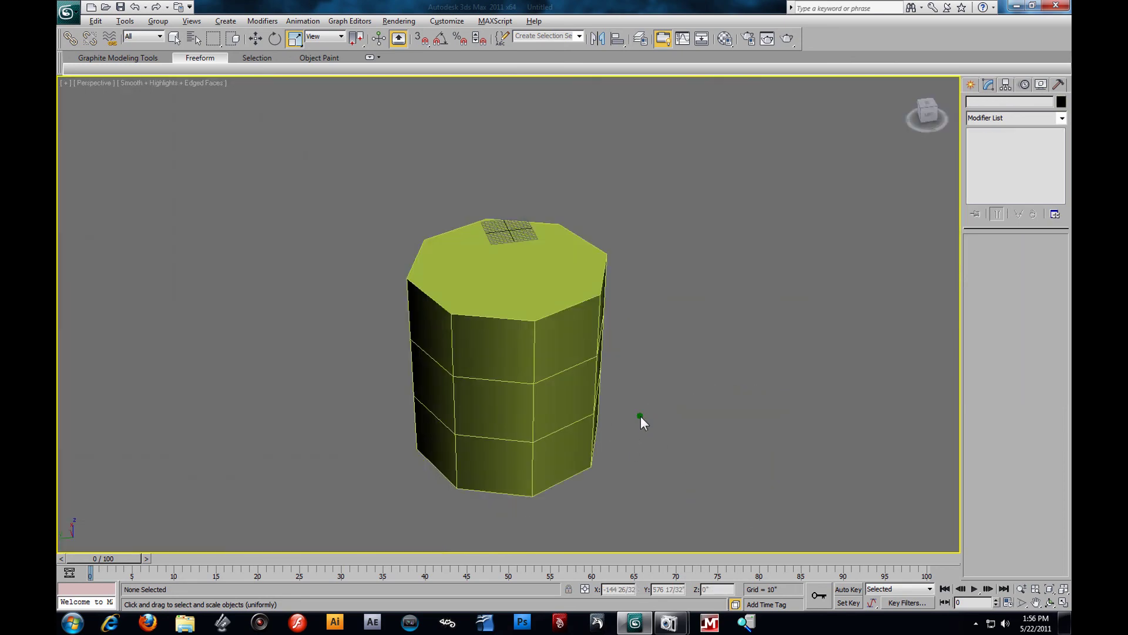
pyautogui.keyDown('alt'); pyautogui.moveTo(590, 407); pyautogui.dragTo(574, 425, button='middle'); pyautogui.keyUp('alt')
pyautogui.hotkey('alt', 'w')
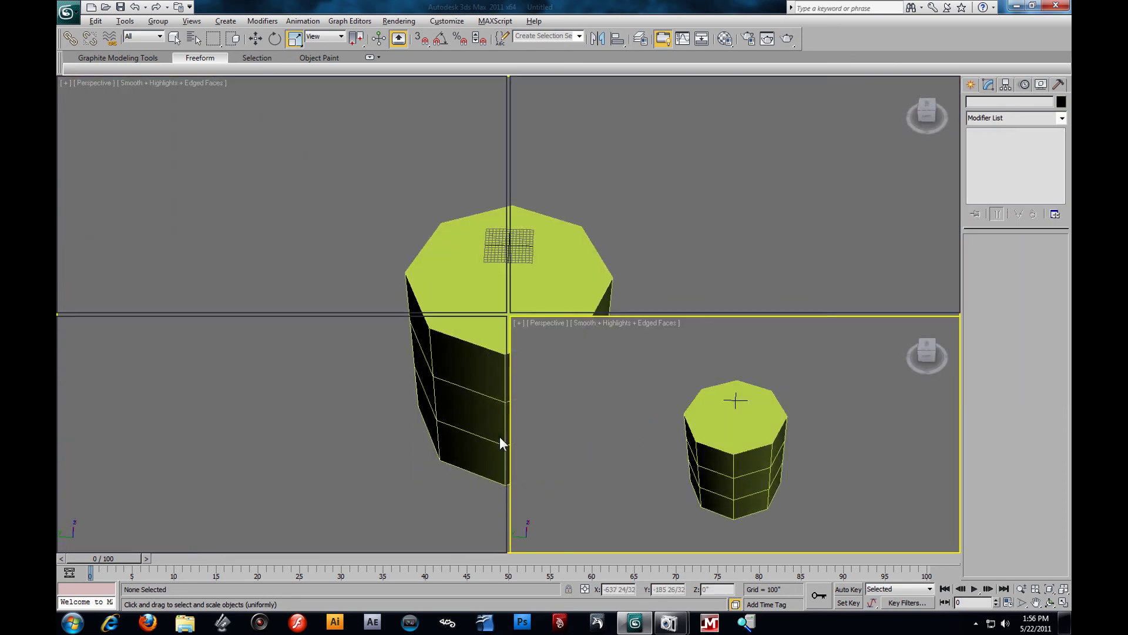
pyautogui.click(397, 220)
pyautogui.click(447, 341)
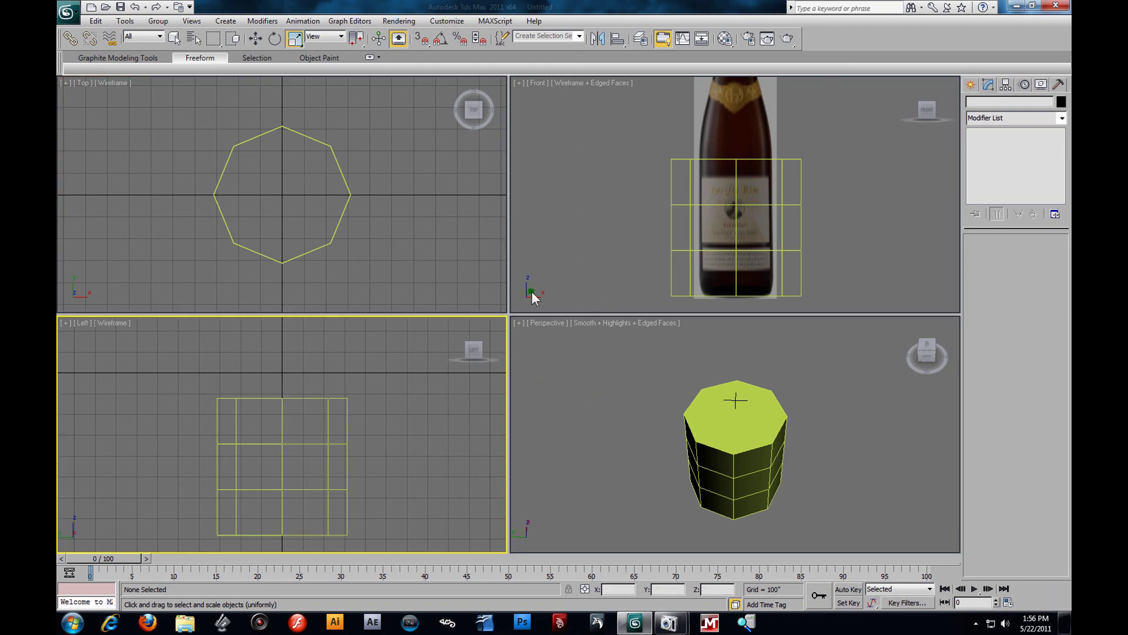
pyautogui.click(552, 287)
pyautogui.click(534, 436)
pyautogui.click(459, 364)
pyautogui.click(337, 221)
pyautogui.click(548, 184)
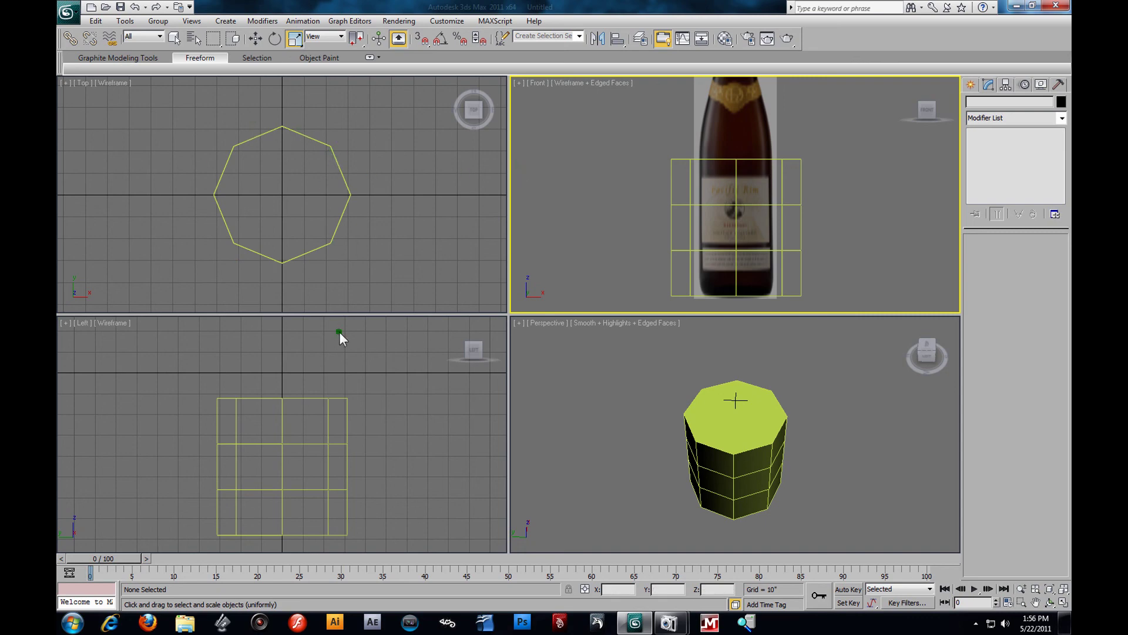
# Step: Select the cylinder in the Perspective viewport and turn the view to show its side faces
pyautogui.click(784, 456)
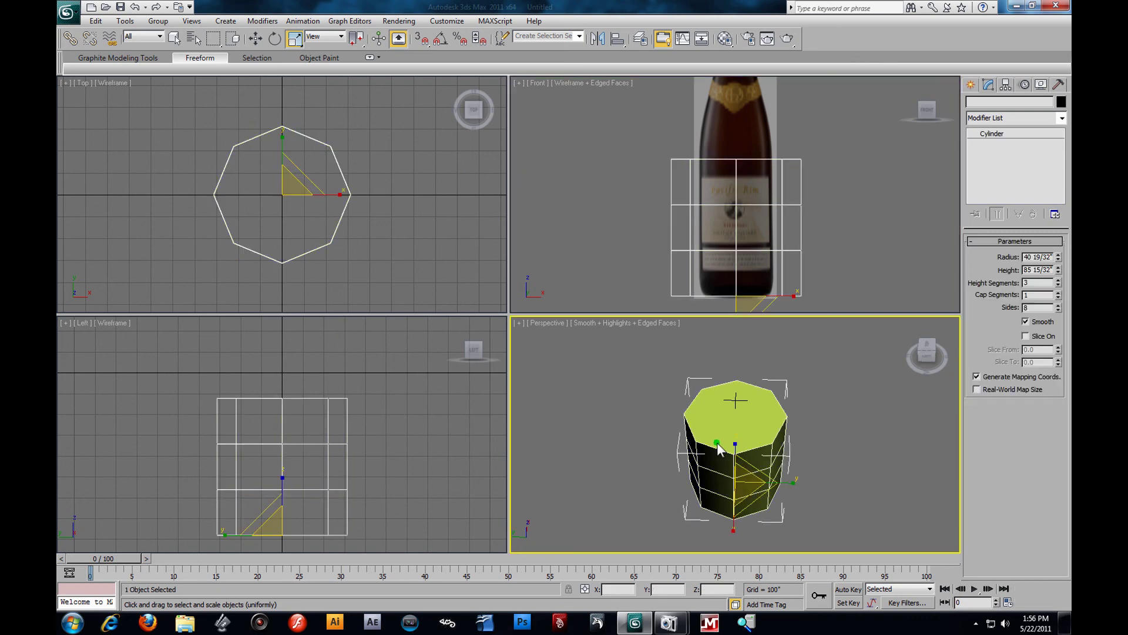
pyautogui.scroll(5, 751, 432)
pyautogui.scroll(4, 756, 477)
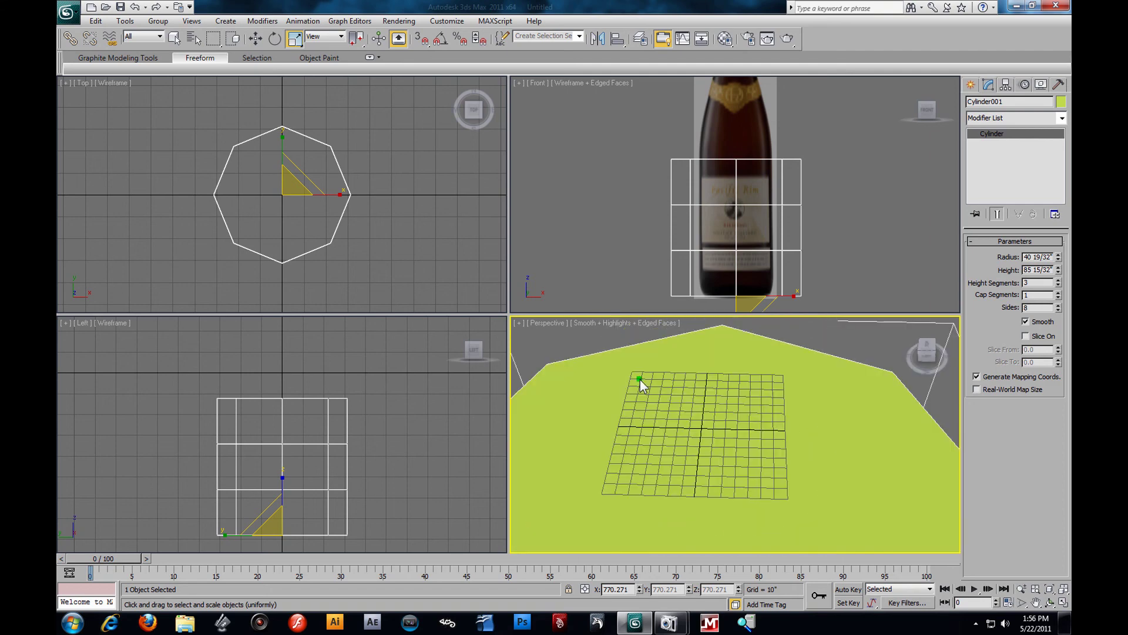
pyautogui.scroll(-8, 727, 460)
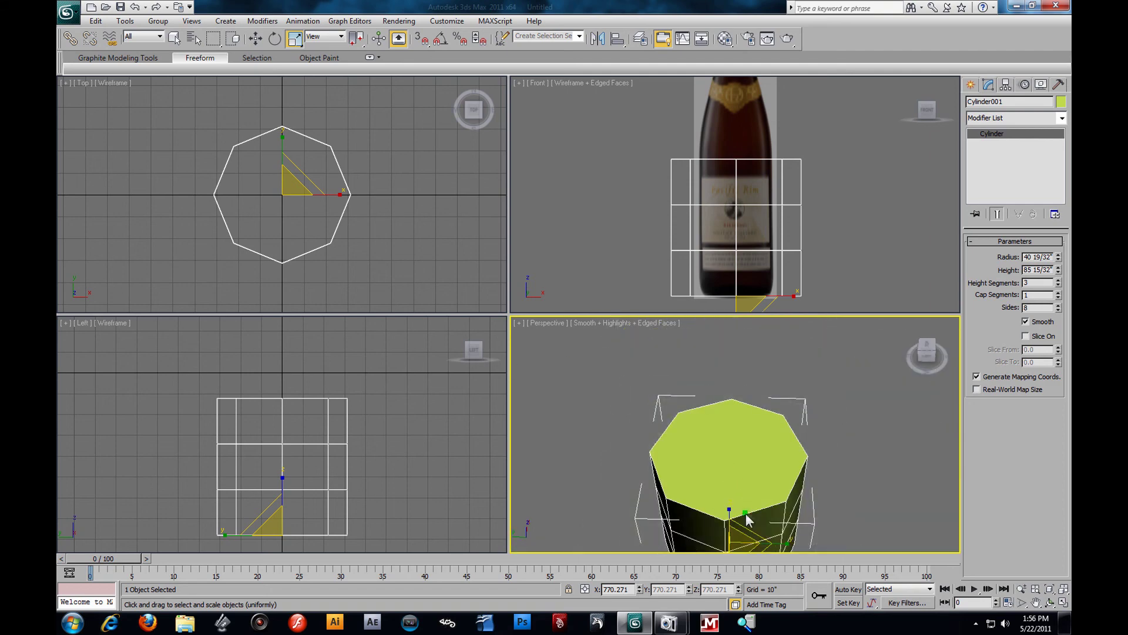
pyautogui.keyDown('alt'); pyautogui.moveTo(732, 418); pyautogui.dragTo(764, 423, button='middle'); pyautogui.keyUp('alt')
pyautogui.rightClick(1021, 130)
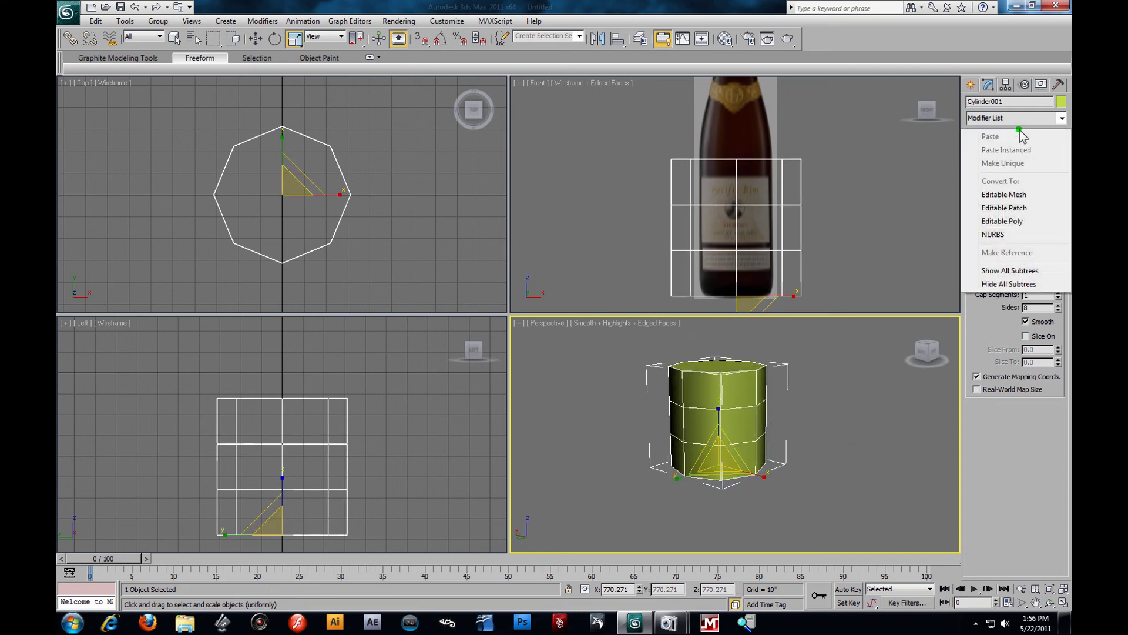
pyautogui.click(819, 442)
pyautogui.click(736, 387)
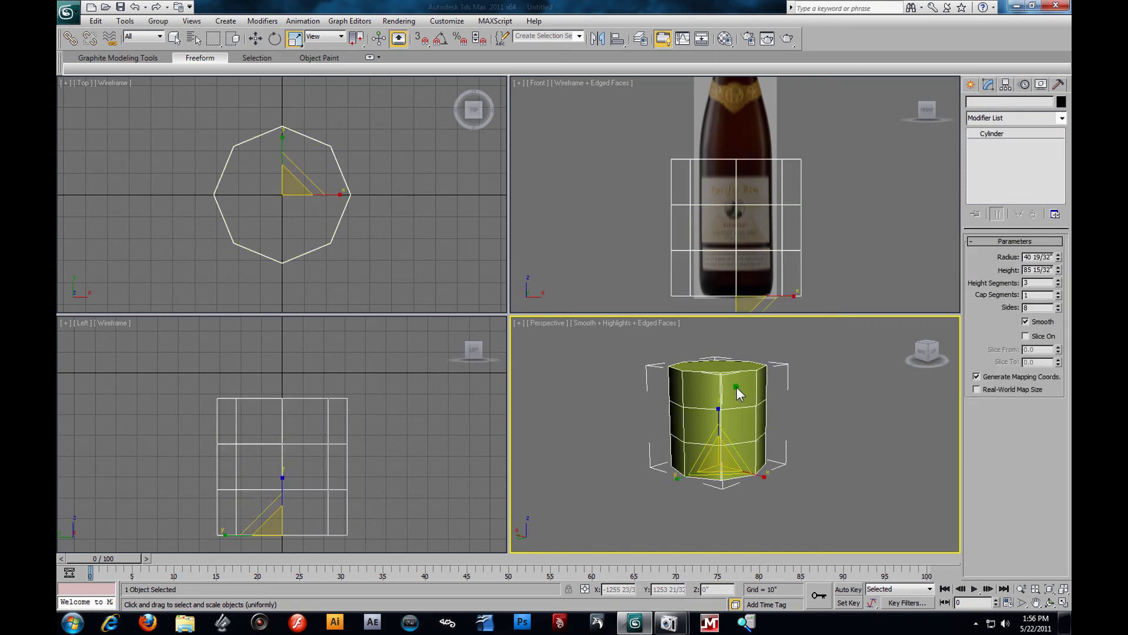
pyautogui.rightClick(1019, 135)
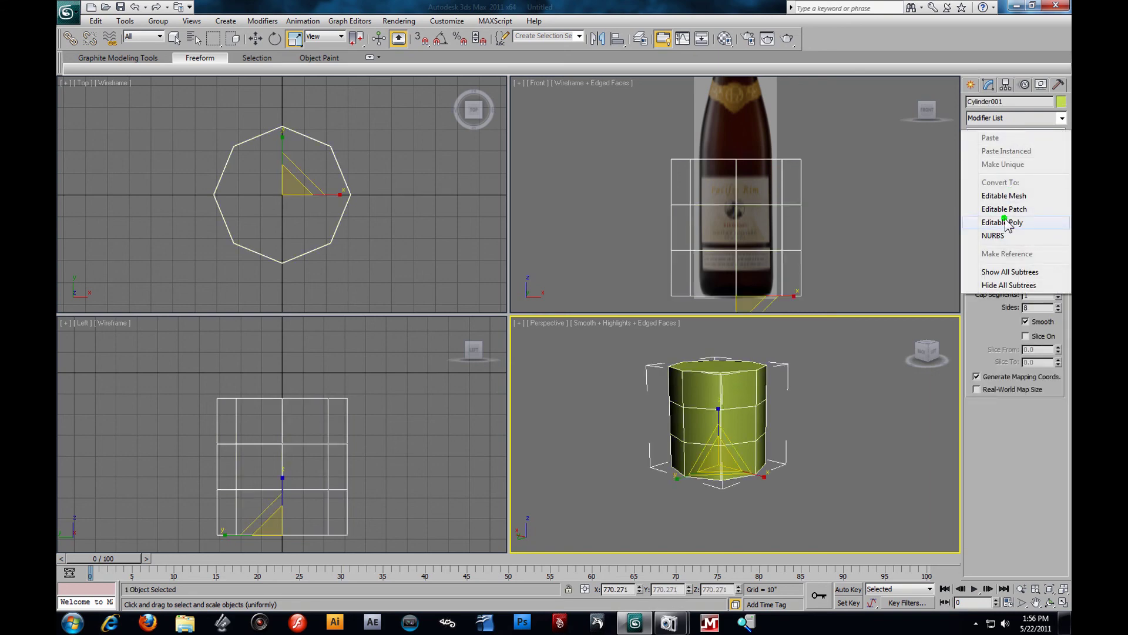
pyautogui.click(819, 442)
pyautogui.click(810, 449)
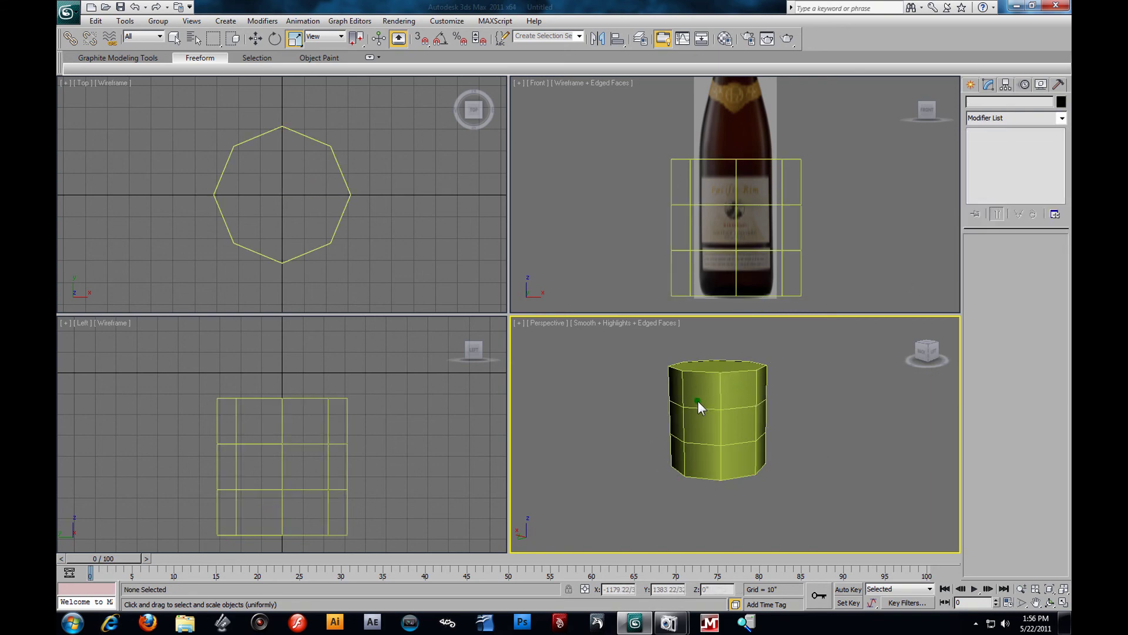
# Step: Select the cylinder in the Perspective viewport and convert it to an Editable Poly
pyautogui.rightClick(697, 400)
pyautogui.click(693, 396)
pyautogui.click(735, 404)
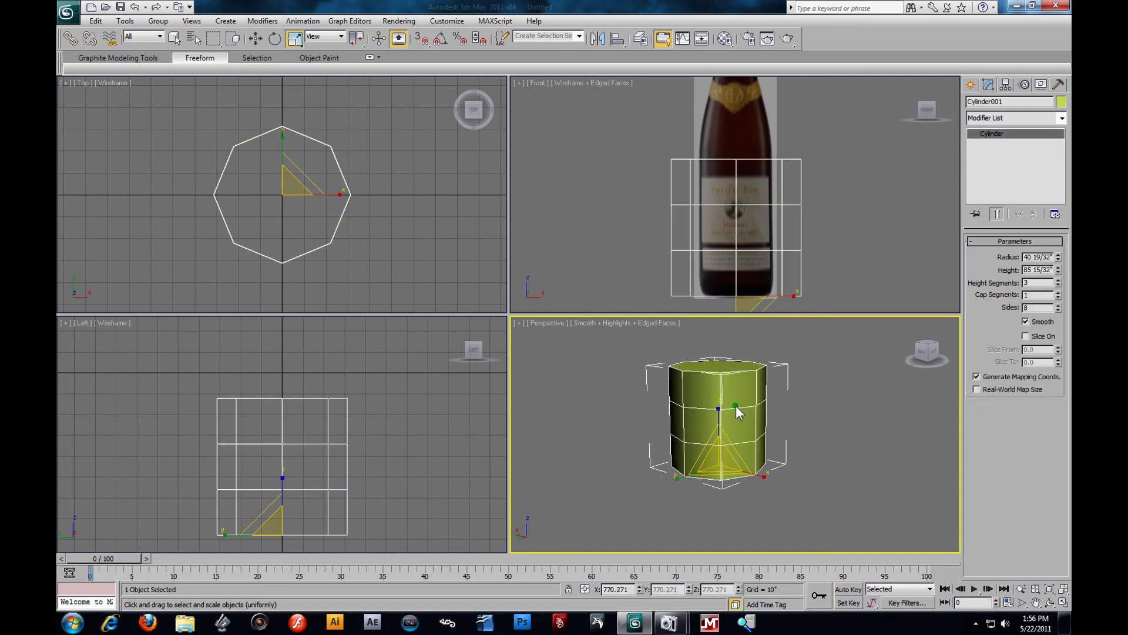
pyautogui.rightClick(736, 405)
pyautogui.moveTo(776, 515)
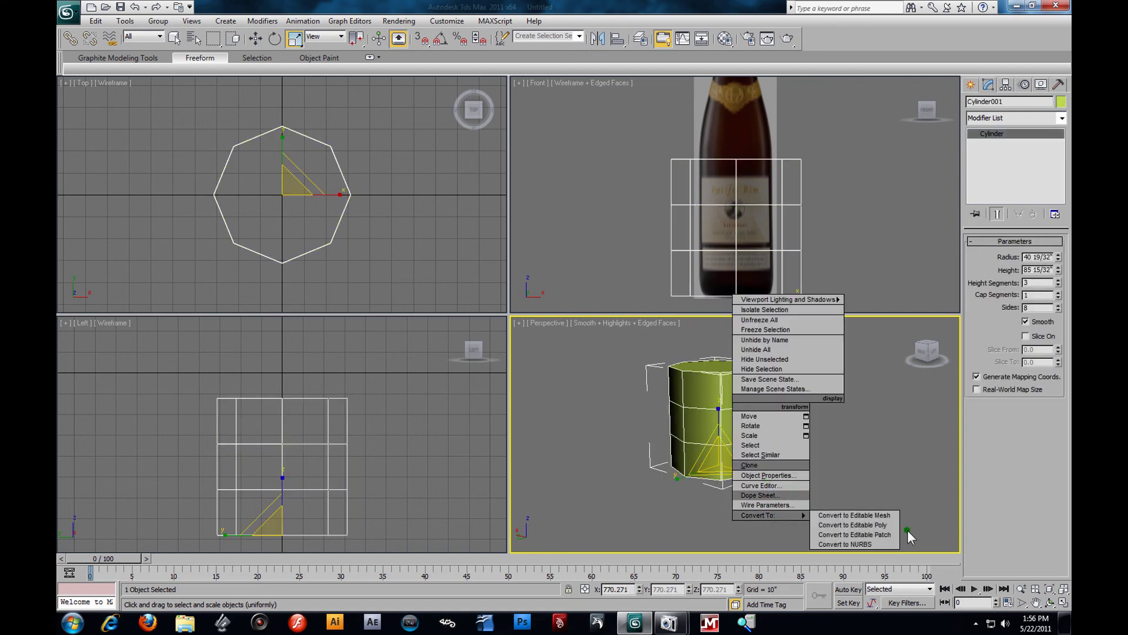
pyautogui.click(875, 525)
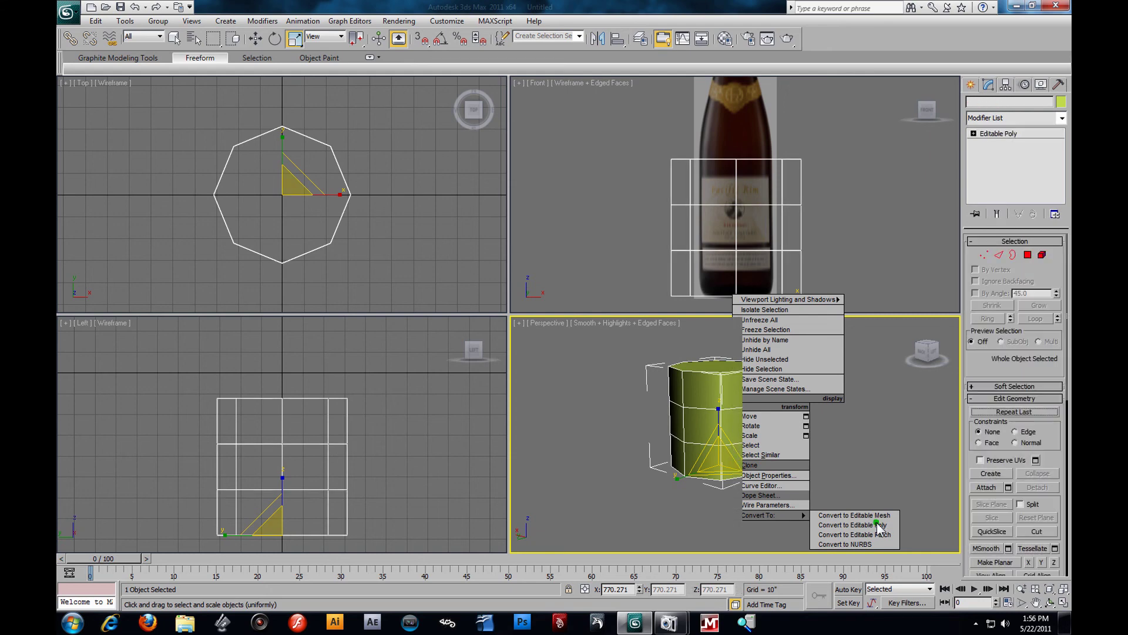
# Step: Reselect the converted cylinder and look through its Editable Poly settings down to the Subdivision Surface options
pyautogui.click(860, 443)
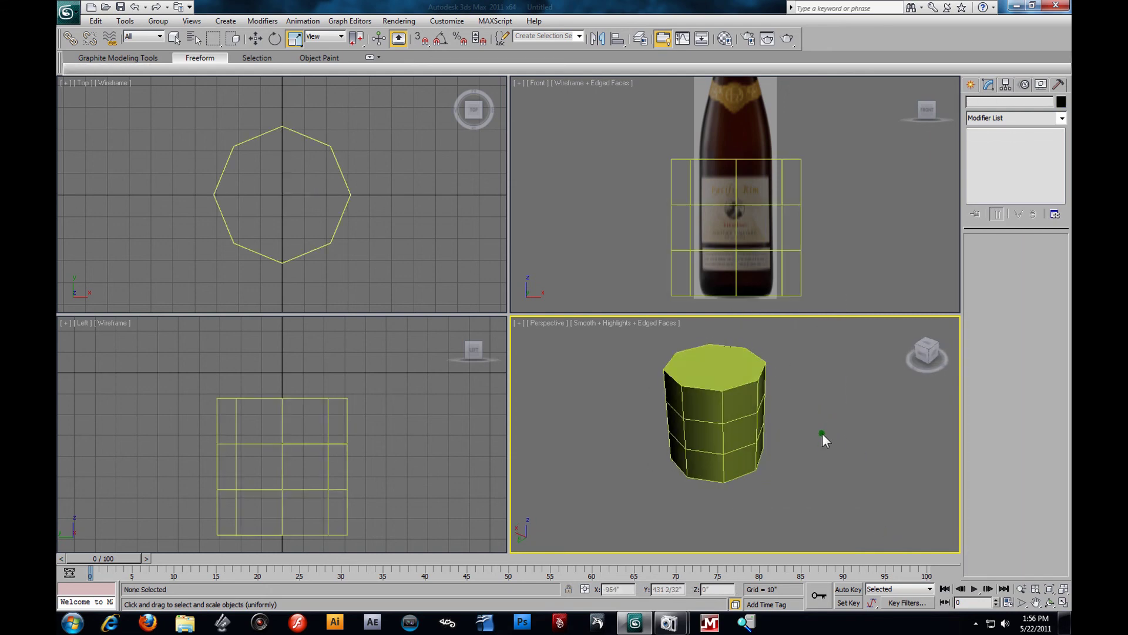
pyautogui.moveTo(823, 432); pyautogui.dragTo(825, 456, button='middle')
pyautogui.click(799, 466)
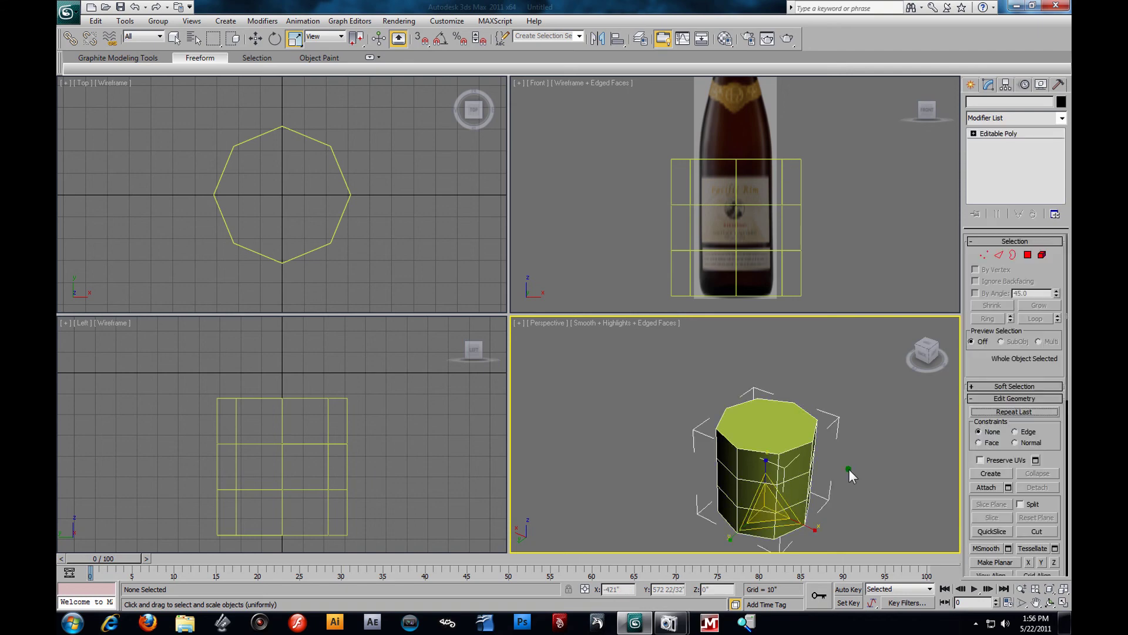
pyautogui.keyDown('alt'); pyautogui.moveTo(837, 479); pyautogui.dragTo(819, 432, button='middle'); pyautogui.keyUp('alt')
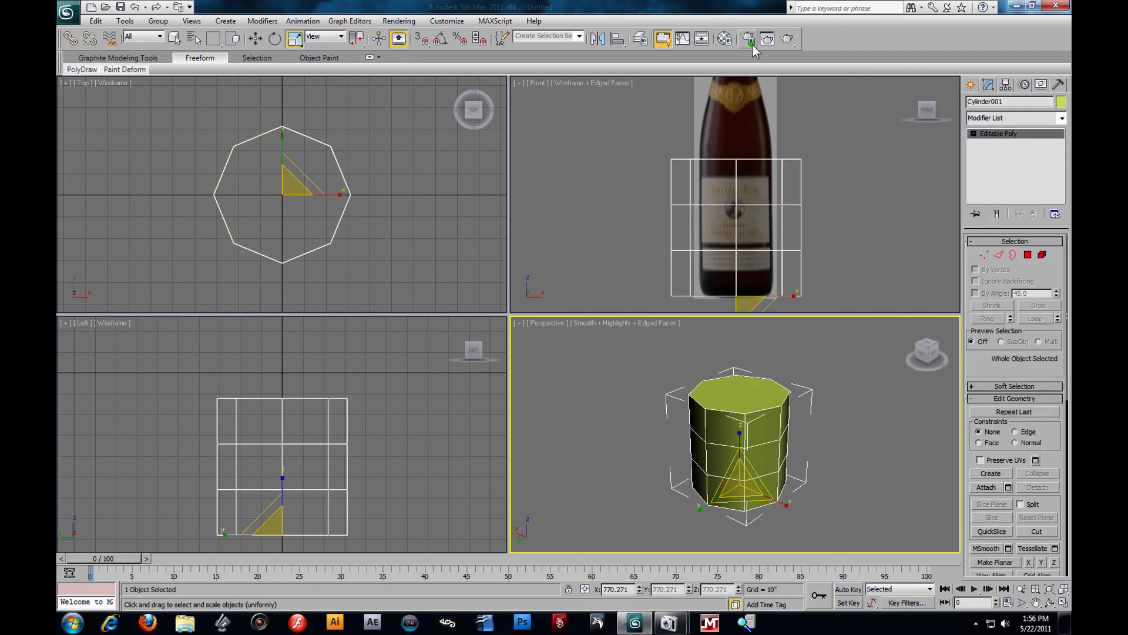
pyautogui.scroll(1, 853, 416)
pyautogui.scroll(-1, 846, 423)
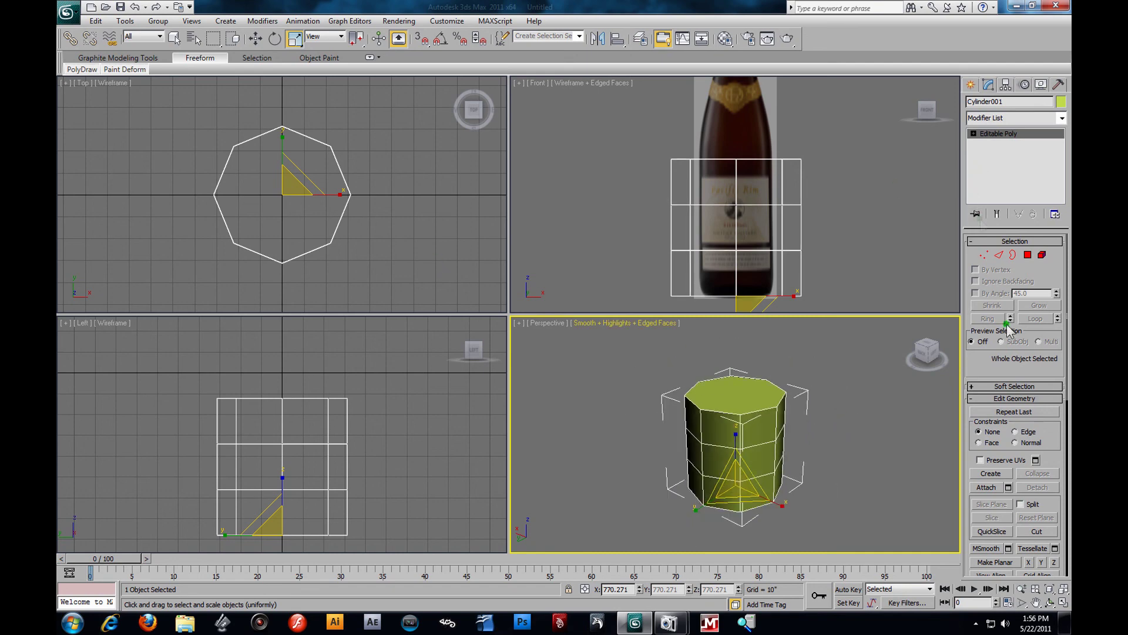
pyautogui.scroll(-5, 1052, 499)
pyautogui.scroll(5, 1056, 504)
pyautogui.scroll(-5, 1056, 504)
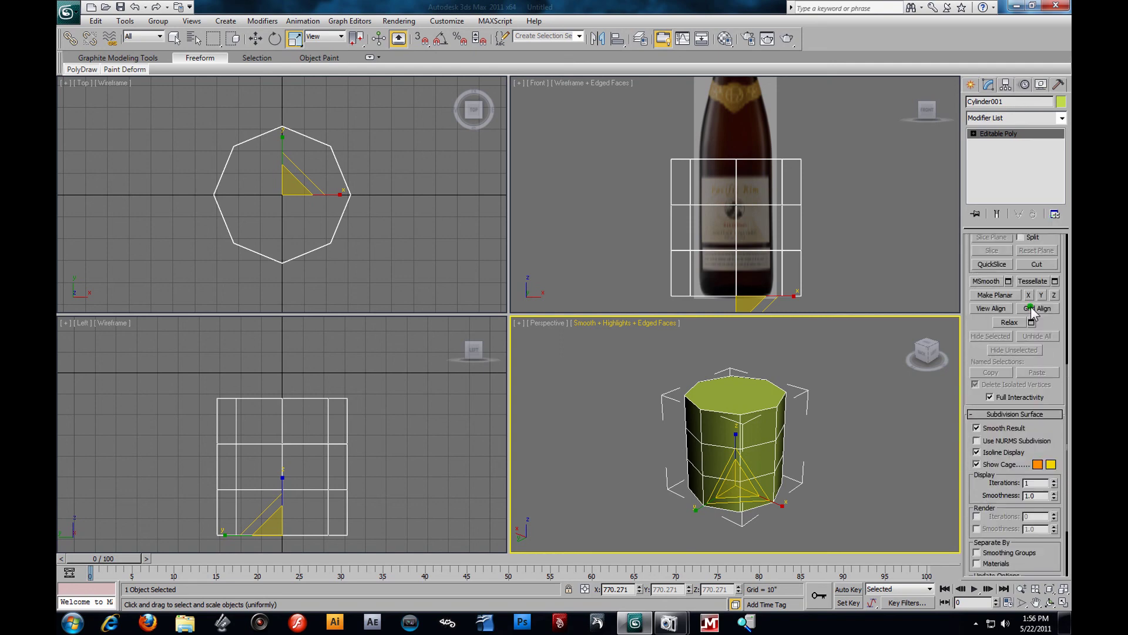
# Step: Go through the Editable Poly's Vertex, Edge, Border, Polygon and Element sub-object levels and return to the whole-object level
pyautogui.click(974, 133)
pyautogui.click(1007, 143)
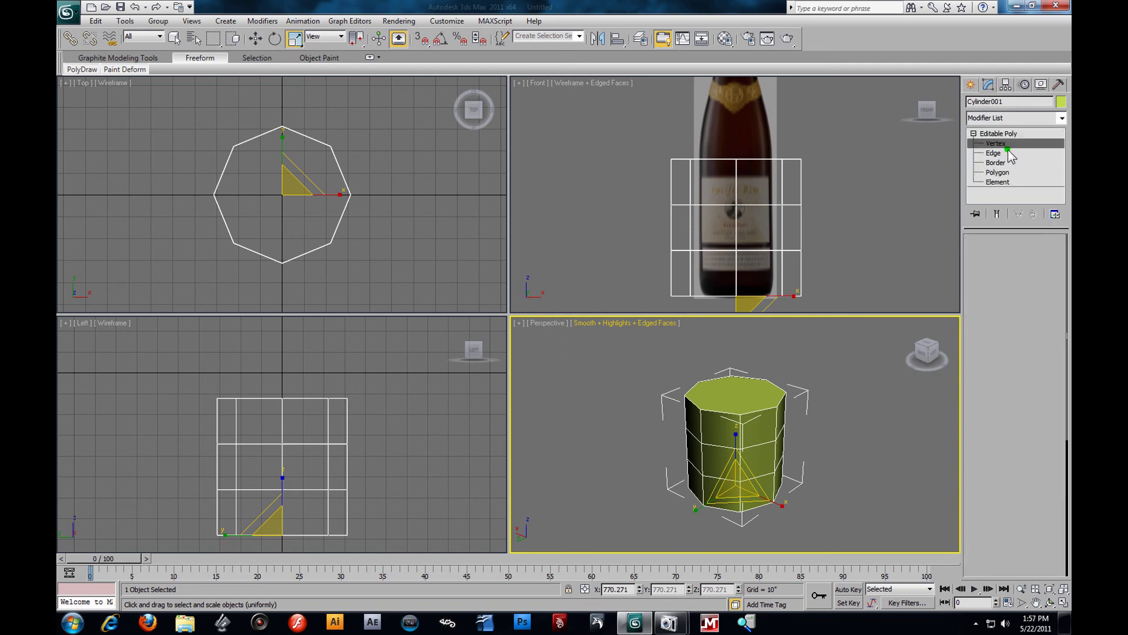
pyautogui.click(1006, 162)
pyautogui.click(1003, 172)
pyautogui.click(1005, 183)
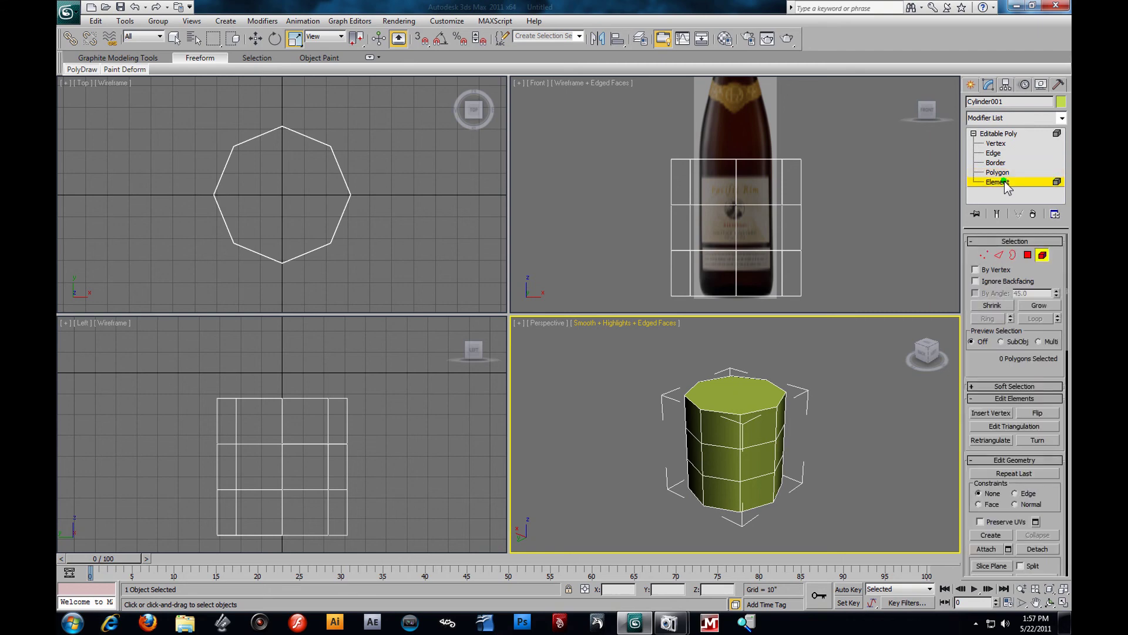
pyautogui.click(1003, 144)
pyautogui.click(994, 153)
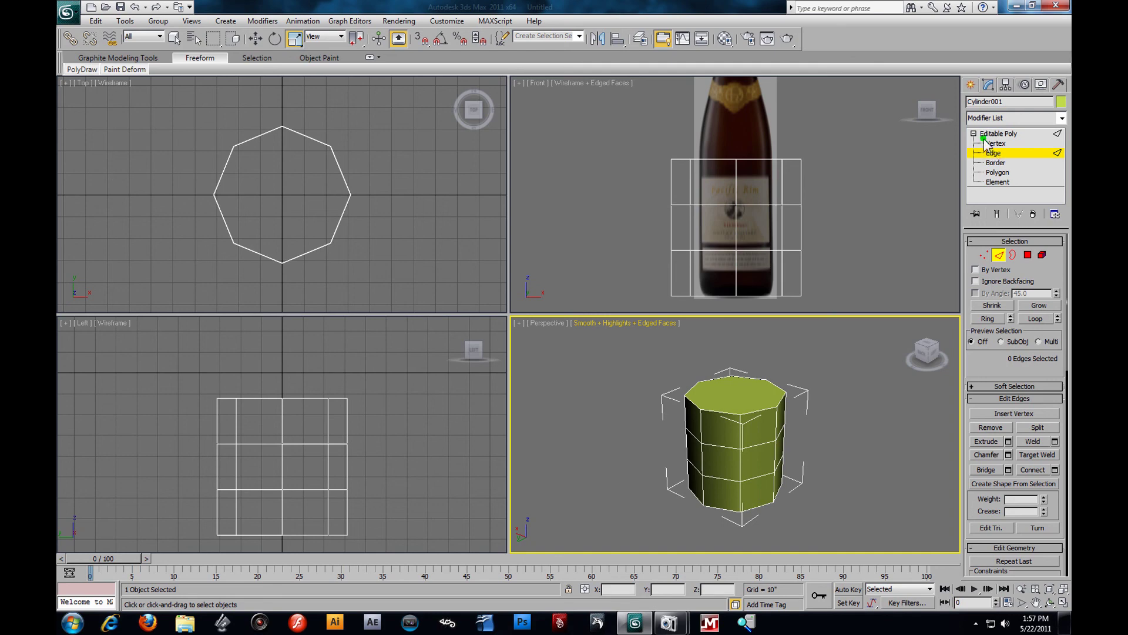
pyautogui.click(995, 162)
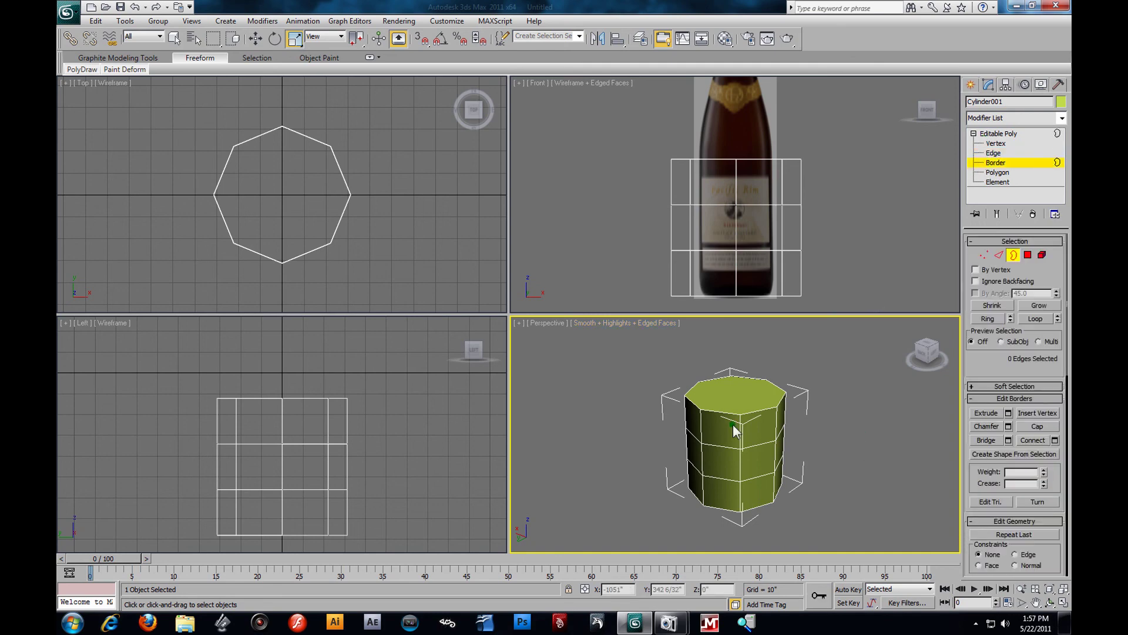
pyautogui.click(997, 172)
pyautogui.hotkey('ctrl', 'b')
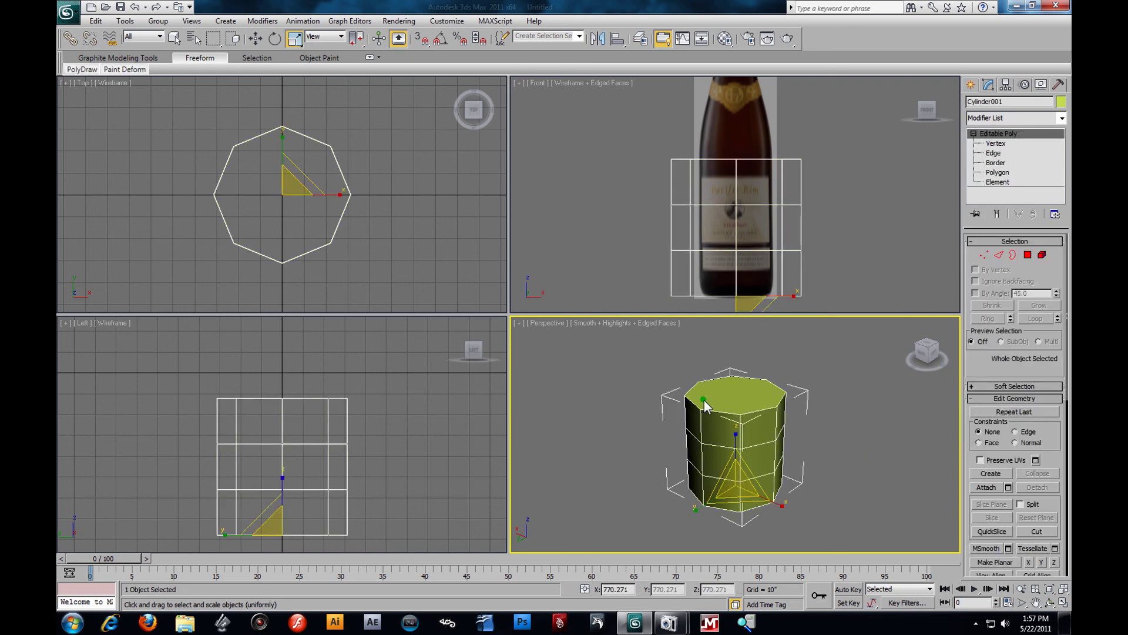
pyautogui.rightClick(750, 406)
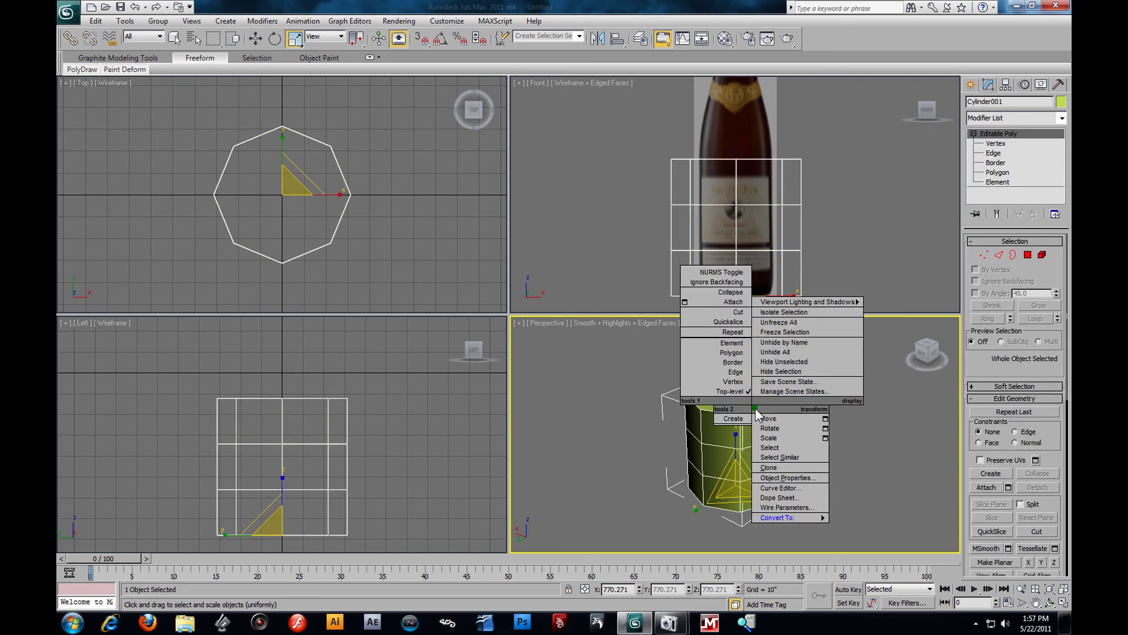
pyautogui.moveTo(807, 517)
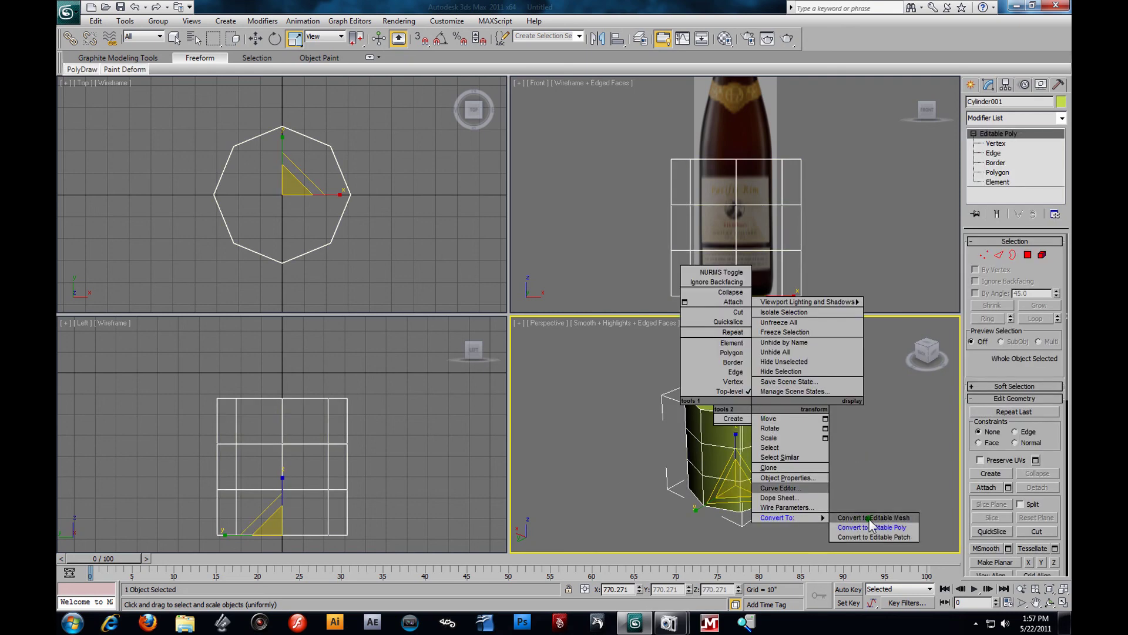
pyautogui.click(898, 443)
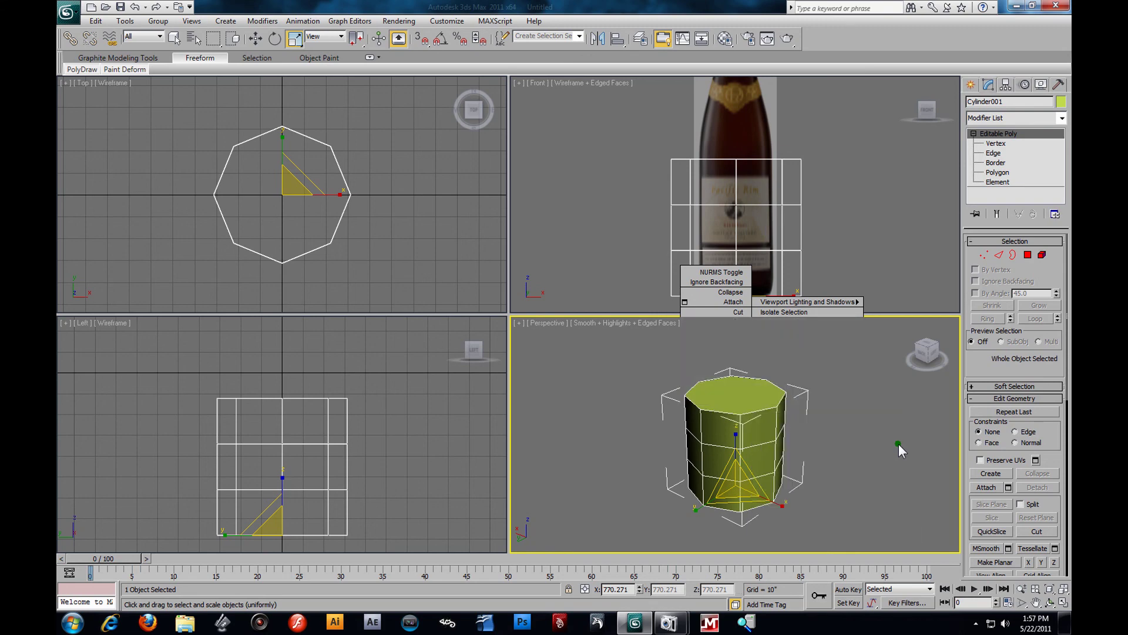
# Step: Convert the Editable Poly cylinder to an Editable Mesh from its modifier stack entry
pyautogui.keyDown('alt'); pyautogui.moveTo(813, 474); pyautogui.dragTo(821, 474, button='middle'); pyautogui.keyUp('alt')
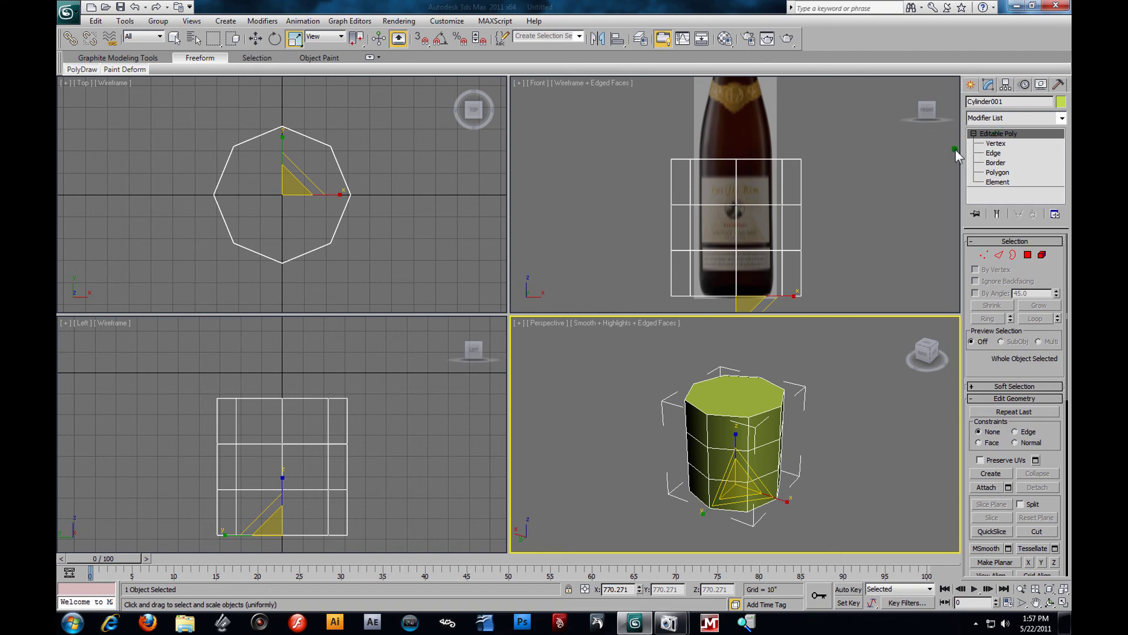
pyautogui.click(749, 418)
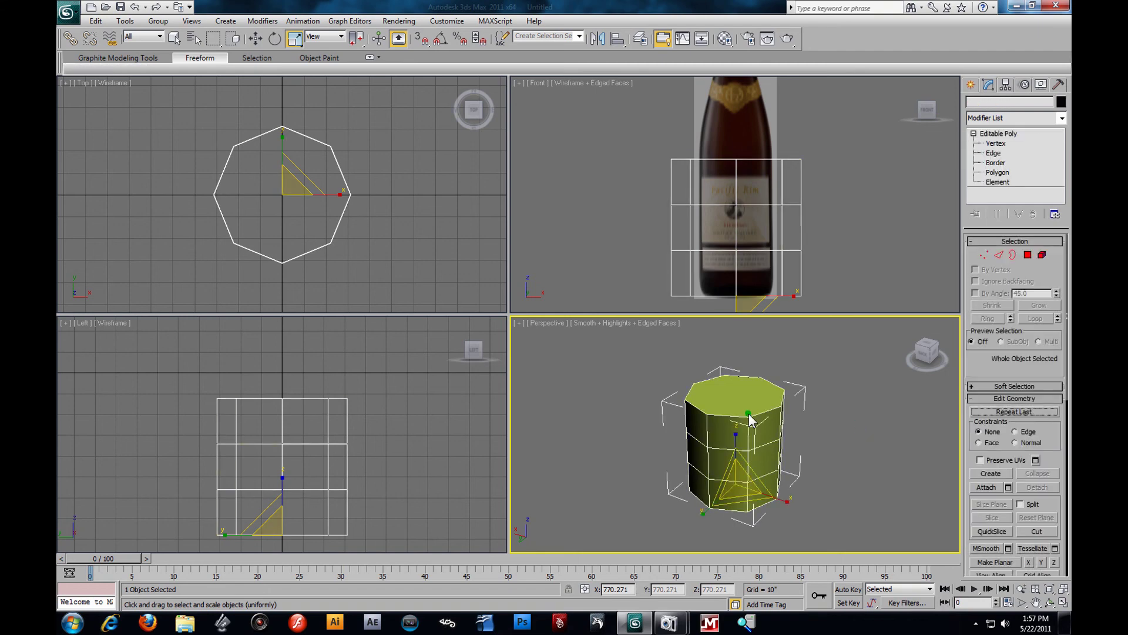
pyautogui.rightClick(1022, 134)
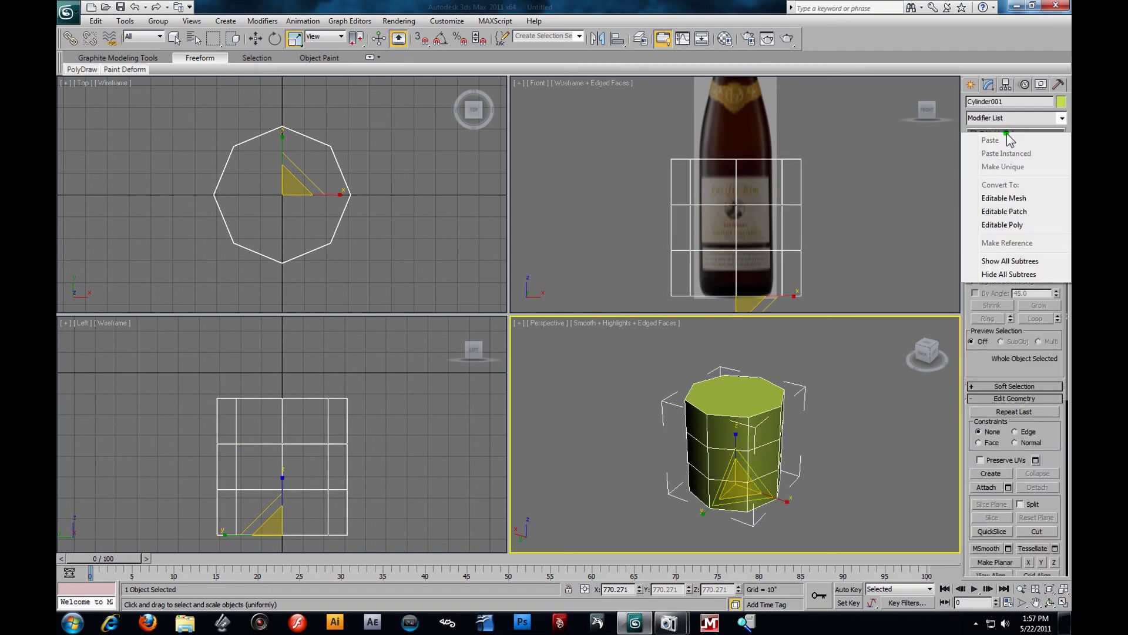
pyautogui.click(1018, 198)
pyautogui.moveTo(784, 520)
pyautogui.keyDown('alt'); pyautogui.mouseDown(button='middle')
pyautogui.moveTo(742, 424)
pyautogui.moveTo(798, 510)
pyautogui.mouseUp(button='middle'); pyautogui.keyUp('alt')
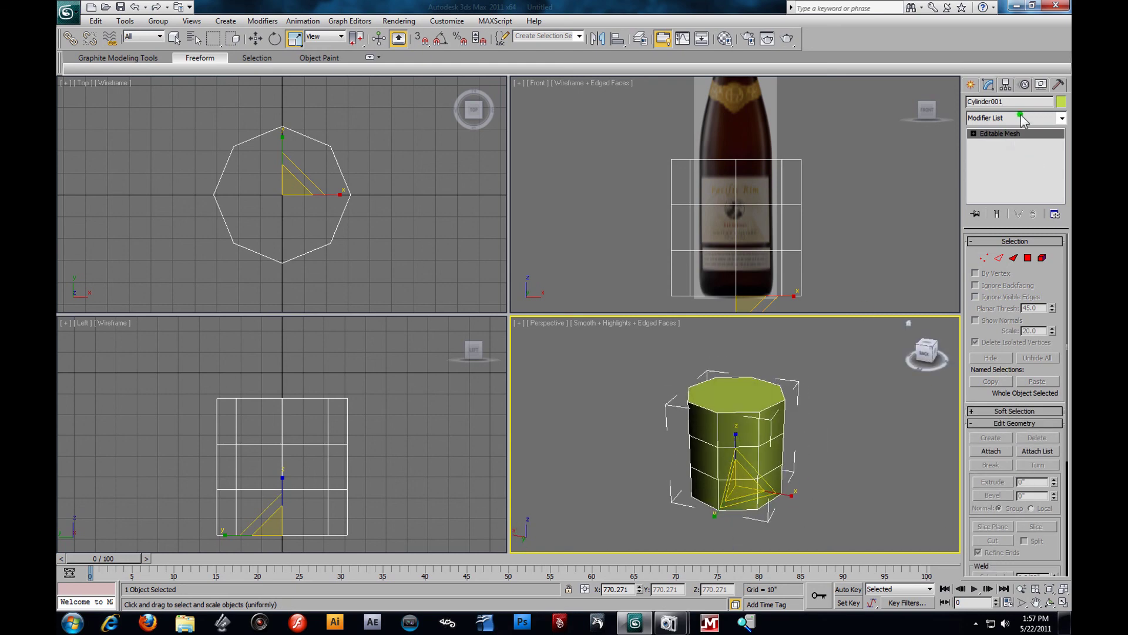
# Step: Convert the Editable Mesh cylinder back to an Editable Poly
pyautogui.rightClick(1018, 135)
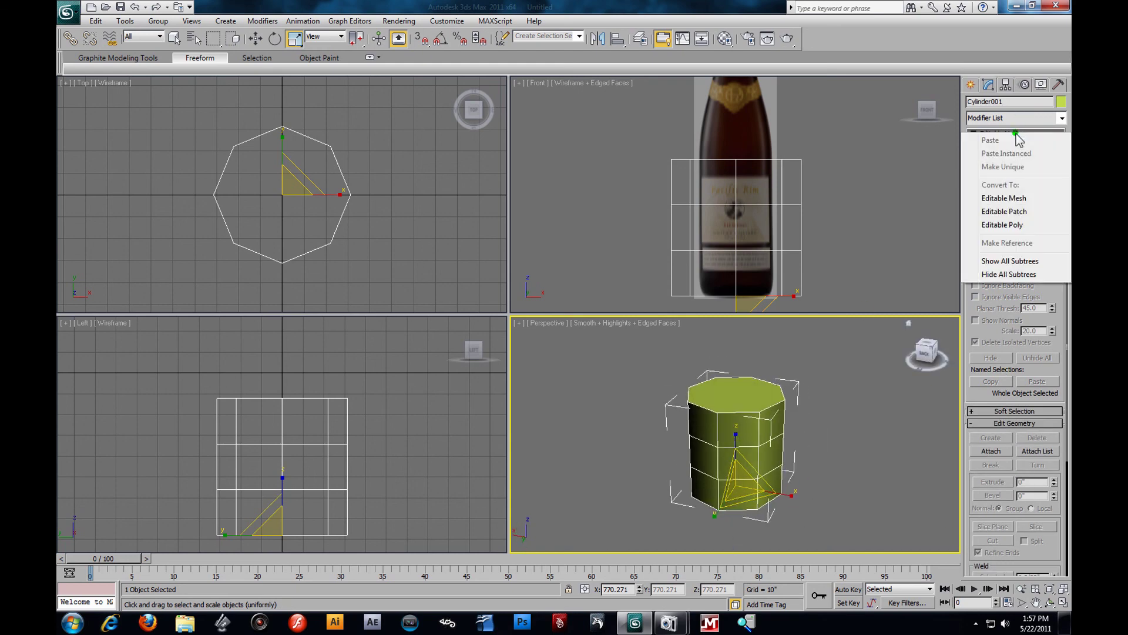
pyautogui.click(993, 218)
pyautogui.click(775, 449)
pyautogui.moveTo(774, 449)
pyautogui.keyDown('alt'); pyautogui.mouseDown(button='middle')
pyautogui.moveTo(728, 315)
pyautogui.moveTo(947, 469)
pyautogui.moveTo(778, 471)
pyautogui.mouseUp(button='middle'); pyautogui.keyUp('alt')
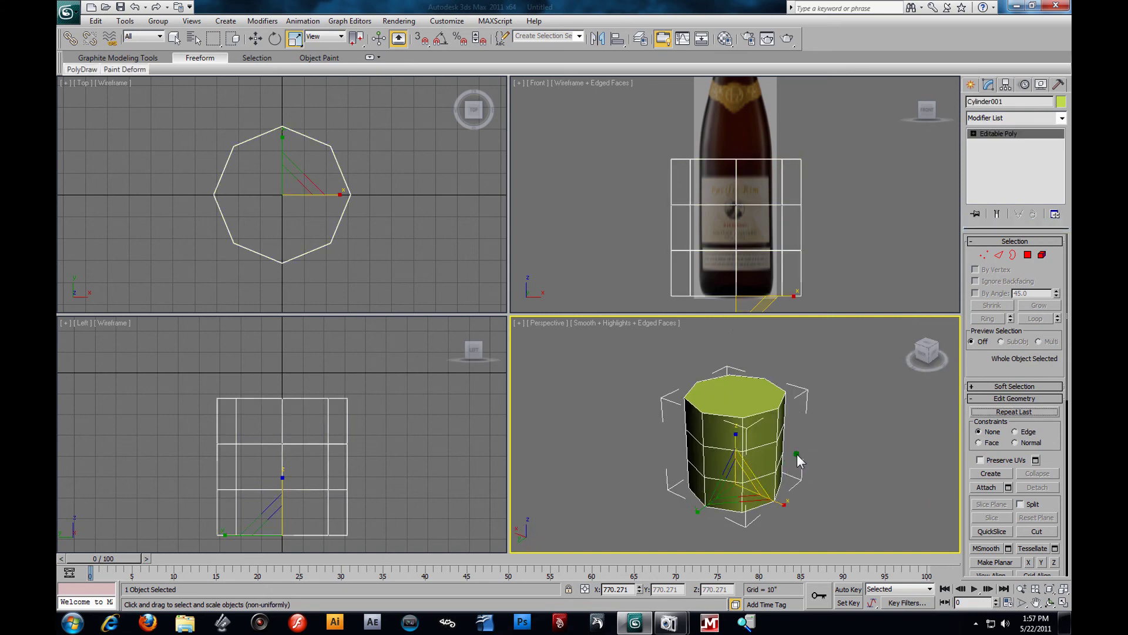
# Step: Examine the Editable Poly cylinder more closely in the Perspective viewport with and without selection, leaving it selected
pyautogui.scroll(3, 797, 454)
pyautogui.keyDown('alt'); pyautogui.moveTo(767, 410); pyautogui.dragTo(860, 414, button='middle'); pyautogui.keyUp('alt')
pyautogui.click(860, 414)
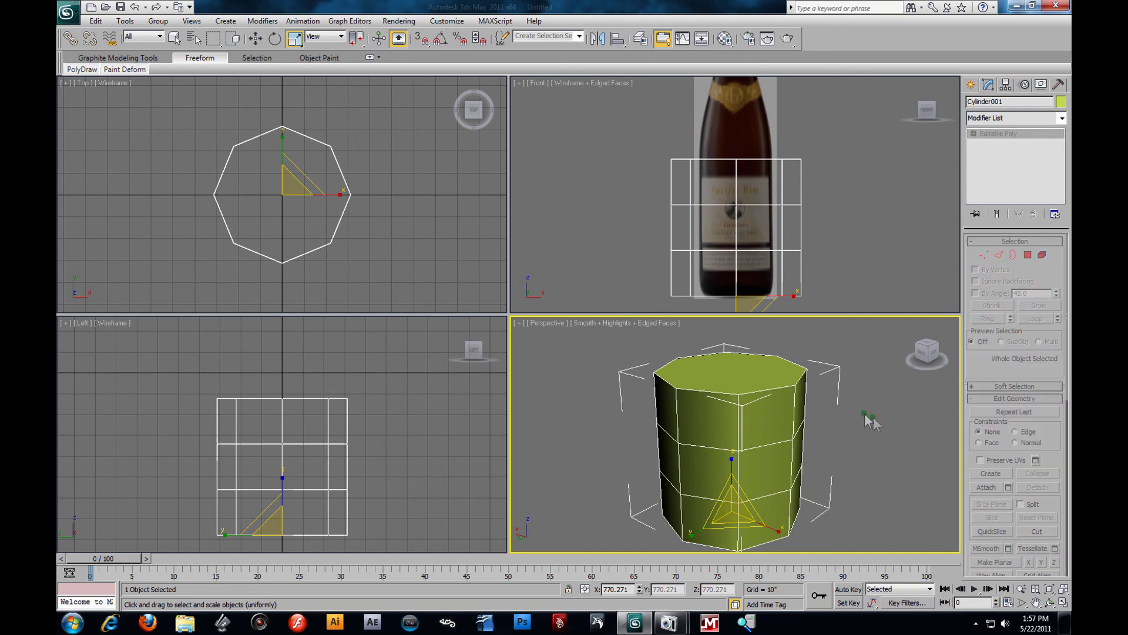
pyautogui.click(760, 422)
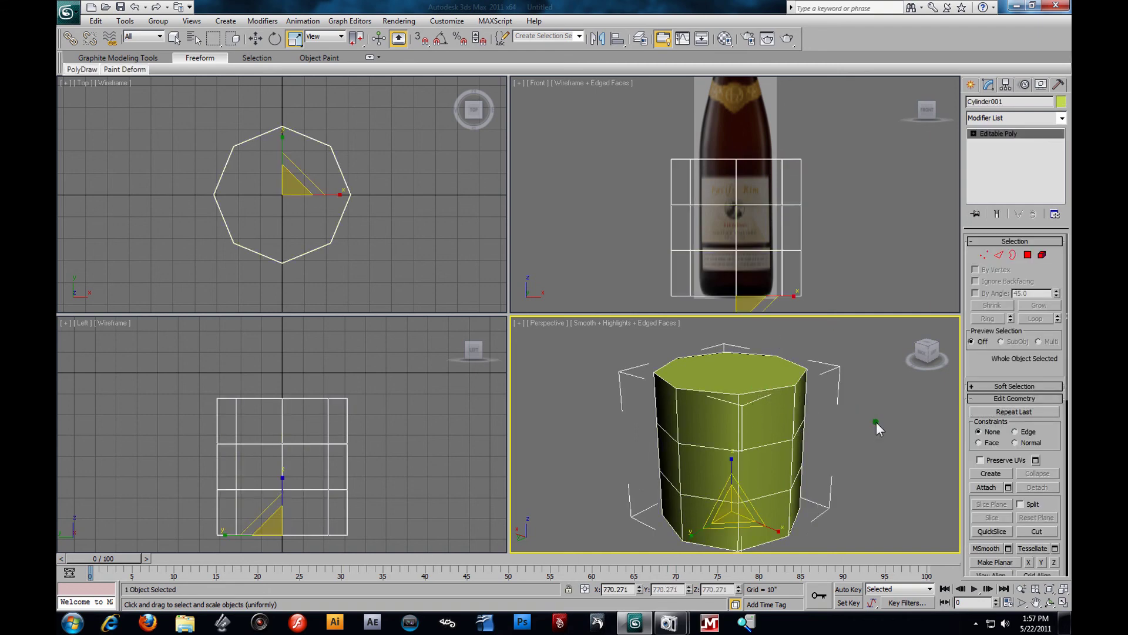
pyautogui.click(819, 403)
pyautogui.click(738, 402)
pyautogui.click(932, 409)
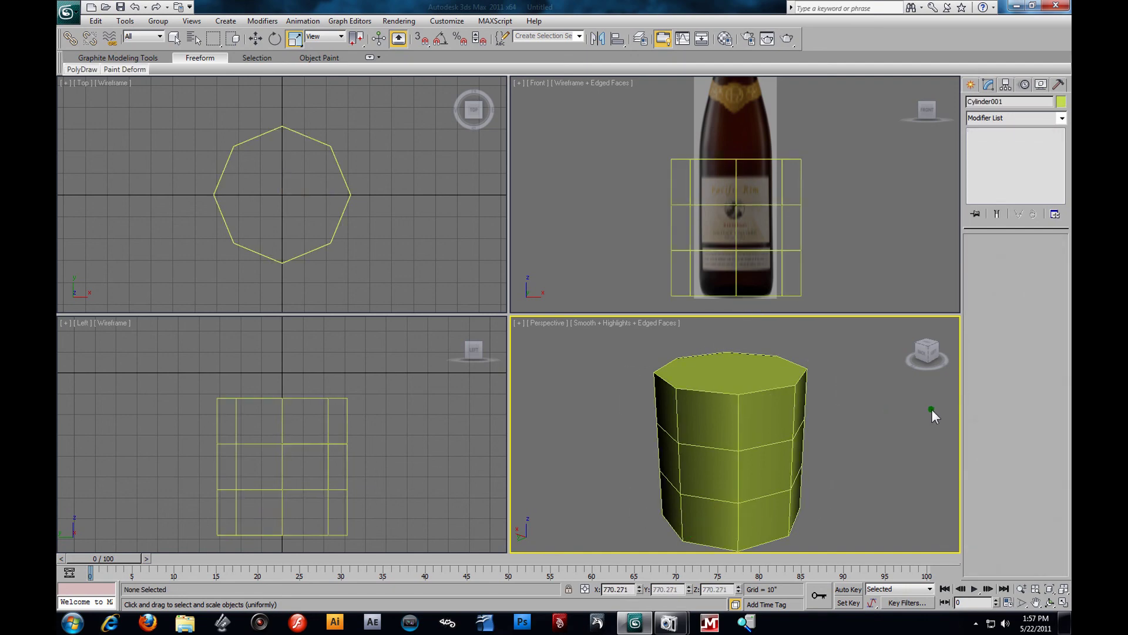
pyautogui.click(769, 415)
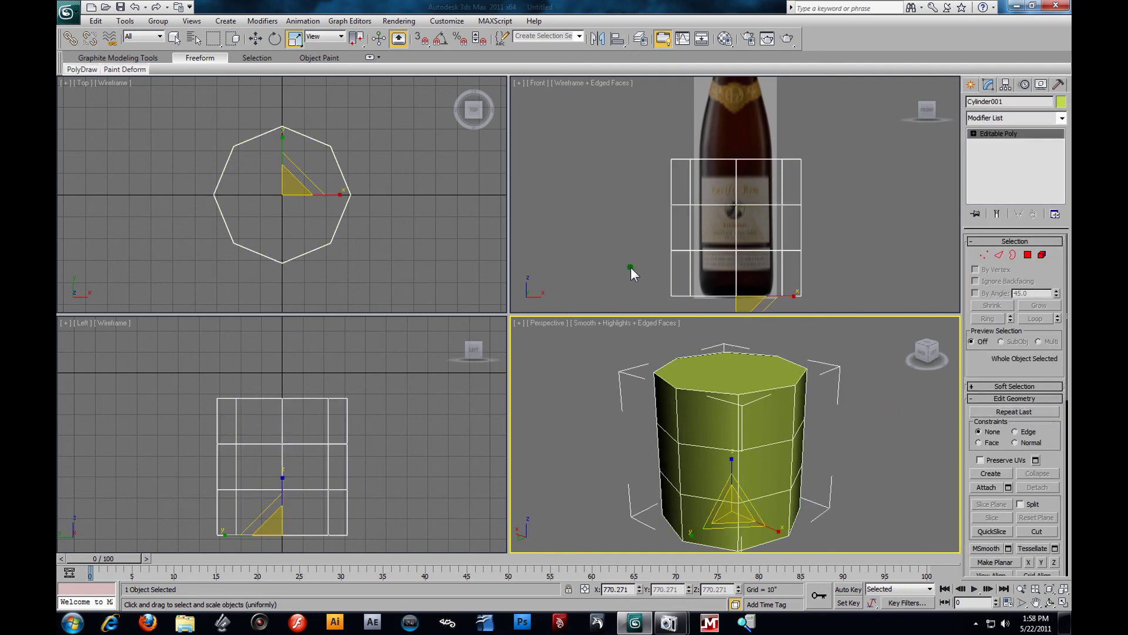
# Step: Maximize the Perspective viewport to view the whole cylinder, toggle its selection off and on, and leave it selected
pyautogui.click(820, 340)
pyautogui.hotkey('alt', 'w')
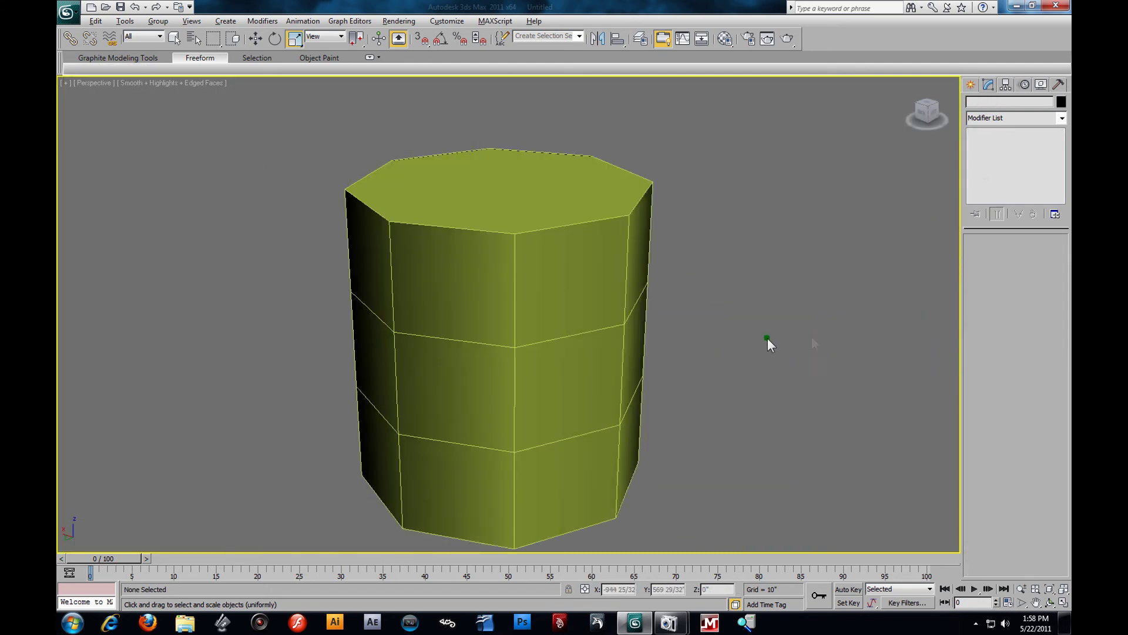
pyautogui.scroll(-3, 542, 304)
pyautogui.click(542, 305)
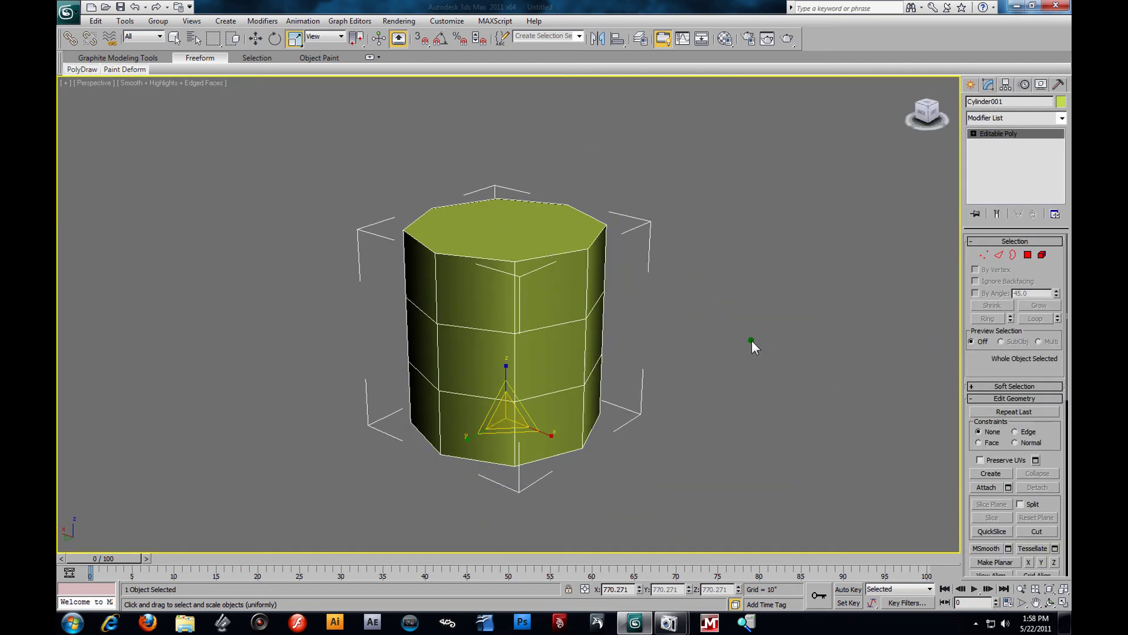
pyautogui.click(752, 340)
pyautogui.hotkey('alt', 'w')
pyautogui.hotkey('alt', 'w')
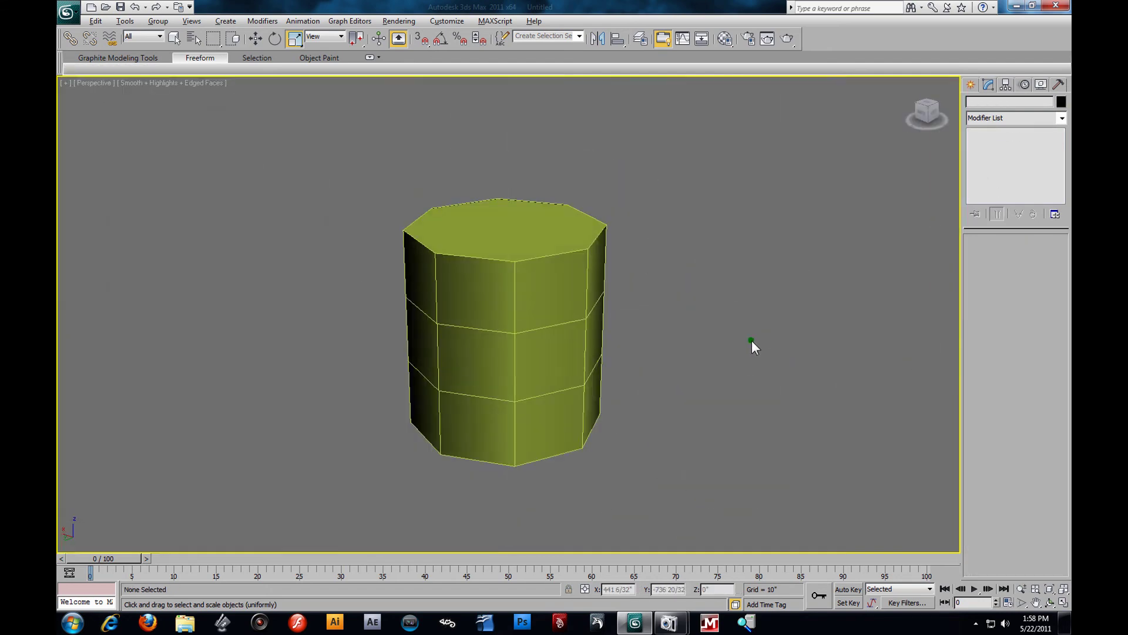
pyautogui.click(481, 302)
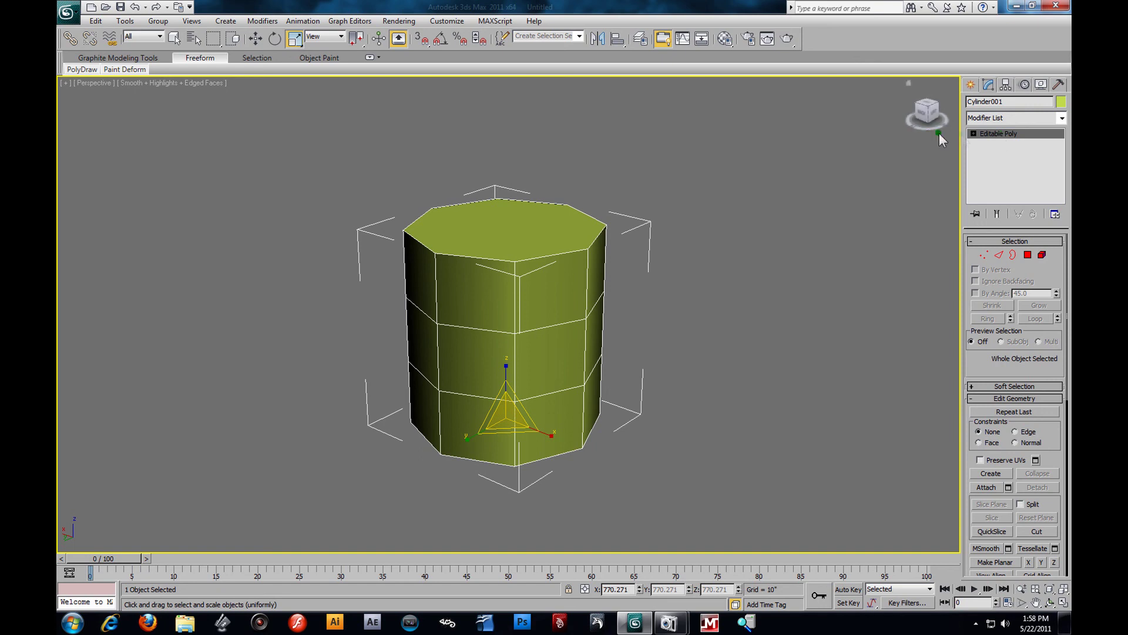
# Step: Expand the Editable Poly entry and go through its Vertex, Edge, Border, Polygon and Element sub-object levels
pyautogui.click(974, 134)
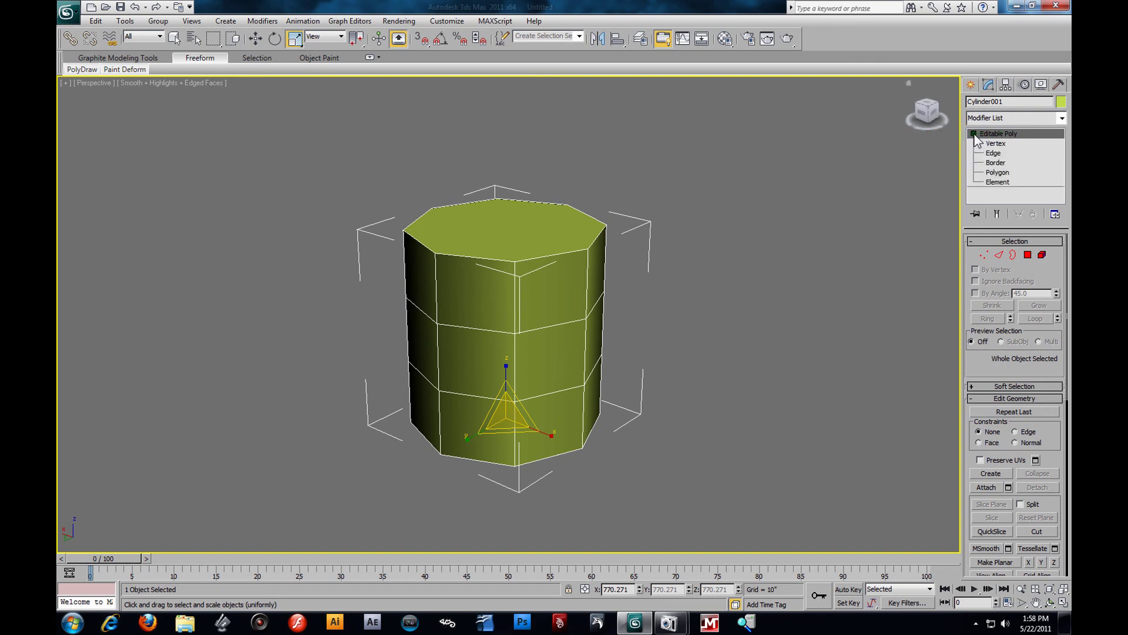
pyautogui.click(1002, 144)
pyautogui.click(993, 152)
pyautogui.click(996, 163)
pyautogui.click(997, 172)
pyautogui.click(999, 183)
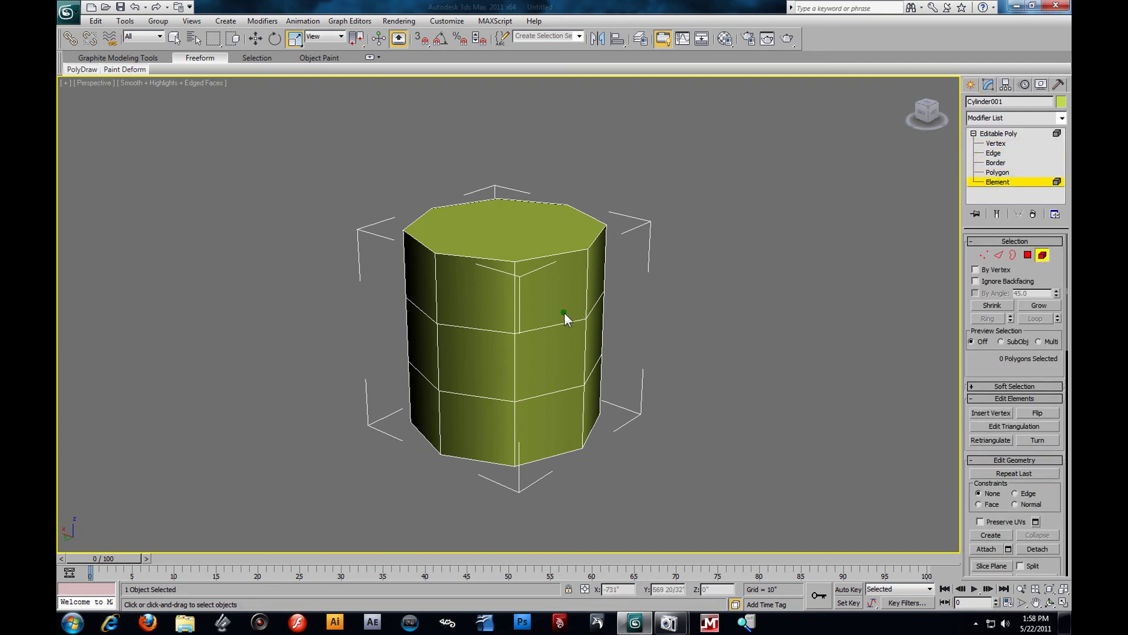
# Step: Switch to the Vertex level, select a vertex on the cylinder's top rim and activate the Move tool
pyautogui.click(1008, 144)
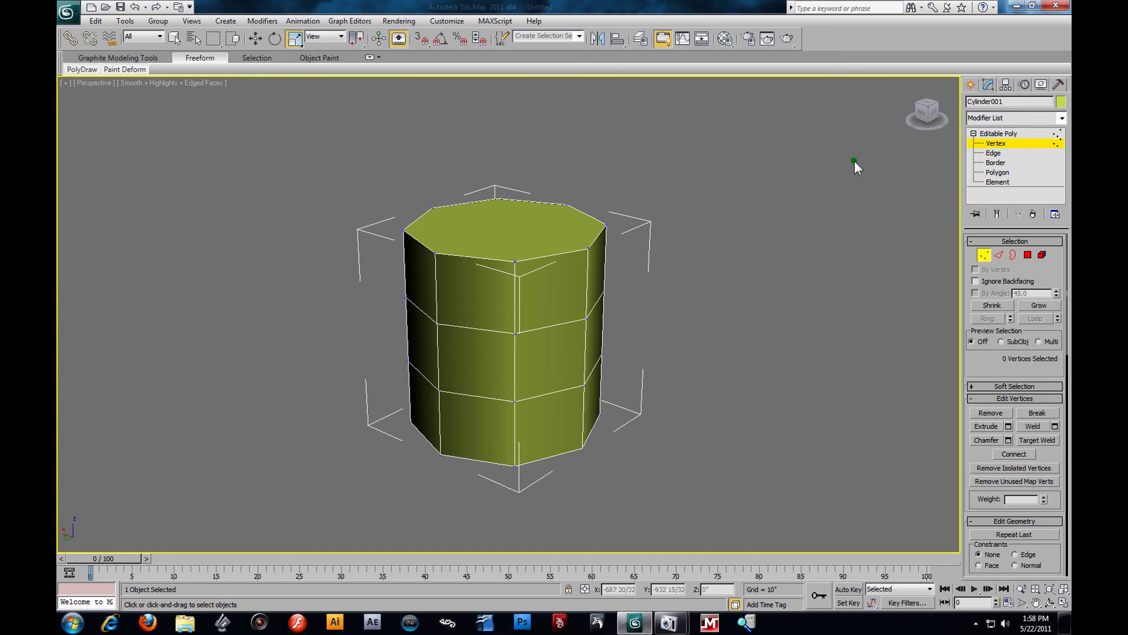
pyautogui.scroll(4, 682, 322)
pyautogui.click(710, 225)
pyautogui.click(681, 285)
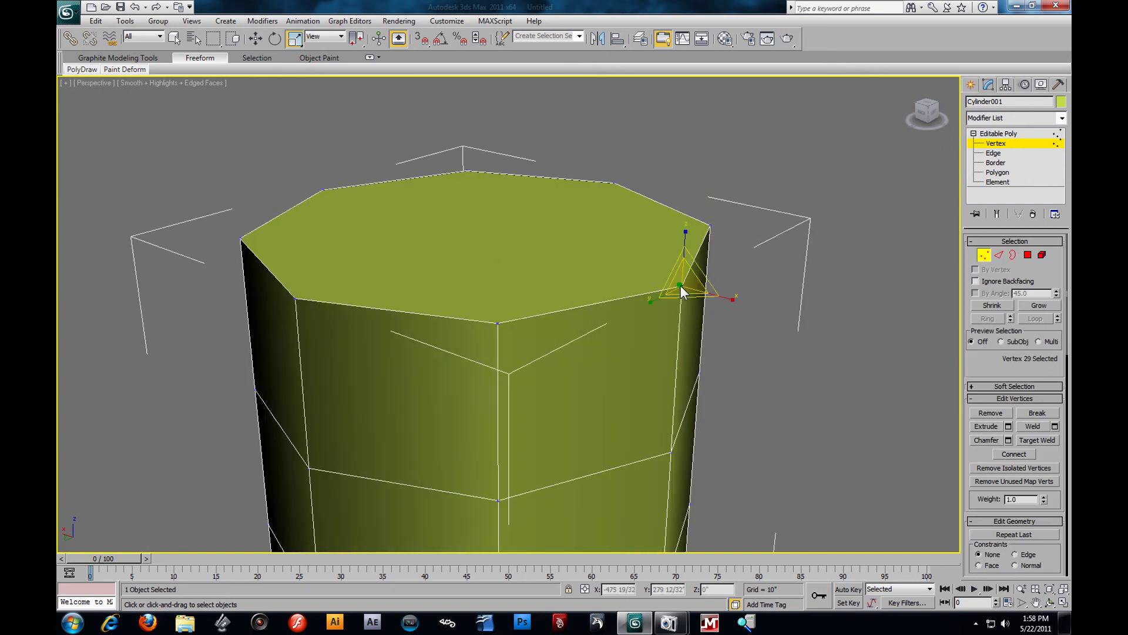
pyautogui.click(256, 42)
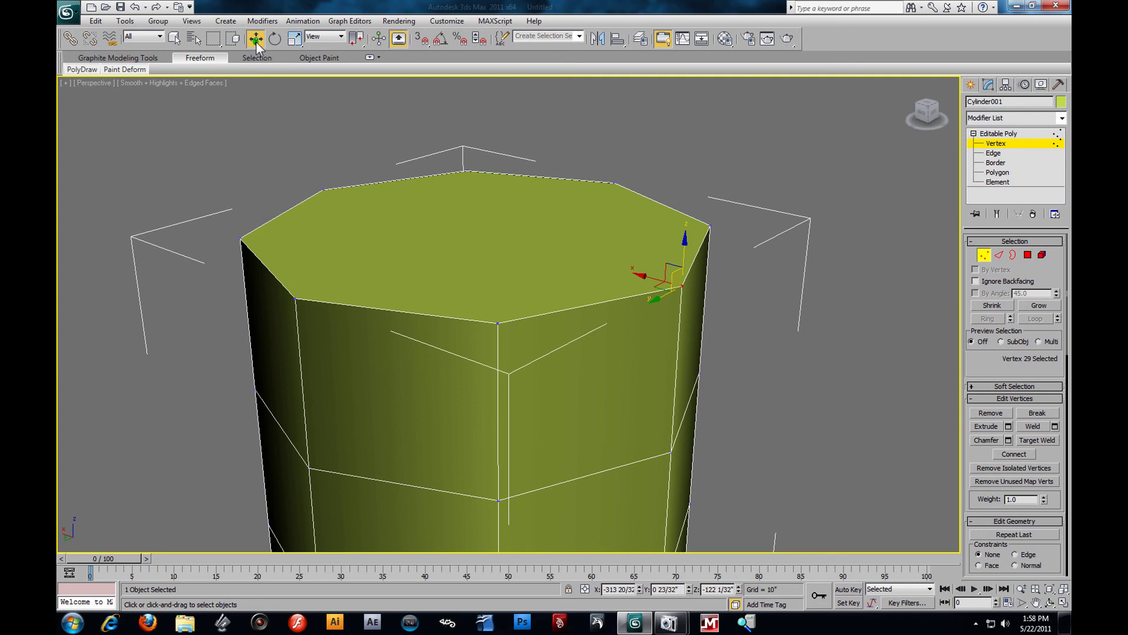
# Step: Try moving the selected top-rim vertex and the vertex below it on the upper middle ring, undoing each move
pyautogui.moveTo(641, 281); pyautogui.dragTo(858, 382)
pyautogui.hotkey('ctrl', 'z')
pyautogui.click(672, 453)
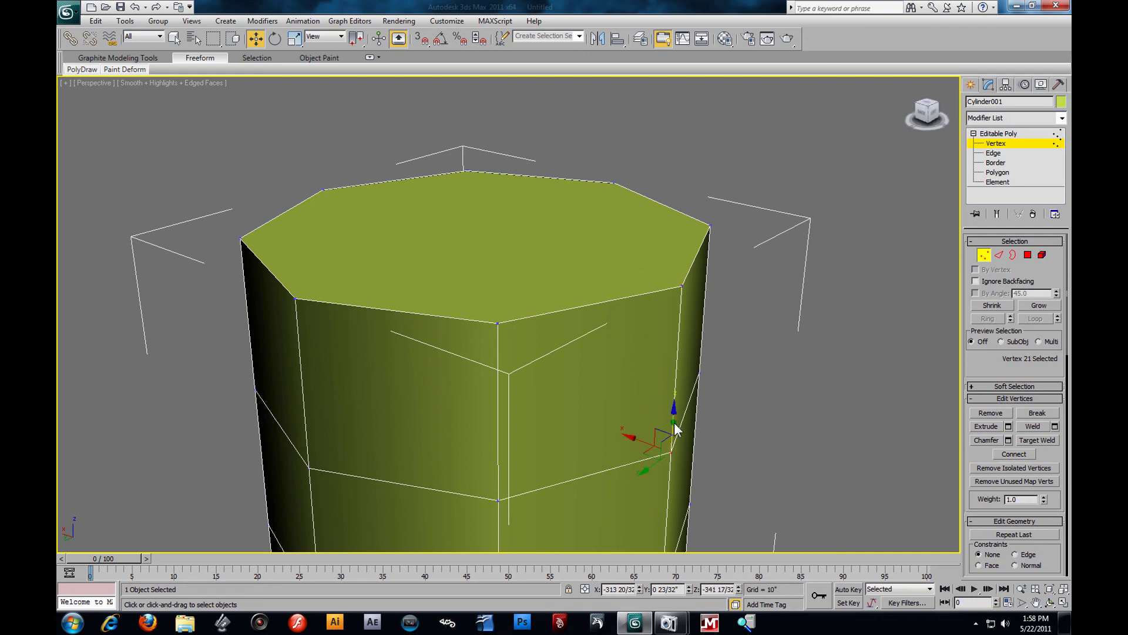
pyautogui.scroll(-2, 717, 389)
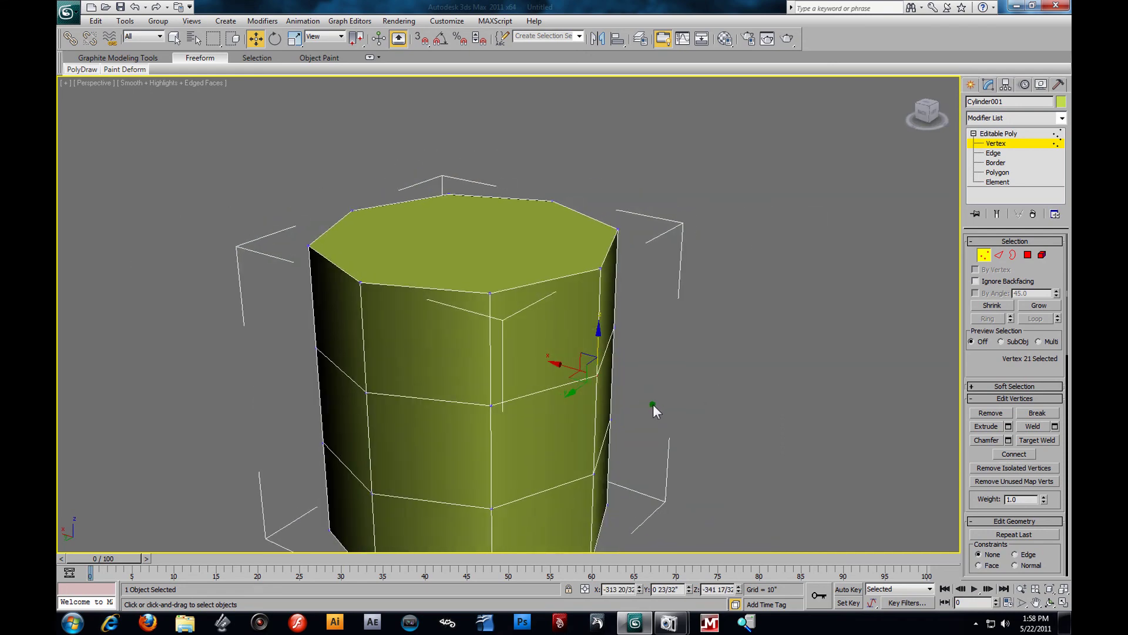
pyautogui.scroll(4, 653, 404)
pyautogui.moveTo(721, 456); pyautogui.dragTo(762, 454)
pyautogui.hotkey('ctrl', 'z')
pyautogui.scroll(-4, 760, 447)
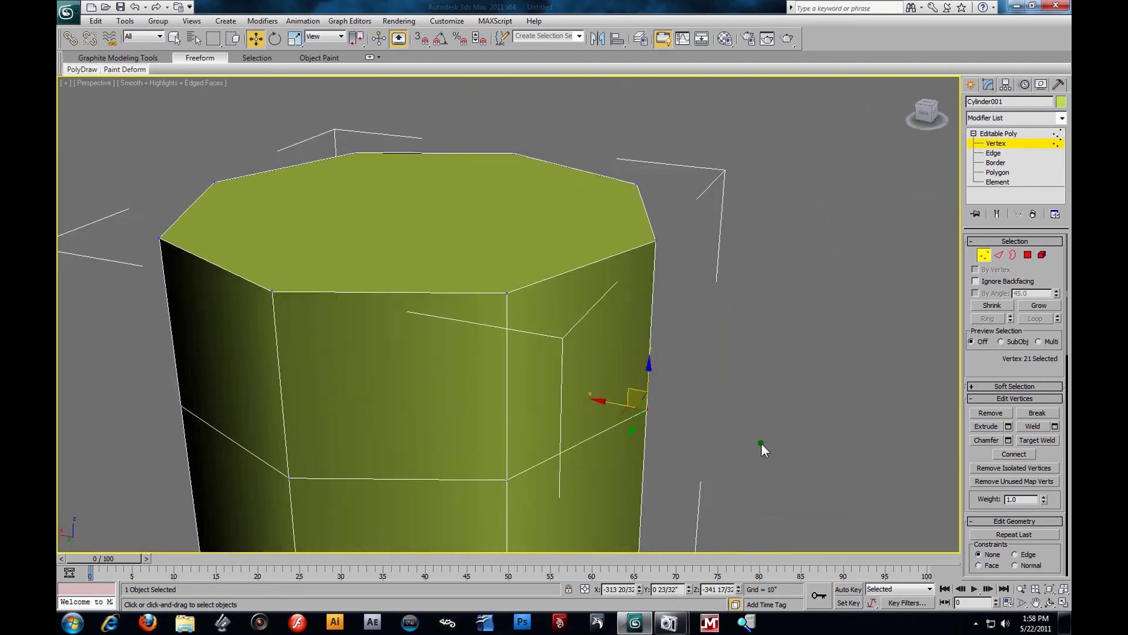
# Step: Region-select vertices on the cylinder's top, ending with all 8 vertices of the upper middle ring
pyautogui.keyDown('alt'); pyautogui.moveTo(524, 372); pyautogui.dragTo(605, 268, button='middle'); pyautogui.keyUp('alt')
pyautogui.moveTo(195, 197); pyautogui.dragTo(311, 264)
pyautogui.moveTo(211, 168); pyautogui.dragTo(624, 293)
pyautogui.keyDown('alt'); pyautogui.moveTo(780, 340); pyautogui.dragTo(679, 326, button='middle'); pyautogui.keyUp('alt')
pyautogui.moveTo(173, 311); pyautogui.dragTo(717, 449)
pyautogui.keyDown('alt'); pyautogui.moveTo(717, 449); pyautogui.dragTo(625, 415, button='middle'); pyautogui.keyUp('alt')
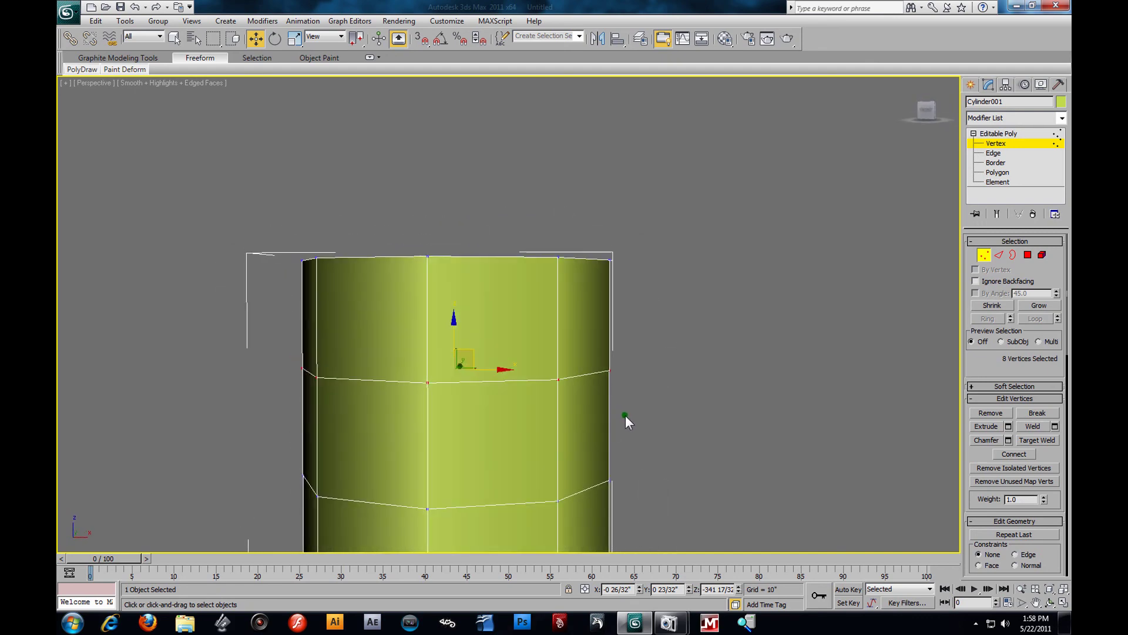
# Step: Enable Ignore Backfacing, region-select the upper middle ring's vertices again and check the far side of the cylinder
pyautogui.click(976, 282)
pyautogui.moveTo(206, 317); pyautogui.dragTo(779, 447)
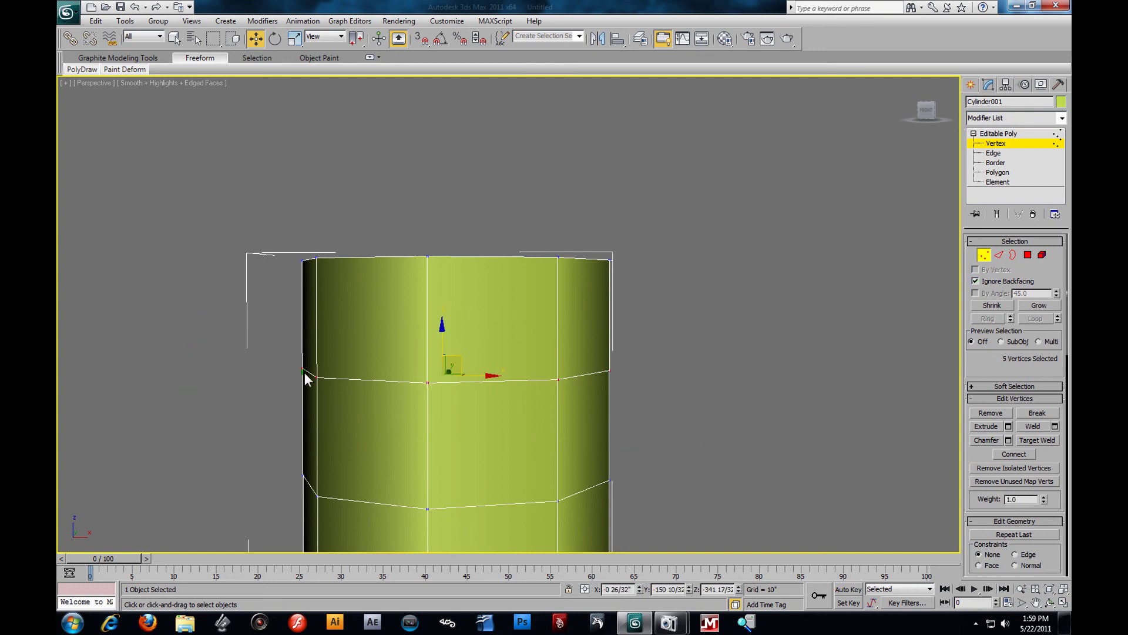
pyautogui.keyDown('alt'); pyautogui.moveTo(527, 384); pyautogui.dragTo(358, 374, button='middle'); pyautogui.keyUp('alt')
pyautogui.hotkey('shift', 'z')
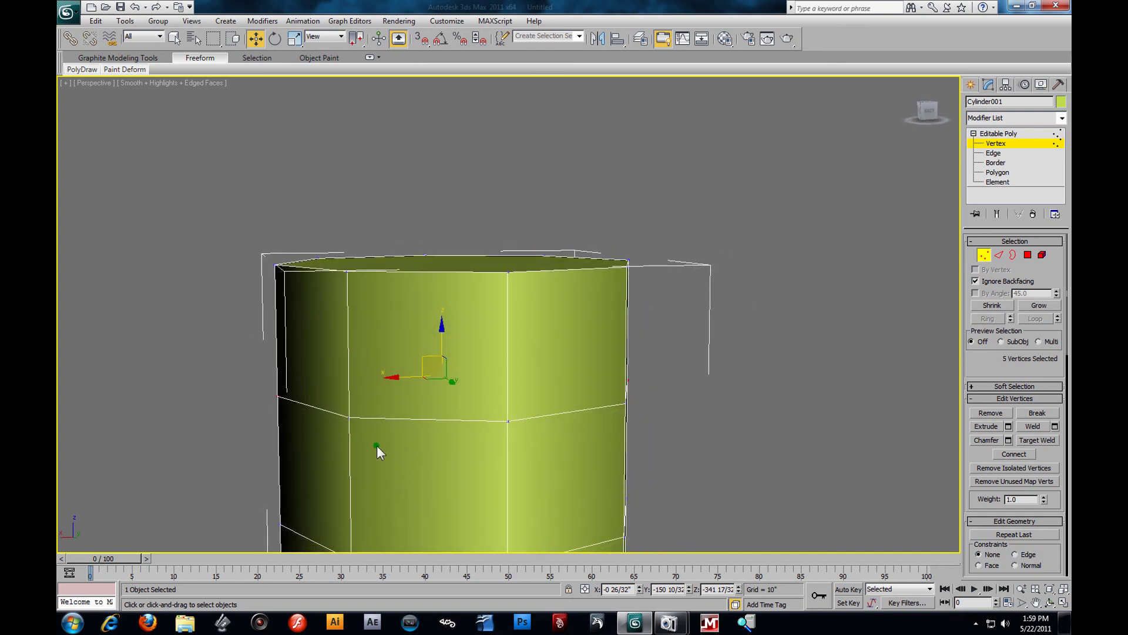
pyautogui.hotkey('shift', 'z')
pyautogui.keyDown('alt'); pyautogui.moveTo(420, 438); pyautogui.dragTo(587, 444, button='middle'); pyautogui.keyUp('alt')
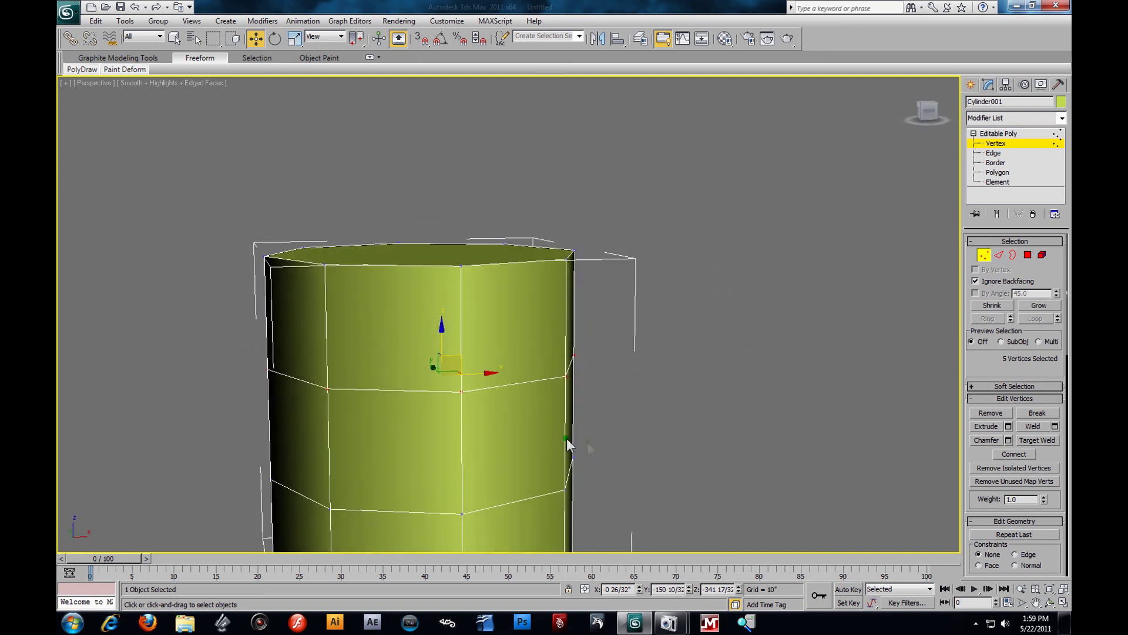
# Step: Disable Ignore Backfacing and clear the vertex selection
pyautogui.click(975, 281)
pyautogui.keyDown('alt'); pyautogui.moveTo(746, 346); pyautogui.dragTo(700, 365, button='middle'); pyautogui.keyUp('alt')
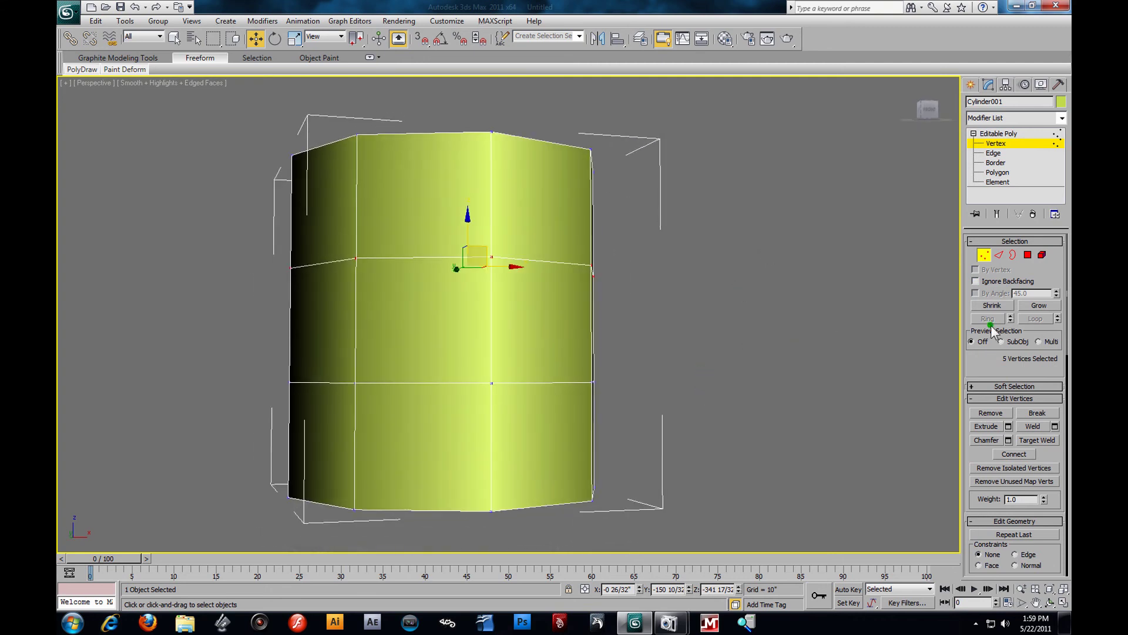
pyautogui.click(763, 347)
pyautogui.keyDown('alt'); pyautogui.moveTo(663, 267); pyautogui.dragTo(654, 306, button='middle'); pyautogui.keyUp('alt')
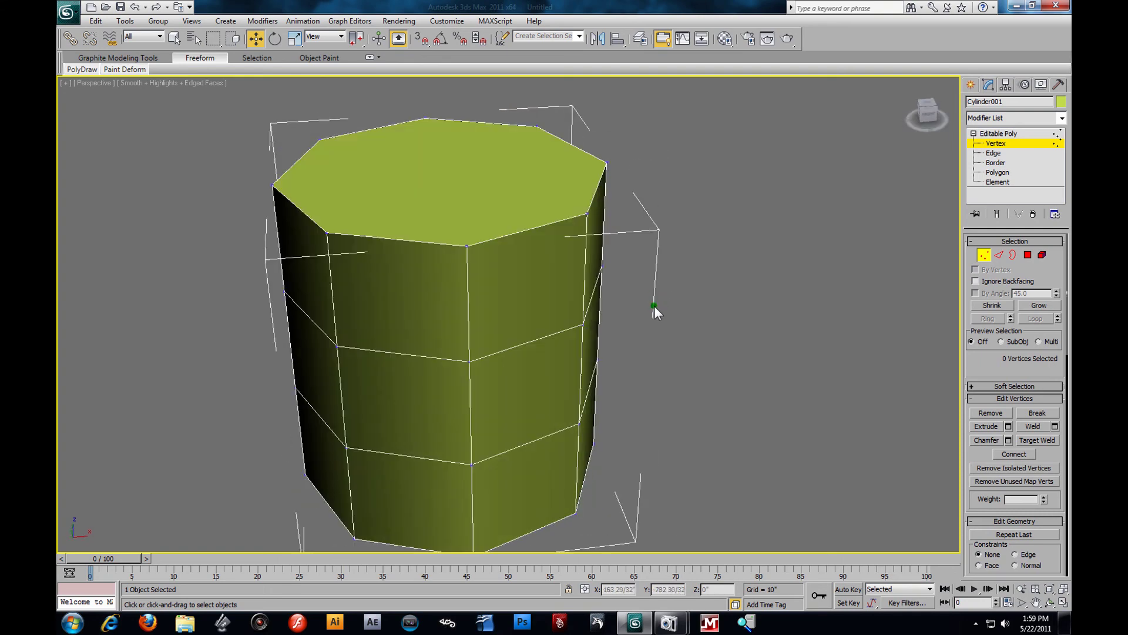
# Step: Switch to the Edge level and try selecting individual horizontal edges, ending with one on the cylinder's lower middle ring
pyautogui.click(981, 153)
pyautogui.click(546, 224)
pyautogui.click(527, 345)
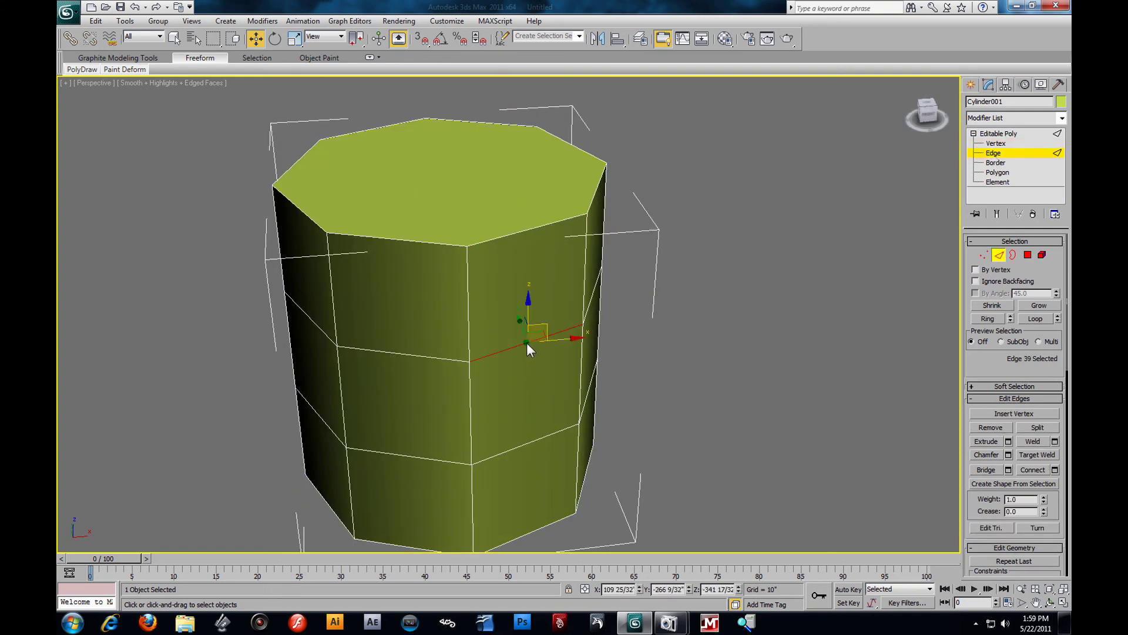
pyautogui.click(534, 437)
pyautogui.keyDown('alt'); pyautogui.moveTo(537, 438); pyautogui.dragTo(761, 337, button='middle'); pyautogui.keyUp('alt')
pyautogui.click(759, 325)
pyautogui.click(590, 386)
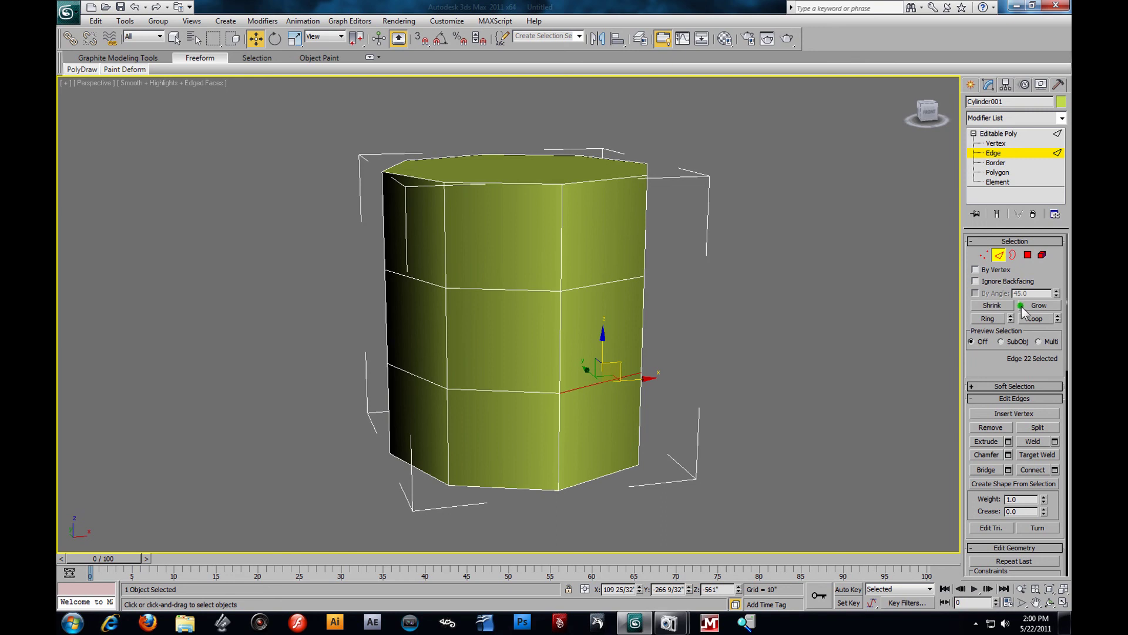
# Step: Examine which selection options, such as Ring and Loop, each sub-object level offers, from Vertex through Element and back to Vertex
pyautogui.click(1007, 143)
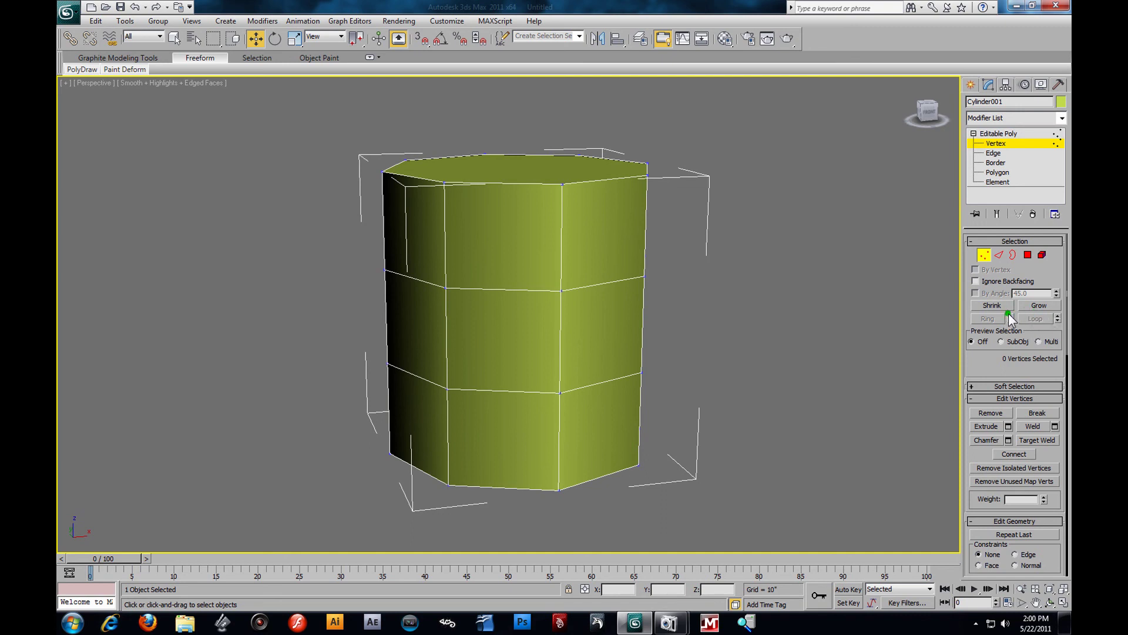
pyautogui.click(1020, 134)
pyautogui.click(1004, 144)
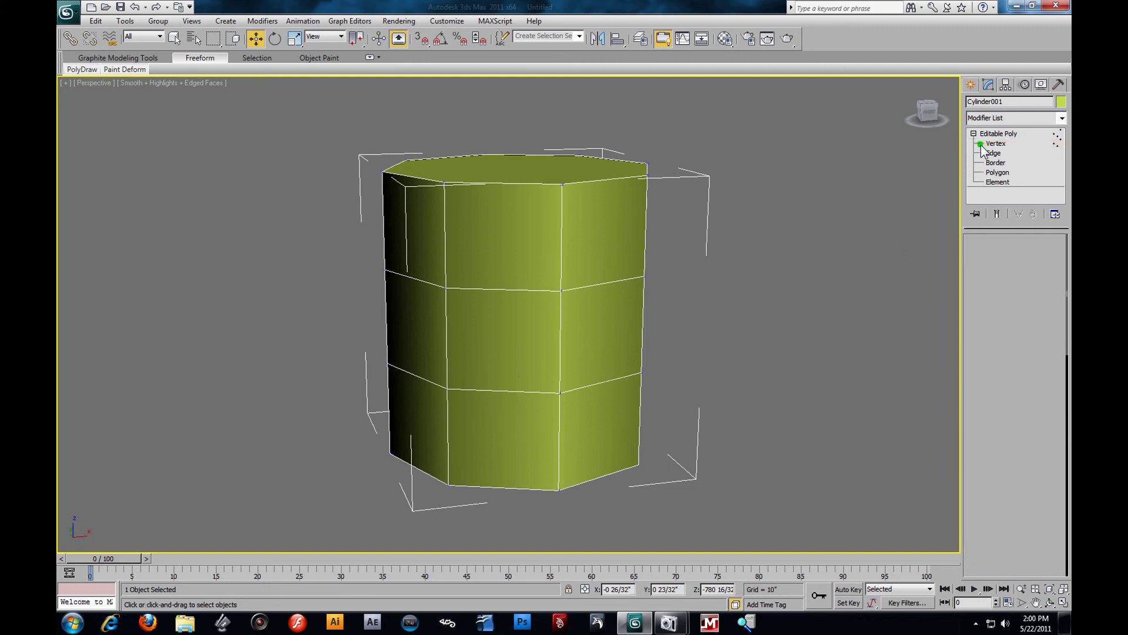
pyautogui.click(993, 153)
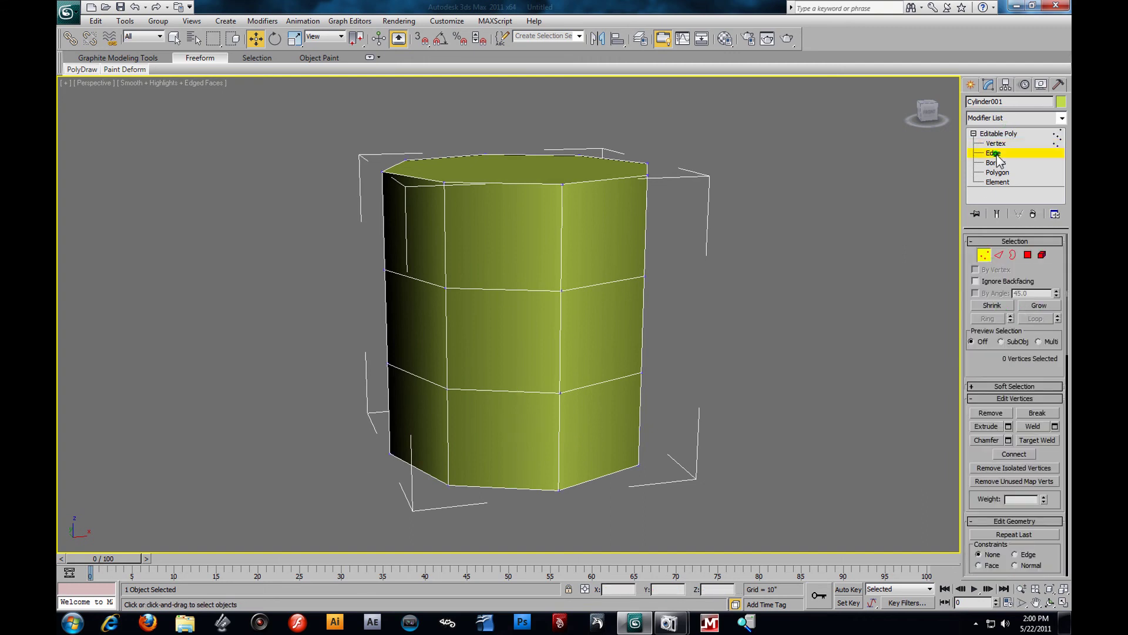
pyautogui.click(996, 163)
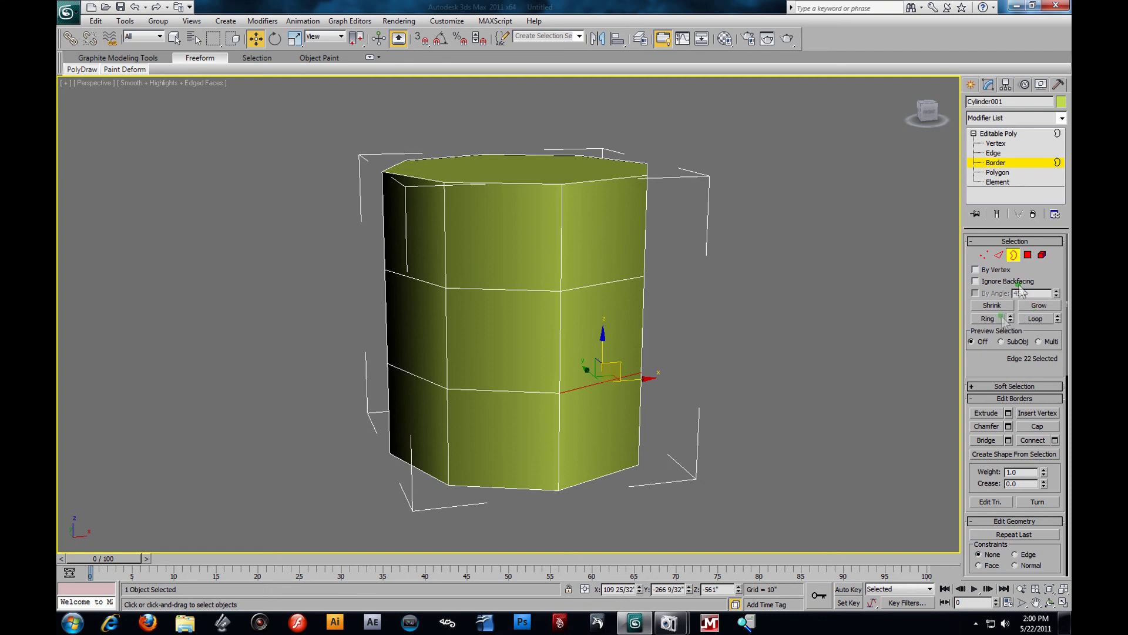
pyautogui.click(998, 172)
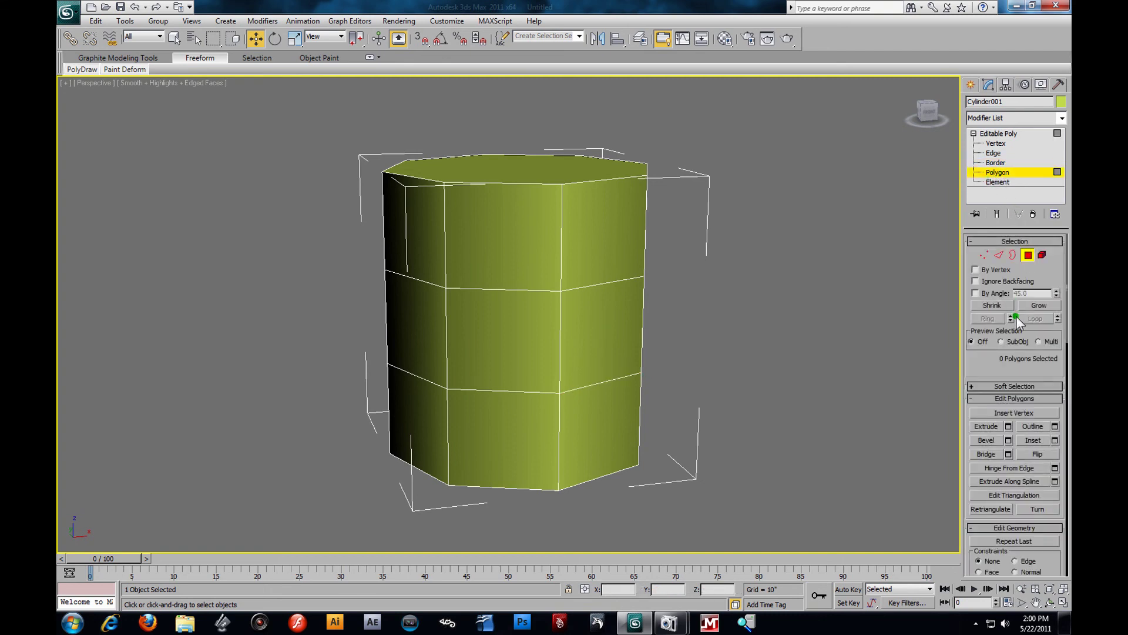
pyautogui.click(997, 181)
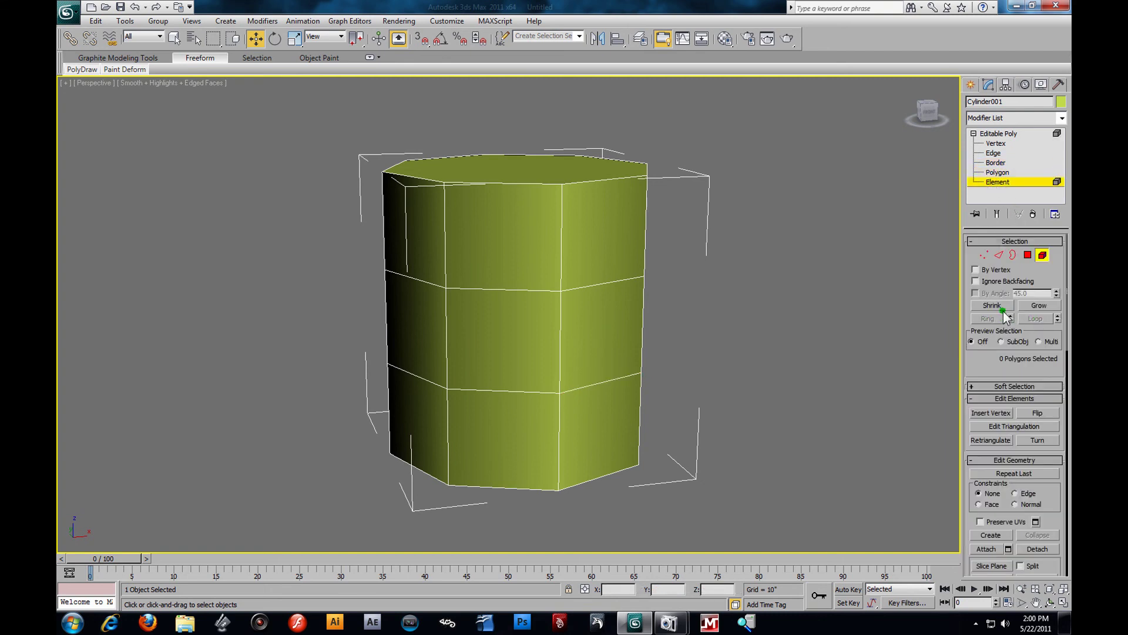
pyautogui.click(997, 143)
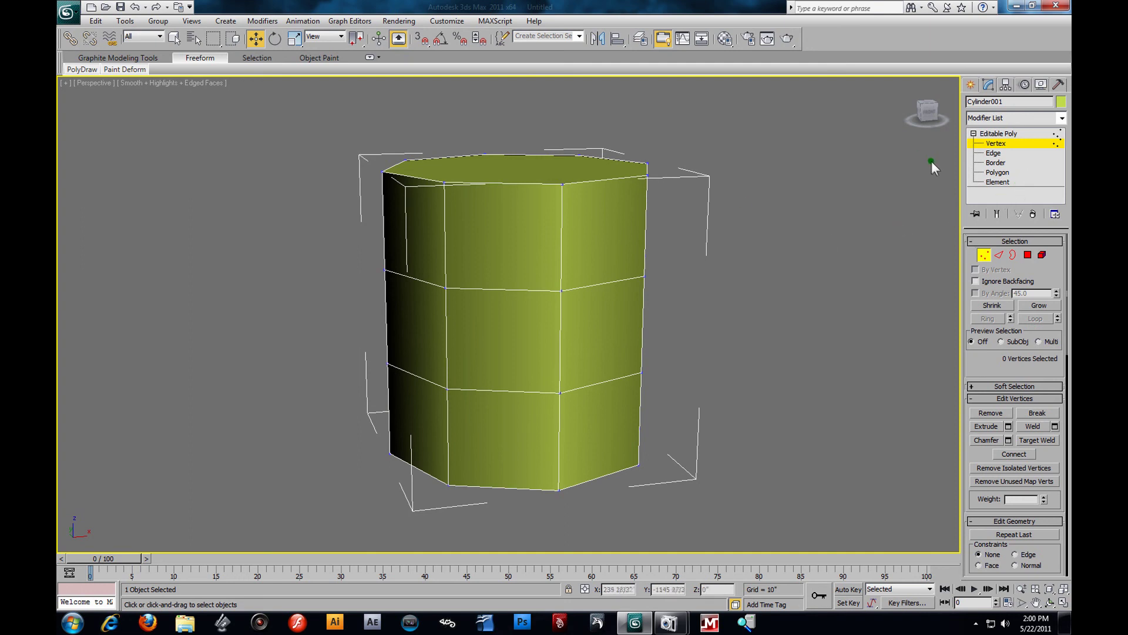
# Step: Return to the Edge level and select a single horizontal edge on the cylinder's upper middle ring
pyautogui.click(993, 153)
pyautogui.click(600, 382)
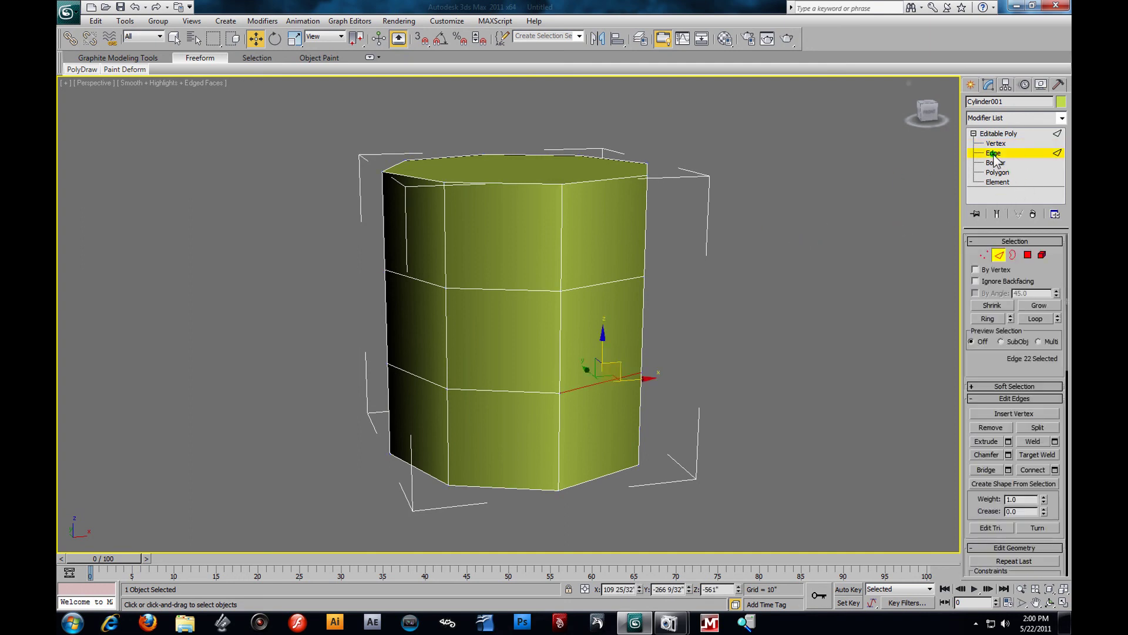
pyautogui.click(577, 288)
pyautogui.keyDown('alt'); pyautogui.moveTo(795, 401); pyautogui.dragTo(762, 390, button='middle'); pyautogui.keyUp('alt')
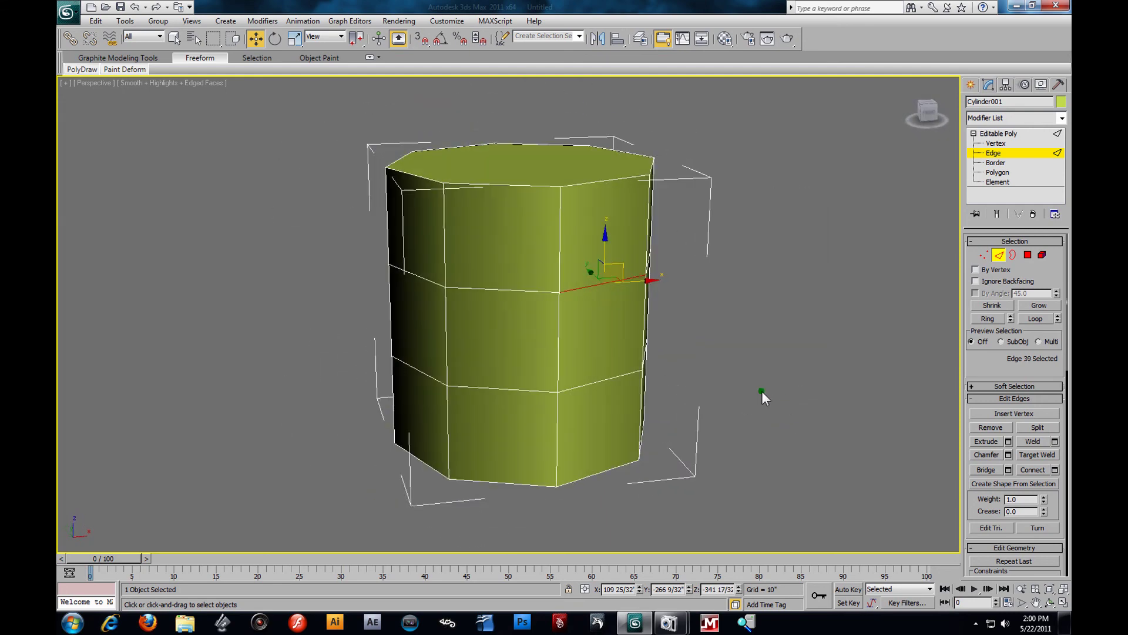
# Step: Extend the edge selection with Ring, undo it, apply Ring once more and clear the selection
pyautogui.click(991, 319)
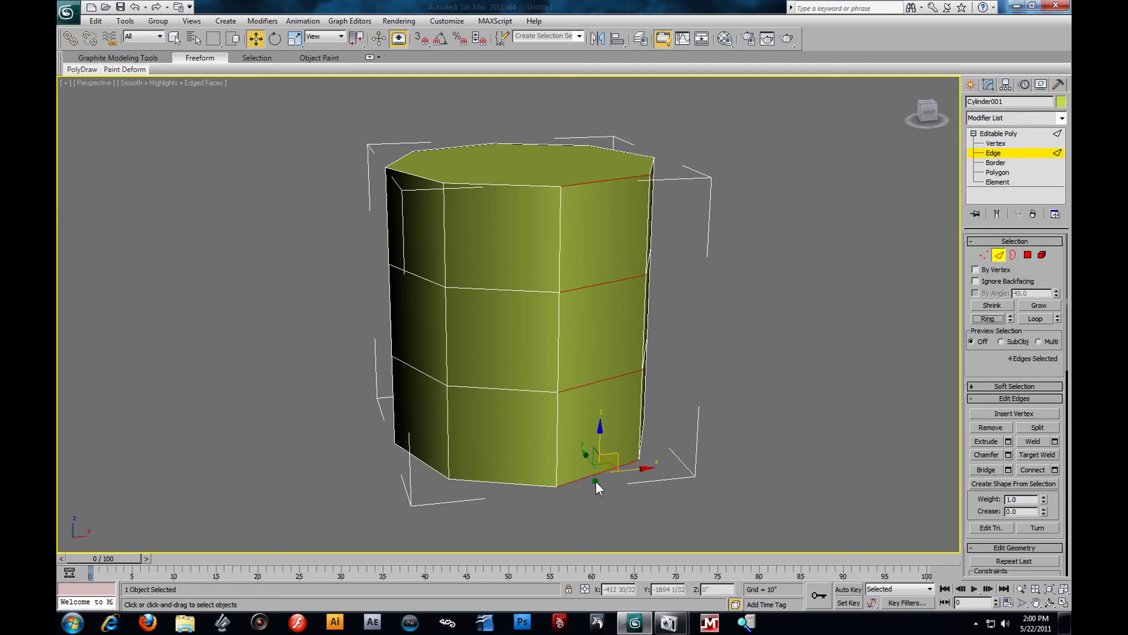
pyautogui.hotkey('ctrl', 'z')
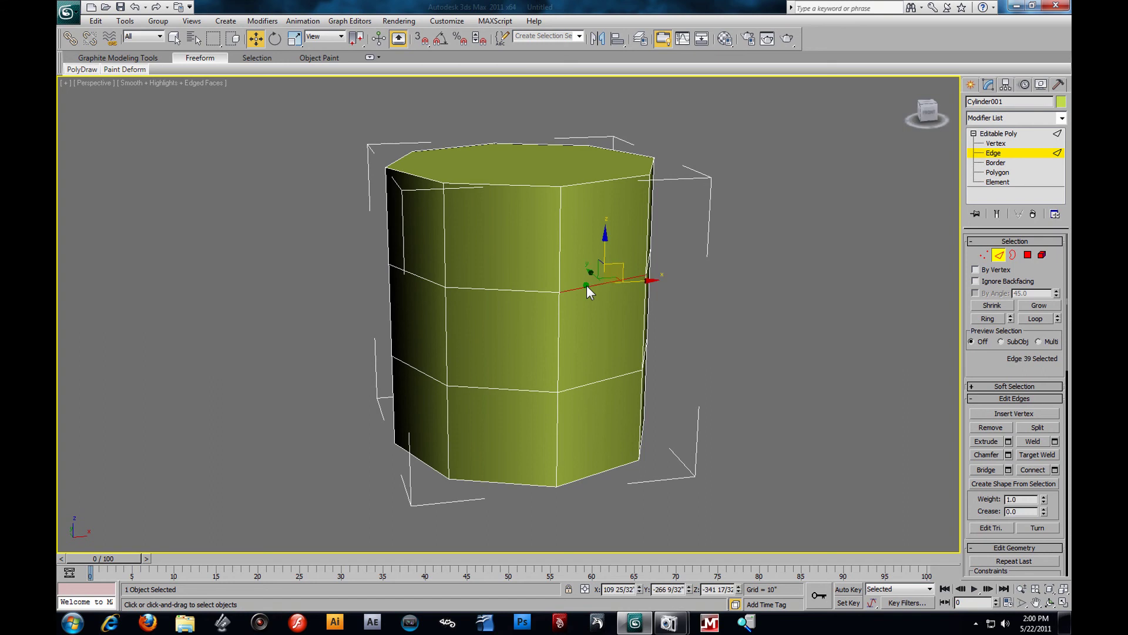
pyautogui.click(994, 320)
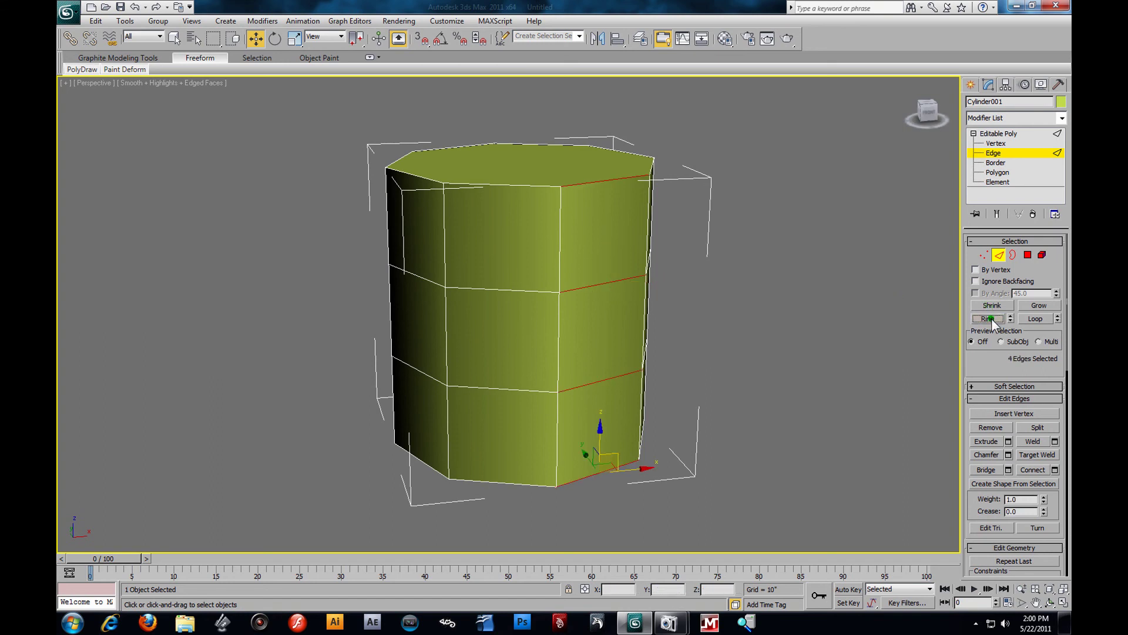
pyautogui.click(801, 298)
# Step: Select the same upper middle edge, extend it around the cylinder with Loop, and clear the selection
pyautogui.click(619, 280)
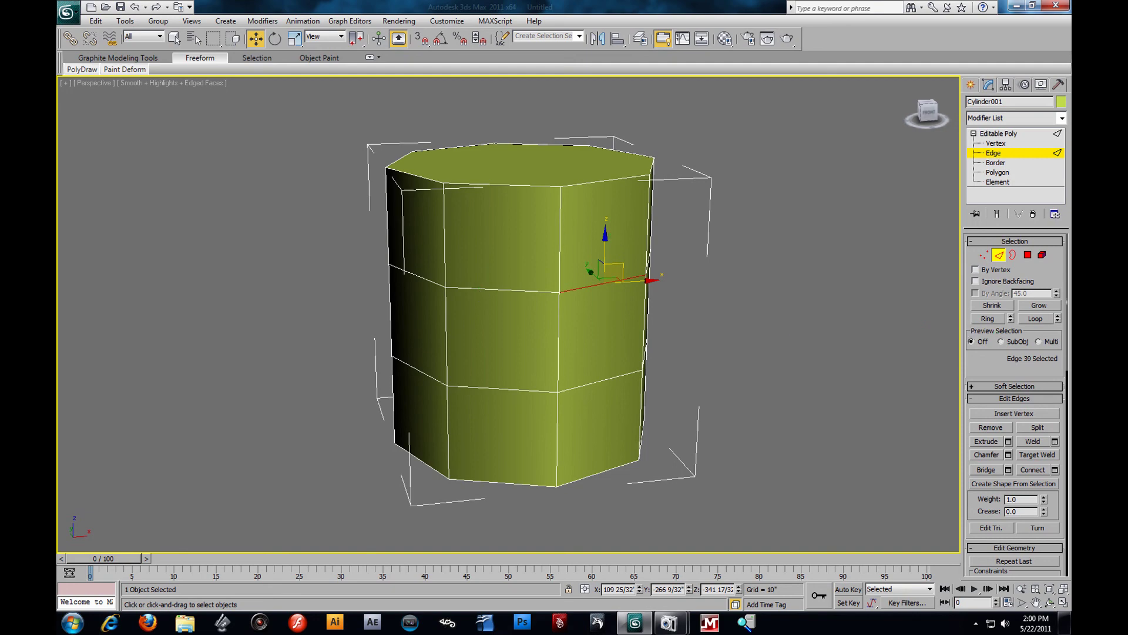
pyautogui.click(1034, 319)
pyautogui.moveTo(767, 280)
pyautogui.keyDown('alt'); pyautogui.mouseDown(button='middle')
pyautogui.moveTo(611, 262)
pyautogui.moveTo(671, 276)
pyautogui.moveTo(761, 270)
pyautogui.mouseUp(button='middle'); pyautogui.keyUp('alt')
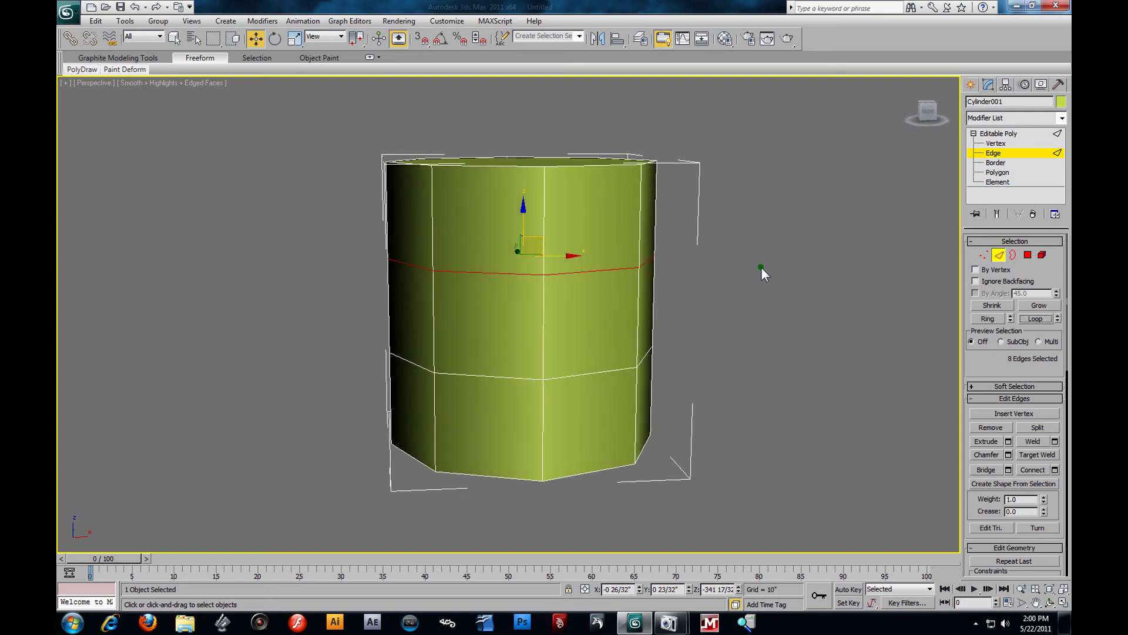
pyautogui.click(749, 259)
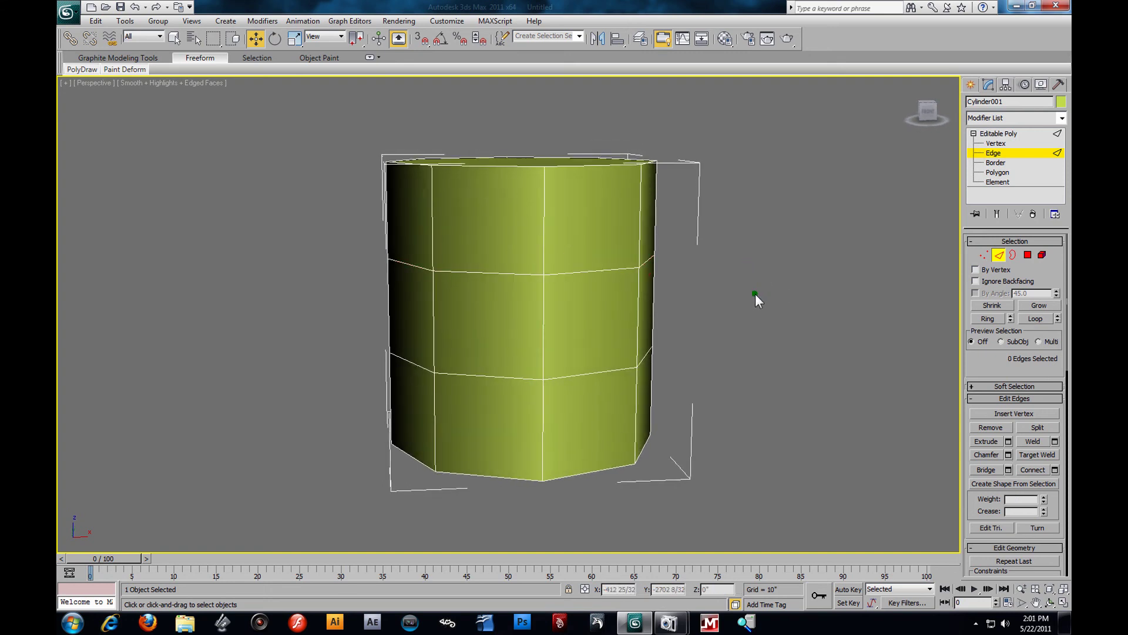
# Step: Select a front edge on the upper middle ring, apply Loop again and clear the selected ring
pyautogui.click(562, 274)
pyautogui.click(1030, 319)
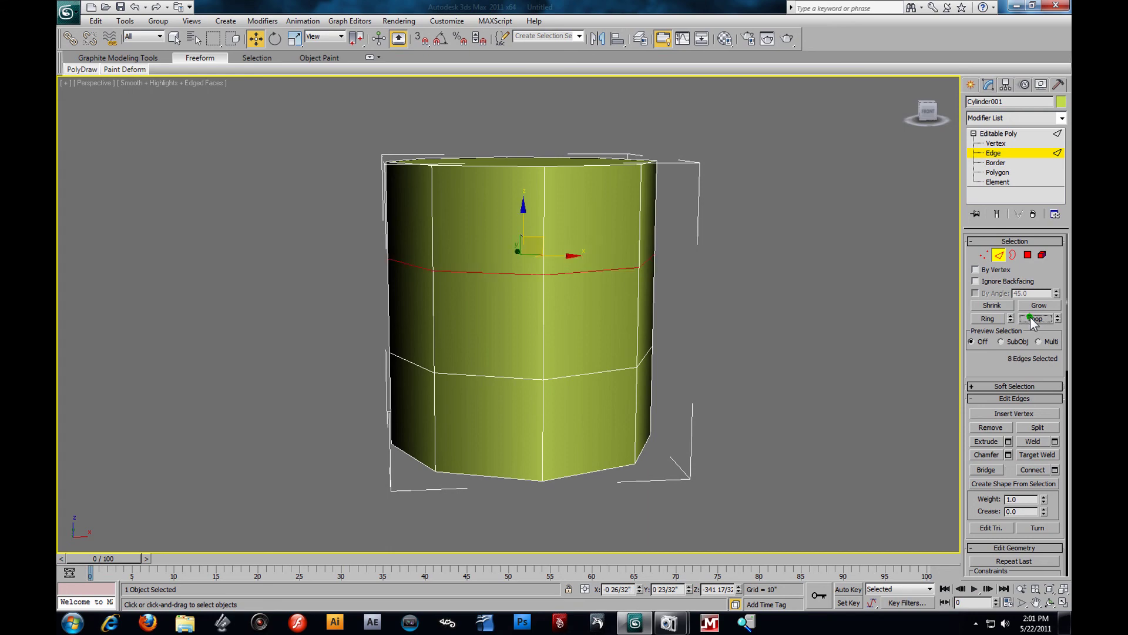
pyautogui.keyDown('alt'); pyautogui.moveTo(750, 318); pyautogui.dragTo(714, 326, button='middle'); pyautogui.keyUp('alt')
pyautogui.click(743, 308)
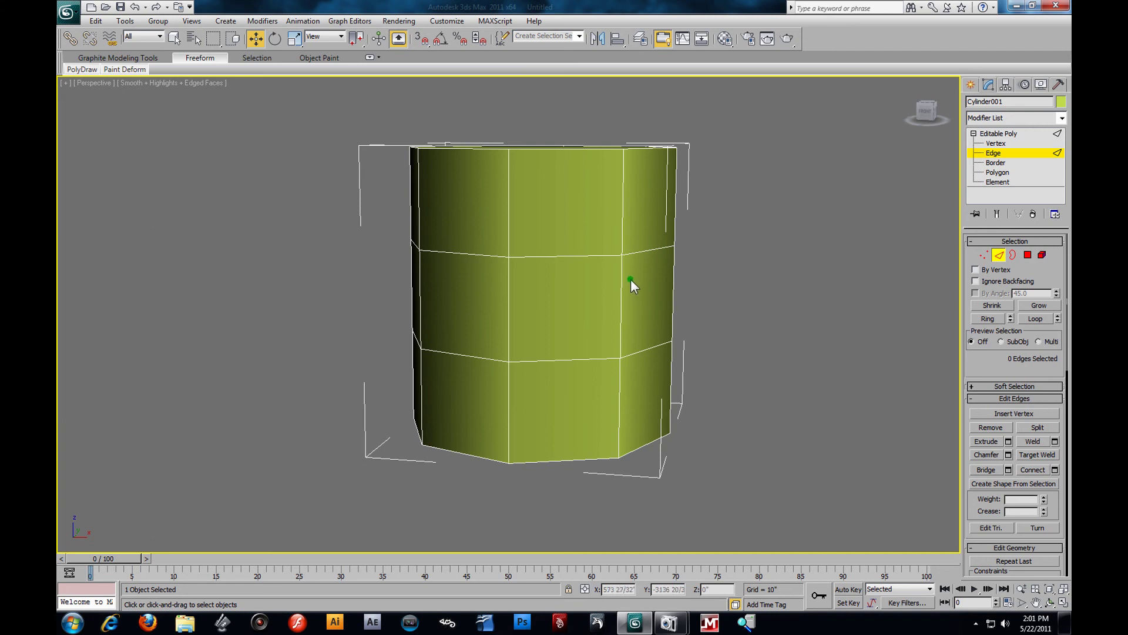
# Step: Select one edge on each of the two middle rings, extend both around the cylinder with Loop, and clear the selection
pyautogui.click(572, 256)
pyautogui.click(583, 361)
pyautogui.click(713, 270)
pyautogui.click(559, 257)
pyautogui.keyDown('ctrl'); pyautogui.click(562, 361); pyautogui.keyUp('ctrl')
pyautogui.click(1035, 318)
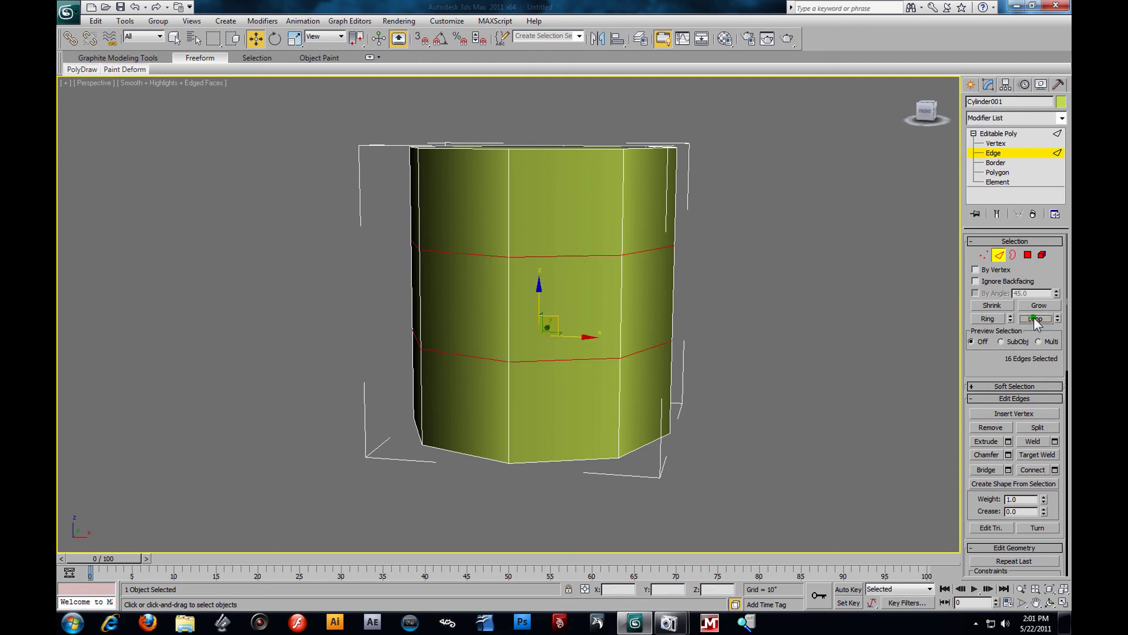
pyautogui.keyDown('alt'); pyautogui.moveTo(731, 329); pyautogui.dragTo(705, 344, button='middle'); pyautogui.keyUp('alt')
pyautogui.click(729, 276)
# Step: Select a single edge on the cylinder's top rim and try to extend it with Loop
pyautogui.scroll(5, 718, 267)
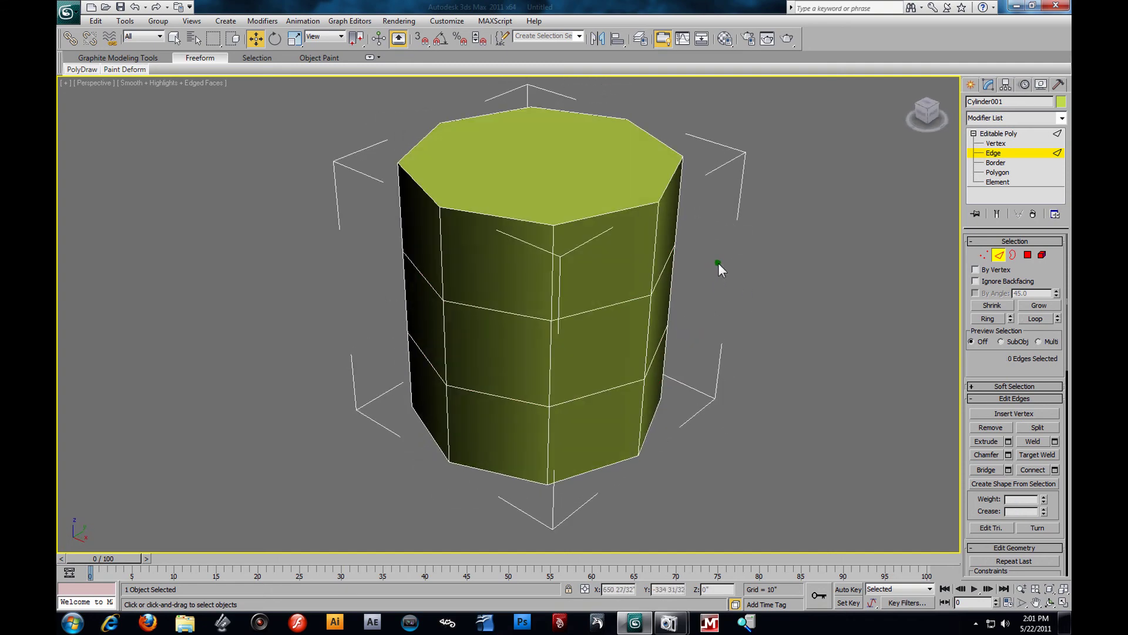
pyautogui.click(672, 229)
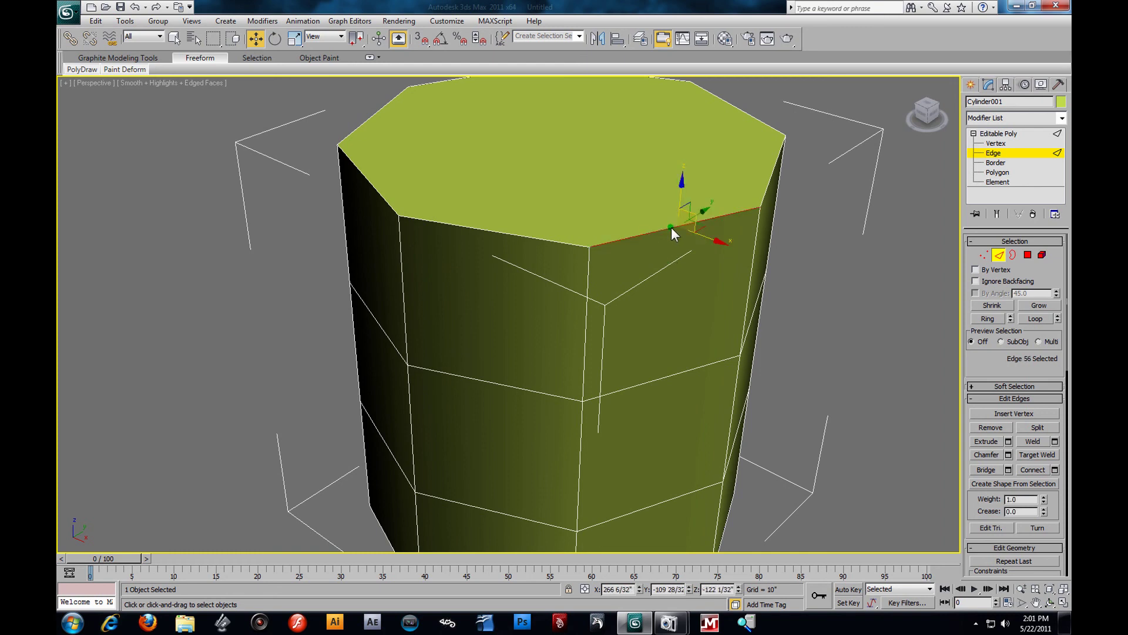
pyautogui.click(1045, 319)
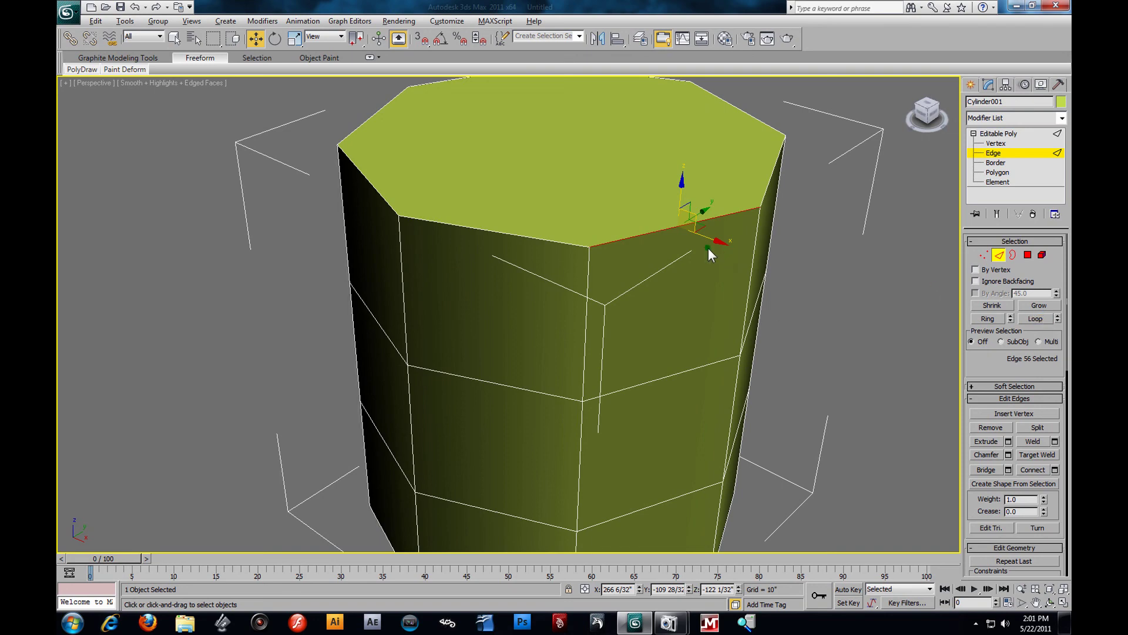
pyautogui.keyDown('alt'); pyautogui.moveTo(708, 248); pyautogui.dragTo(714, 256, button='middle'); pyautogui.keyUp('alt')
# Step: Apply Loop to an upper middle ring edge, pick single edges on the lower ring and top rim, and clear the selection
pyautogui.click(695, 352)
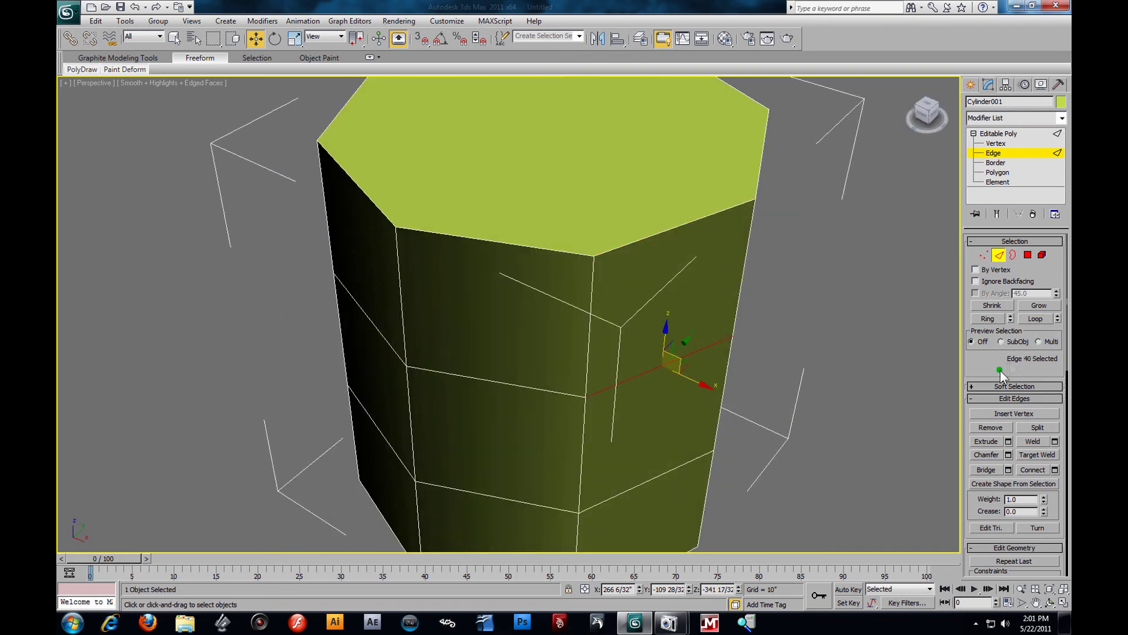
pyautogui.click(1037, 319)
pyautogui.keyDown('alt'); pyautogui.moveTo(910, 327); pyautogui.dragTo(760, 428, button='middle'); pyautogui.keyUp('alt')
pyautogui.click(684, 456)
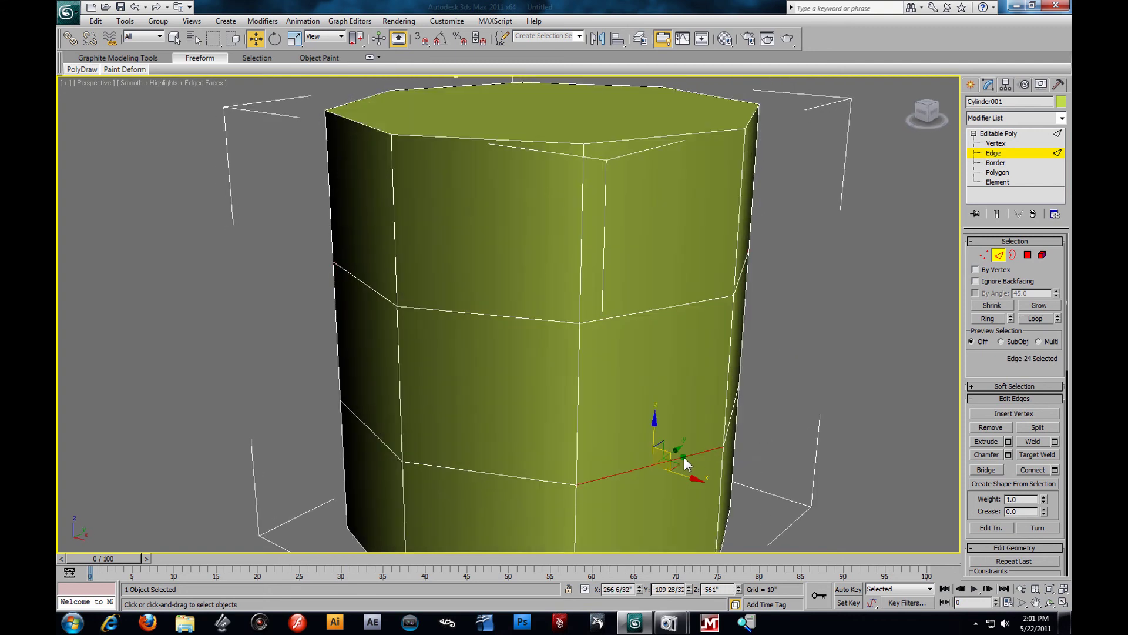
pyautogui.click(664, 136)
pyautogui.click(675, 323)
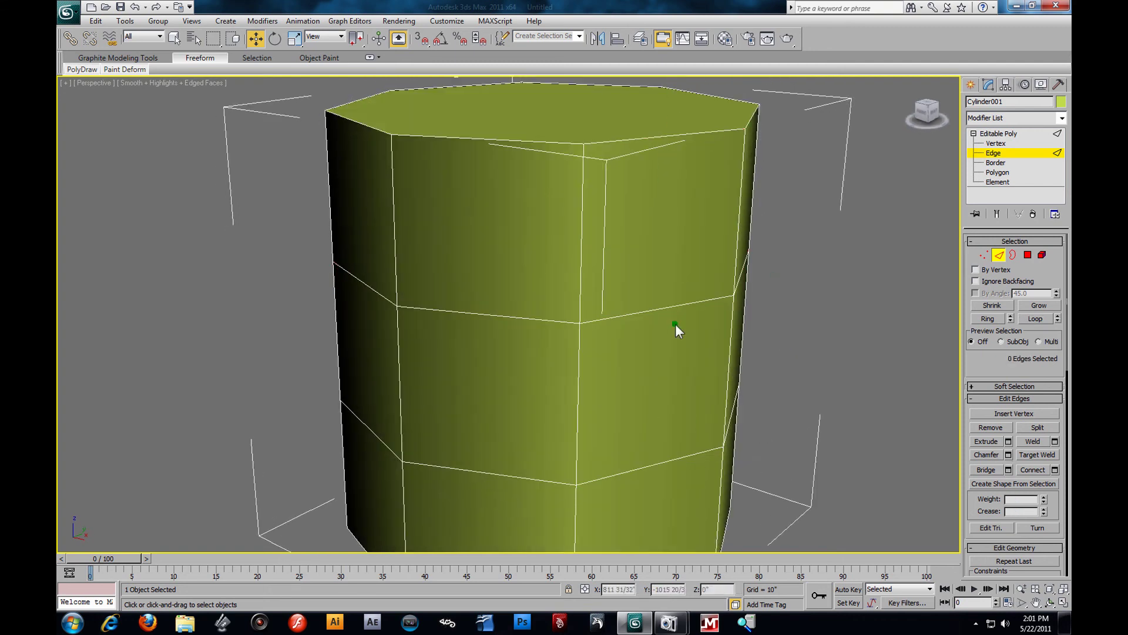
# Step: Loop the upper middle ring once more, compare it with single lower ring and top rim edges, and deselect everything
pyautogui.click(668, 305)
pyautogui.click(1036, 319)
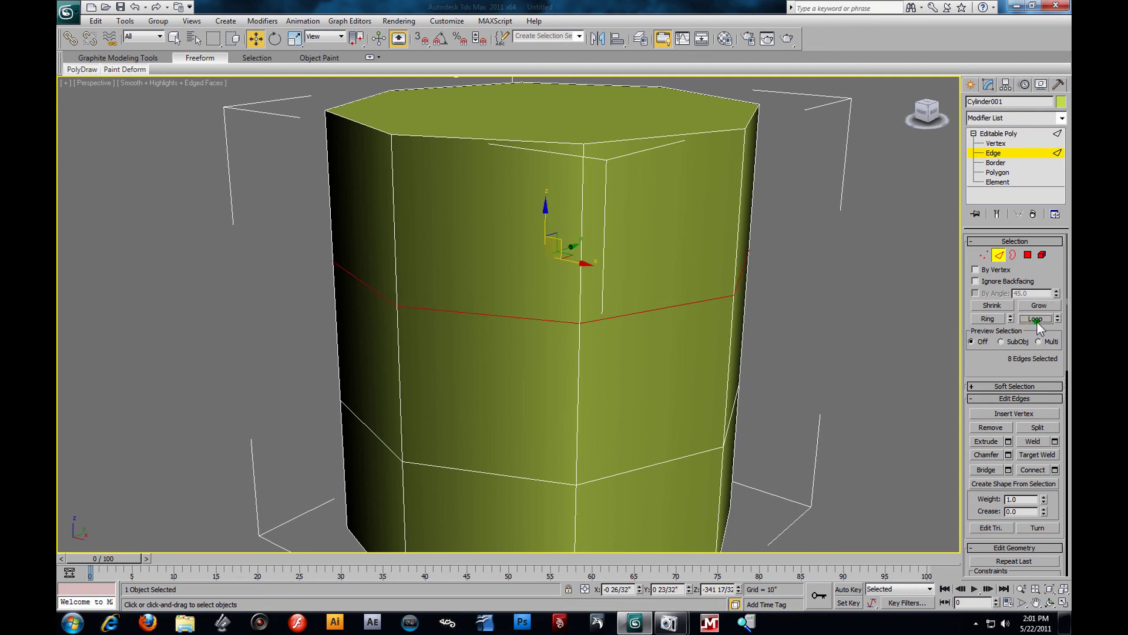
pyautogui.click(658, 469)
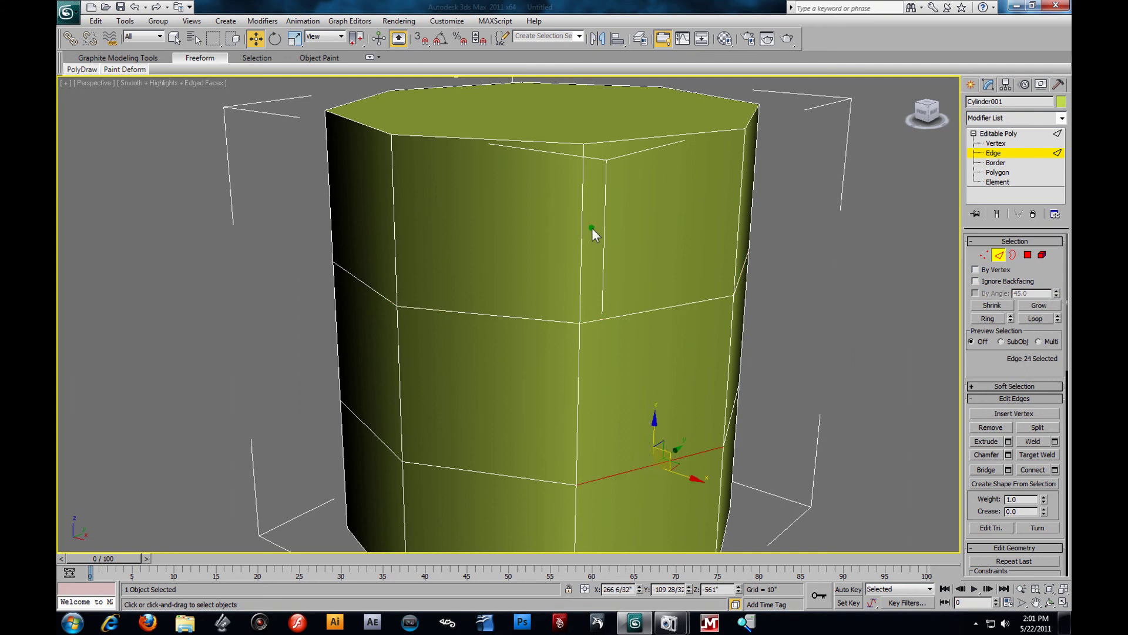
pyautogui.click(633, 139)
pyautogui.click(811, 218)
# Step: Select the top rim edge, examine the faces meeting along it, and select the upper middle ring edge below it
pyautogui.keyDown('alt'); pyautogui.moveTo(811, 218); pyautogui.dragTo(813, 238, button='middle'); pyautogui.keyUp('alt')
pyautogui.click(689, 208)
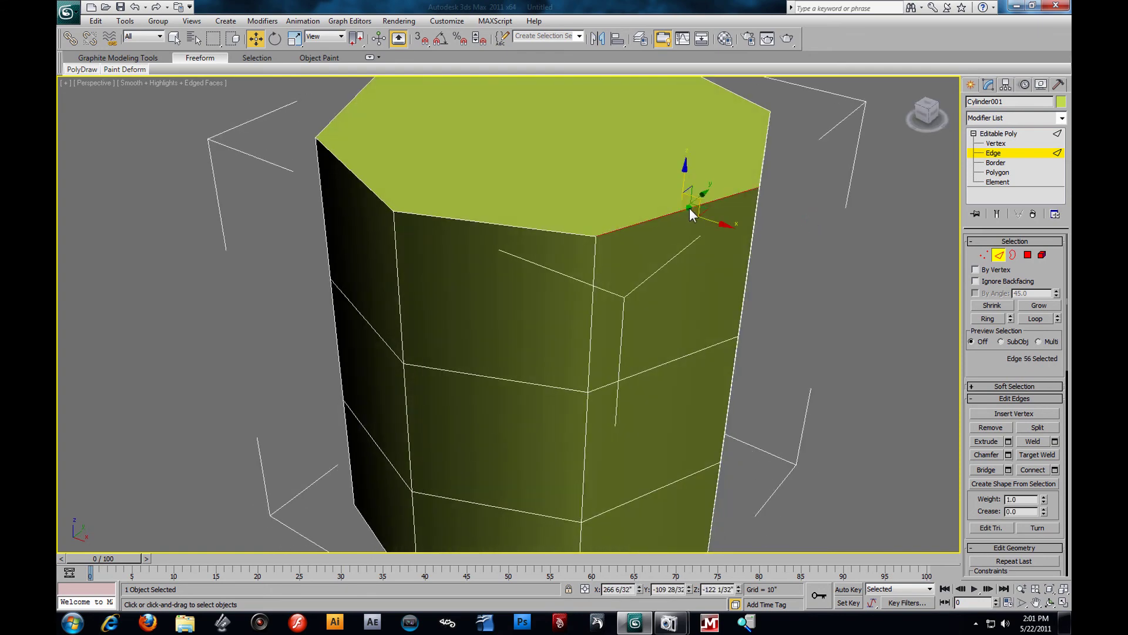
pyautogui.keyDown('alt'); pyautogui.moveTo(726, 232); pyautogui.dragTo(380, 217, button='middle'); pyautogui.keyUp('alt')
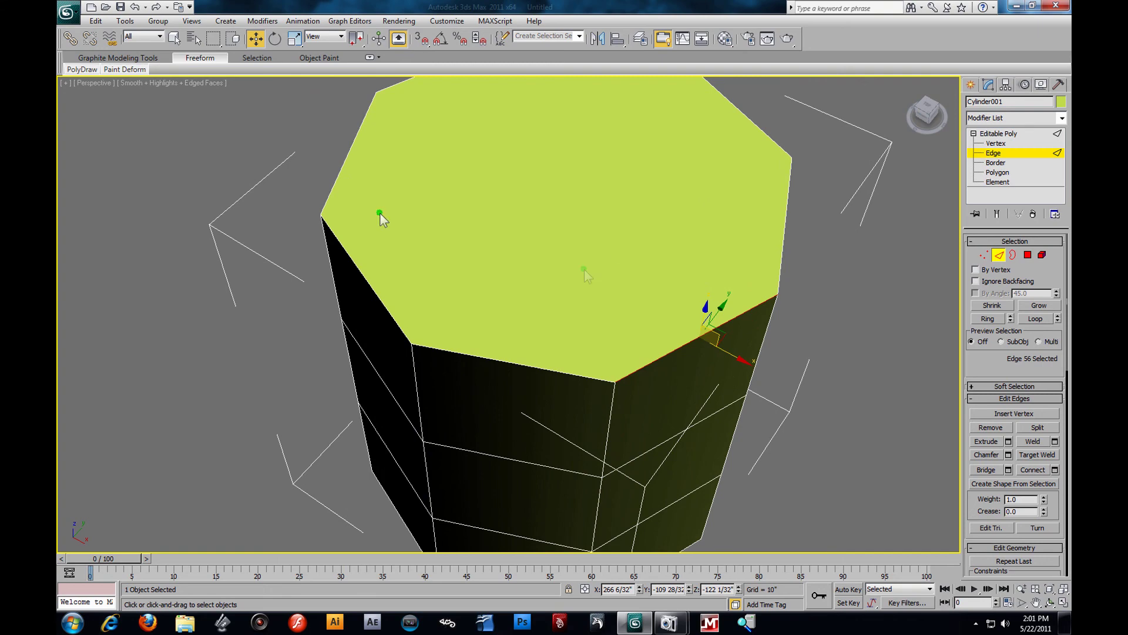
pyautogui.keyDown('alt'); pyautogui.moveTo(739, 322); pyautogui.dragTo(713, 270, button='middle'); pyautogui.keyUp('alt')
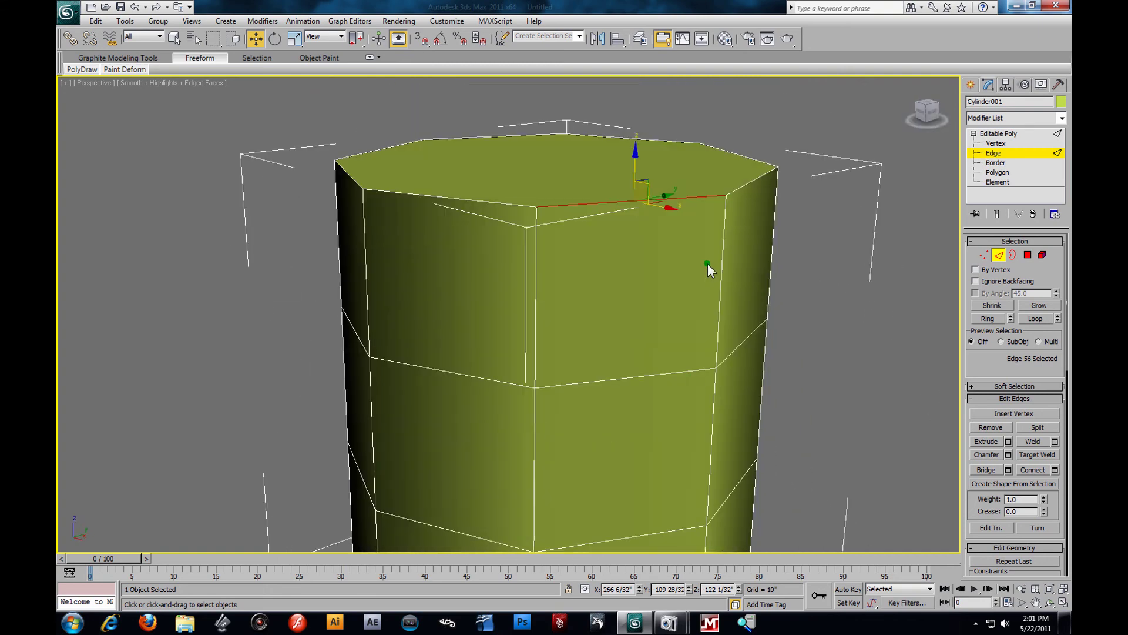
pyautogui.click(675, 370)
pyautogui.keyDown('alt'); pyautogui.moveTo(679, 352); pyautogui.dragTo(731, 314, button='middle'); pyautogui.keyUp('alt')
# Step: Select the cylinder's top cap at the Polygon level and inset it to form a narrow border of faces
pyautogui.click(1016, 174)
pyautogui.keyDown('alt'); pyautogui.moveTo(853, 199); pyautogui.dragTo(853, 220, button='middle'); pyautogui.keyUp('alt')
pyautogui.click(588, 196)
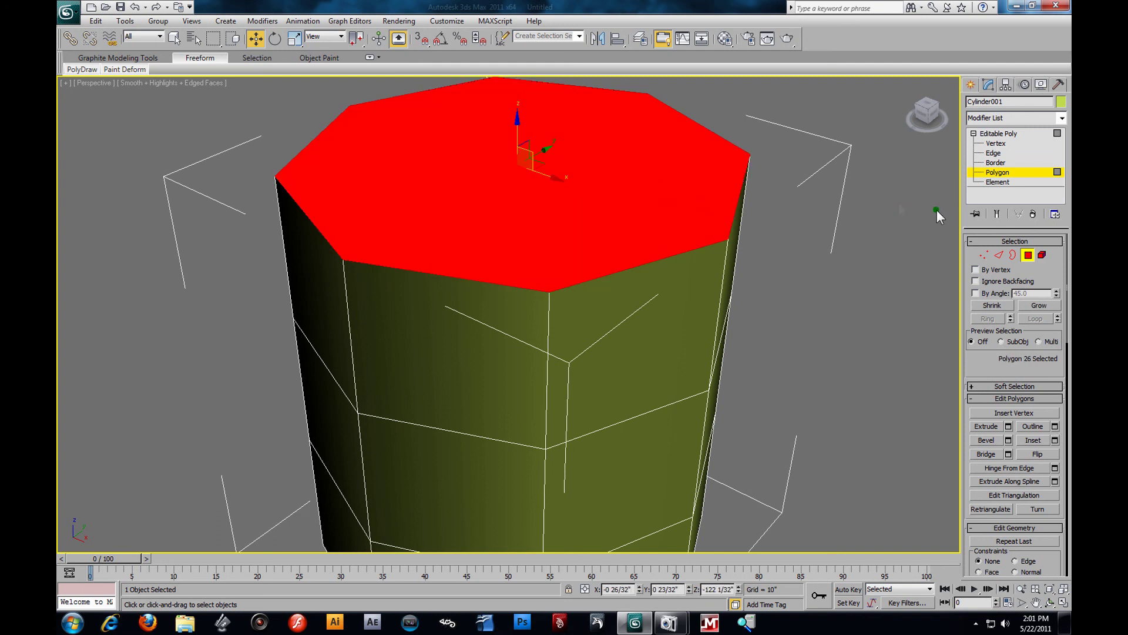
pyautogui.click(1006, 172)
pyautogui.click(1006, 172)
pyautogui.click(1056, 439)
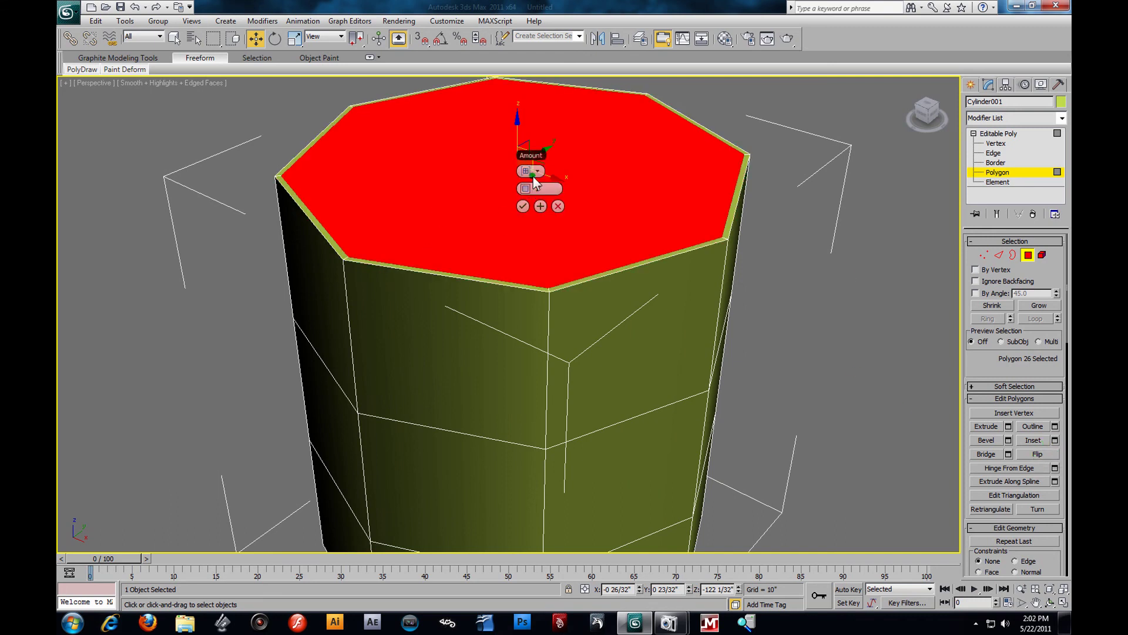
pyautogui.moveTo(531, 189); pyautogui.dragTo(536, 191)
pyautogui.click(523, 206)
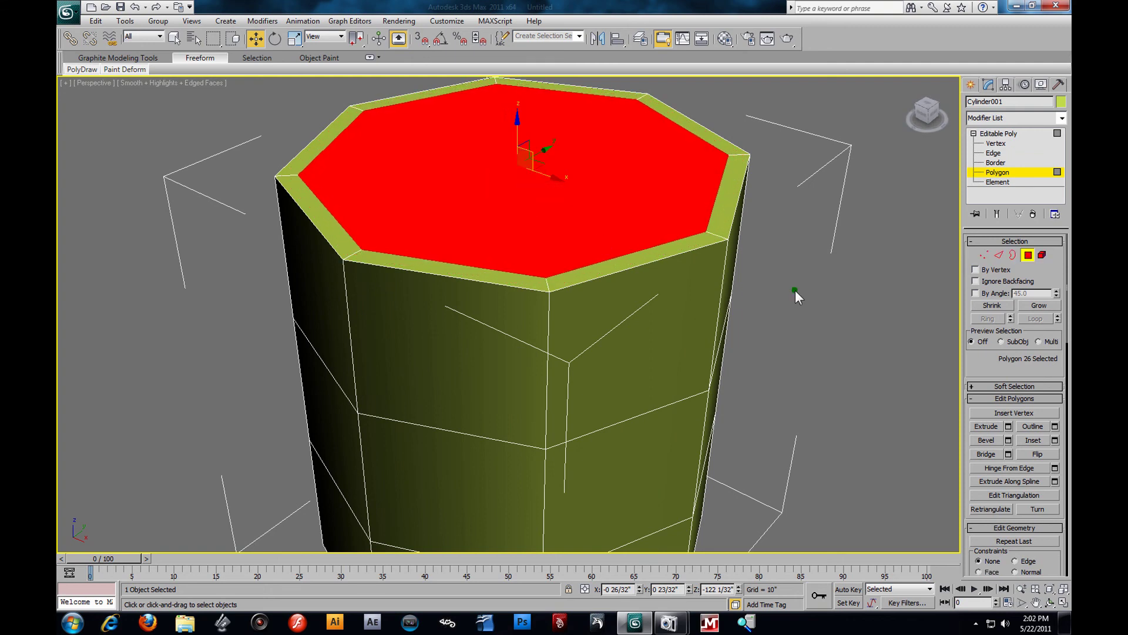
# Step: Return to the Edge level, select an outer top rim edge and extend it around the whole rim with Loop
pyautogui.click(781, 272)
pyautogui.press('2')
pyautogui.click(656, 248)
pyautogui.click(780, 271)
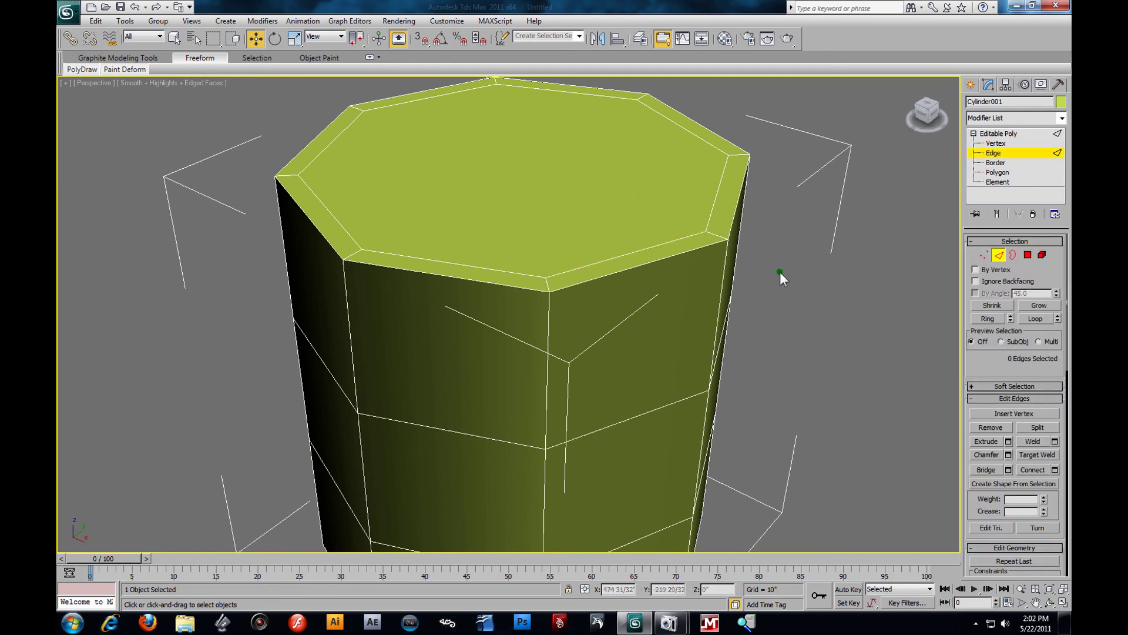
pyautogui.click(671, 256)
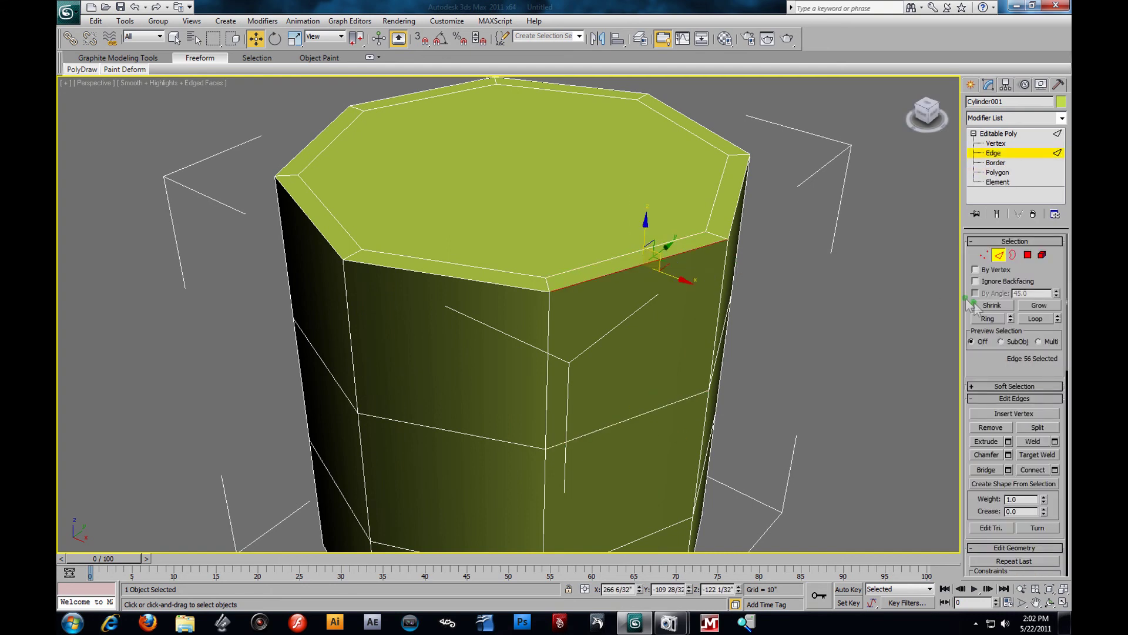
pyautogui.click(1036, 318)
pyautogui.click(787, 301)
pyautogui.keyDown('alt'); pyautogui.moveTo(789, 323); pyautogui.dragTo(741, 326, button='middle'); pyautogui.keyUp('alt')
pyautogui.scroll(-3, 757, 338)
pyautogui.keyDown('alt'); pyautogui.moveTo(705, 369); pyautogui.dragTo(735, 360, button='middle'); pyautogui.keyUp('alt')
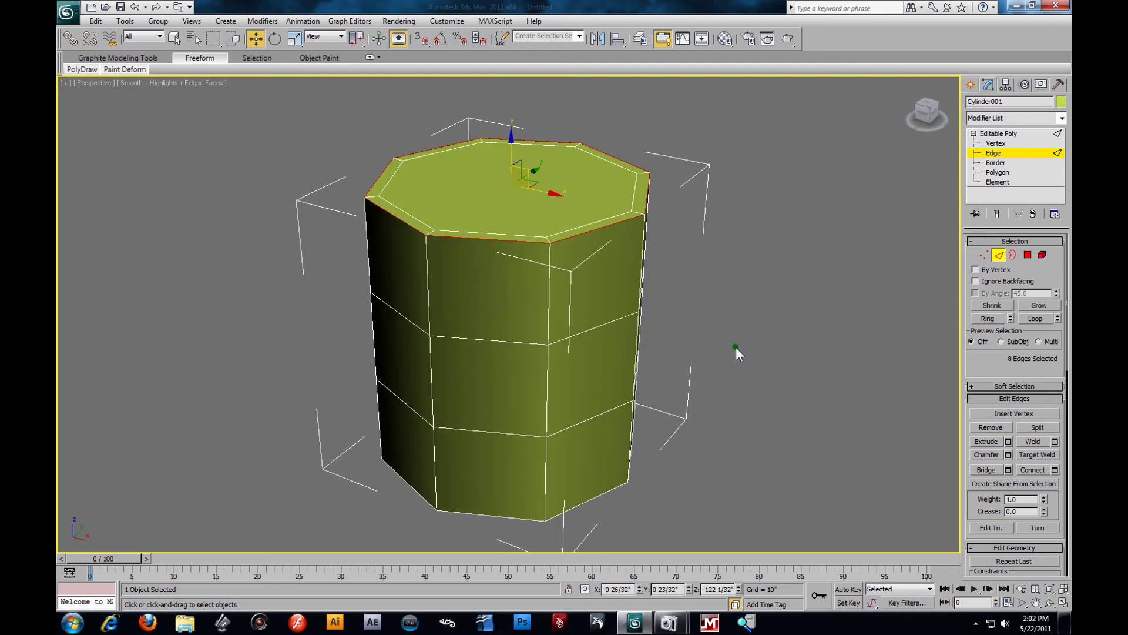
# Step: Undo the rim loop and the cap inset, and clear the remaining edge selection at the Edge level
pyautogui.hotkey('ctrl', 'z')
pyautogui.press('1')
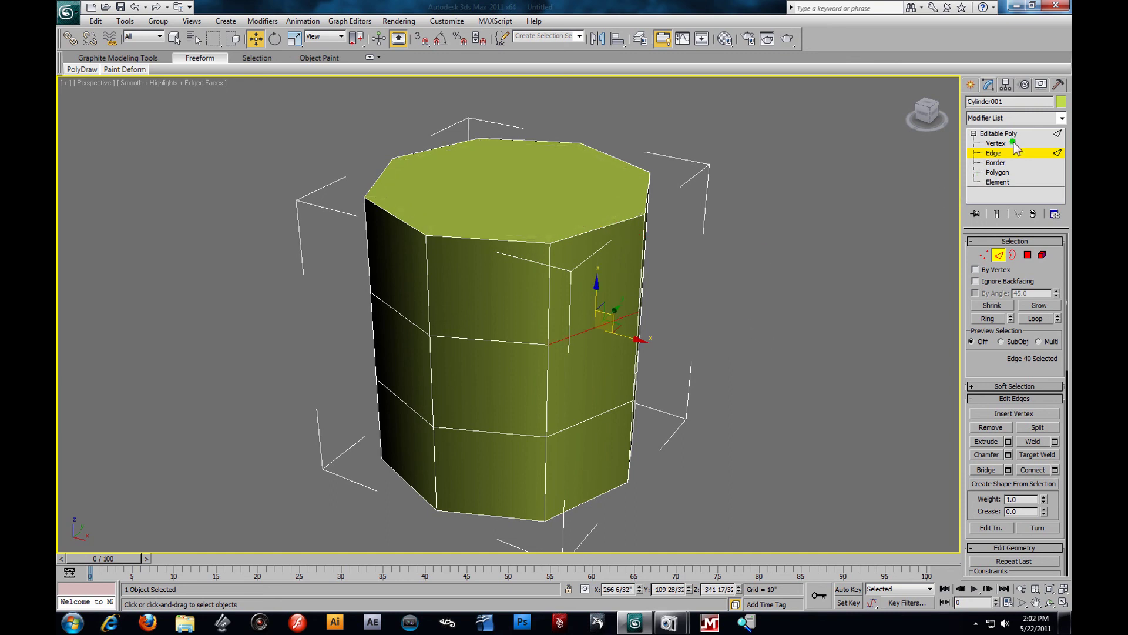
pyautogui.click(649, 173)
pyautogui.click(997, 157)
pyautogui.click(681, 314)
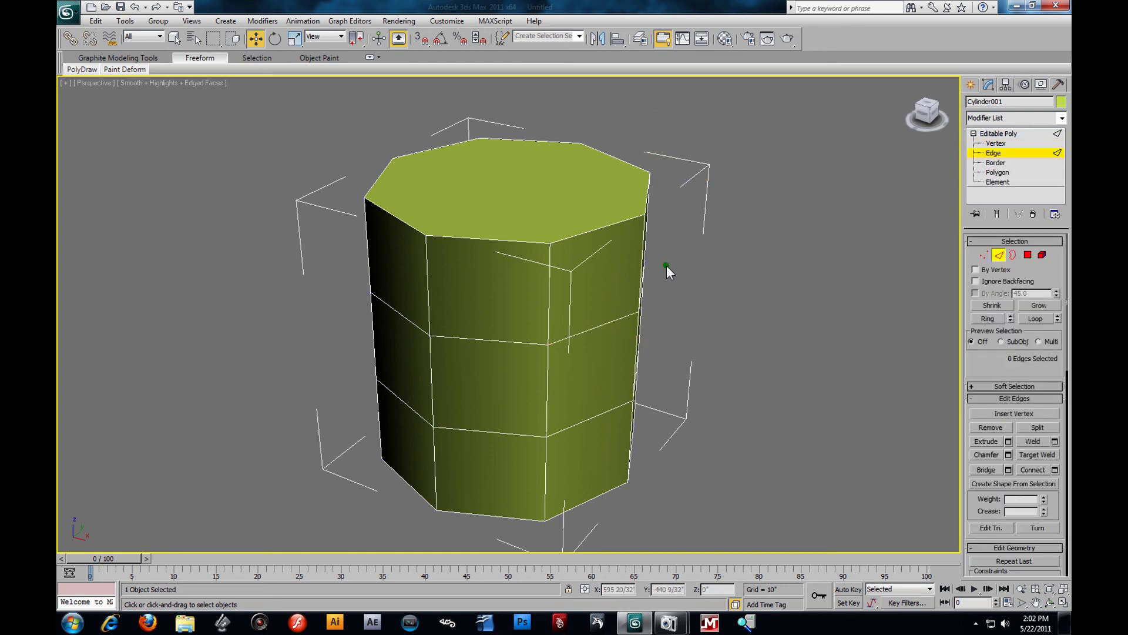
# Step: Select a polygon in the cylinder's middle row at the Polygon level, examine its four corners, and clear the selection
pyautogui.click(998, 172)
pyautogui.click(579, 364)
pyautogui.keyDown('alt'); pyautogui.moveTo(579, 365); pyautogui.dragTo(701, 309, button='middle'); pyautogui.keyUp('alt')
pyautogui.scroll(3, 681, 294)
pyautogui.click(795, 289)
pyautogui.click(529, 237)
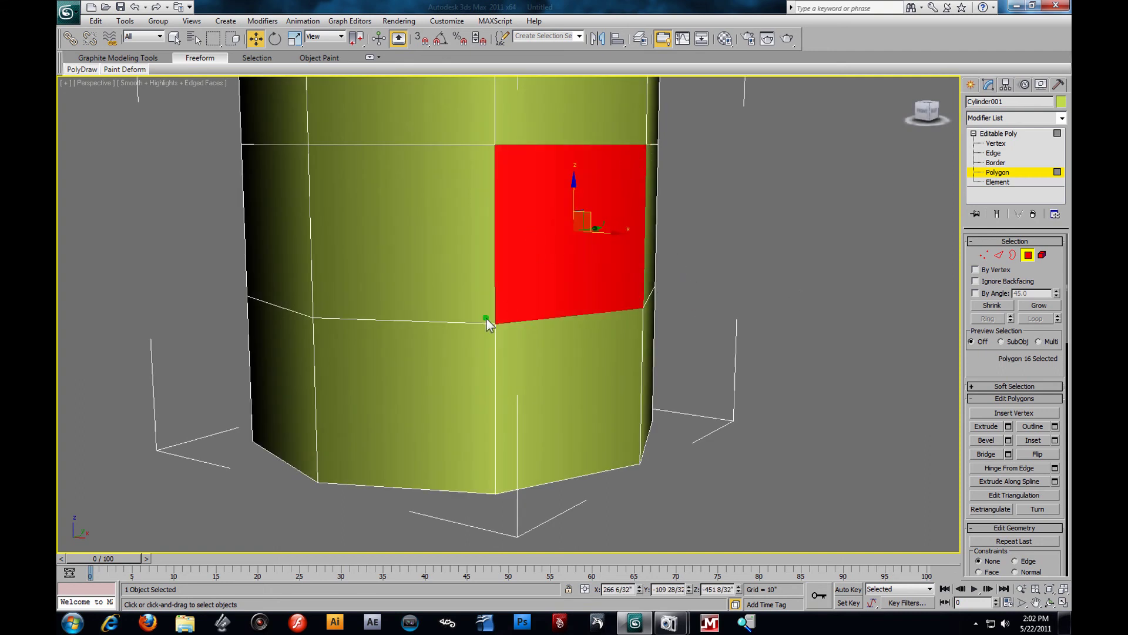
pyautogui.click(701, 147)
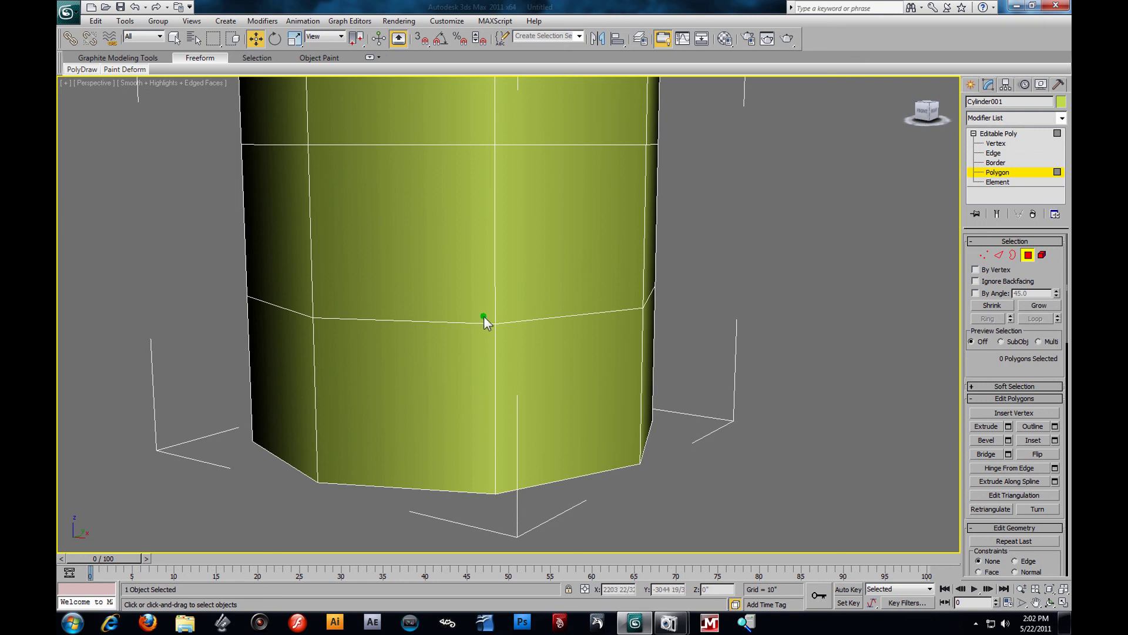
pyautogui.scroll(-3, 594, 294)
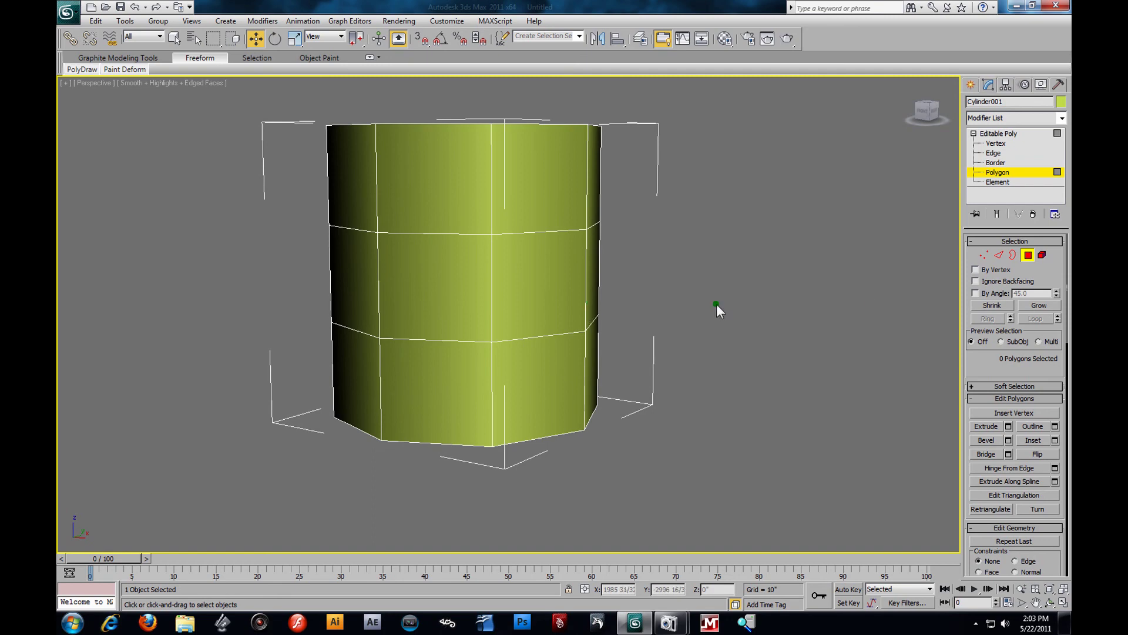
# Step: Leave the Polygon level, select the whole cylinder and show the polygon and vertex statistics in the viewport
pyautogui.click(1023, 173)
pyautogui.keyDown('alt'); pyautogui.moveTo(721, 309); pyautogui.dragTo(549, 287, button='middle'); pyautogui.keyUp('alt')
pyautogui.click(745, 293)
pyautogui.click(481, 288)
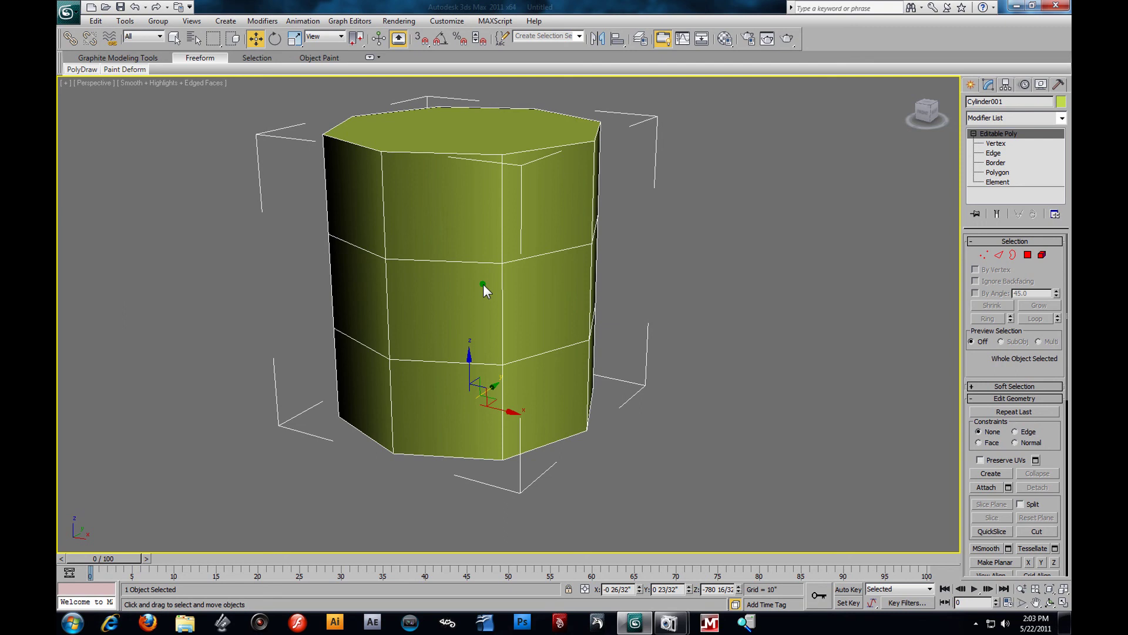
pyautogui.press('7')
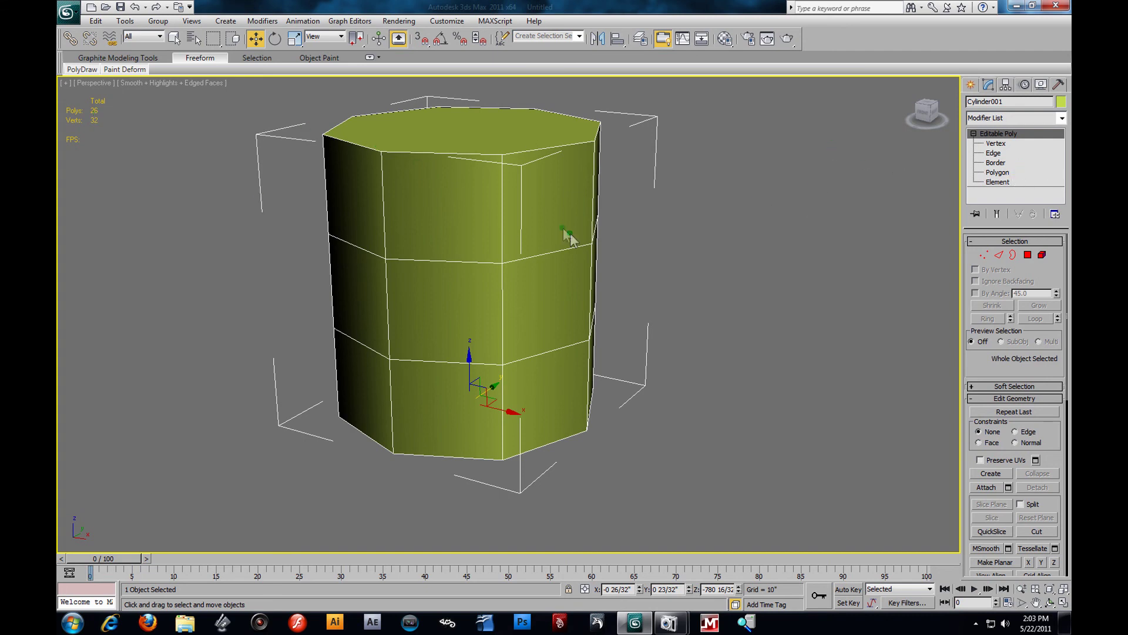
# Step: Start the Polygon Counter utility and place its window beside the cylinder
pyautogui.click(1057, 85)
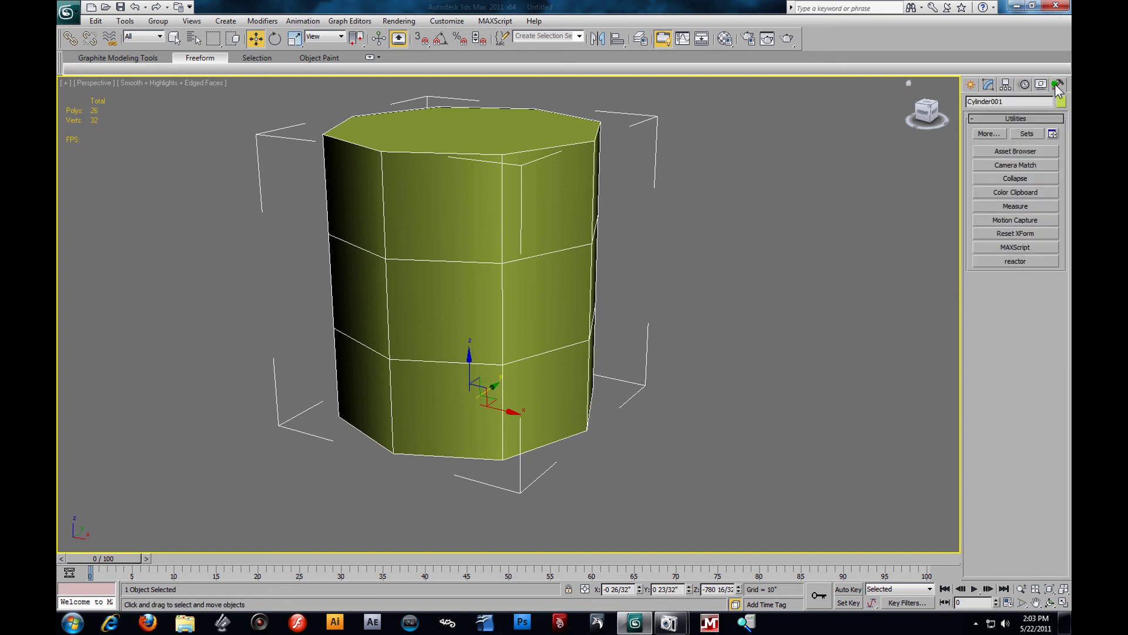
pyautogui.click(988, 134)
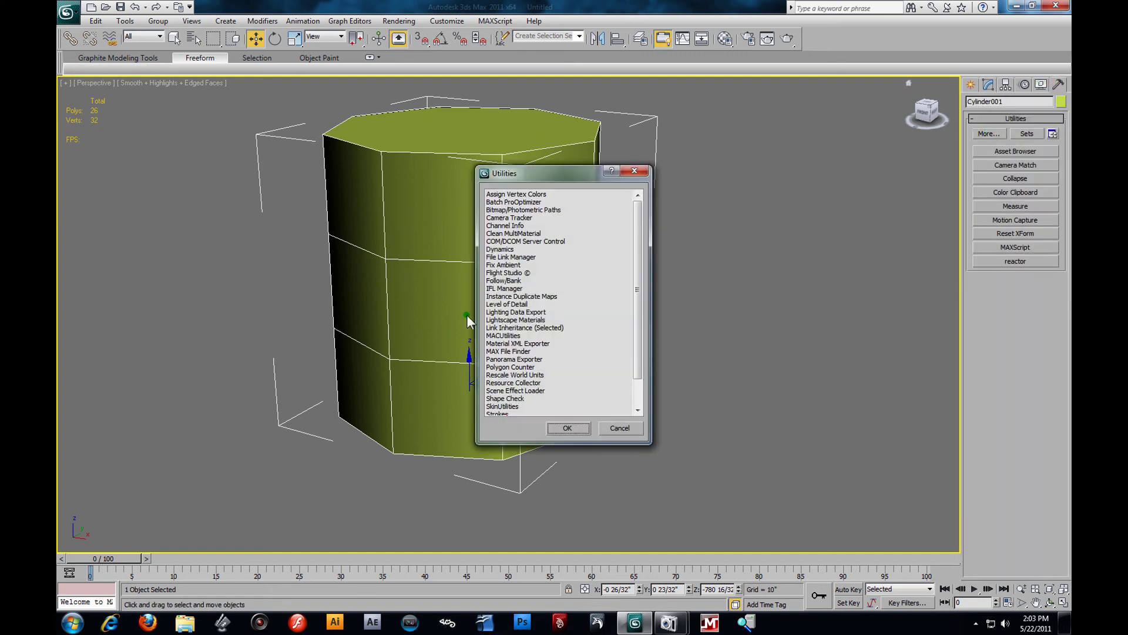
pyautogui.moveTo(639, 336); pyautogui.dragTo(634, 385)
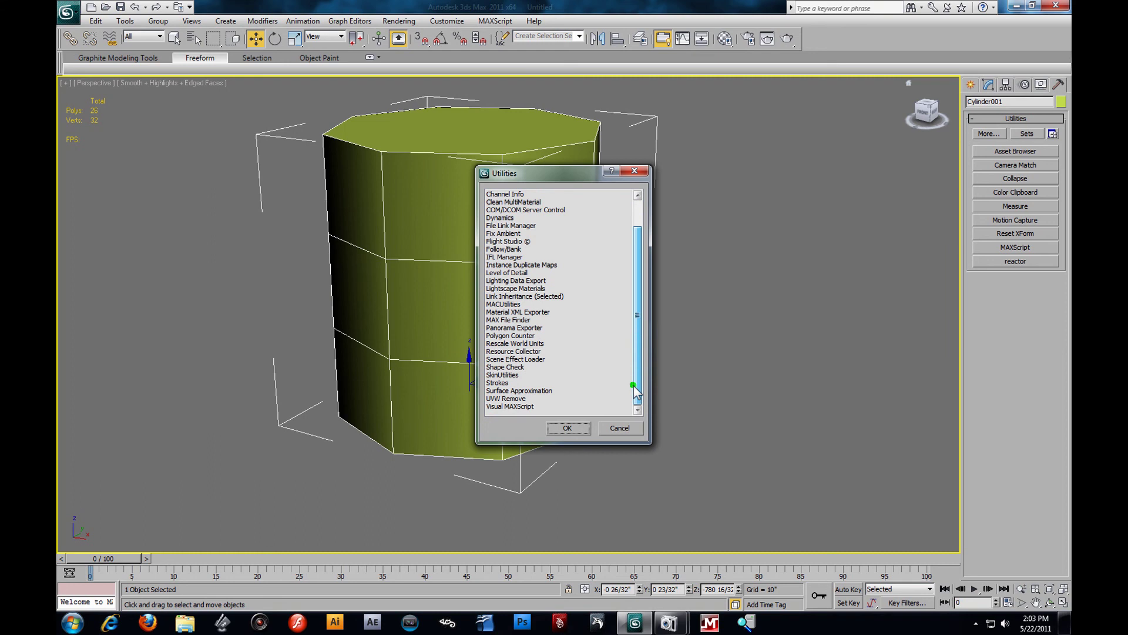
pyautogui.click(508, 336)
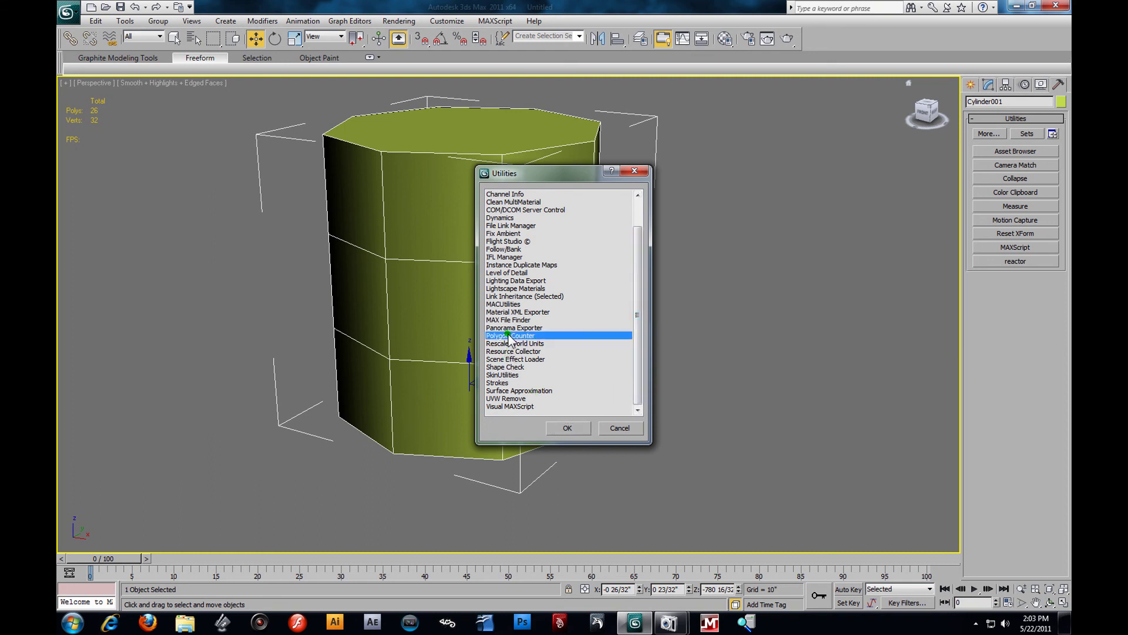
pyautogui.click(561, 429)
pyautogui.moveTo(544, 248); pyautogui.dragTo(767, 191)
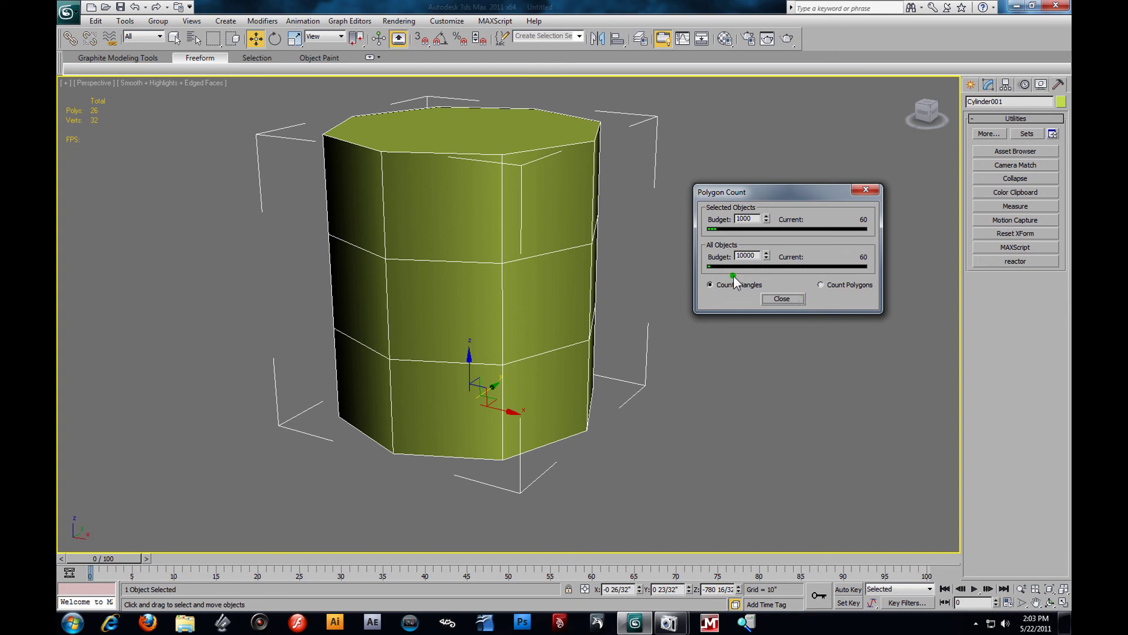
# Step: Compare the cylinder's Count Triangles and Count Polygons figures, leave Count Triangles active and move the counter window slightly lower
pyautogui.click(650, 336)
pyautogui.click(499, 276)
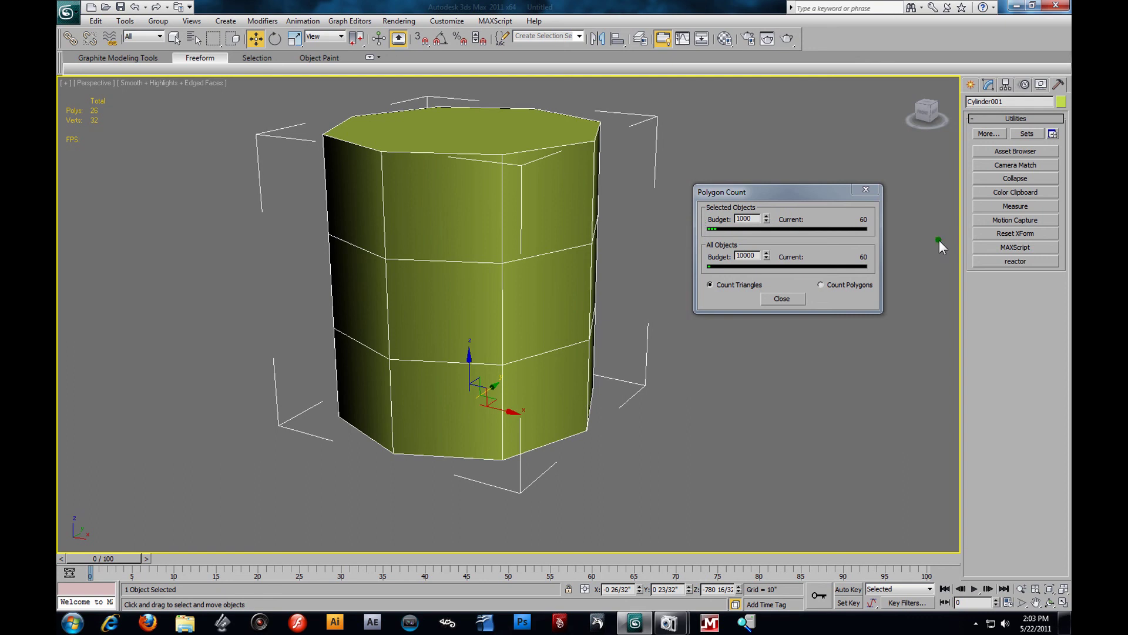
pyautogui.click(822, 285)
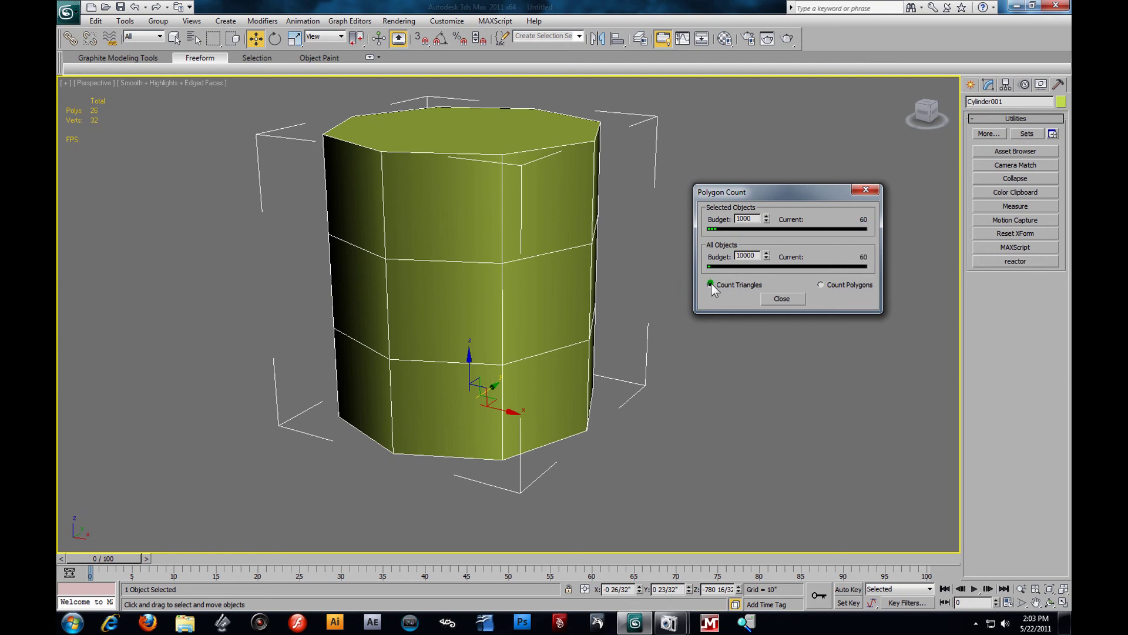
pyautogui.click(821, 285)
pyautogui.click(820, 285)
pyautogui.moveTo(805, 191); pyautogui.dragTo(810, 233)
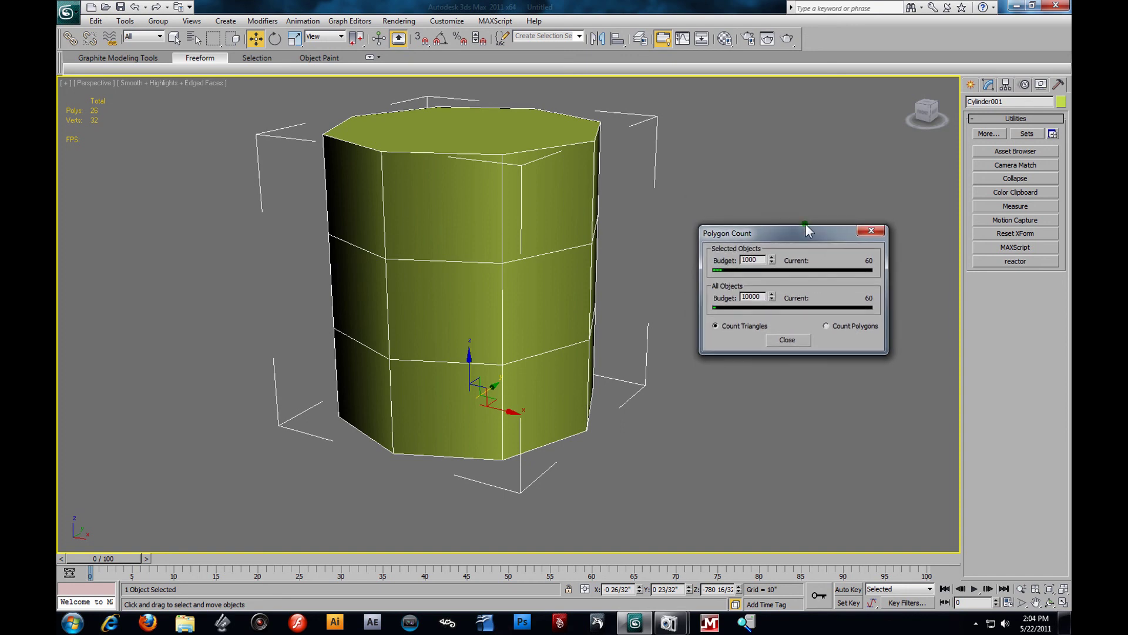
# Step: Move the Polygon Count window slightly lower and set the All Objects budget to 7000
pyautogui.moveTo(805, 223); pyautogui.dragTo(828, 249)
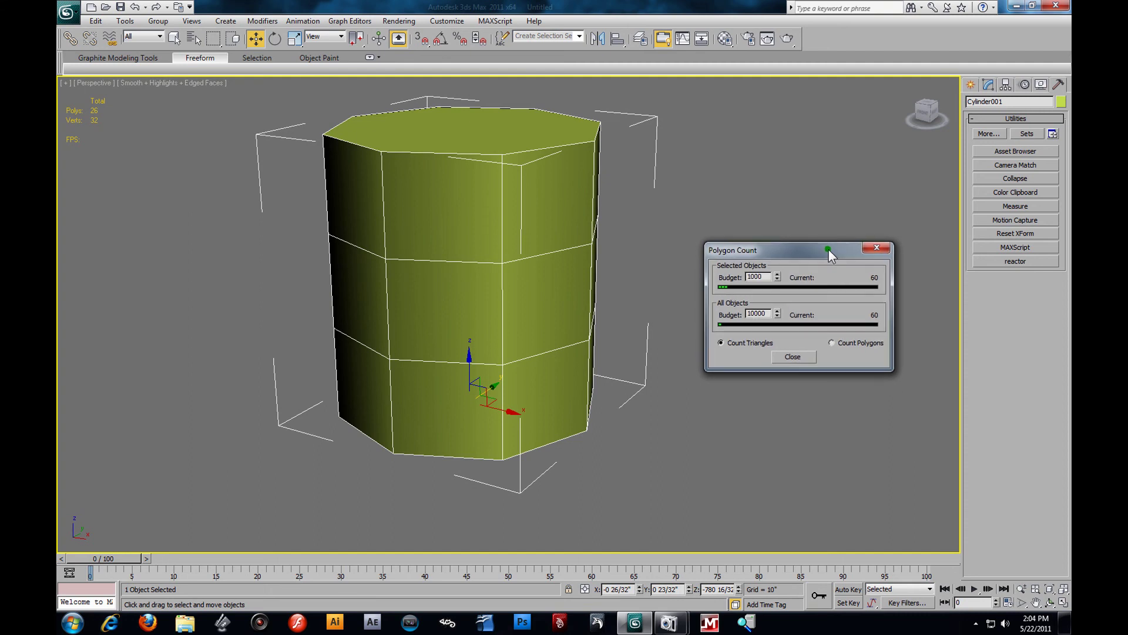
pyautogui.doubleClick(764, 314)
pyautogui.write('700')
pyautogui.press('Return')
pyautogui.click(488, 316)
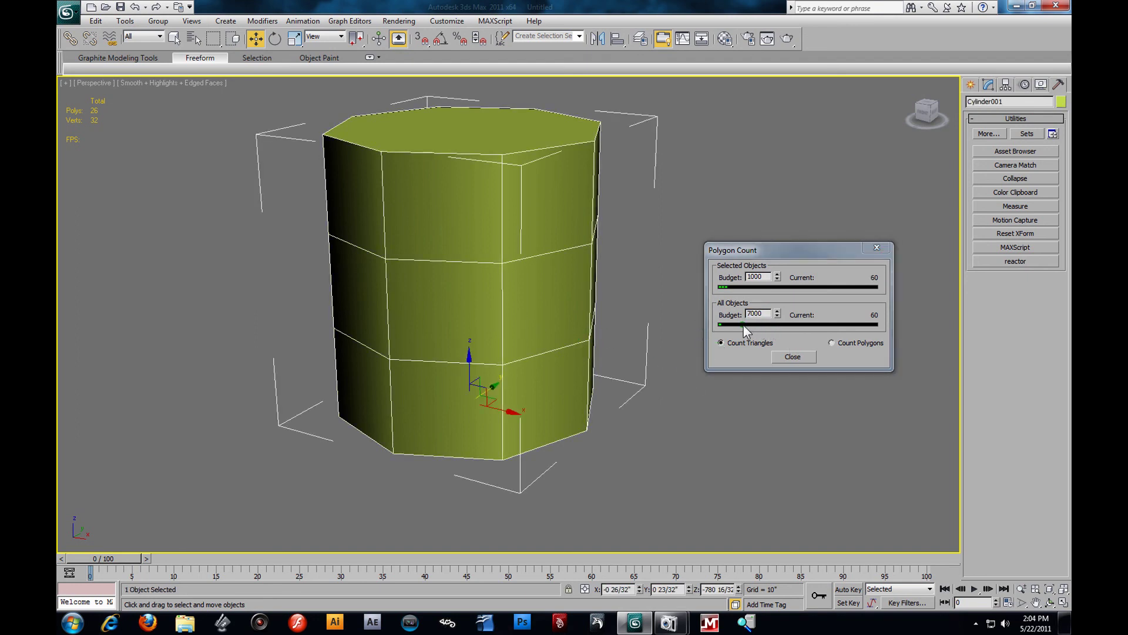
# Step: Ring-select the cylinder's top-row vertical edges, preview Connect with 175 segments against the triangle budgets, and cancel it with the counter closed
pyautogui.click(988, 84)
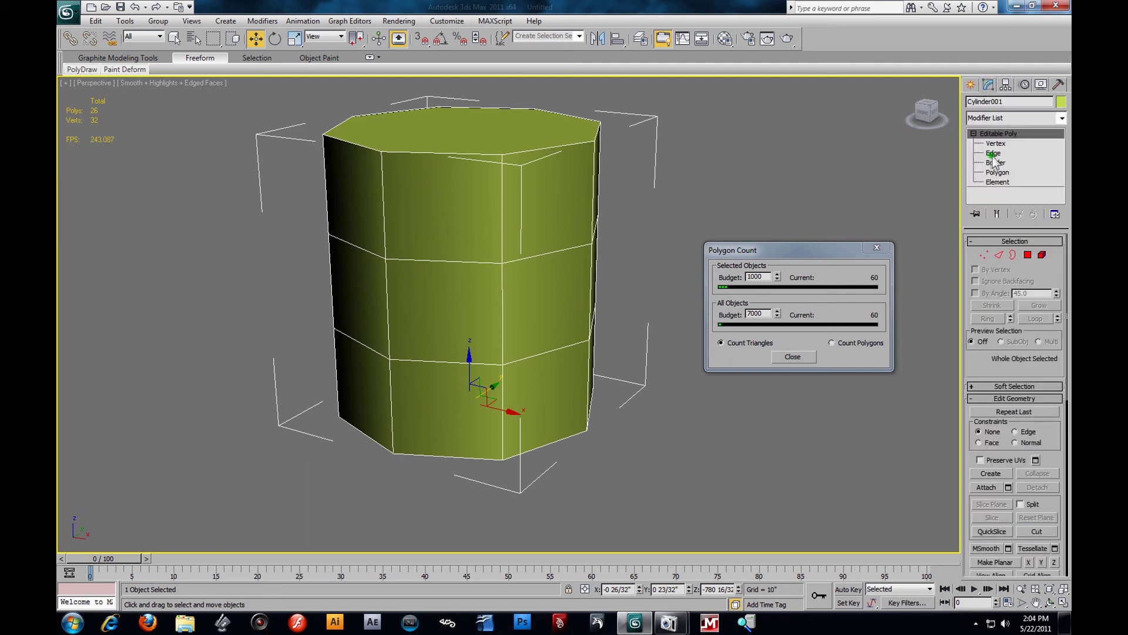
pyautogui.click(993, 154)
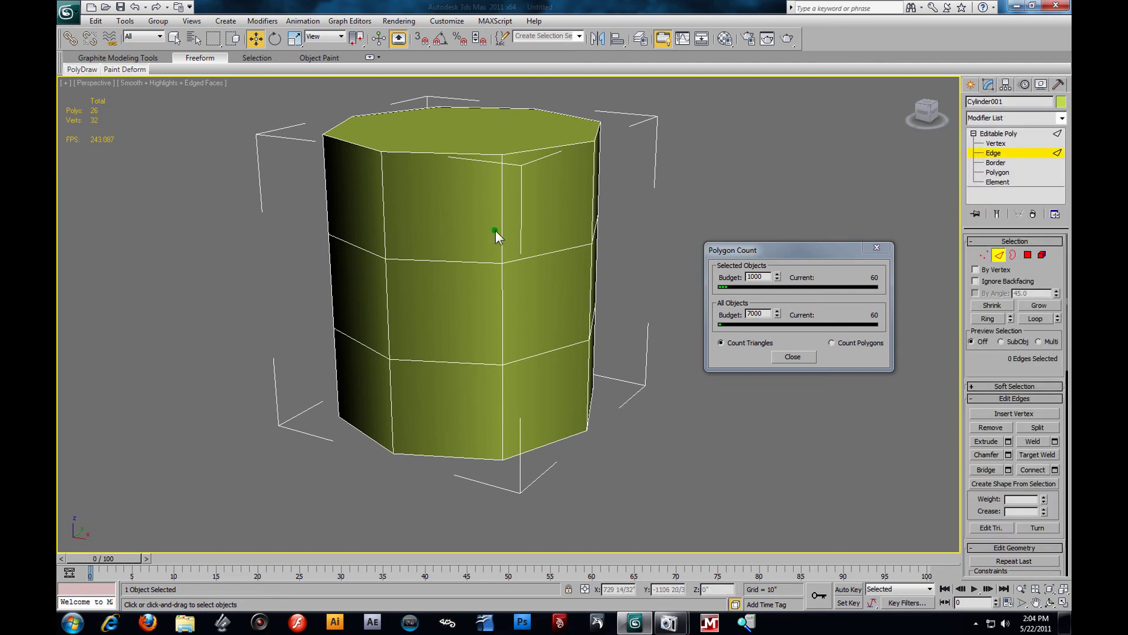
pyautogui.click(501, 230)
pyautogui.click(987, 318)
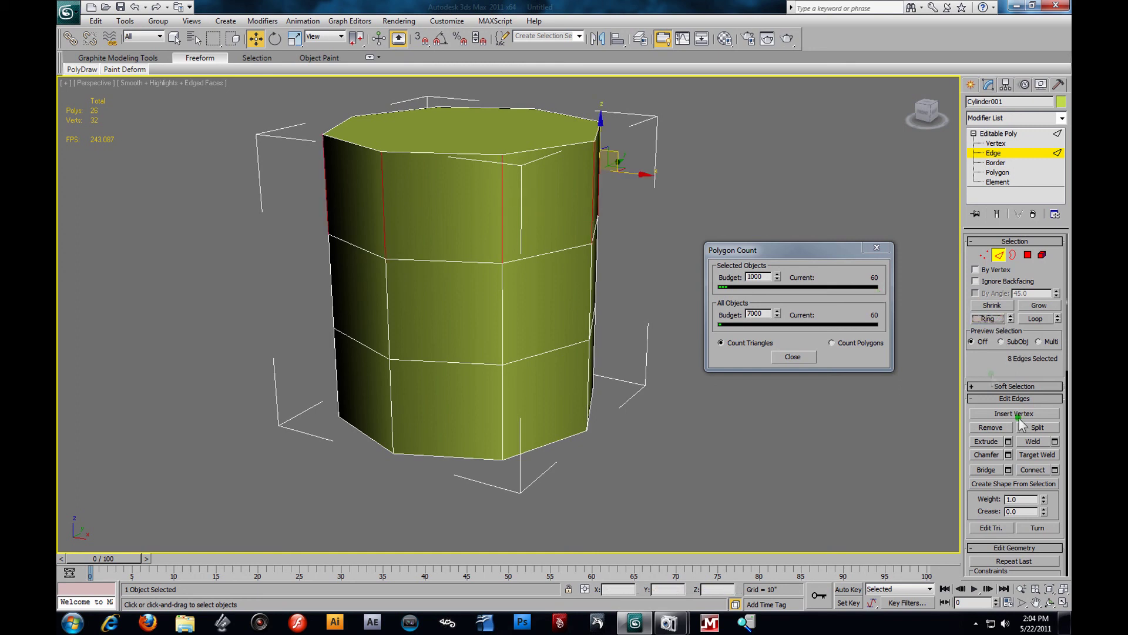
pyautogui.click(1054, 469)
pyautogui.moveTo(617, 175); pyautogui.dragTo(1069, 241)
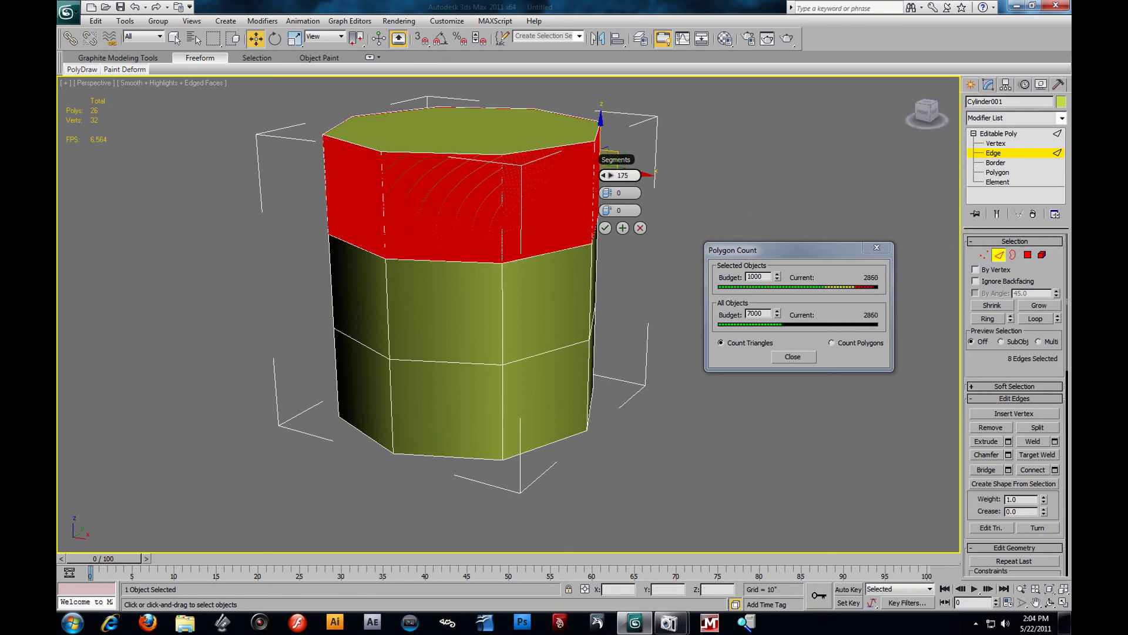
pyautogui.rightClick(559, 214)
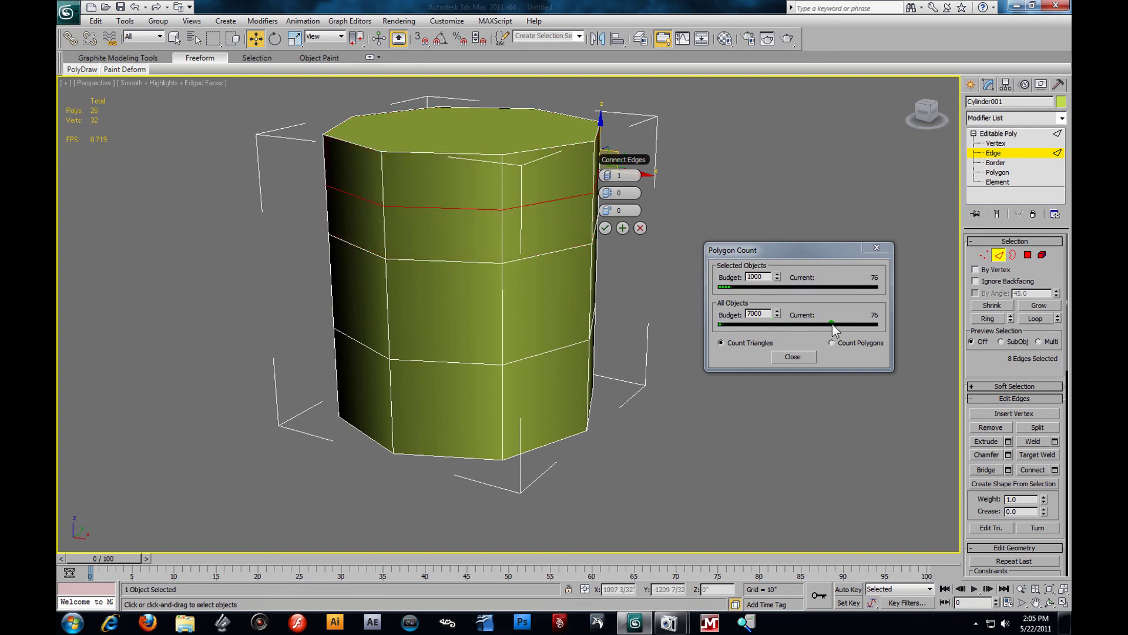
pyautogui.click(792, 357)
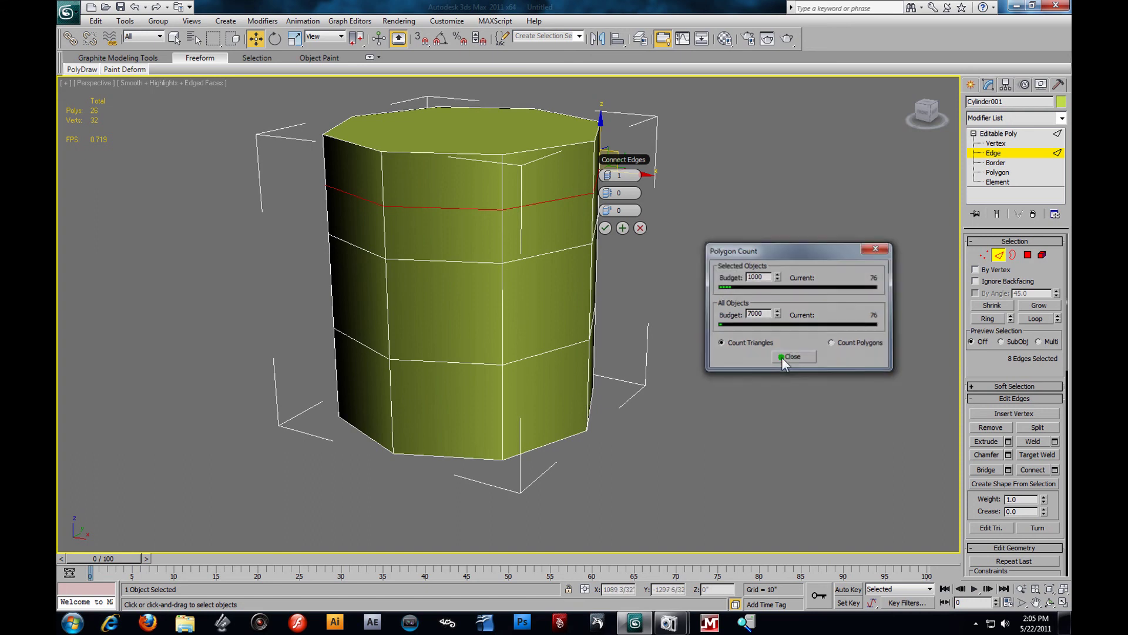
pyautogui.click(641, 229)
# Step: Leave the Edge level and deselect the cylinder
pyautogui.click(708, 237)
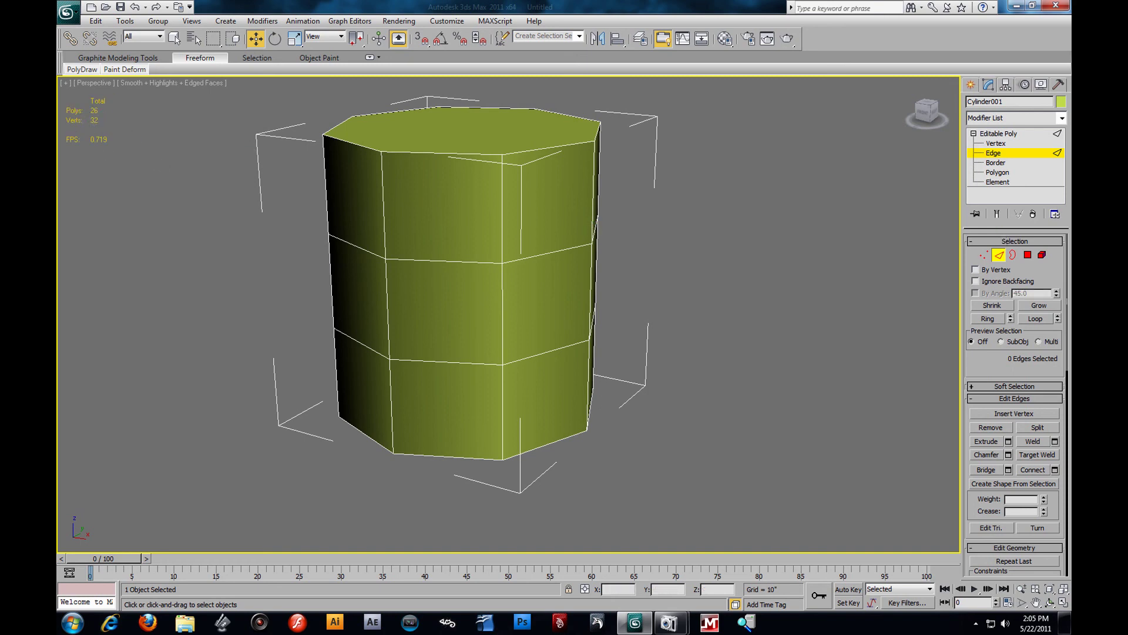
pyautogui.click(1017, 152)
pyautogui.click(906, 174)
pyautogui.click(471, 189)
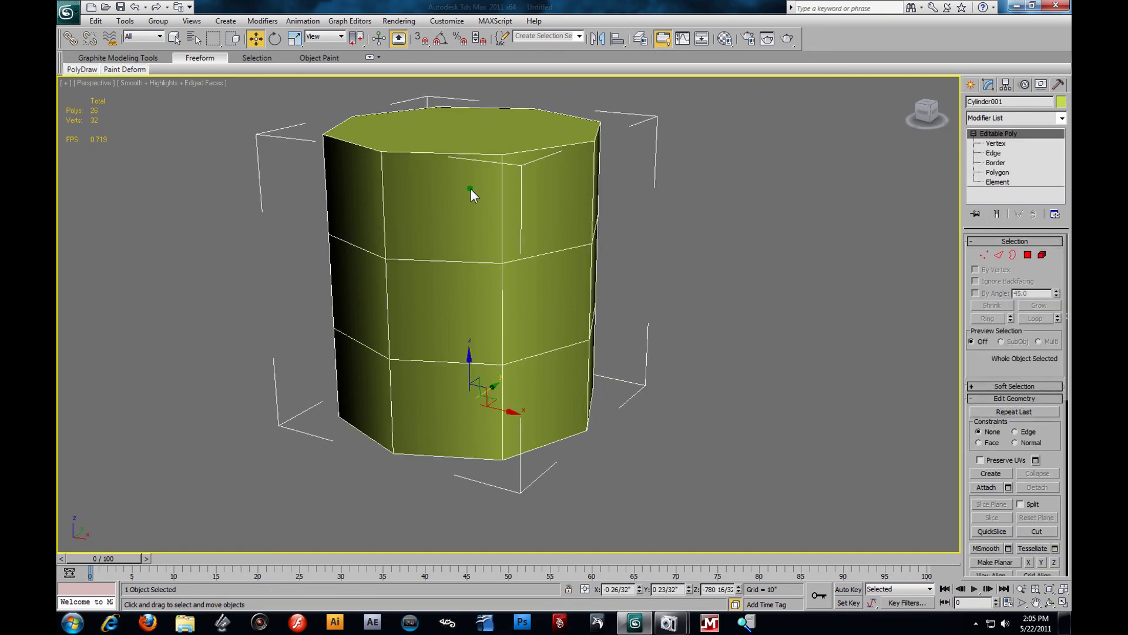
pyautogui.click(874, 258)
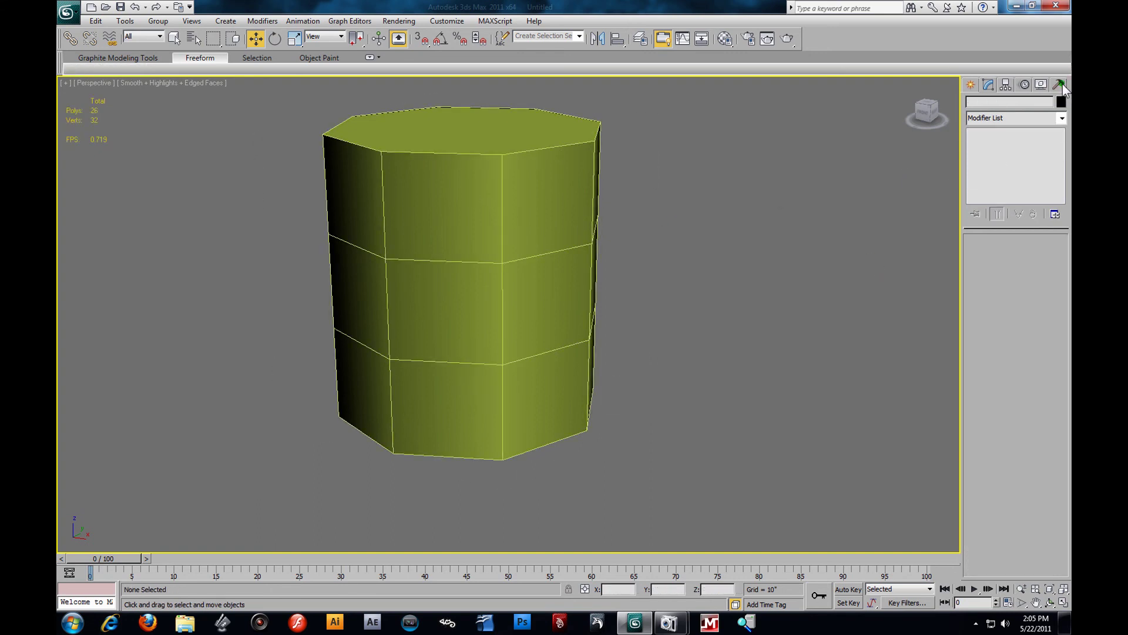
# Step: Start the Polygon Counter utility again, place its window beside the cylinder to check the counts, and close it
pyautogui.click(1061, 84)
pyautogui.click(989, 133)
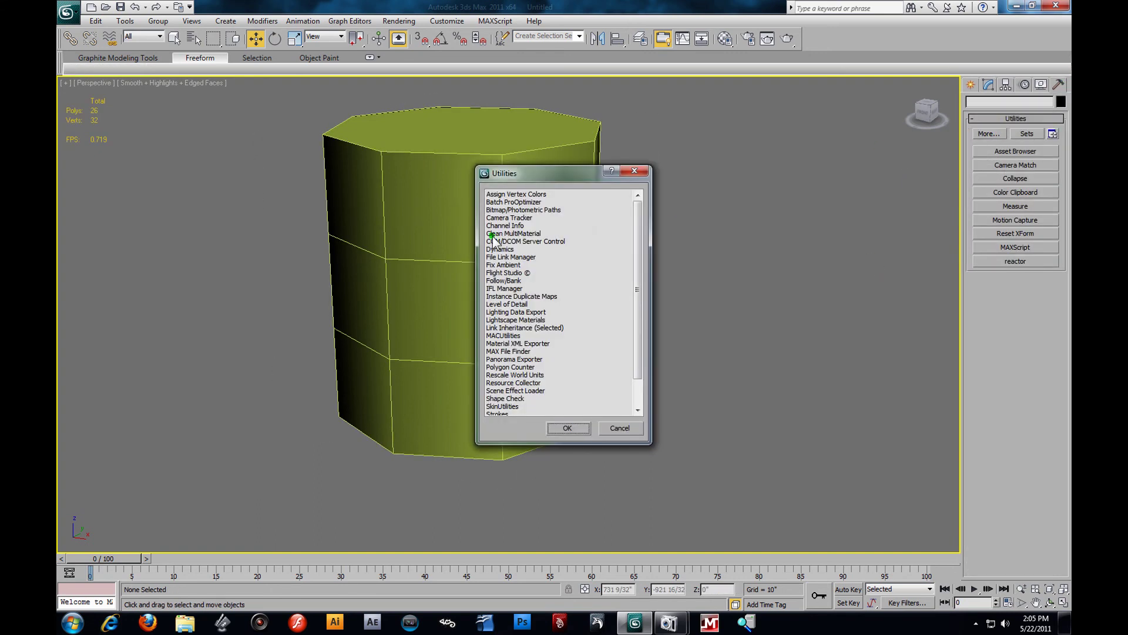
pyautogui.moveTo(640, 318)
pyautogui.mouseDown()
pyautogui.moveTo(647, 384)
pyautogui.moveTo(540, 367)
pyautogui.mouseUp()
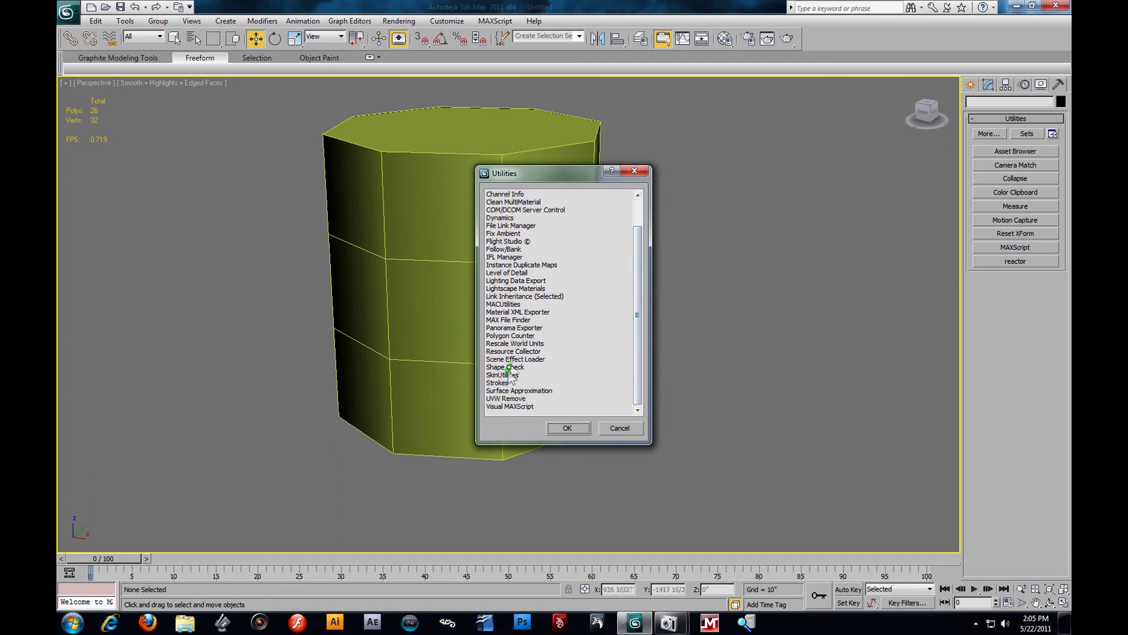
pyautogui.click(510, 336)
pyautogui.click(554, 425)
pyautogui.moveTo(582, 247); pyautogui.dragTo(802, 196)
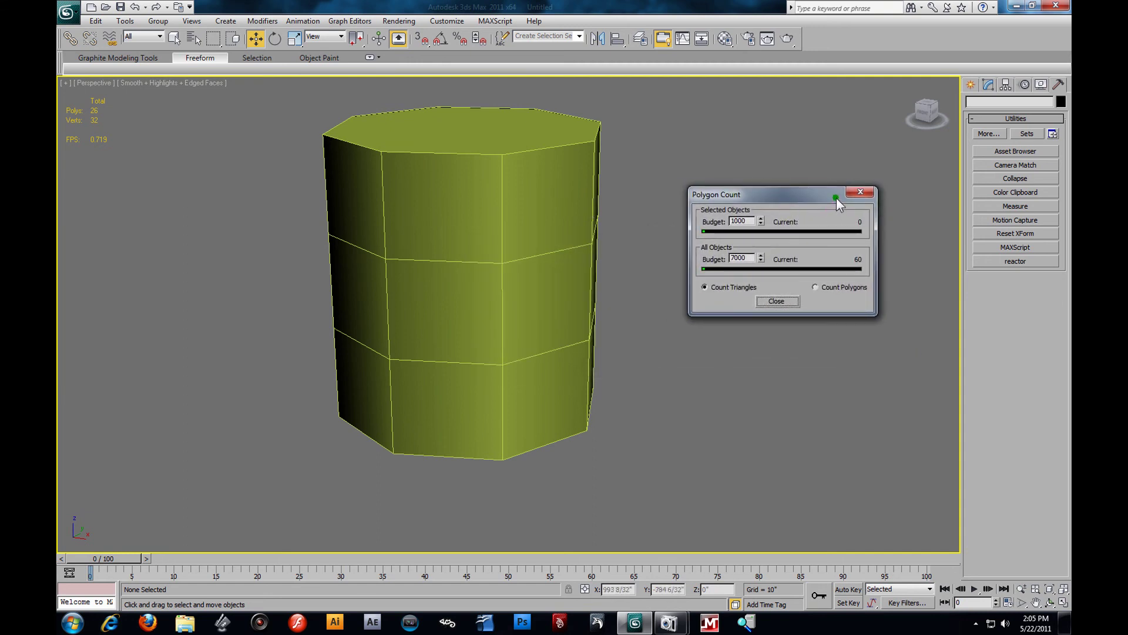
pyautogui.click(859, 192)
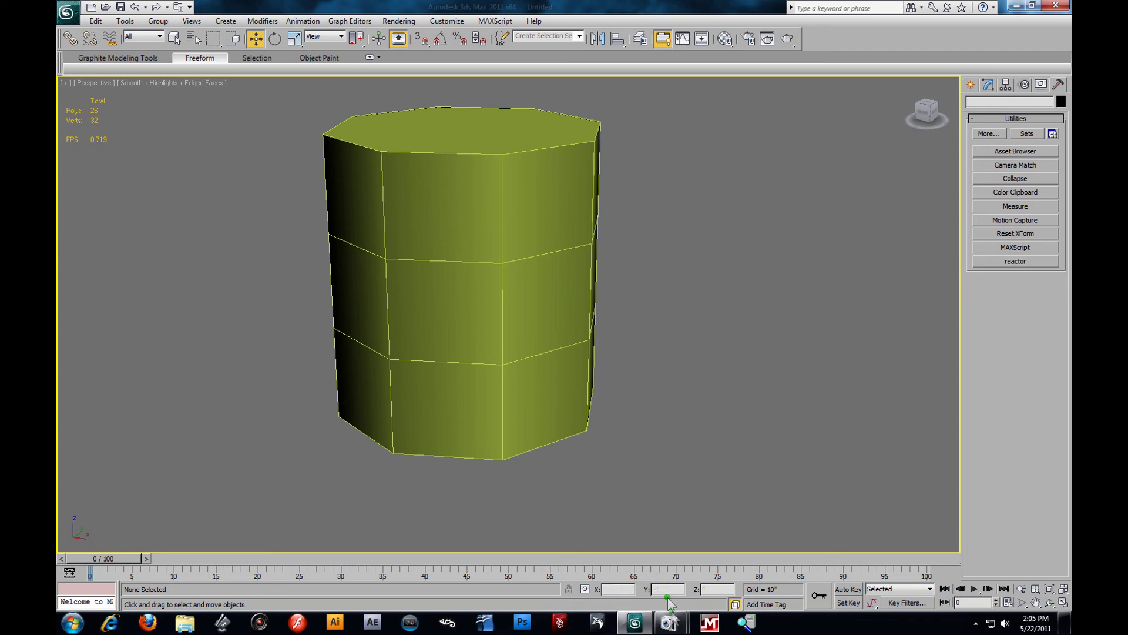
pyautogui.click(619, 539)
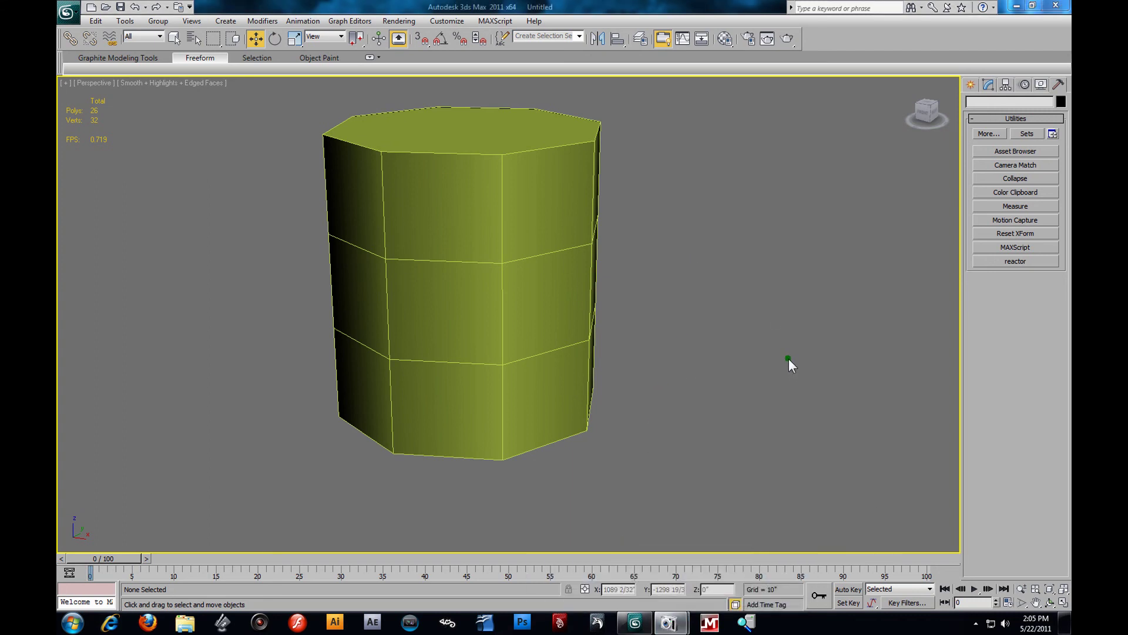
# Step: Select the cylinder and, at the Polygon level, select the six side polygons in its two front columns
pyautogui.click(505, 260)
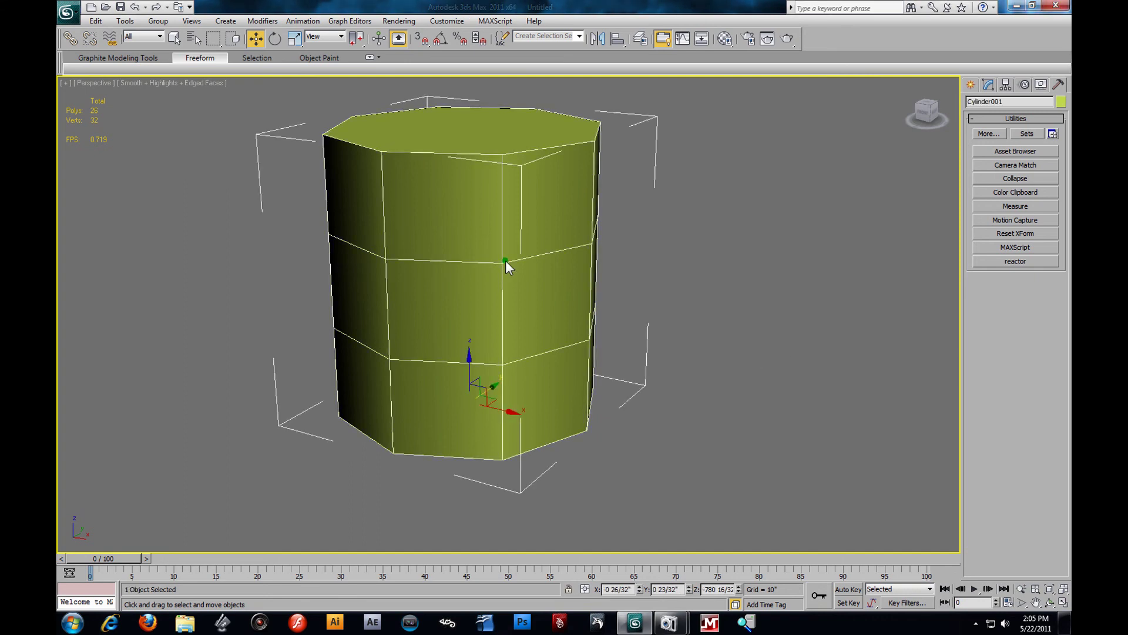
pyautogui.click(987, 85)
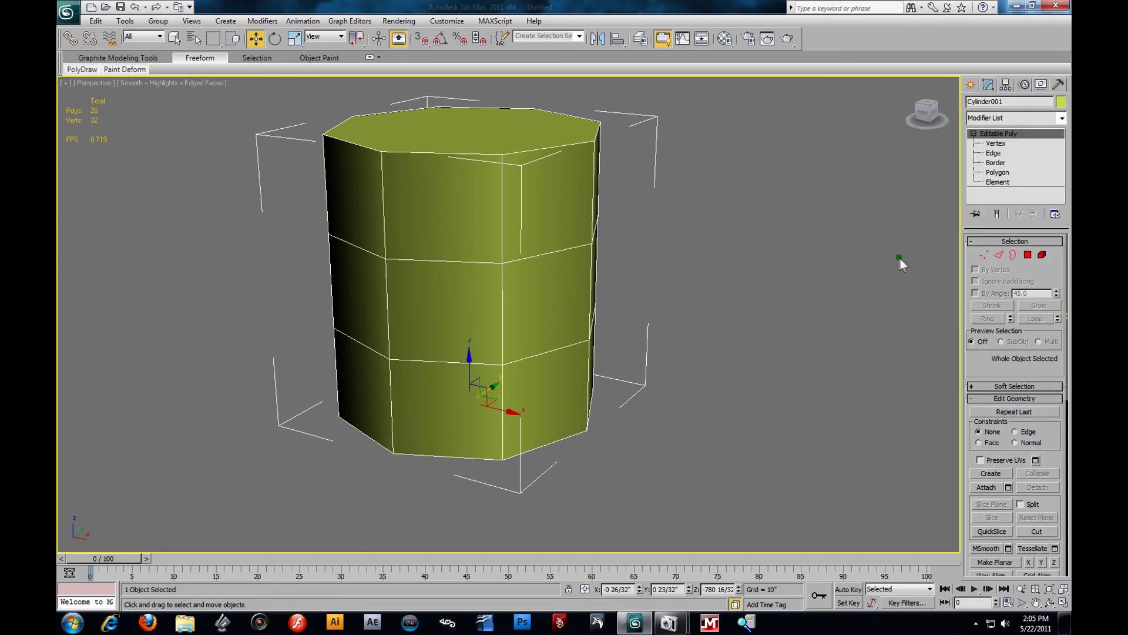
pyautogui.click(998, 172)
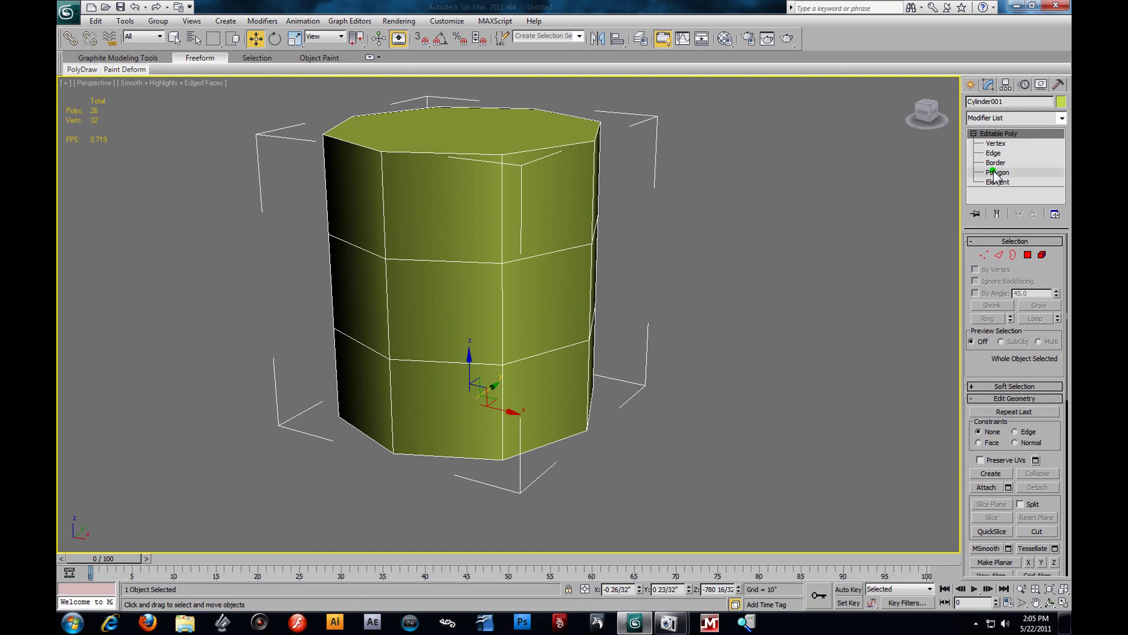
pyautogui.click(549, 317)
pyautogui.keyDown('ctrl'); pyautogui.click(460, 291); pyautogui.keyUp('ctrl')
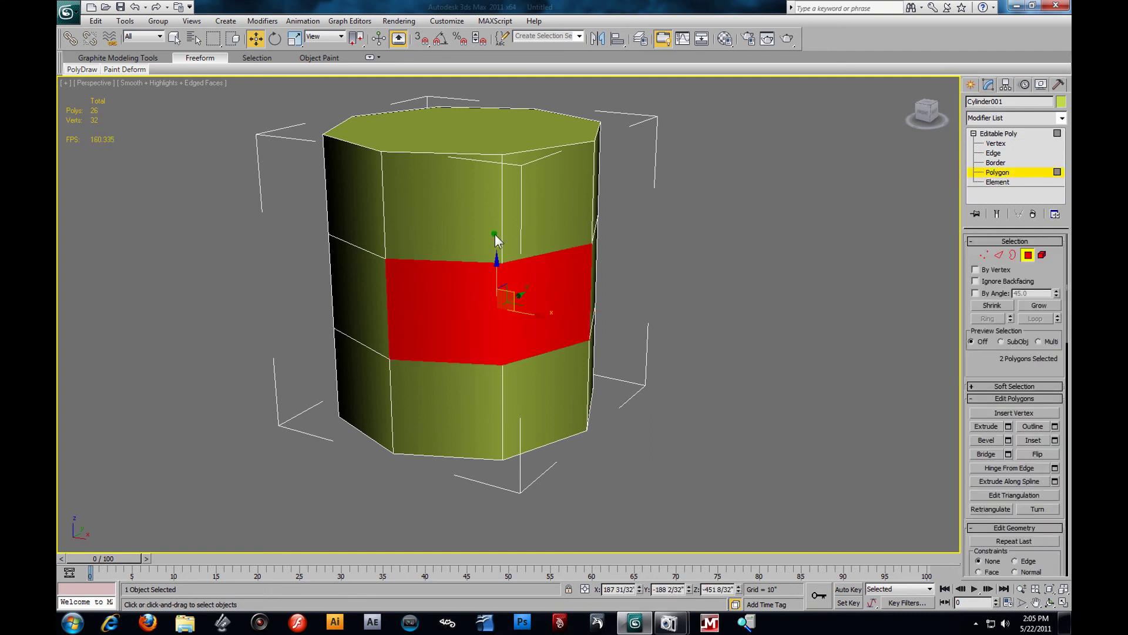
pyautogui.keyDown('ctrl'); pyautogui.click(508, 232); pyautogui.keyUp('ctrl')
pyautogui.keyDown('ctrl'); pyautogui.click(455, 217); pyautogui.keyUp('ctrl')
pyautogui.keyDown('ctrl'); pyautogui.click(517, 412); pyautogui.keyUp('ctrl')
pyautogui.keyDown('ctrl'); pyautogui.click(476, 408); pyautogui.keyUp('ctrl')
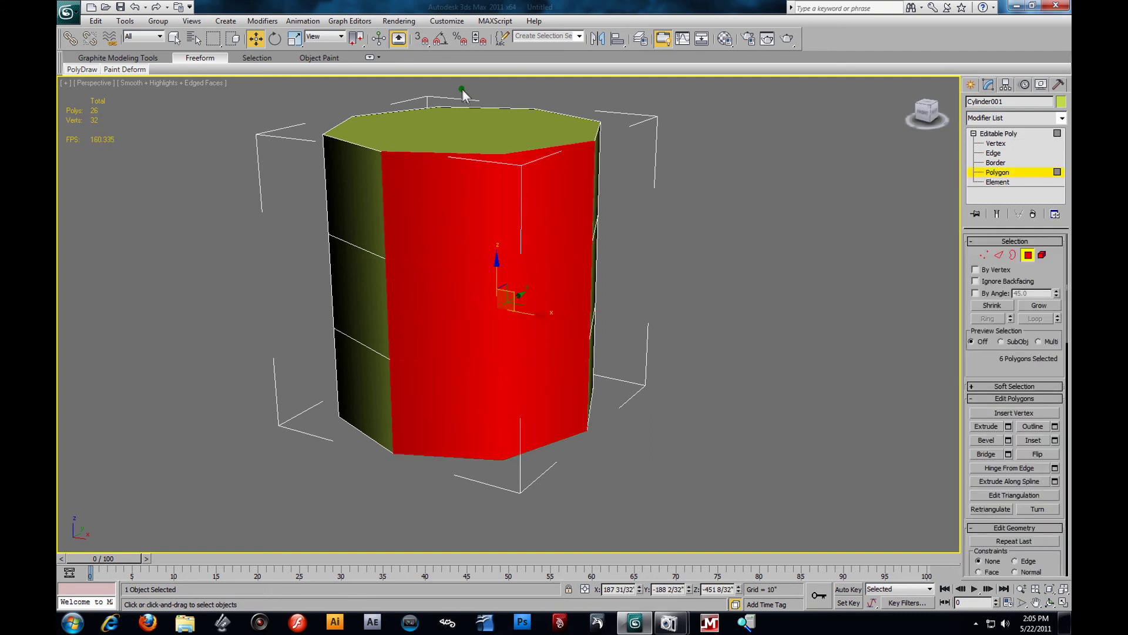
# Step: Clear the selection, pick the front middle-row and top-row polygons one at a time, and deselect them
pyautogui.click(738, 285)
pyautogui.click(548, 261)
pyautogui.click(480, 318)
pyautogui.click(482, 241)
pyautogui.click(556, 231)
pyautogui.click(750, 275)
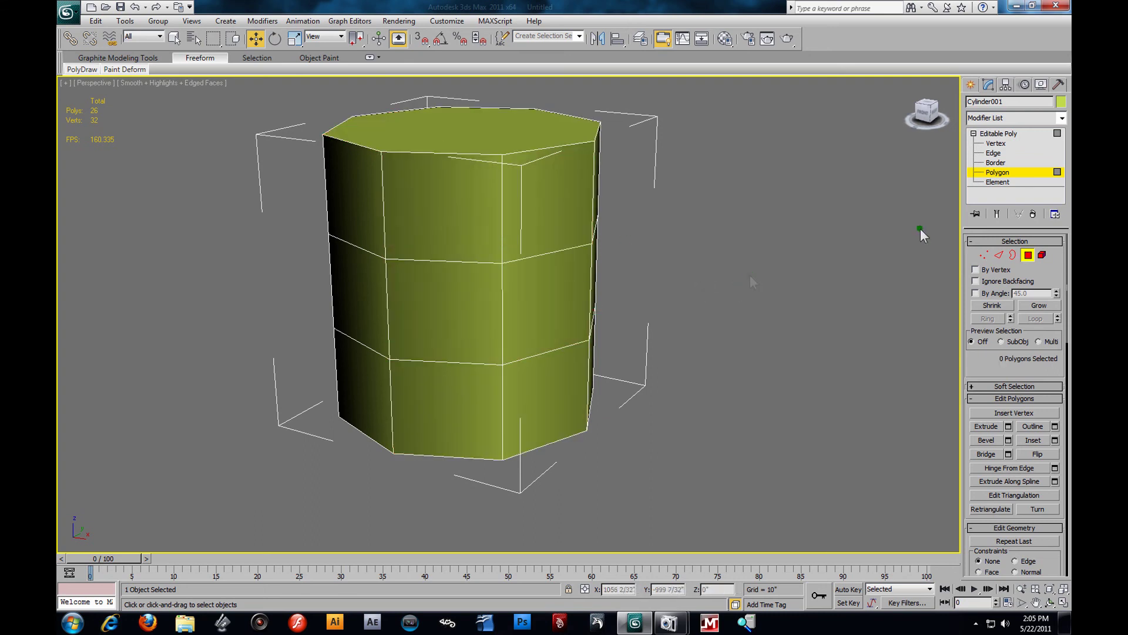
# Step: Select the whole cylinder mesh at the Element level, then clear the selection
pyautogui.click(1009, 182)
pyautogui.click(543, 295)
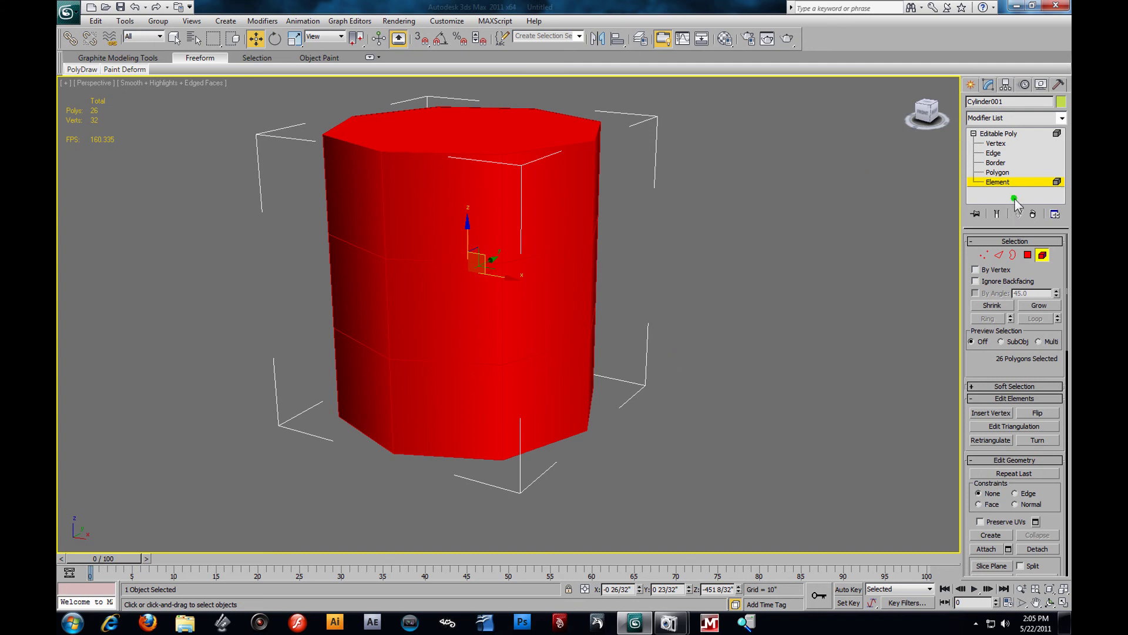
pyautogui.moveTo(733, 259)
pyautogui.keyDown('alt'); pyautogui.mouseDown(button='middle')
pyautogui.moveTo(643, 296)
pyautogui.moveTo(717, 270)
pyautogui.mouseUp(button='middle'); pyautogui.keyUp('alt')
pyautogui.click(717, 270)
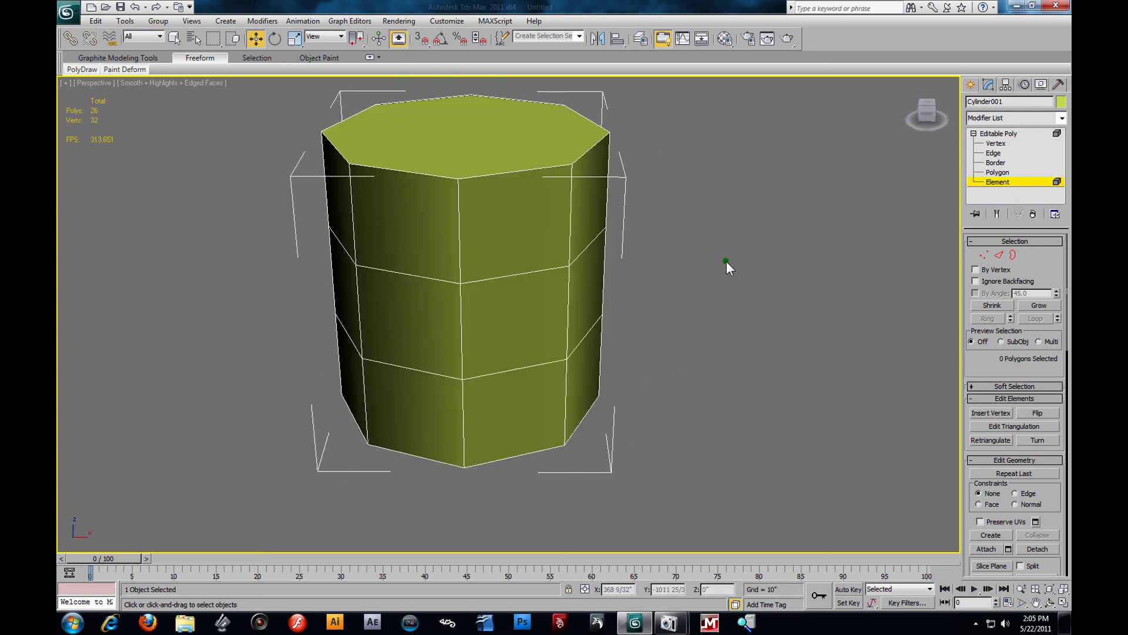
# Step: Delete one front polygon in the cylinder's middle row at the Polygon level to open a hole
pyautogui.click(1009, 173)
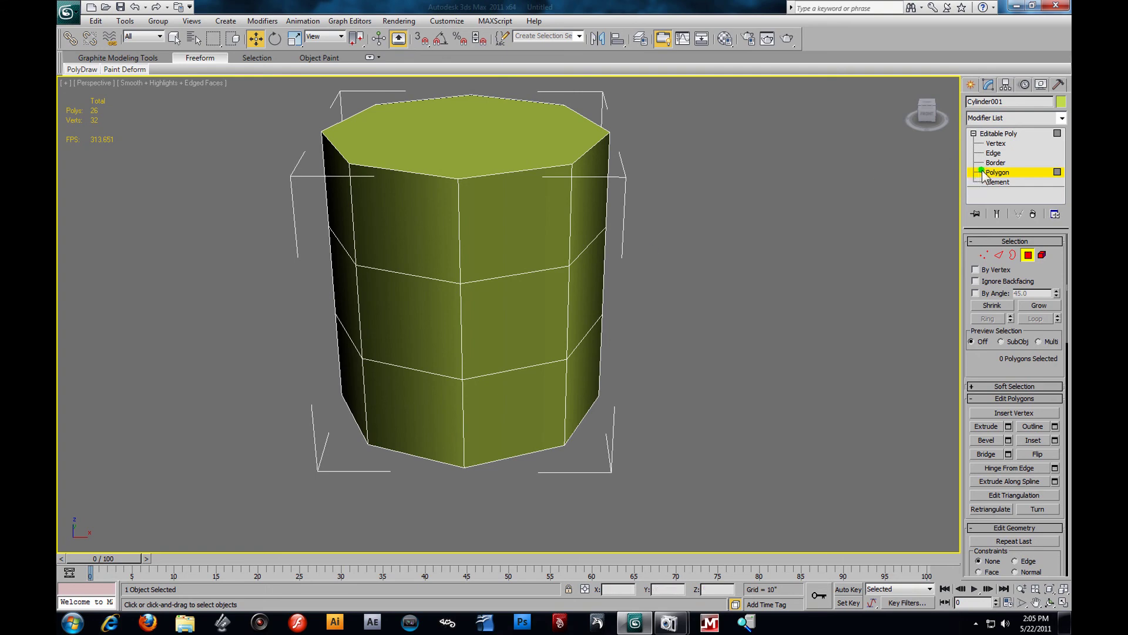
pyautogui.click(500, 315)
pyautogui.press('Delete')
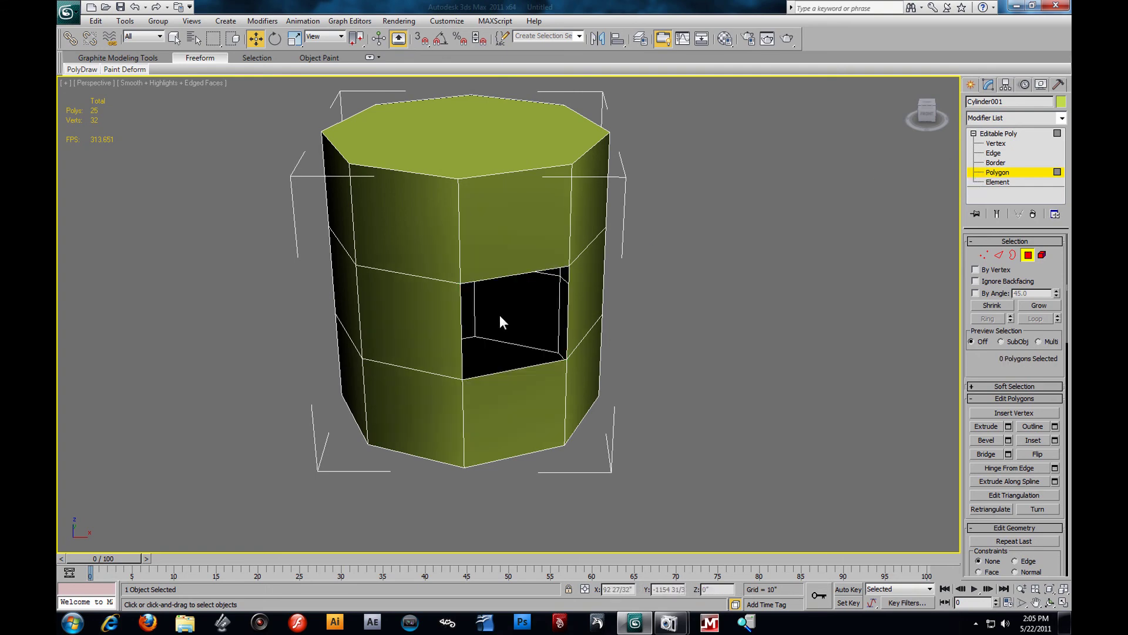
# Step: Select corner vertices of the hole at the Vertex level and one of its side edges at the Edge level
pyautogui.keyDown('alt'); pyautogui.moveTo(606, 347); pyautogui.dragTo(715, 335, button='middle'); pyautogui.keyUp('alt')
pyautogui.click(999, 162)
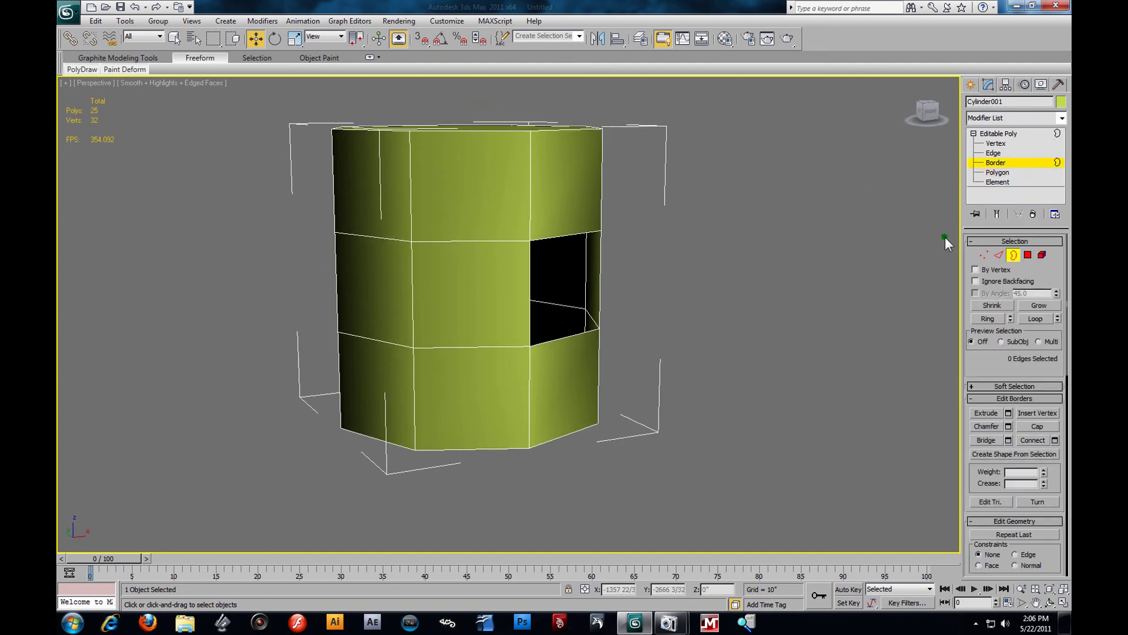
pyautogui.click(996, 143)
pyautogui.scroll(3, 617, 265)
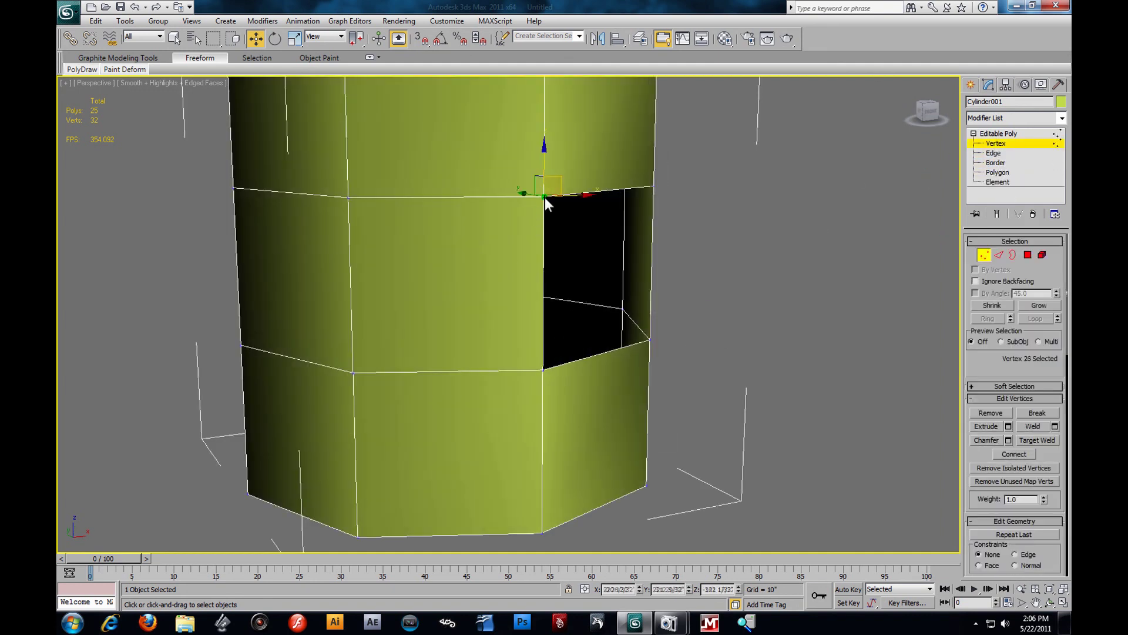
pyautogui.click(542, 371)
pyautogui.keyDown('alt'); pyautogui.moveTo(542, 370); pyautogui.dragTo(711, 393, button='middle'); pyautogui.keyUp('alt')
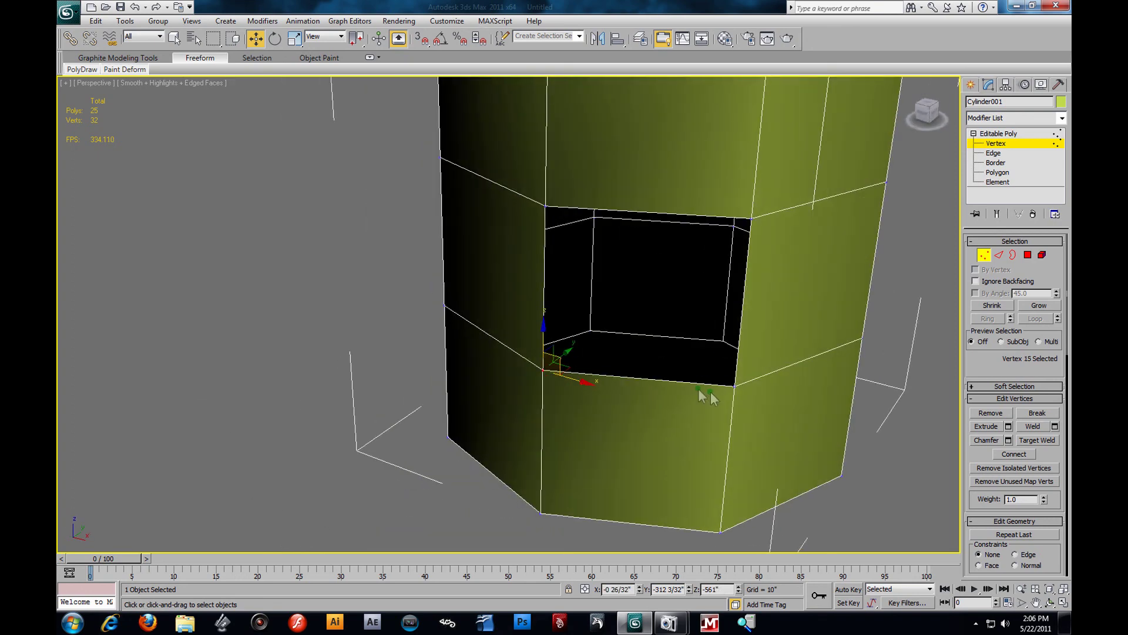
pyautogui.click(994, 153)
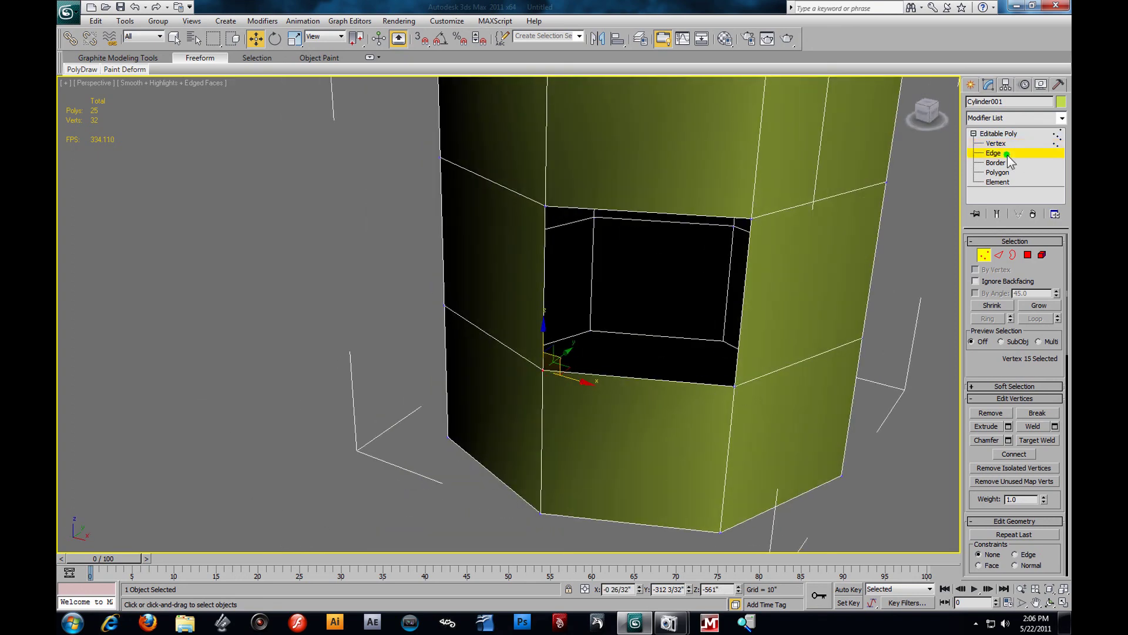
pyautogui.click(742, 329)
pyautogui.keyDown('alt'); pyautogui.moveTo(665, 301); pyautogui.dragTo(940, 250, button='middle'); pyautogui.keyUp('alt')
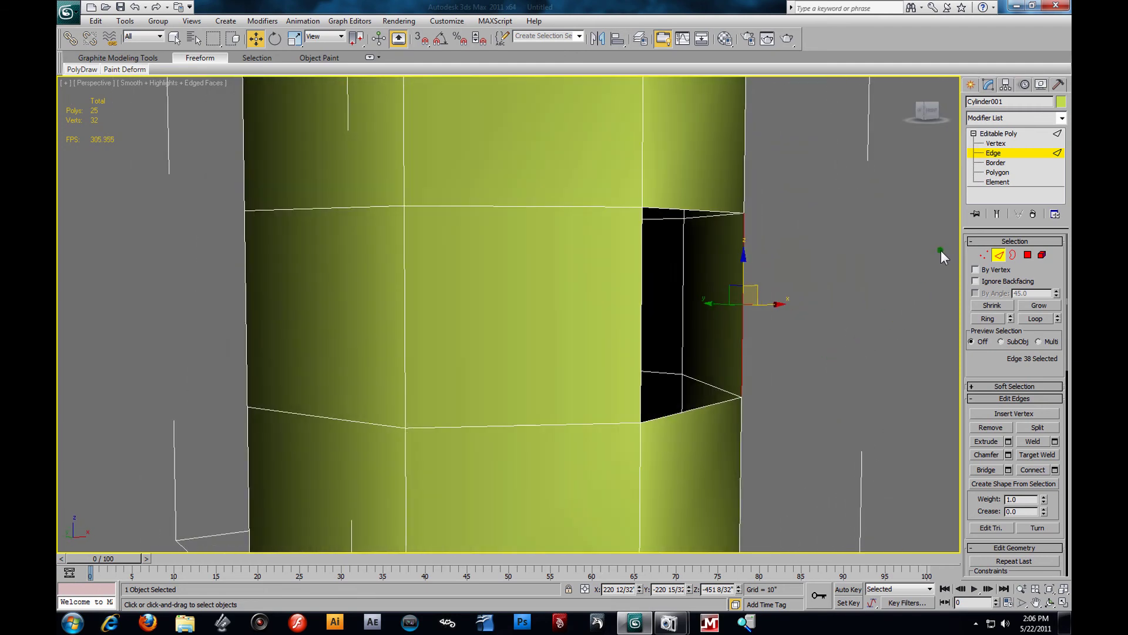
# Step: Select the hole's open border at the Border level, cap it, and clear the selection
pyautogui.click(997, 163)
pyautogui.click(700, 210)
pyautogui.moveTo(811, 264)
pyautogui.keyDown('alt'); pyautogui.mouseDown(button='middle')
pyautogui.moveTo(691, 275)
pyautogui.moveTo(701, 229)
pyautogui.moveTo(859, 228)
pyautogui.moveTo(816, 265)
pyautogui.mouseUp(button='middle'); pyautogui.keyUp('alt')
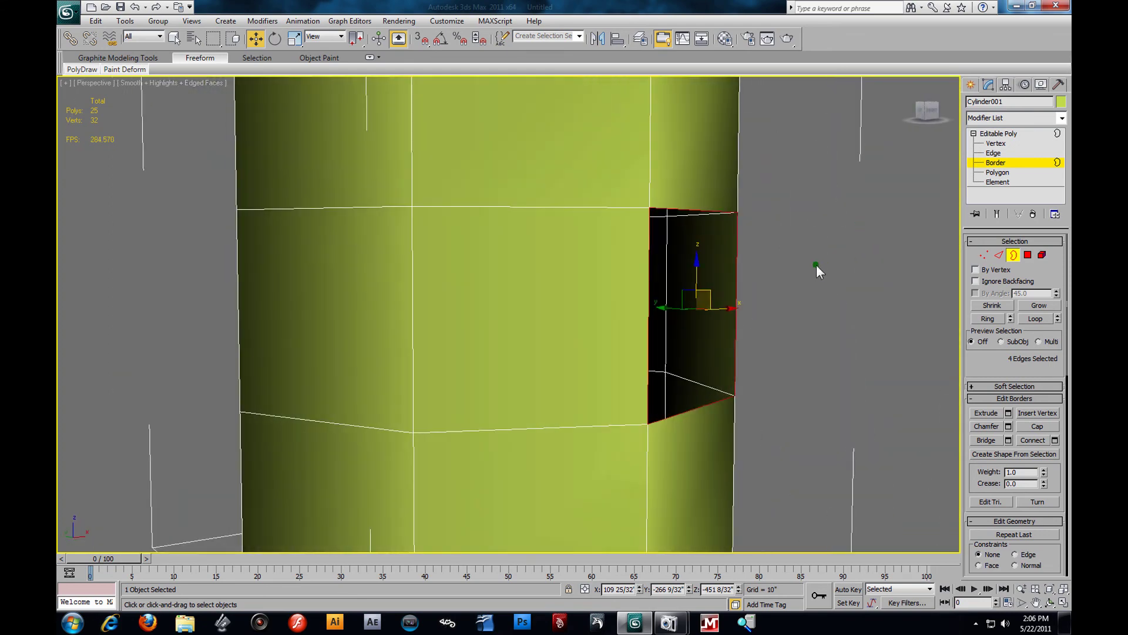
pyautogui.click(1045, 427)
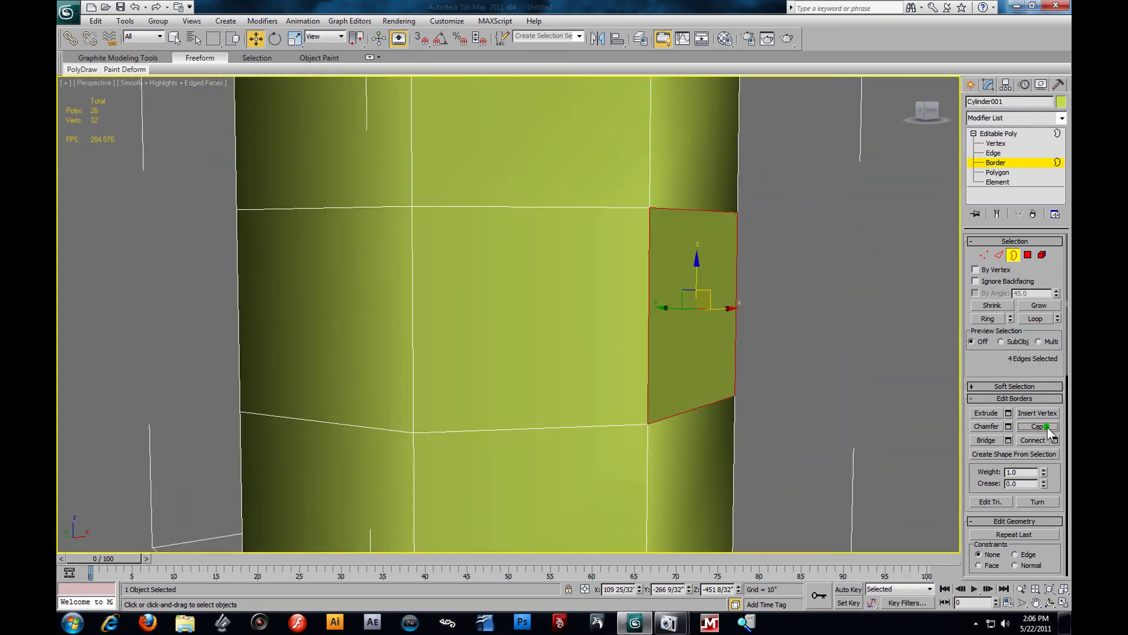
pyautogui.click(742, 287)
# Step: Inspect the capped face from several angles and switch to the Polygon level
pyautogui.scroll(-5, 650, 297)
pyautogui.keyDown('alt'); pyautogui.moveTo(651, 297); pyautogui.dragTo(695, 309, button='middle'); pyautogui.keyUp('alt')
pyautogui.keyDown('alt'); pyautogui.moveTo(589, 315); pyautogui.dragTo(721, 310, button='middle'); pyautogui.keyUp('alt')
pyautogui.scroll(3, 642, 296)
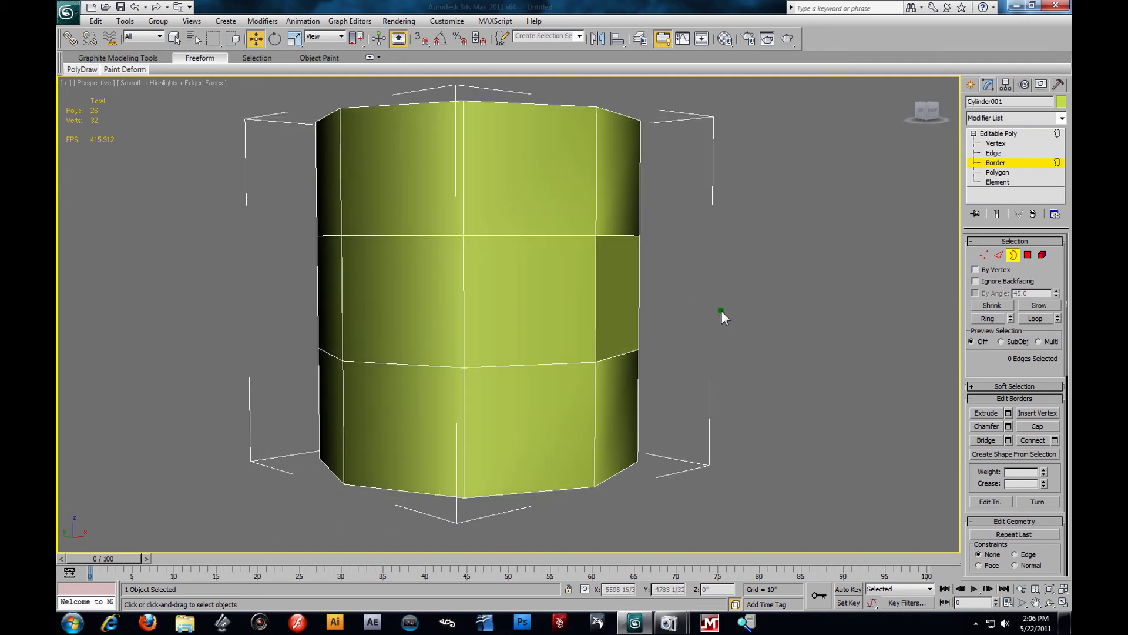
pyautogui.keyDown('alt'); pyautogui.moveTo(621, 299); pyautogui.dragTo(731, 322, button='middle'); pyautogui.keyUp('alt')
pyautogui.click(998, 173)
pyautogui.scroll(-3, 690, 301)
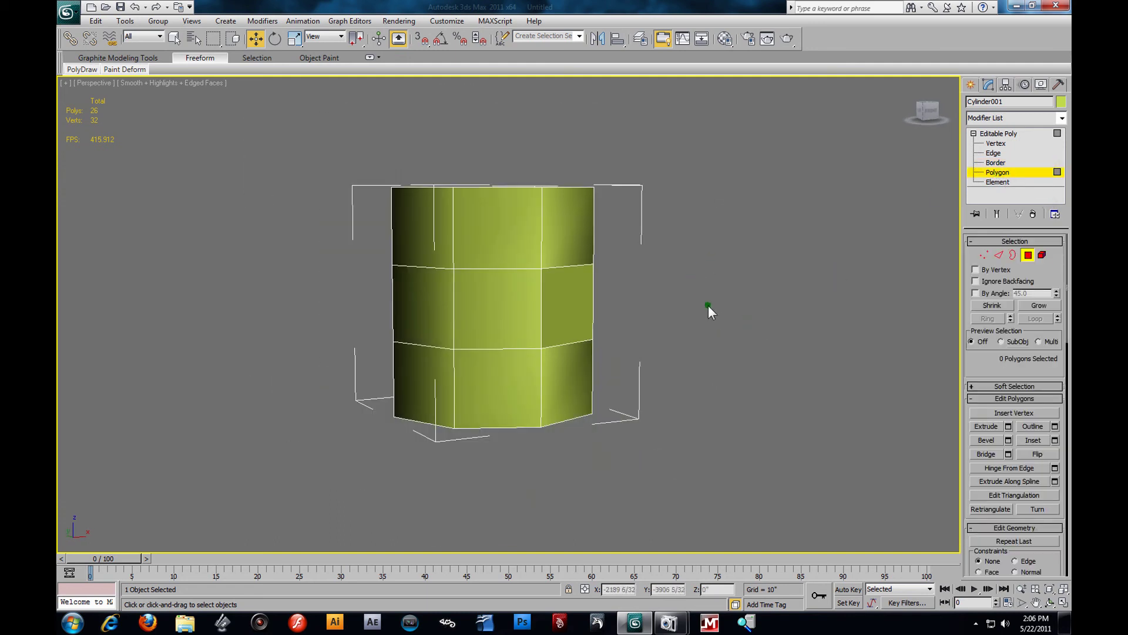
# Step: Select all side polygons of the cylinder and remove smoothing group 4 from them
pyautogui.moveTo(309, 226); pyautogui.dragTo(715, 389)
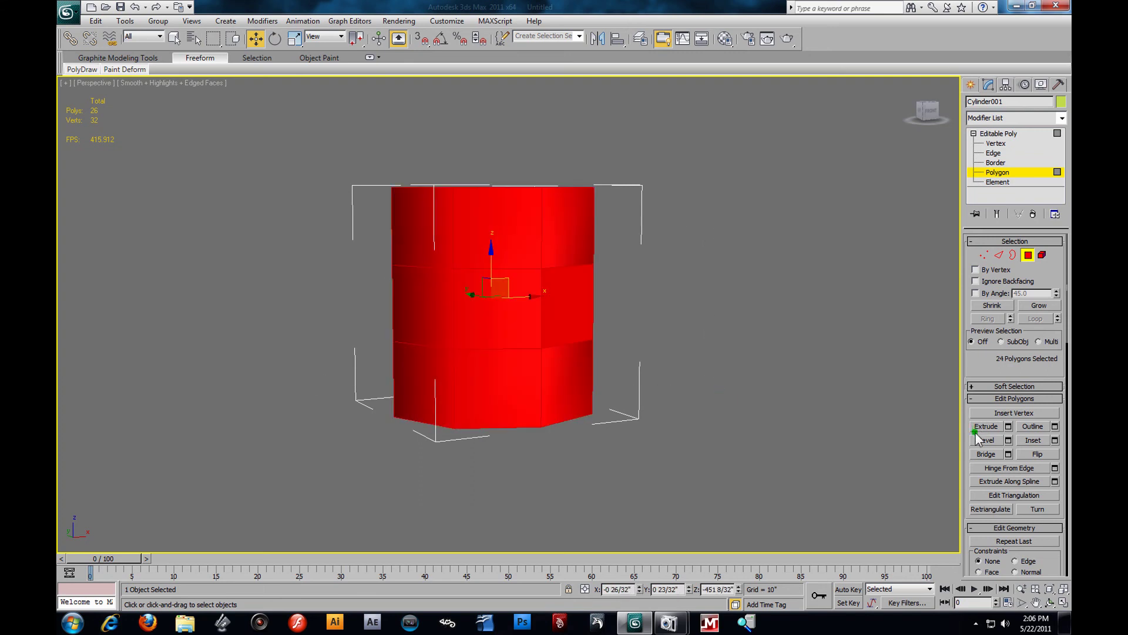
pyautogui.keyDown('alt'); pyautogui.moveTo(645, 270); pyautogui.dragTo(650, 288, button='middle'); pyautogui.keyUp('alt')
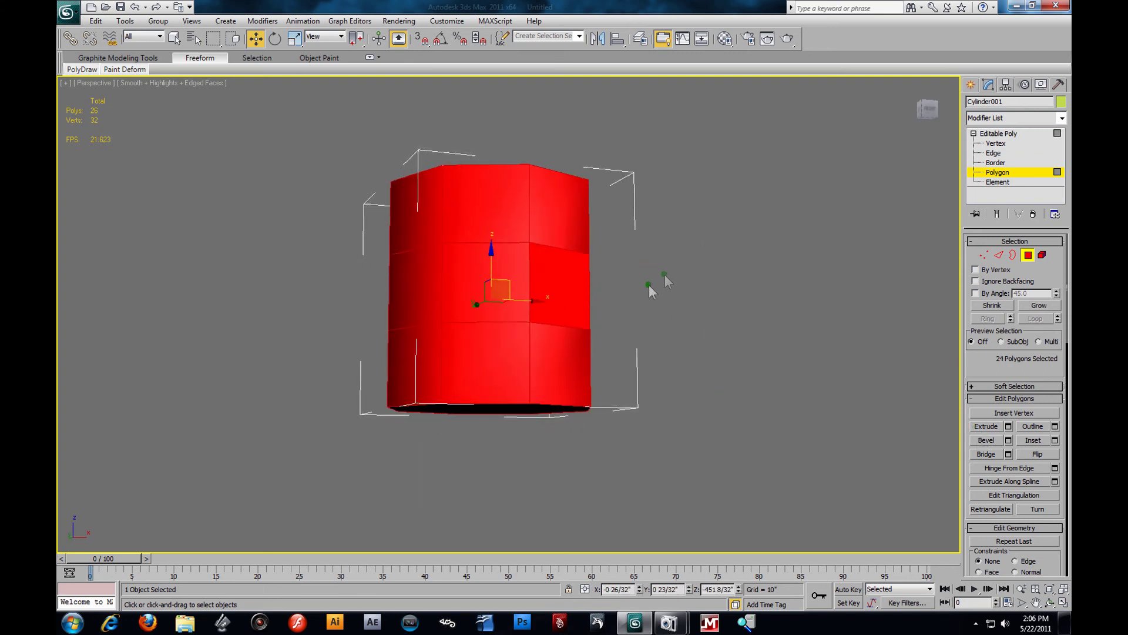
pyautogui.click(714, 224)
pyautogui.moveTo(319, 228); pyautogui.dragTo(704, 346)
pyautogui.keyDown('alt'); pyautogui.moveTo(746, 346); pyautogui.dragTo(634, 312, button='middle'); pyautogui.keyUp('alt')
pyautogui.scroll(-3, 993, 368)
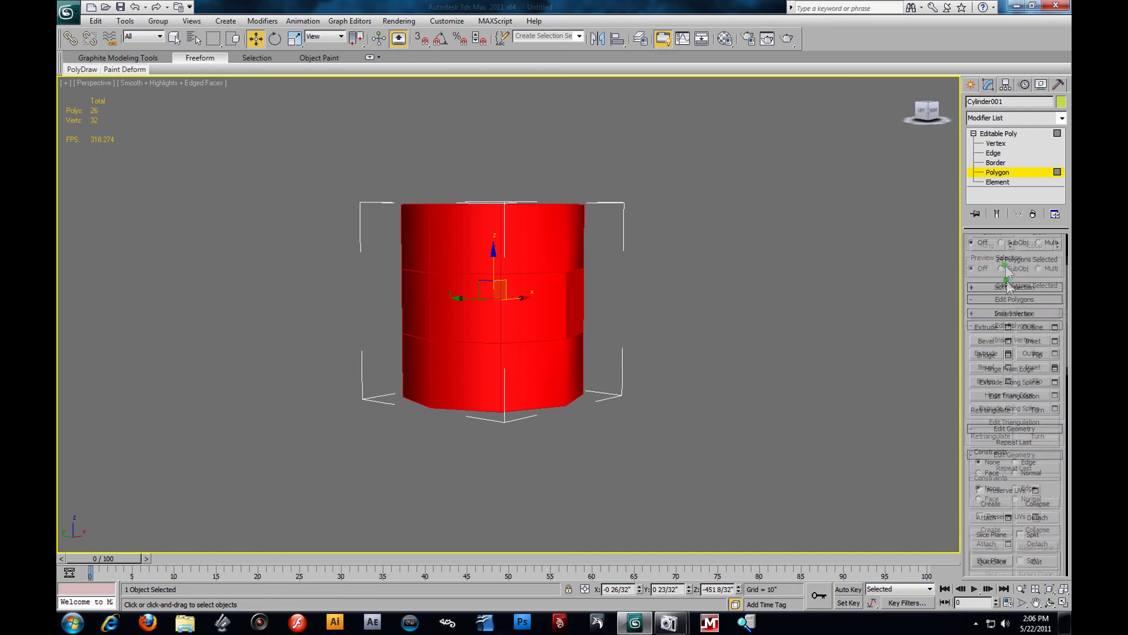
pyautogui.scroll(-10, 1032, 464)
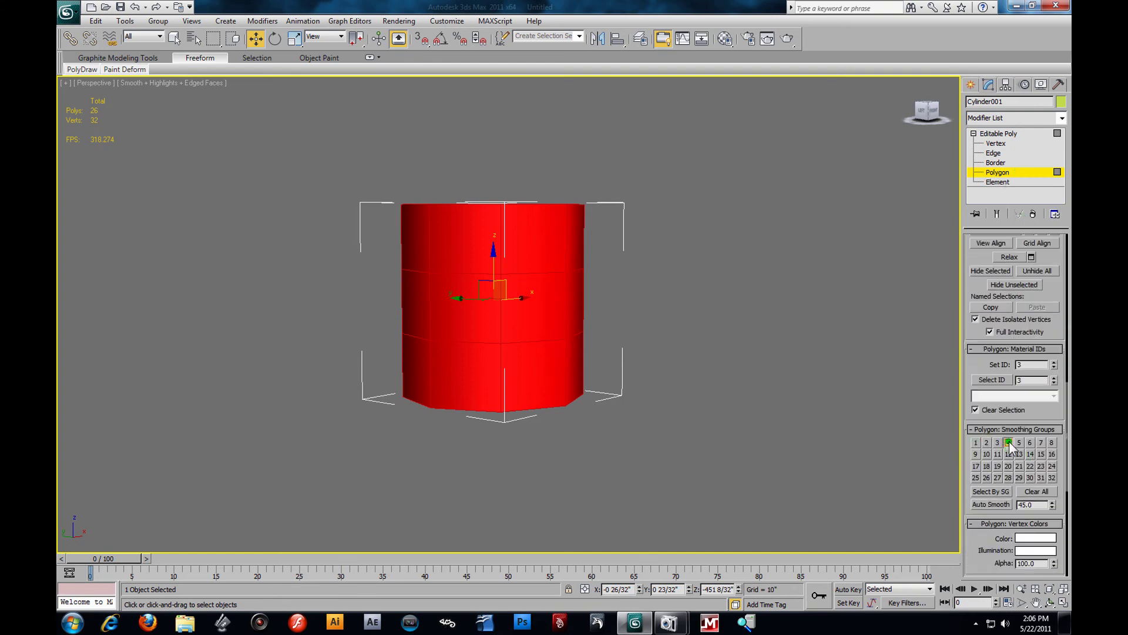
pyautogui.click(1008, 444)
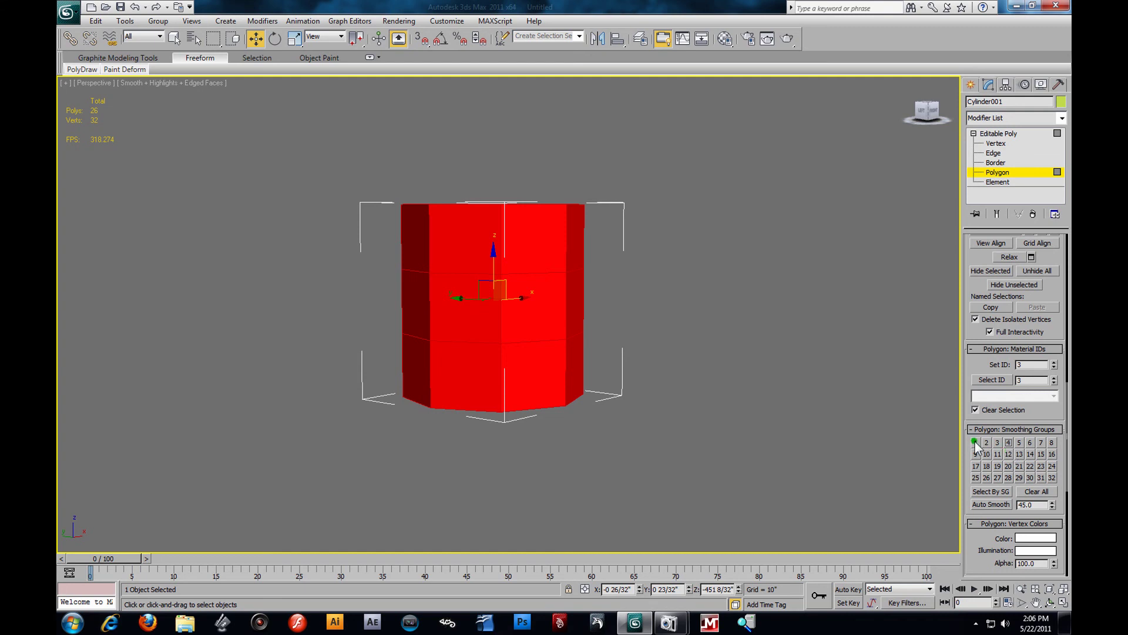
# Step: Select every polygon of the cylinder, including the caps, assign them all to smoothing group 1, and clear the selection
pyautogui.click(728, 390)
pyautogui.keyDown('alt'); pyautogui.moveTo(728, 389); pyautogui.dragTo(799, 398, button='middle'); pyautogui.keyUp('alt')
pyautogui.hotkey('ctrl', 'a')
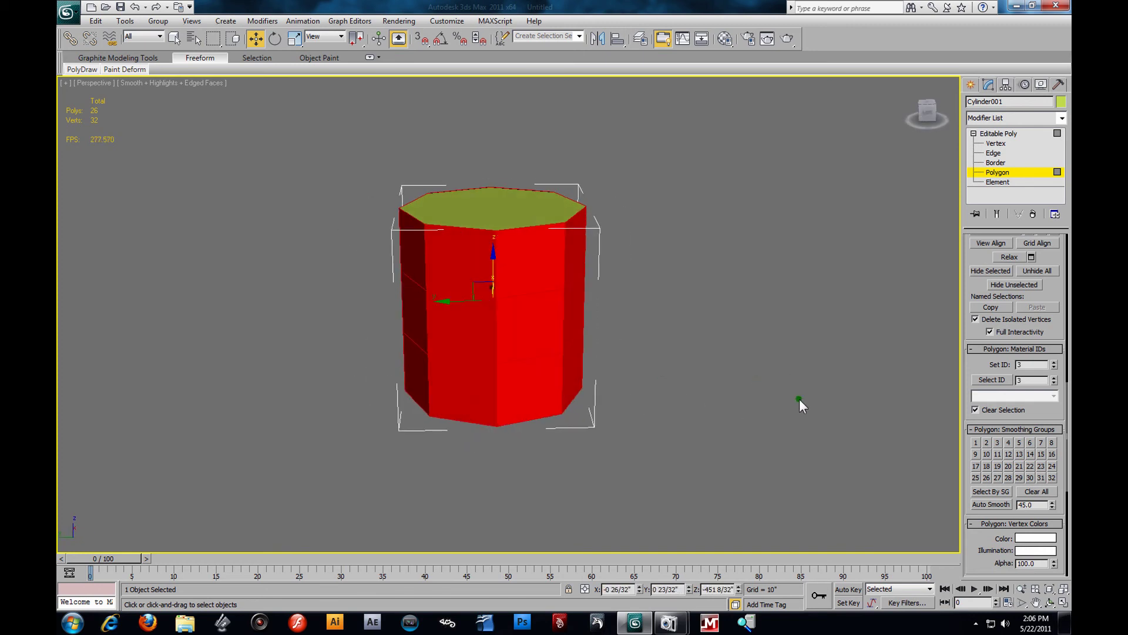
pyautogui.keyDown('alt'); pyautogui.moveTo(952, 418); pyautogui.dragTo(799, 395, button='middle'); pyautogui.keyUp('alt')
pyautogui.click(685, 354)
# Step: Examine the smoothed cylinder up close, render the perspective view to check its shading, and close the render
pyautogui.keyDown('alt'); pyautogui.moveTo(685, 354); pyautogui.dragTo(618, 372, button='middle'); pyautogui.keyUp('alt')
pyautogui.scroll(5, 618, 372)
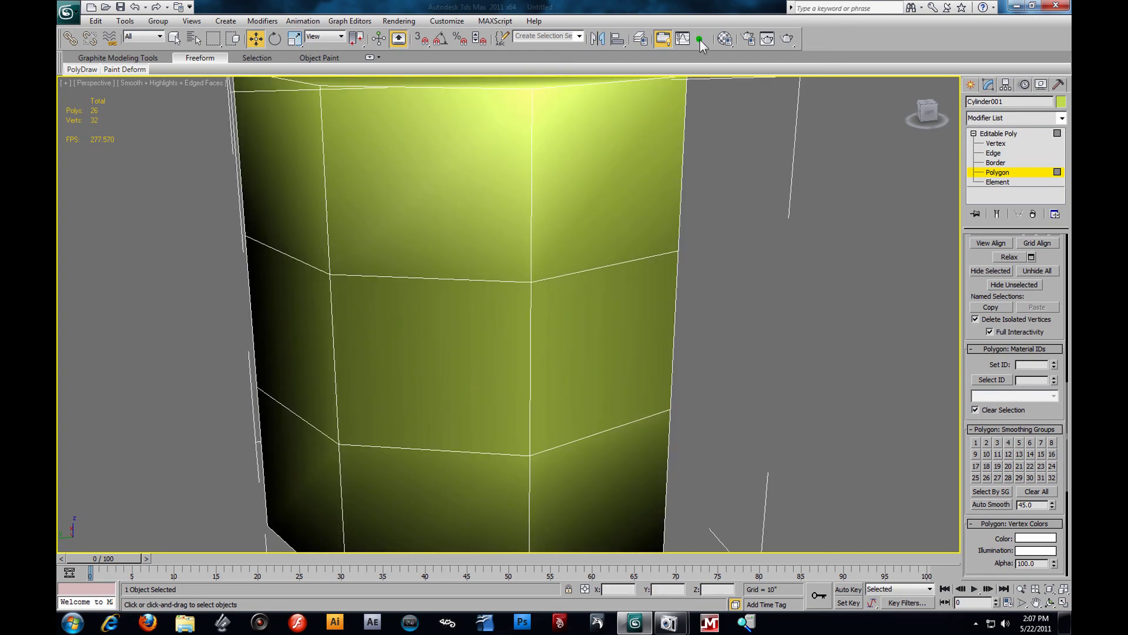
pyautogui.click(787, 40)
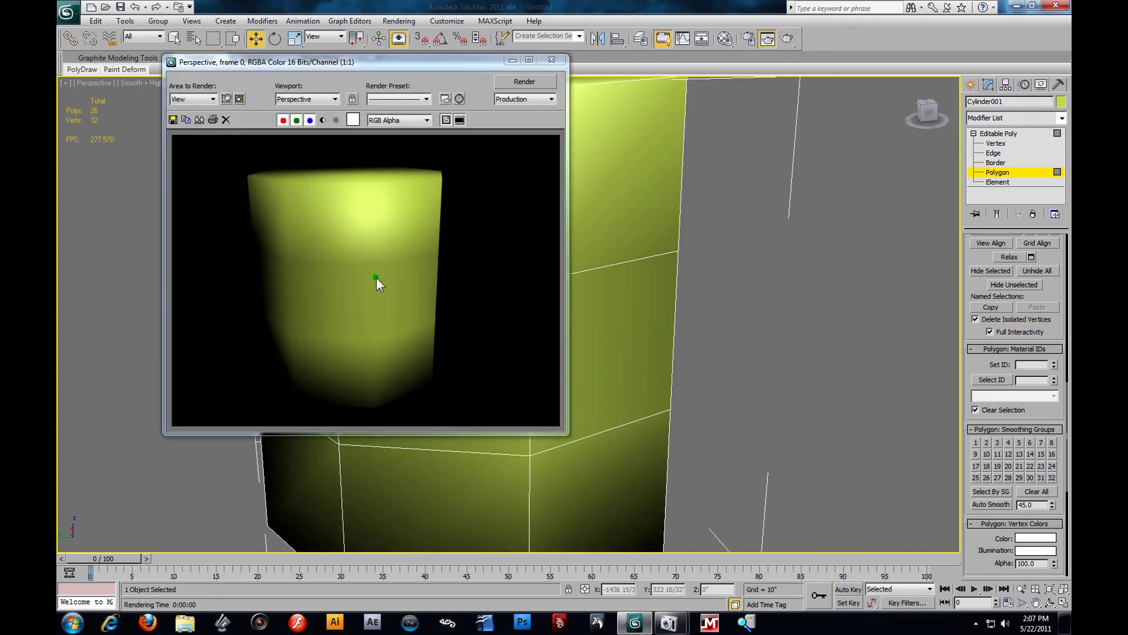
pyautogui.click(552, 59)
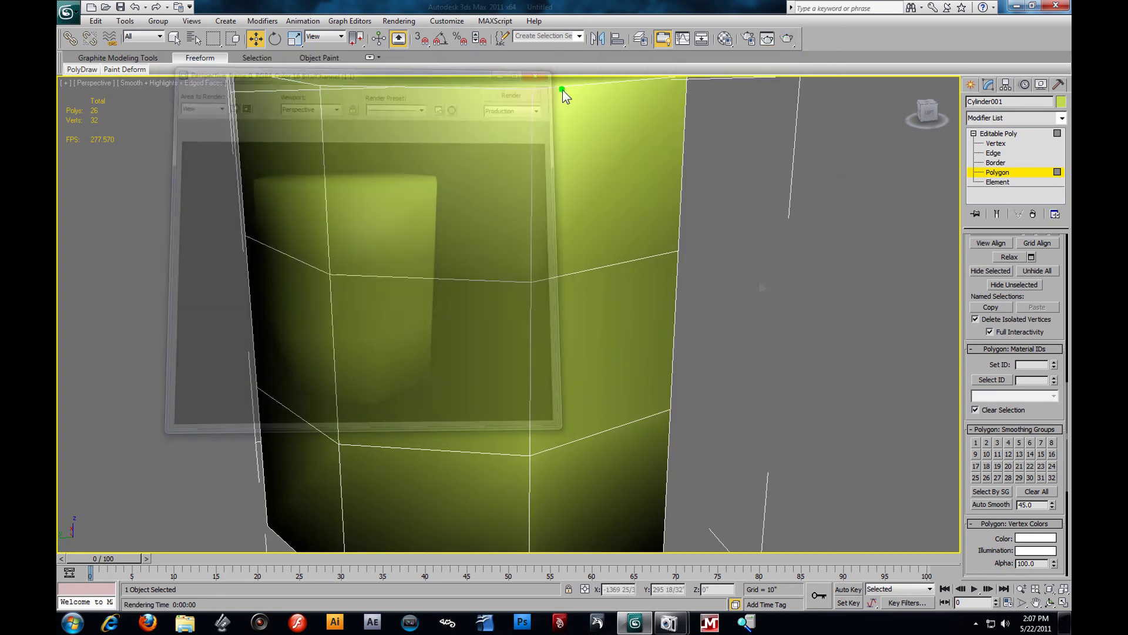
pyautogui.press('z')
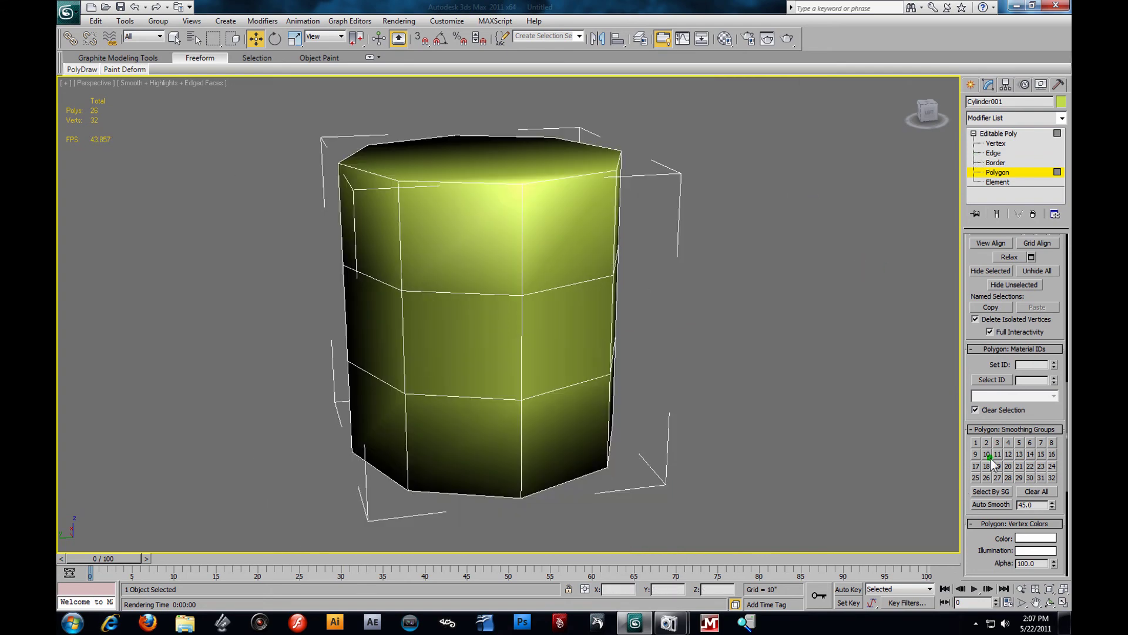
# Step: Select all polygons, remove smoothing group 1 from them, clear the selection, and inspect the flat-shaded cylinder
pyautogui.keyDown('alt'); pyautogui.moveTo(654, 400); pyautogui.dragTo(613, 383, button='middle'); pyautogui.keyUp('alt')
pyautogui.moveTo(207, 222); pyautogui.dragTo(639, 439)
pyautogui.click(973, 443)
pyautogui.click(637, 305)
pyautogui.keyDown('alt'); pyautogui.moveTo(637, 305); pyautogui.dragTo(621, 328, button='middle'); pyautogui.keyUp('alt')
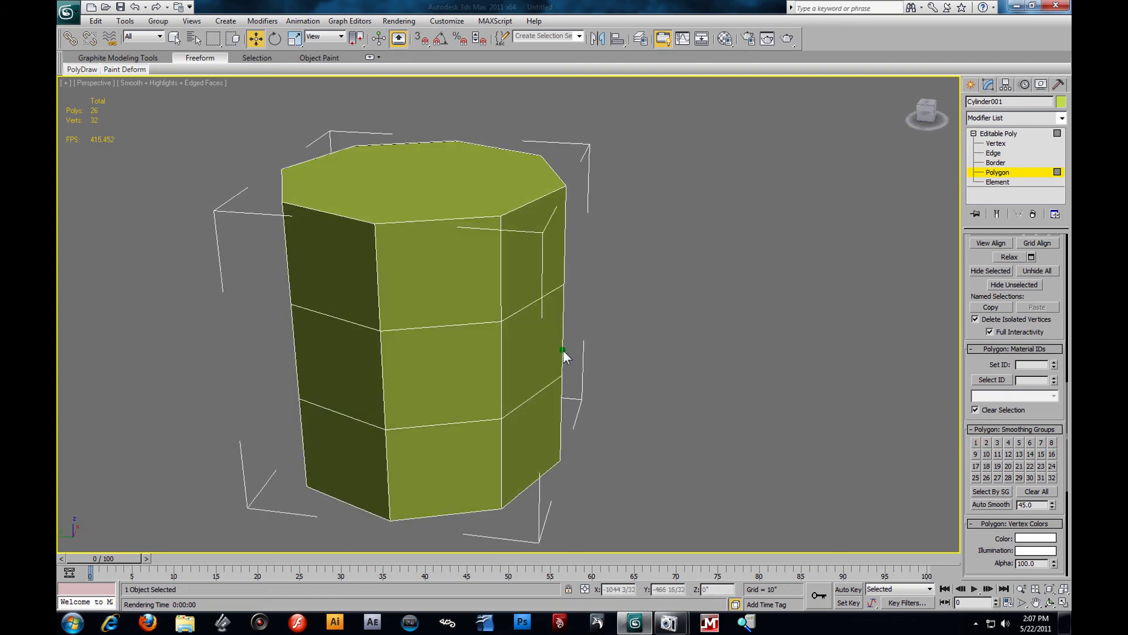
pyautogui.moveTo(726, 375); pyautogui.dragTo(764, 367, button='middle')
pyautogui.keyDown('alt'); pyautogui.moveTo(546, 304); pyautogui.dragTo(690, 318, button='middle'); pyautogui.keyUp('alt')
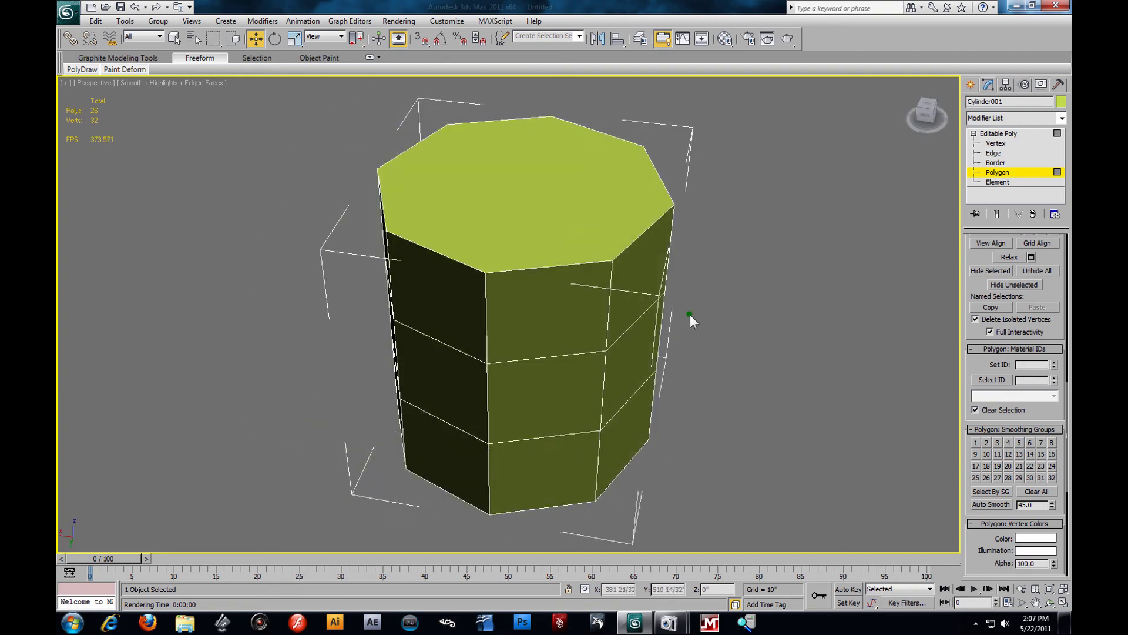
# Step: Go through the Vertex, Edge, Border, Polygon and Element levels twice, ending at Element
pyautogui.press('1')
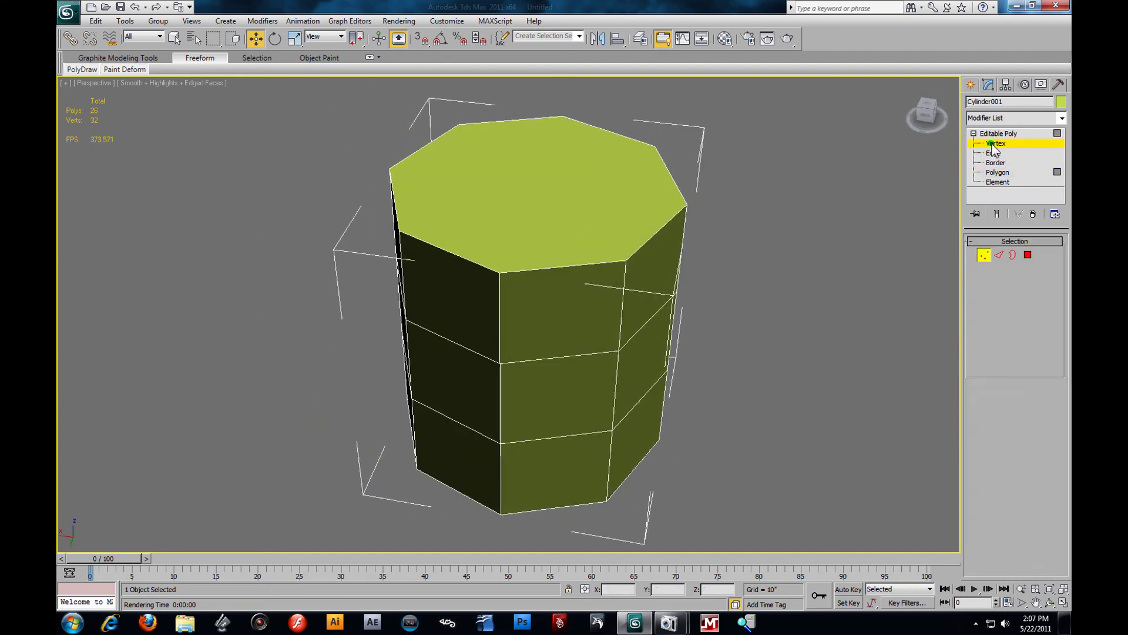
pyautogui.click(993, 153)
pyautogui.click(996, 163)
pyautogui.click(997, 172)
pyautogui.click(999, 182)
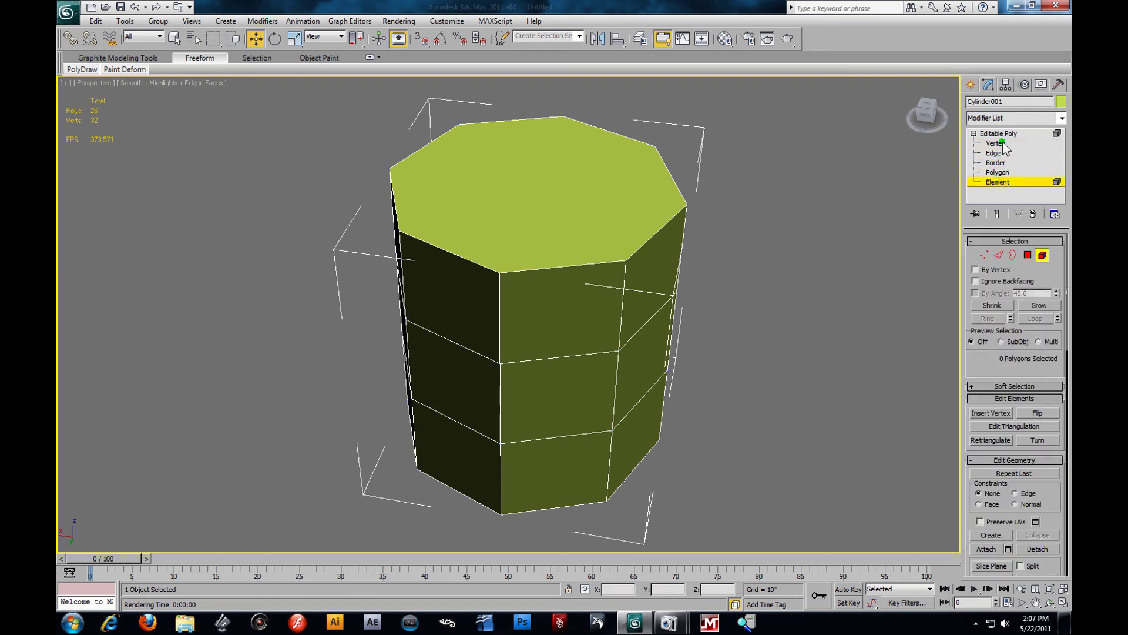
pyautogui.click(1002, 143)
pyautogui.click(1000, 152)
pyautogui.click(1003, 163)
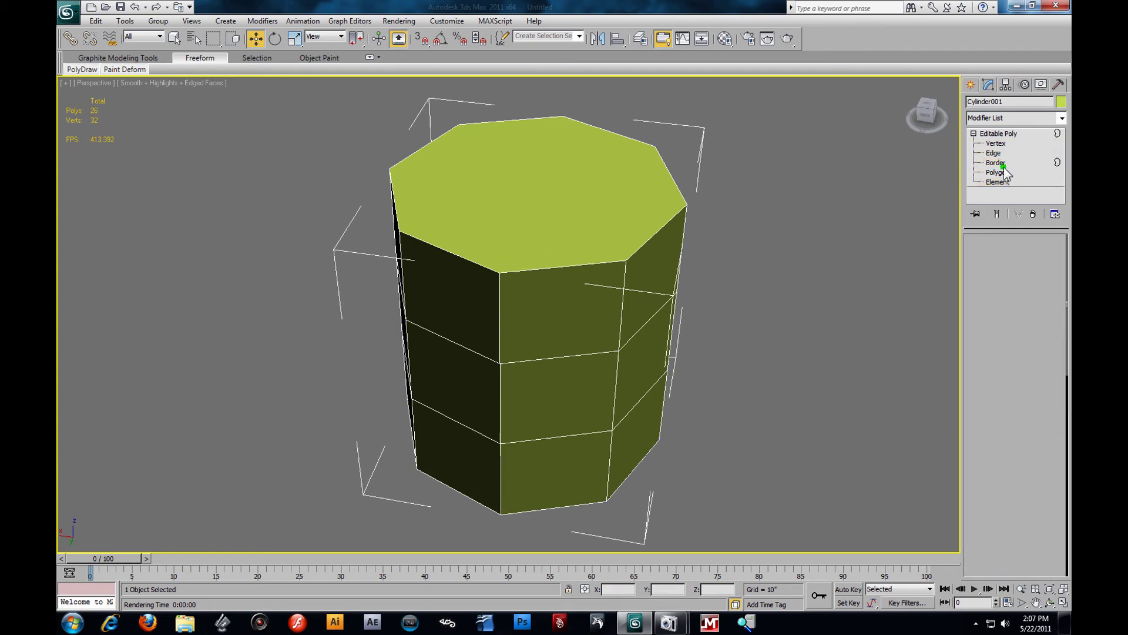
pyautogui.click(1006, 172)
pyautogui.click(1000, 181)
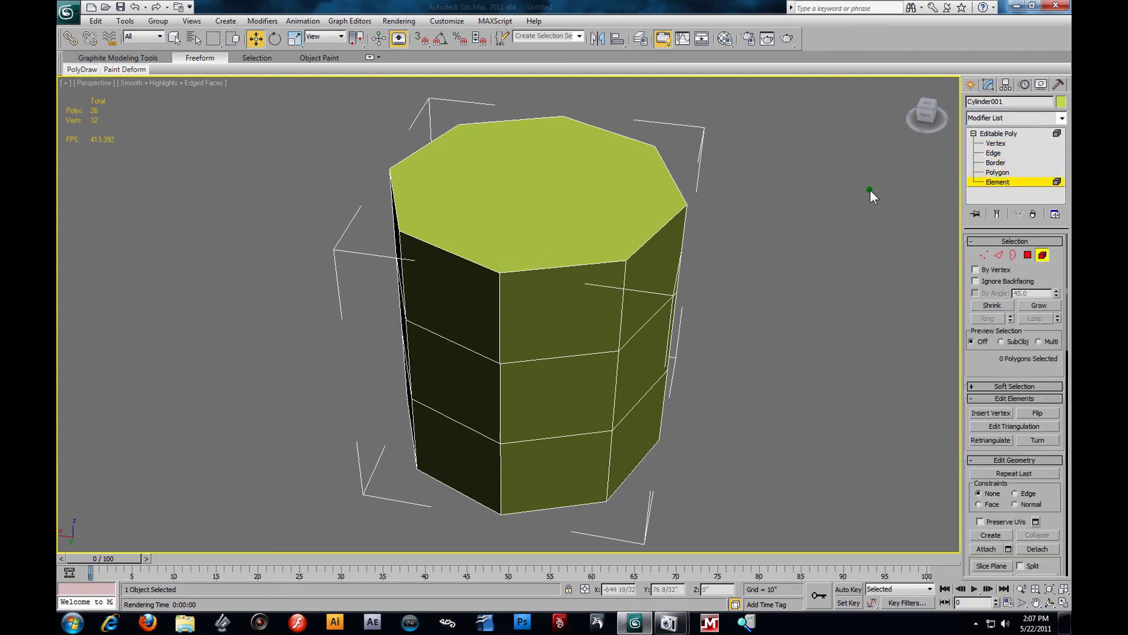
# Step: Ring-select the vertical edges around the cylinder's middle row at the Edge level, and switch to the Polygon level
pyautogui.keyDown('alt'); pyautogui.moveTo(707, 242); pyautogui.dragTo(724, 213, button='middle'); pyautogui.keyUp('alt')
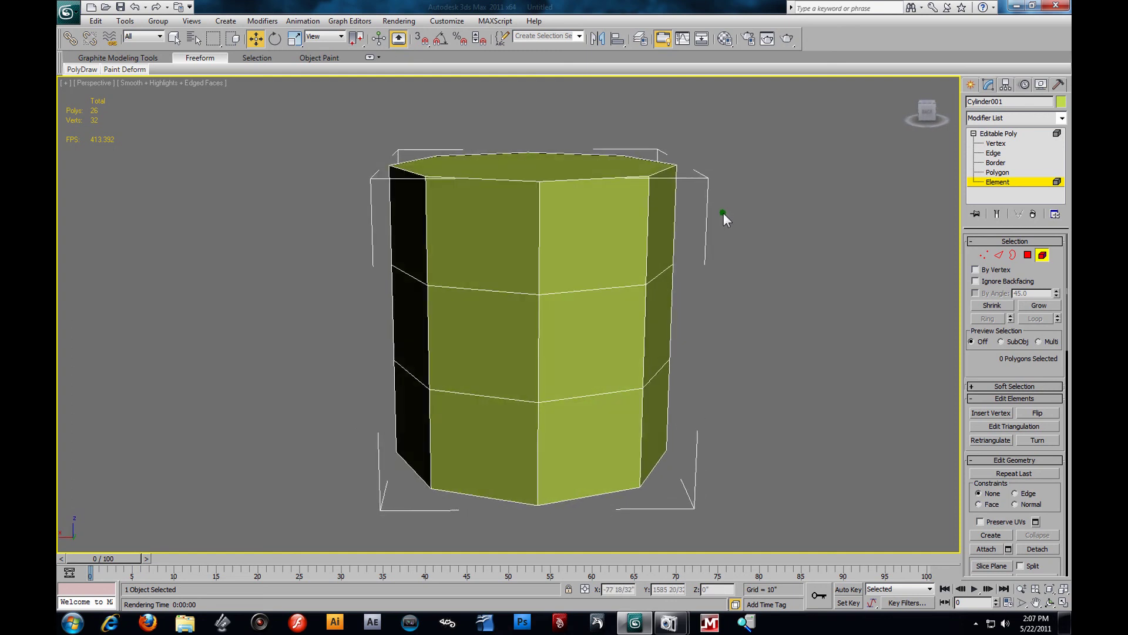
pyautogui.click(999, 154)
pyautogui.click(643, 337)
pyautogui.click(988, 319)
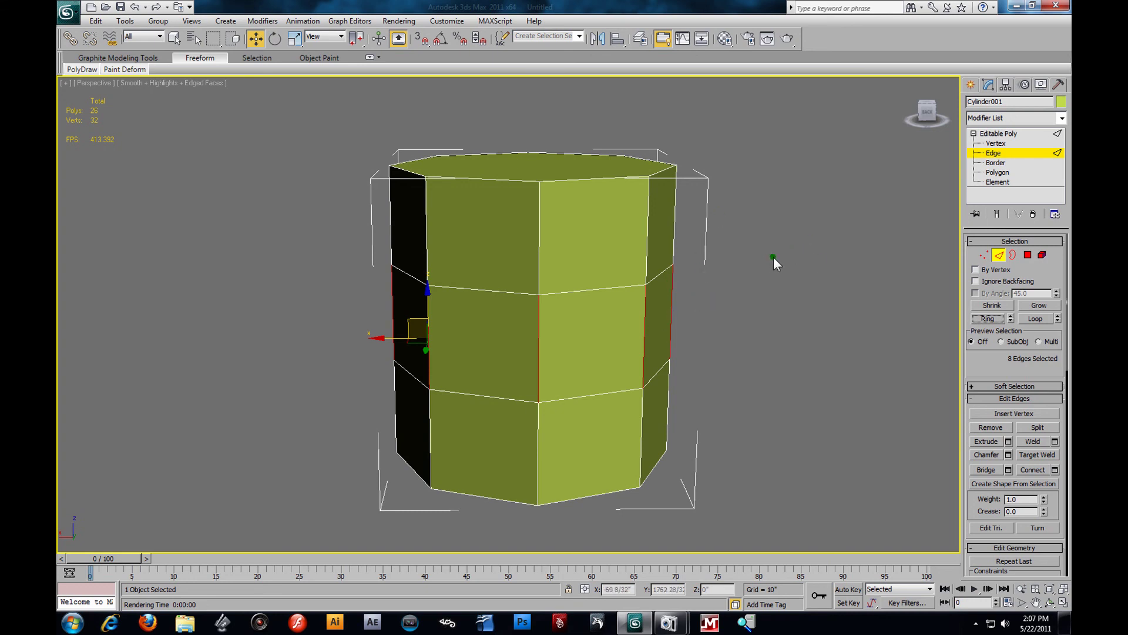
pyautogui.click(1026, 256)
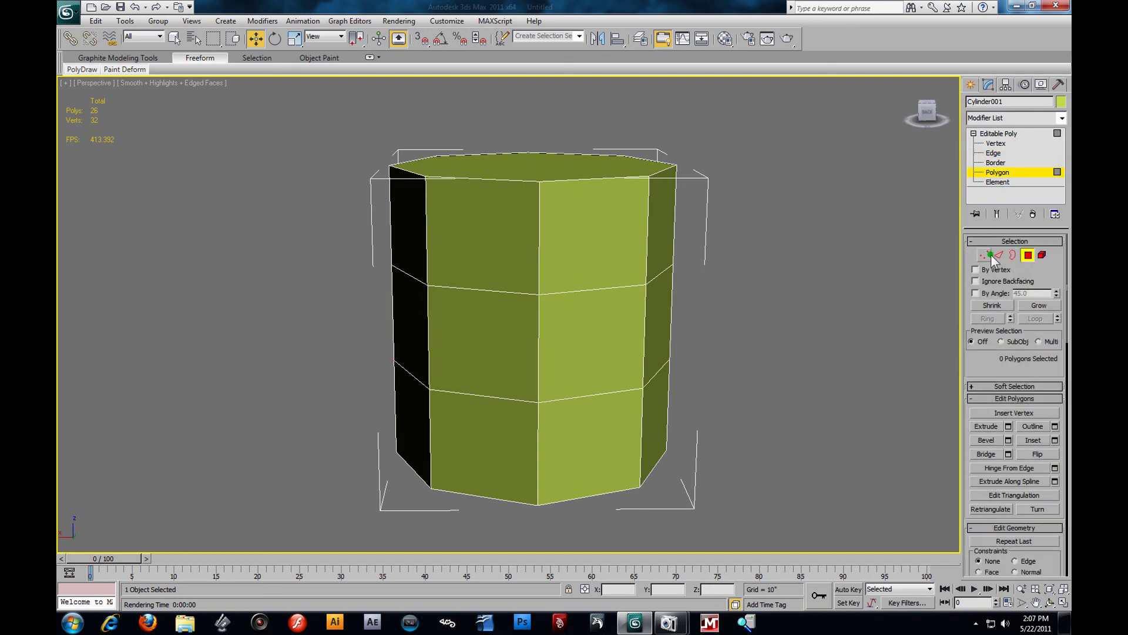
# Step: Review the Vertex, Edge and Border levels in turn, finishing at the Element level
pyautogui.click(996, 144)
pyautogui.click(993, 153)
pyautogui.click(996, 163)
pyautogui.click(997, 182)
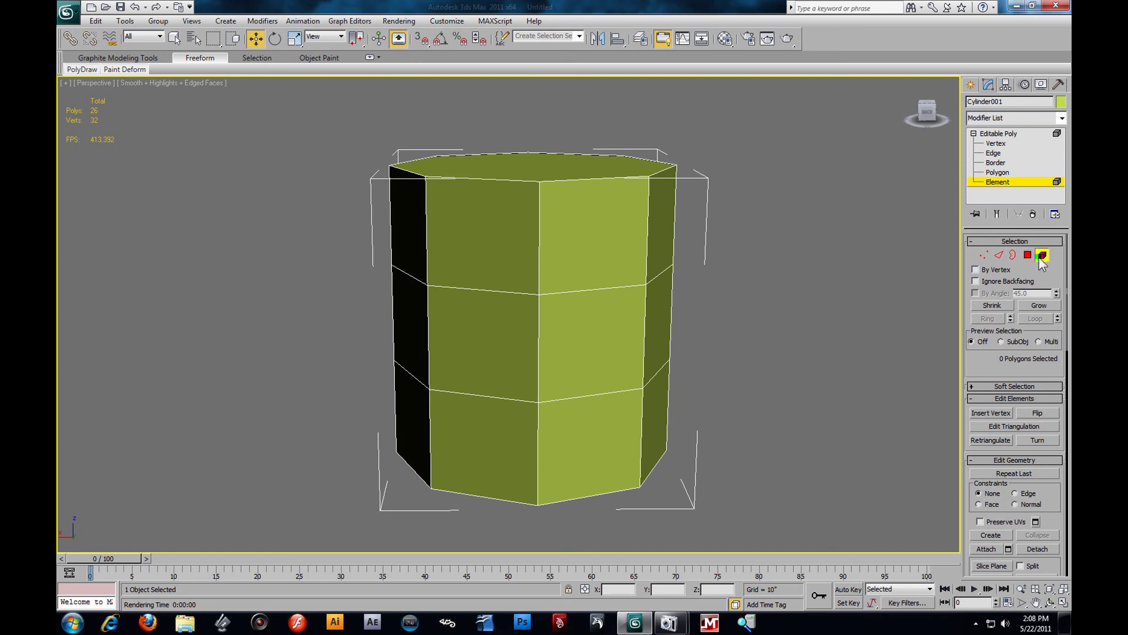
# Step: Ring-select the middle row's vertical edges again and convert that selection to the polygons of the row
pyautogui.click(993, 152)
pyautogui.click(643, 326)
pyautogui.click(988, 318)
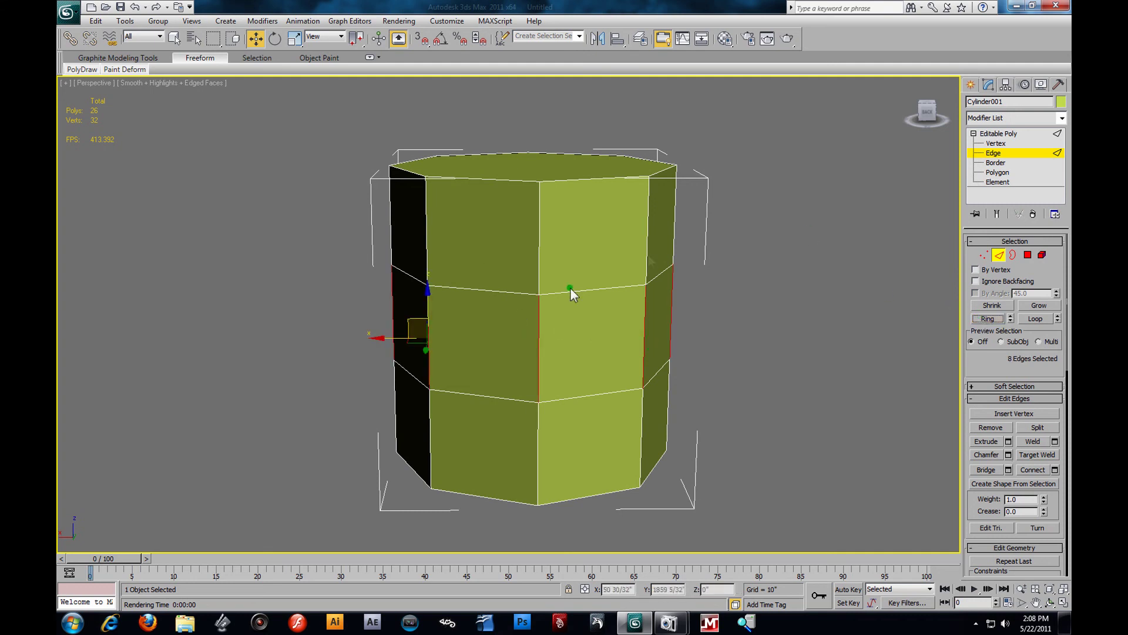
pyautogui.keyDown('ctrl'); pyautogui.click(1028, 255); pyautogui.keyUp('ctrl')
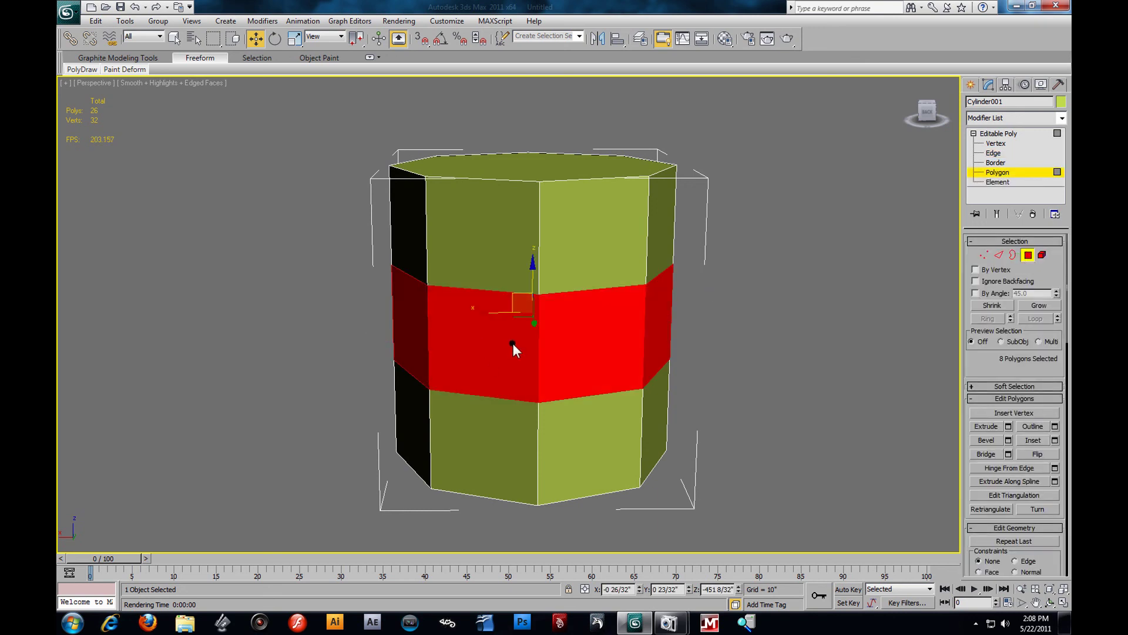
# Step: Convert the middle row's polygon selection to edges, clear the selection, and view the cylinder from another side
pyautogui.keyDown('ctrl'); pyautogui.click(1003, 256); pyautogui.keyUp('ctrl')
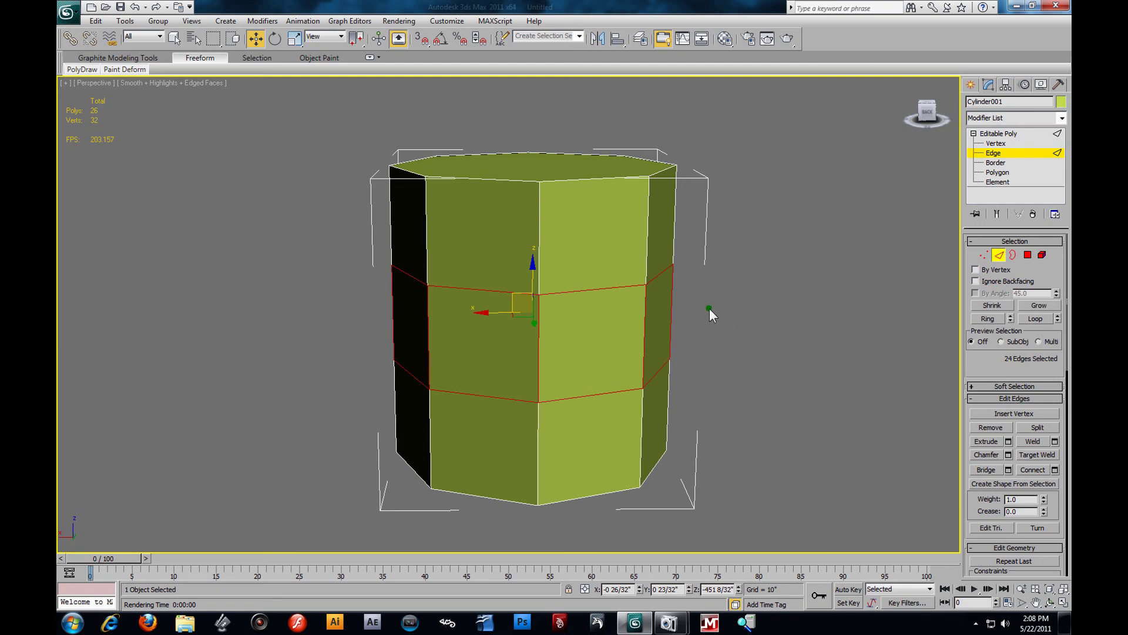
pyautogui.click(730, 316)
pyautogui.keyDown('alt'); pyautogui.moveTo(731, 274); pyautogui.dragTo(706, 289, button='middle'); pyautogui.keyUp('alt')
pyautogui.keyDown('alt'); pyautogui.moveTo(760, 287); pyautogui.dragTo(809, 283, button='middle'); pyautogui.keyUp('alt')
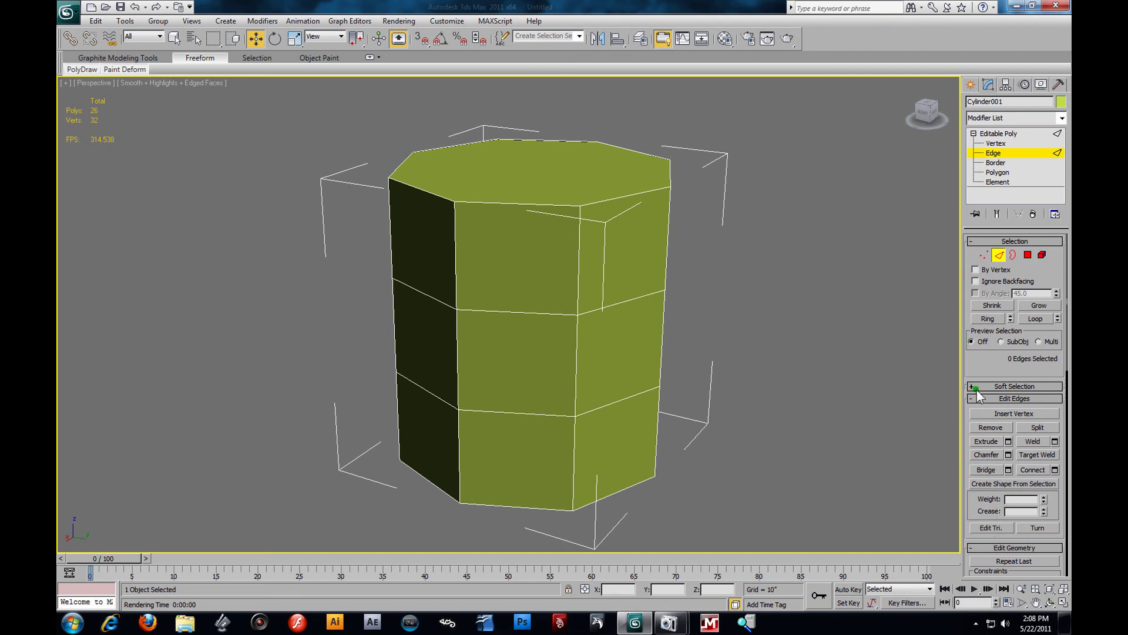
pyautogui.scroll(-3, 975, 352)
pyautogui.scroll(3, 972, 330)
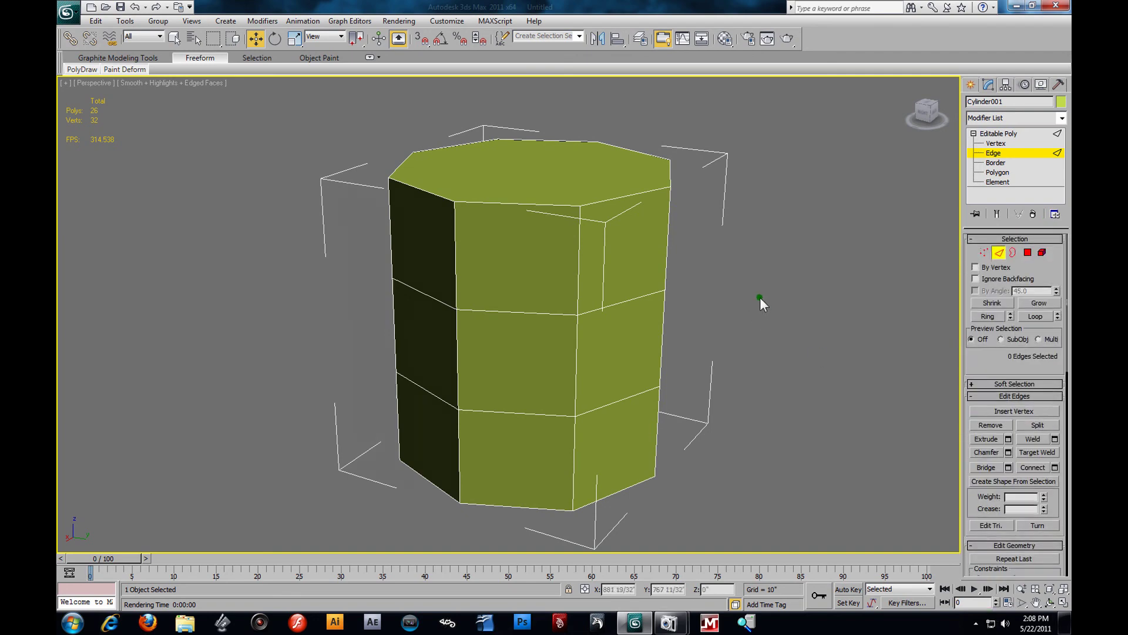